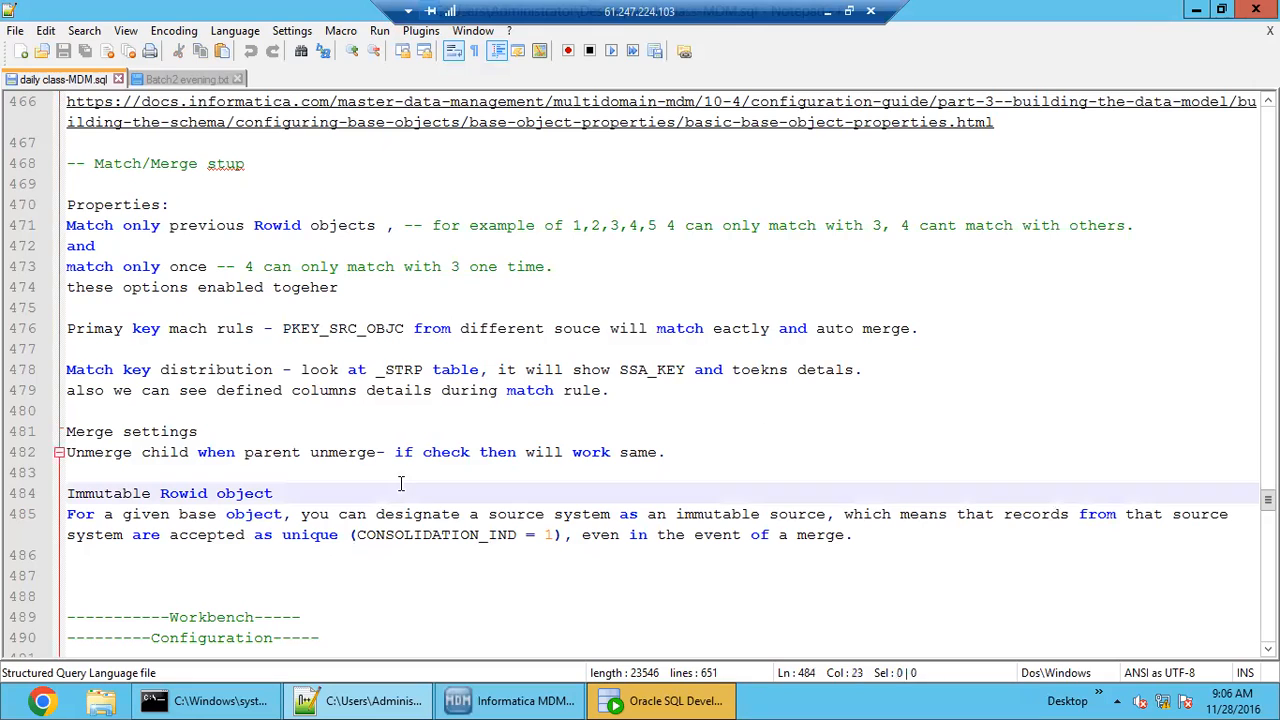
# - Switch to the Informatica MDM Hub Console and list the base objects in the Schema tool
pyautogui.click(540, 700)
pyautogui.click(94, 255)
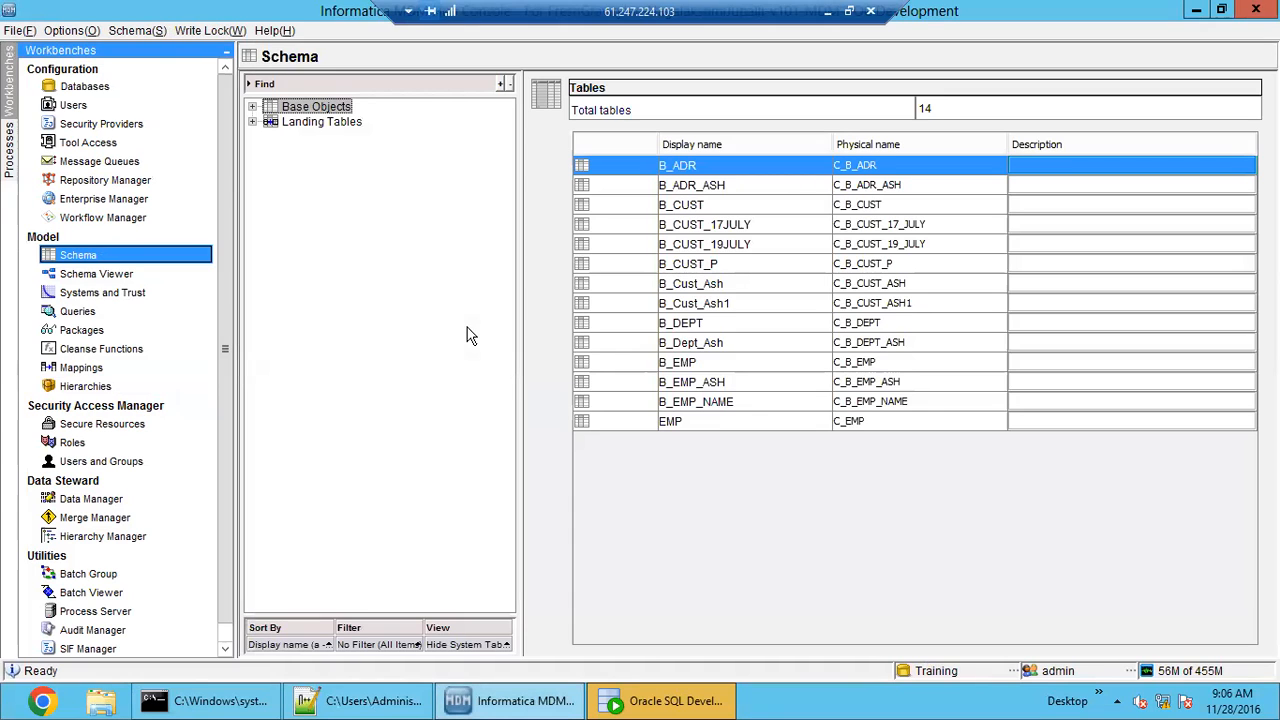
pyautogui.click(251, 107)
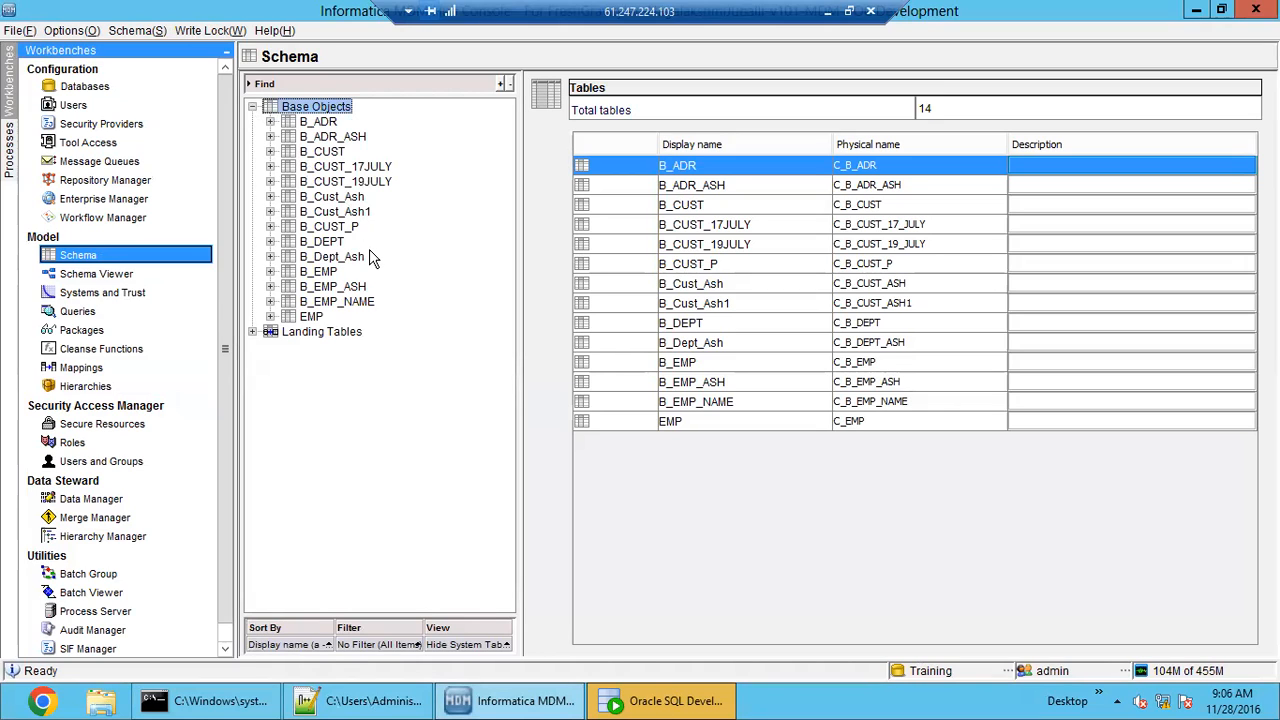
# - Acquire the write lock on the schema and open the properties of the B_EMP base object
pyautogui.click(210, 31)
pyautogui.click(237, 54)
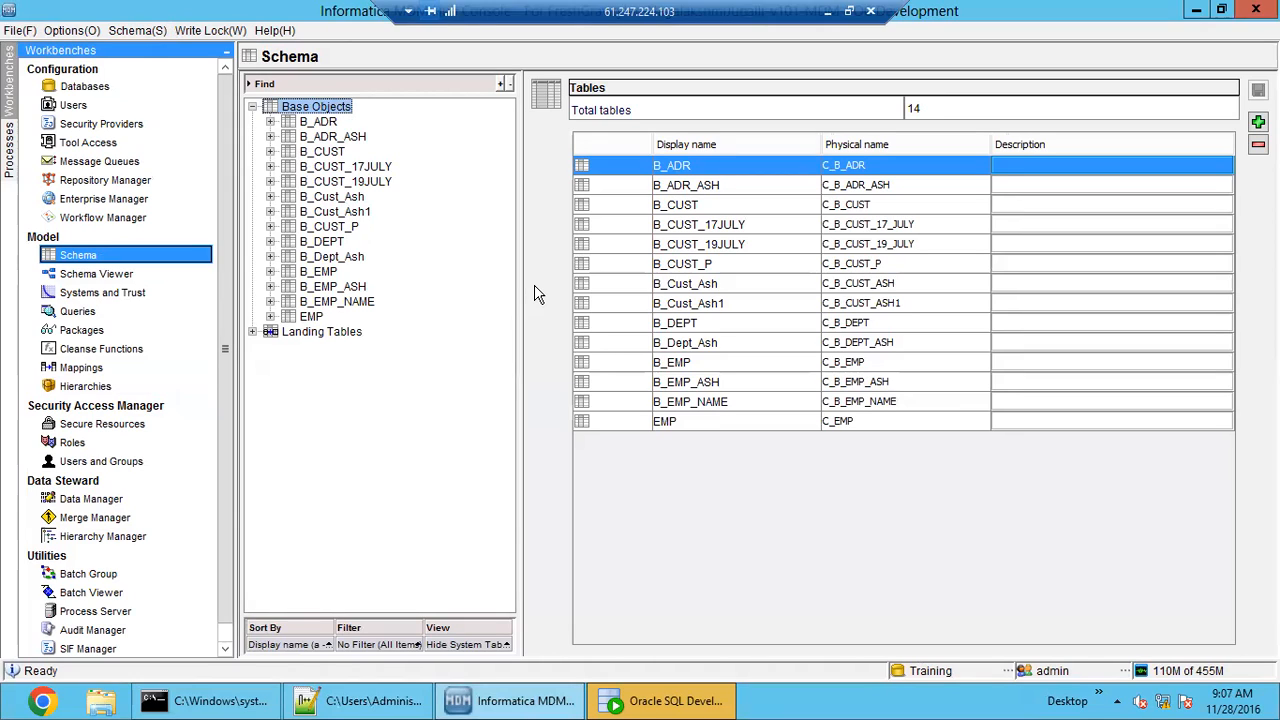
pyautogui.click(314, 272)
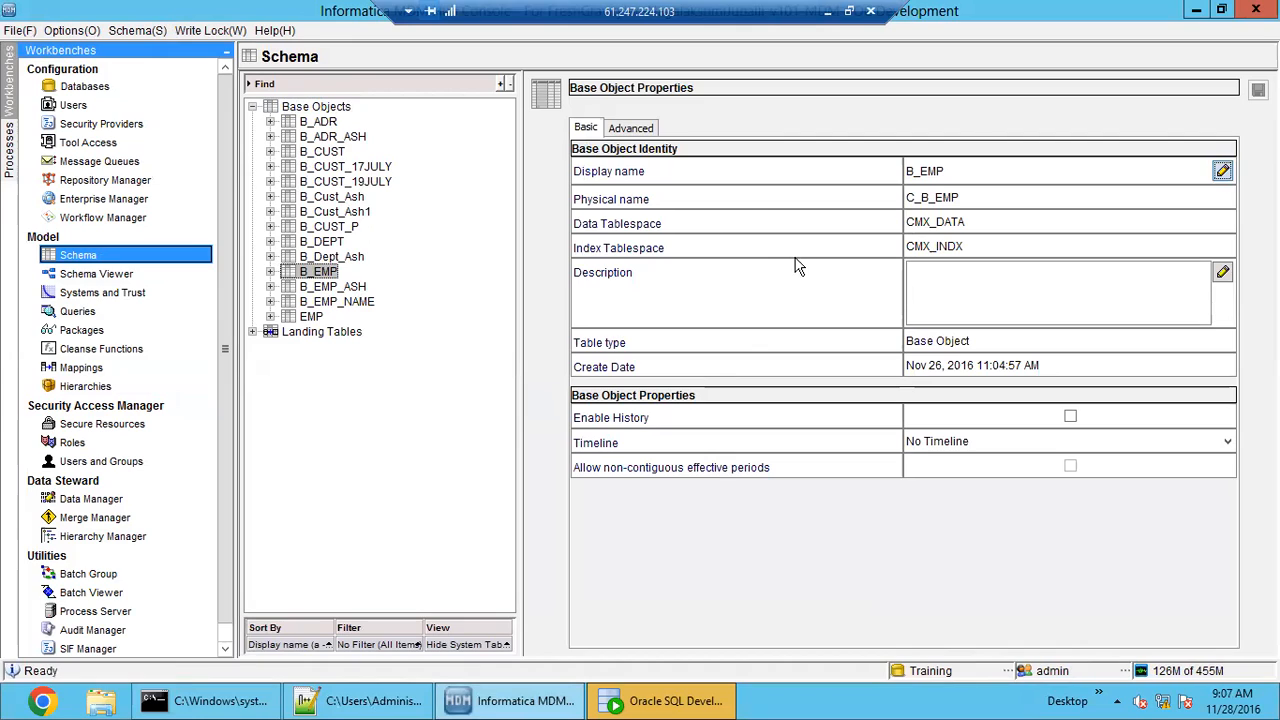
# - Examine B_EMP's basic identity properties: display name, physical name, data and index tablespaces, table type and create date
pyautogui.doubleClick(915, 171)
pyautogui.click(957, 169)
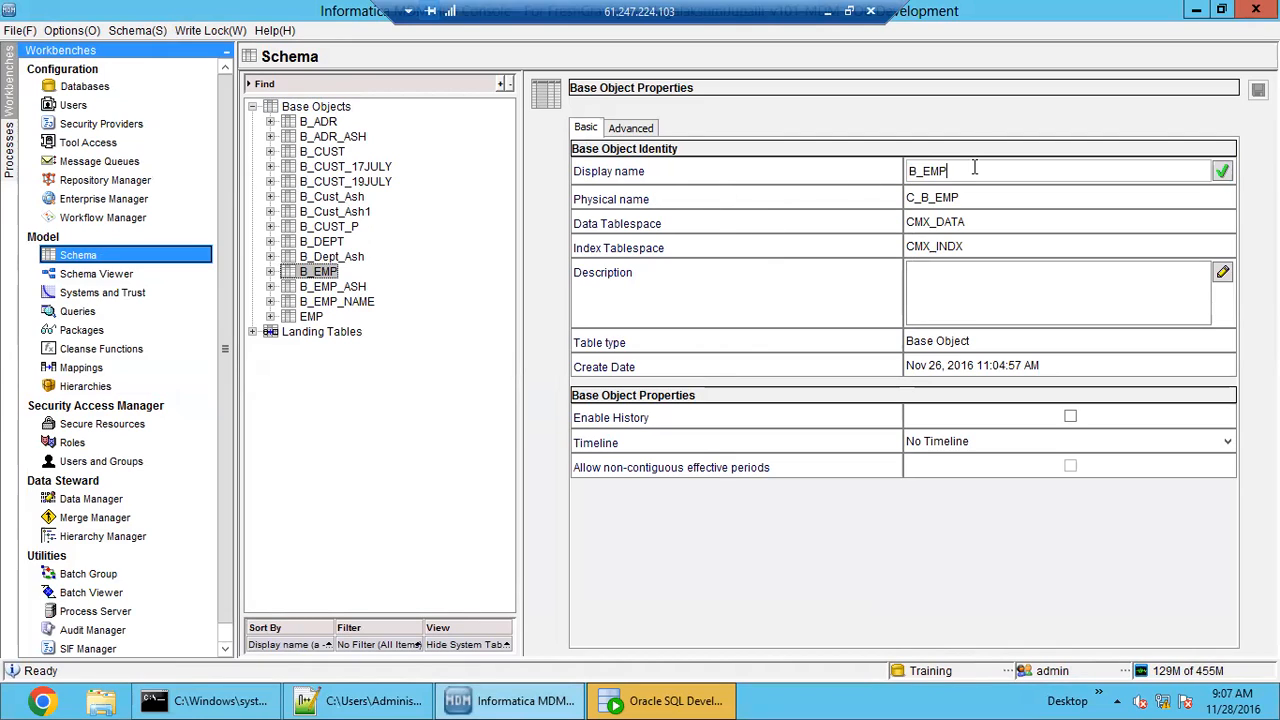
pyautogui.moveTo(957, 169); pyautogui.dragTo(902, 170)
pyautogui.doubleClick(925, 197)
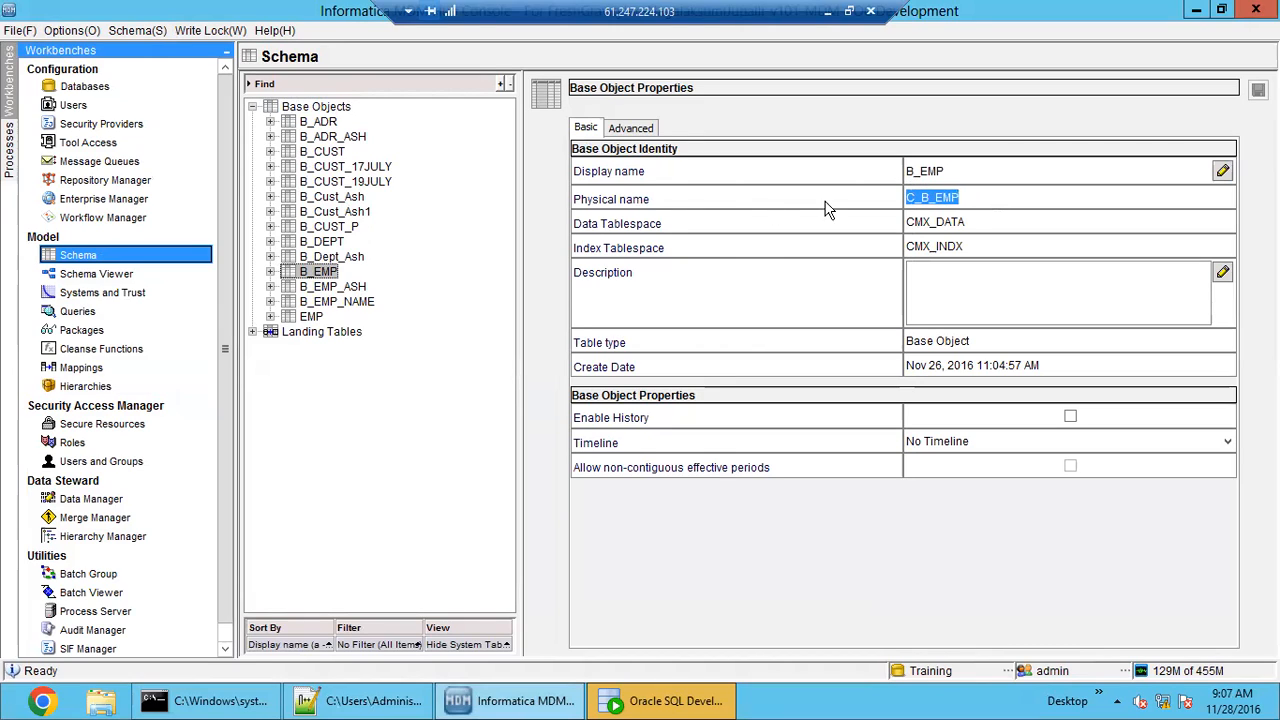
pyautogui.click(977, 197)
pyautogui.moveTo(983, 197)
pyautogui.mouseDown()
pyautogui.moveTo(922, 200)
pyautogui.moveTo(969, 202)
pyautogui.mouseUp()
pyautogui.click(972, 240)
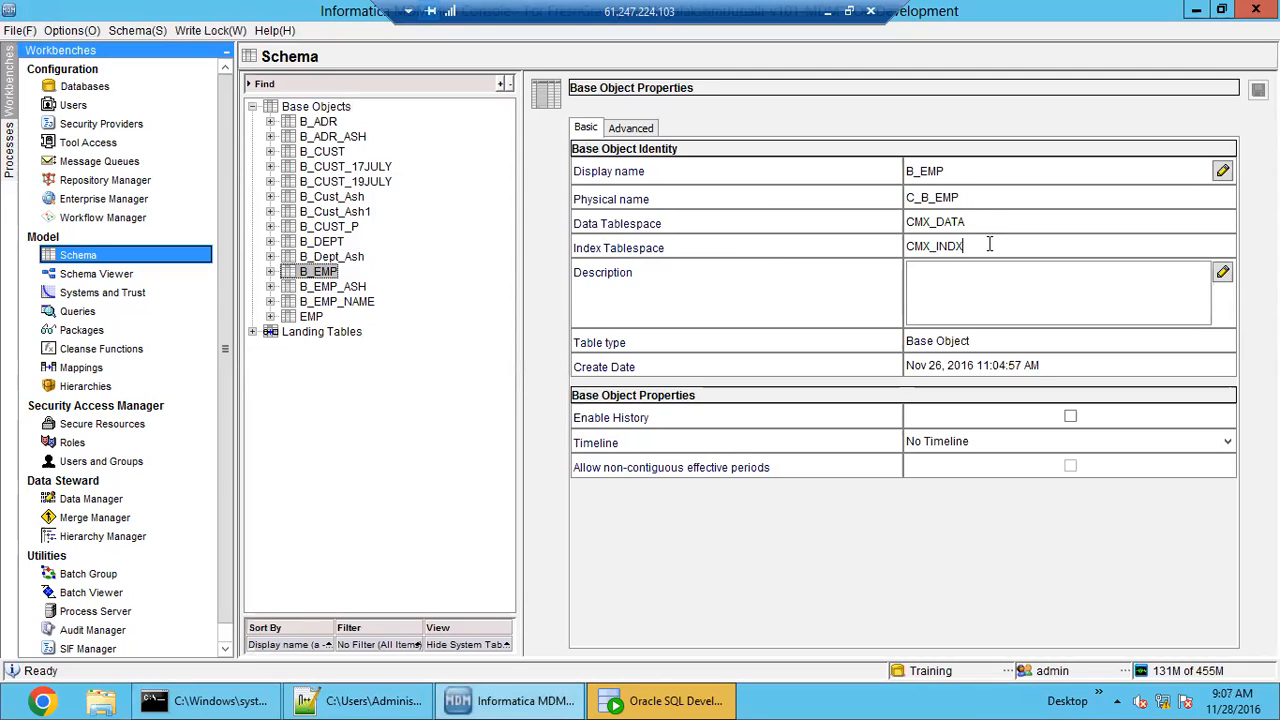
pyautogui.click(993, 221)
pyautogui.moveTo(936, 222); pyautogui.dragTo(980, 247)
pyautogui.moveTo(918, 342); pyautogui.dragTo(973, 341)
pyautogui.moveTo(951, 365); pyautogui.dragTo(1053, 364)
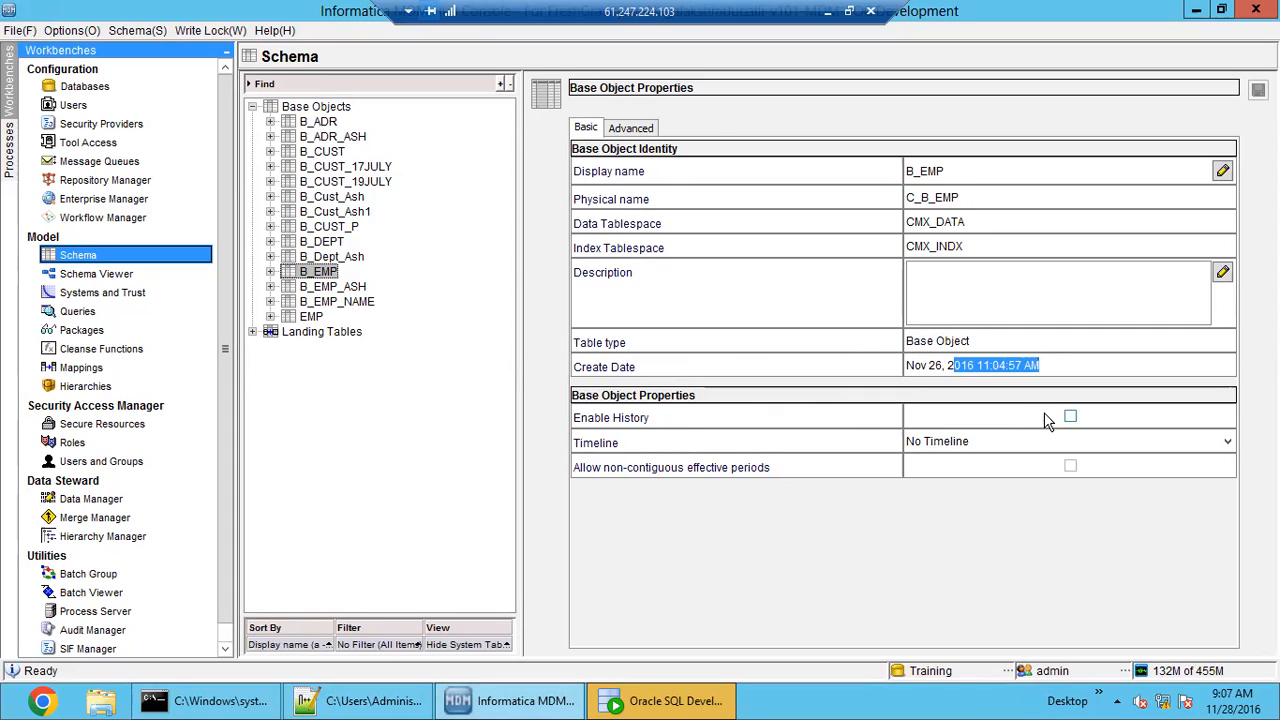
# - Try enabling history for B_EMP and view the available Timeline options
pyautogui.click(1071, 420)
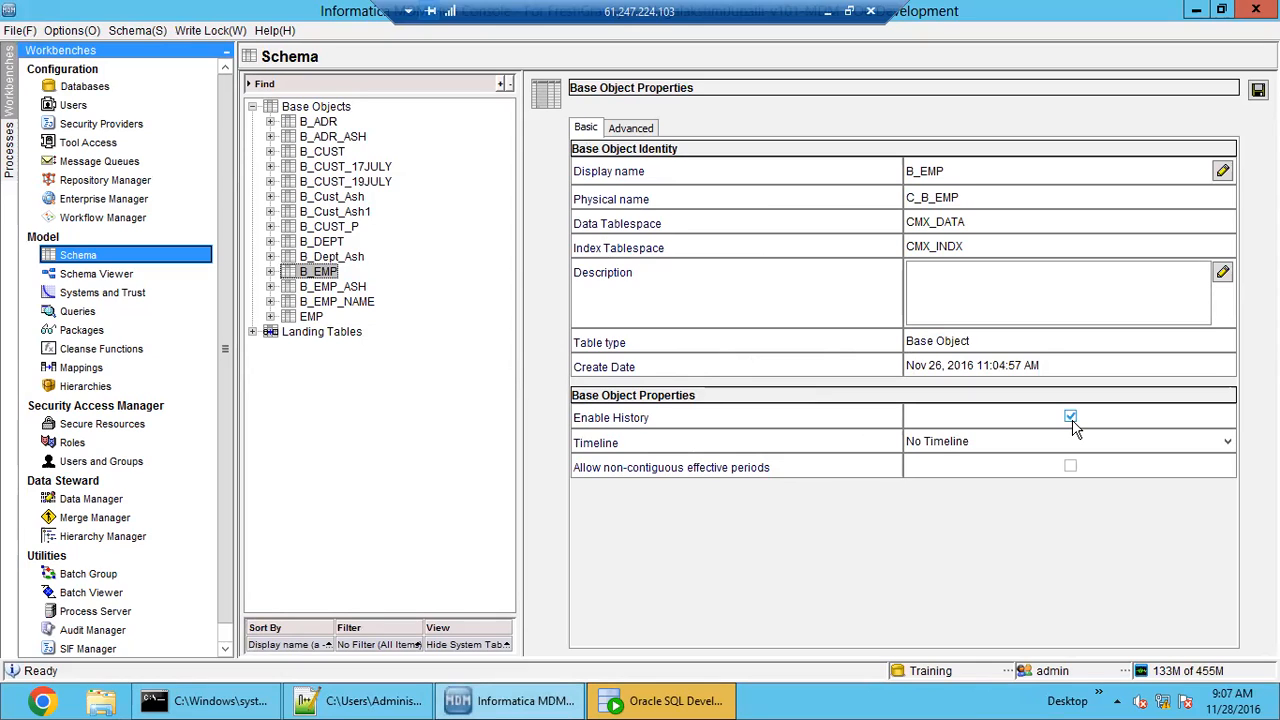
pyautogui.click(1071, 420)
pyautogui.click(973, 442)
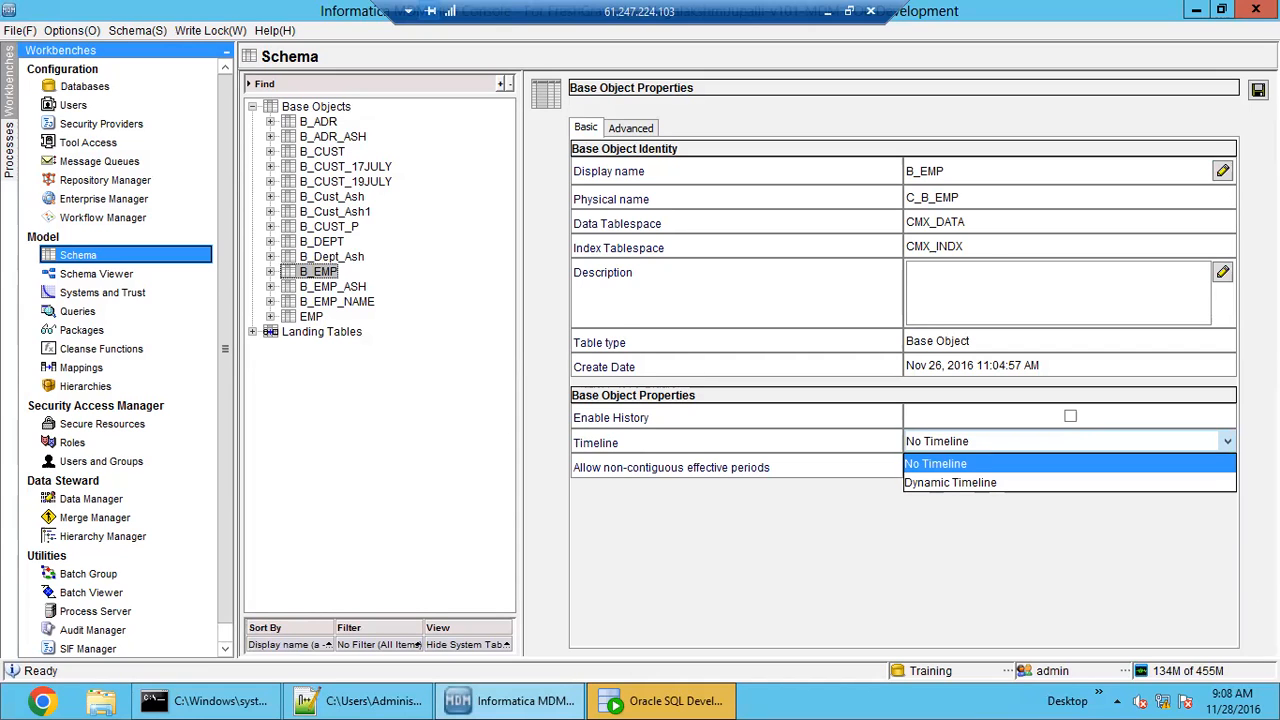
# - Switch to the daily class-MDM.sql notes and select the Informatica documentation link for basic base object properties
pyautogui.click(368, 706)
pyautogui.scroll(4, 175, 387)
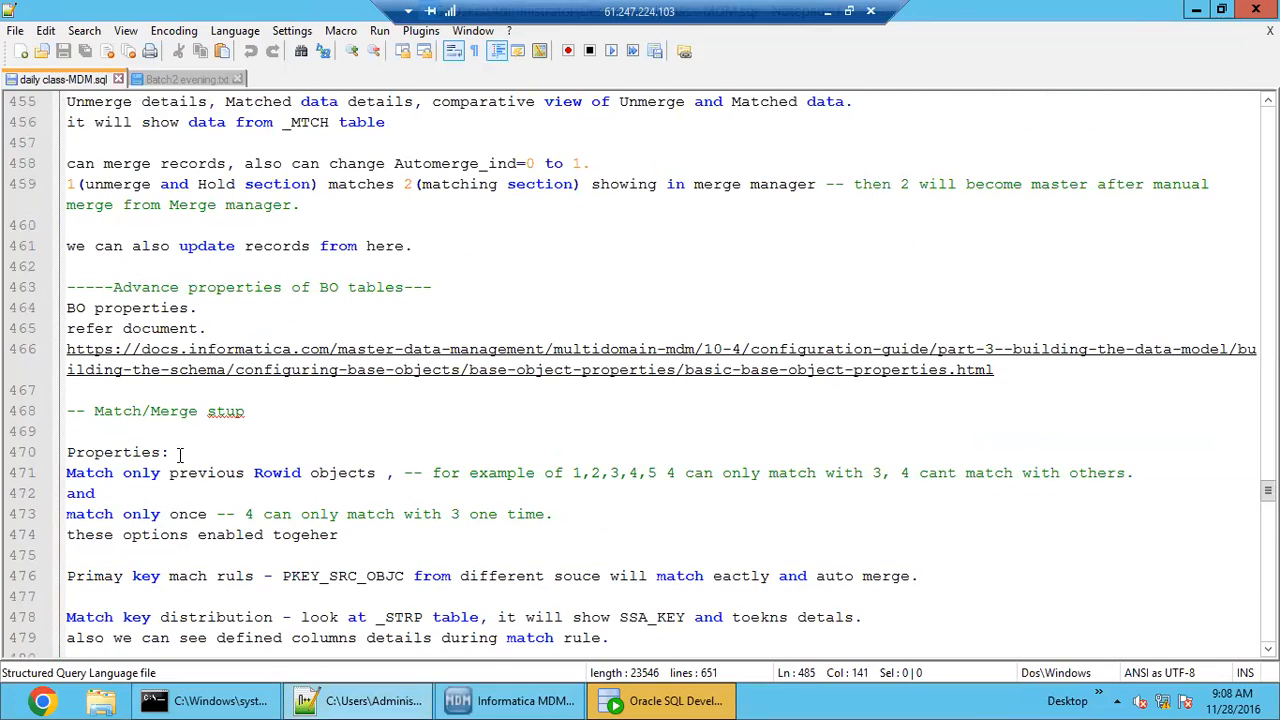
pyautogui.click(172, 389)
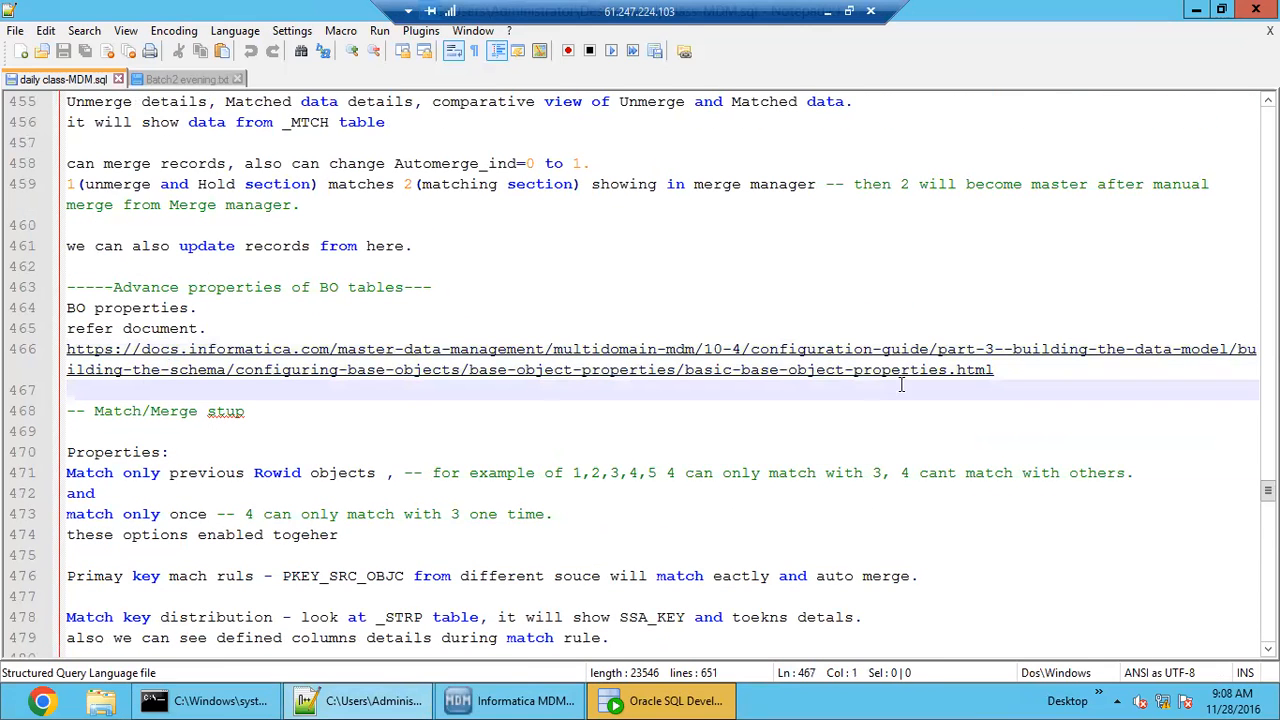
pyautogui.moveTo(120, 395); pyautogui.dragTo(23, 348)
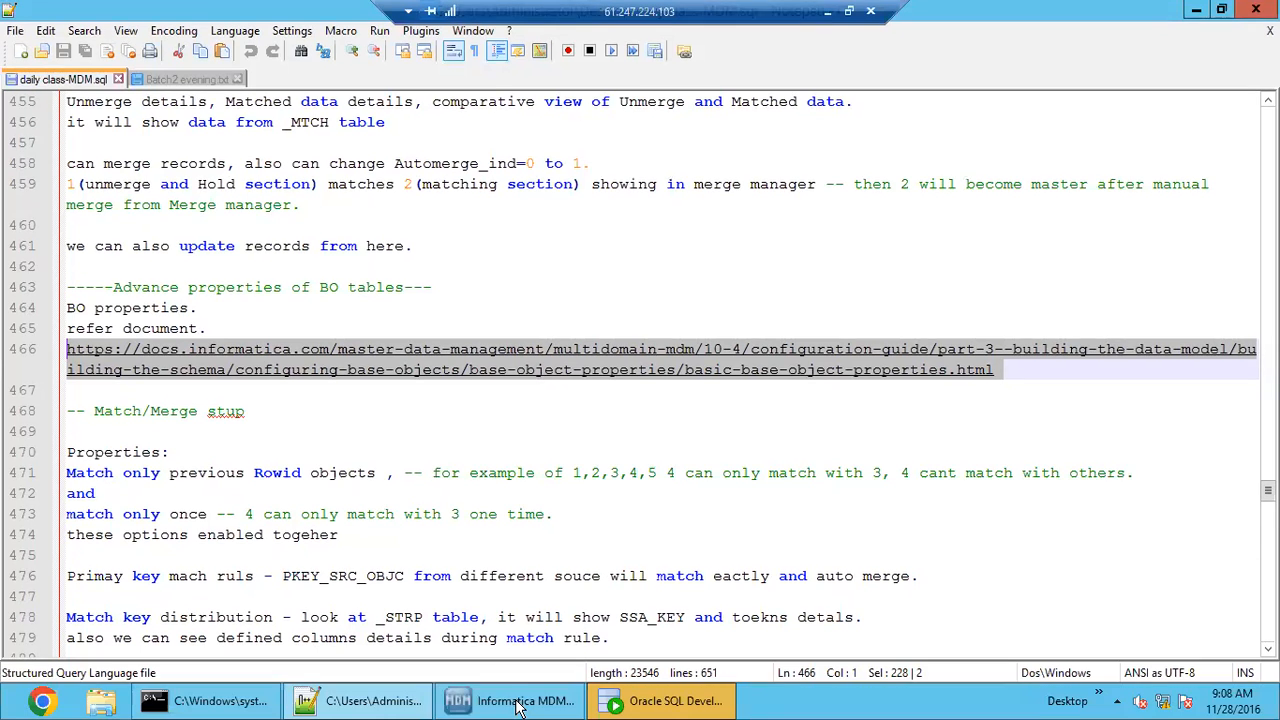
# - Return to the MDM Hub Console and set B_EMP's timeline to Dynamic Timeline, dismissing the notice about state management and history
pyautogui.click(510, 700)
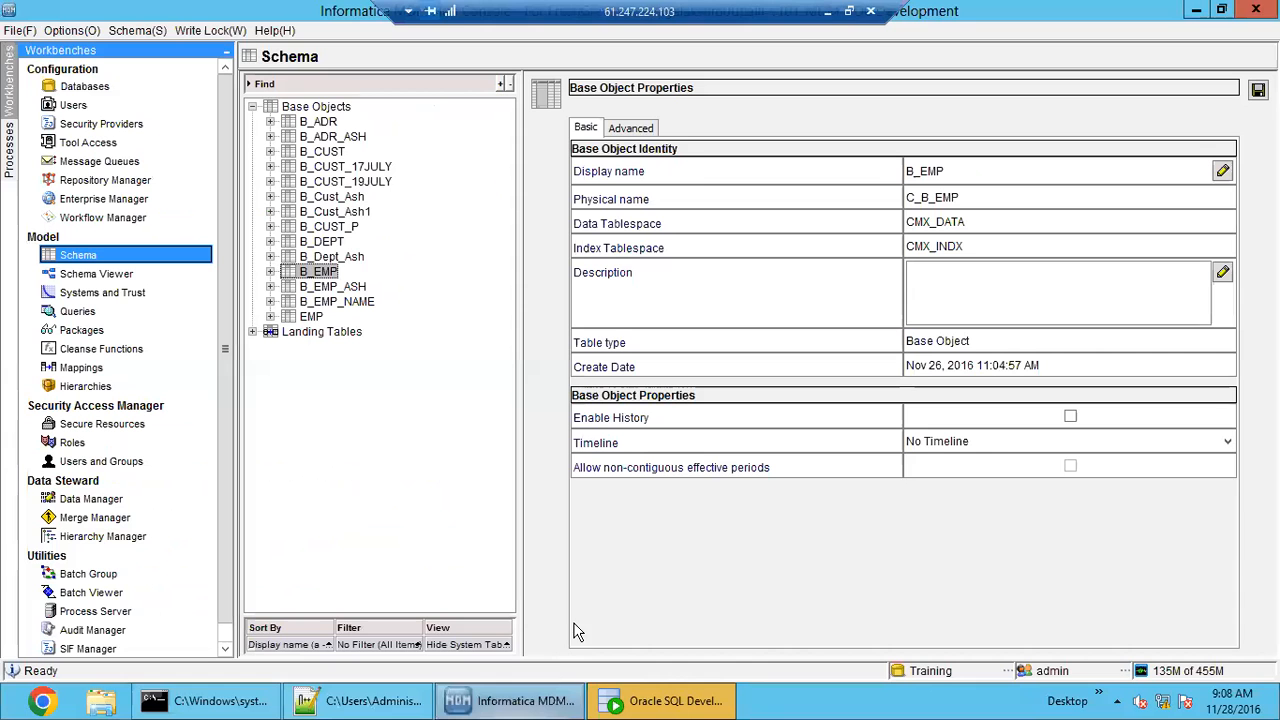
pyautogui.click(1010, 444)
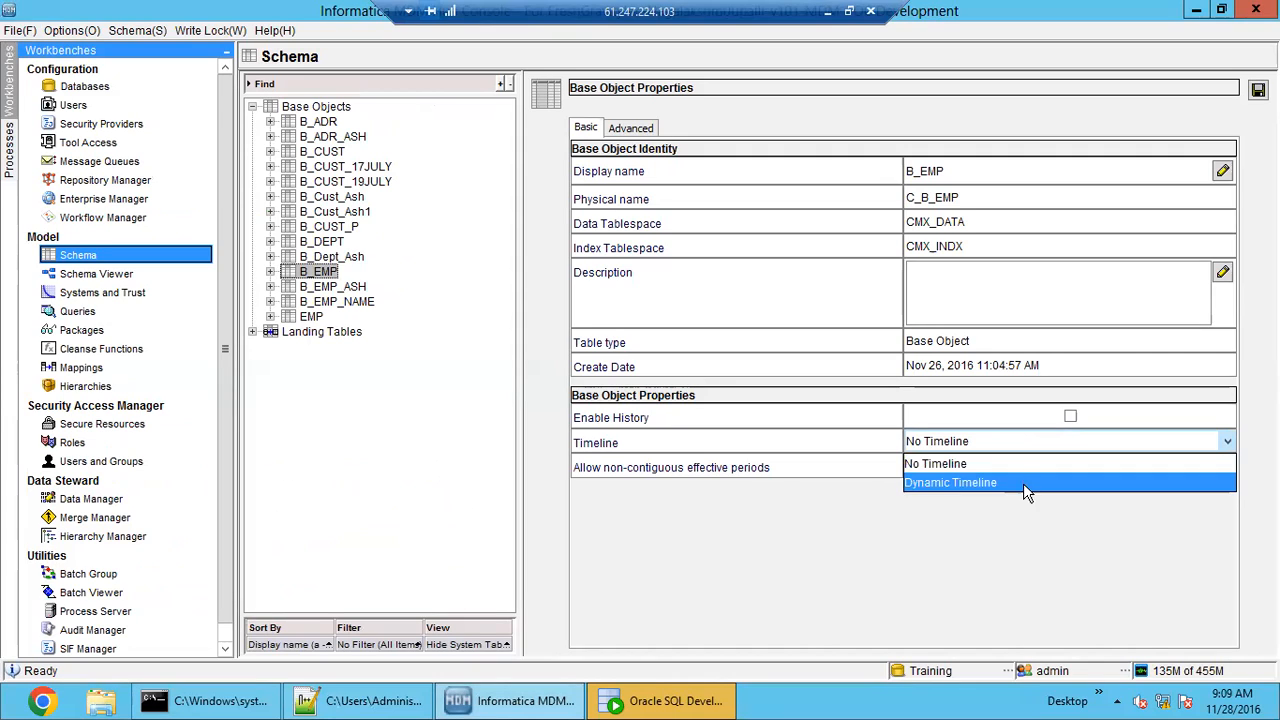
pyautogui.click(1025, 482)
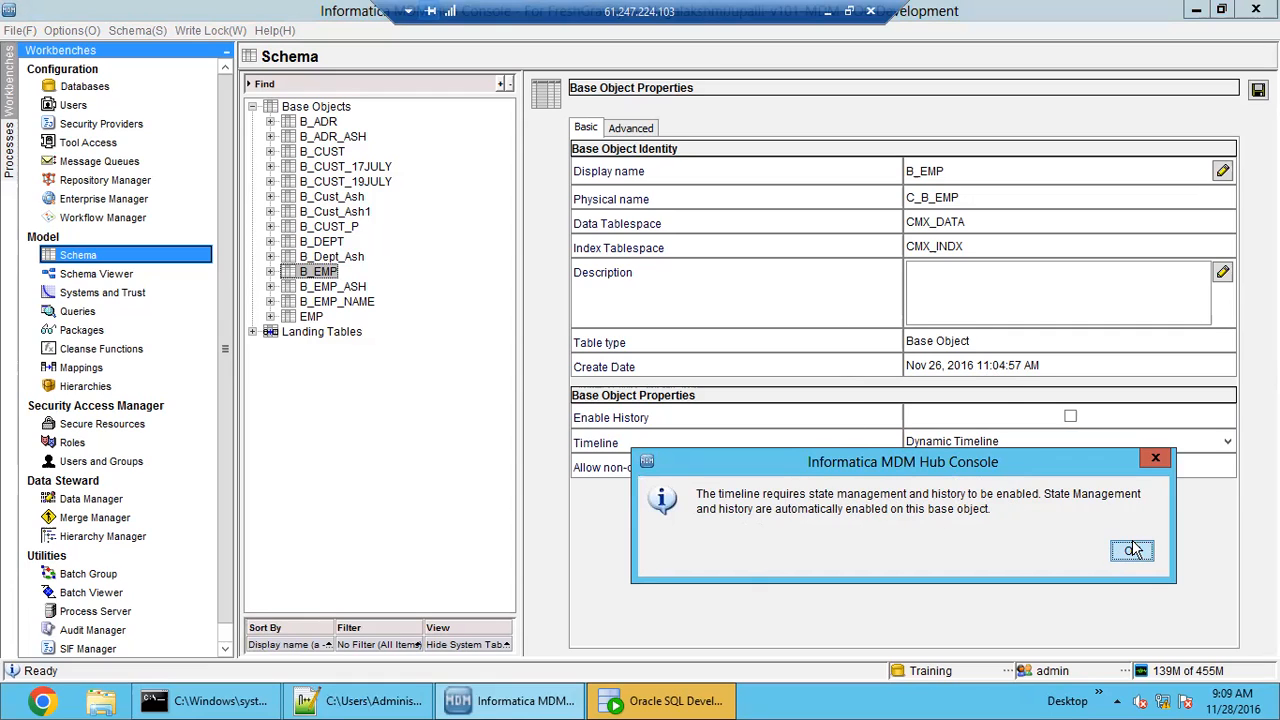
pyautogui.click(1162, 456)
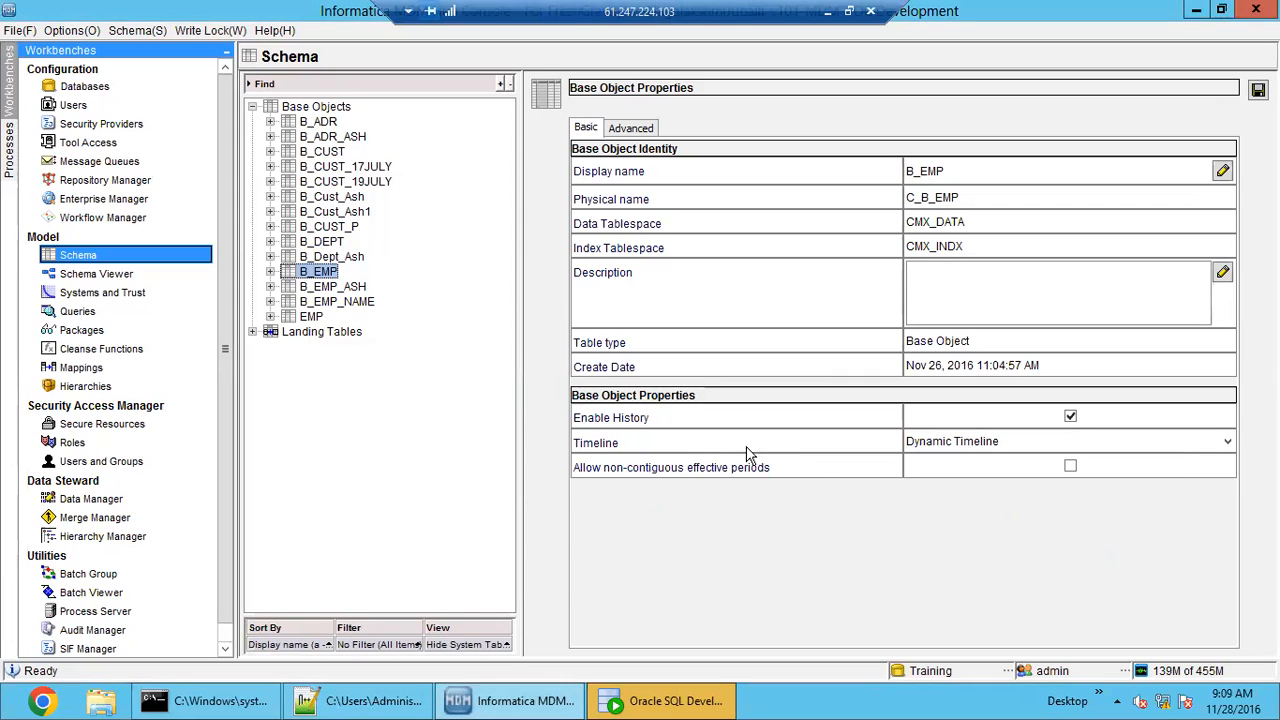
pyautogui.click(1050, 440)
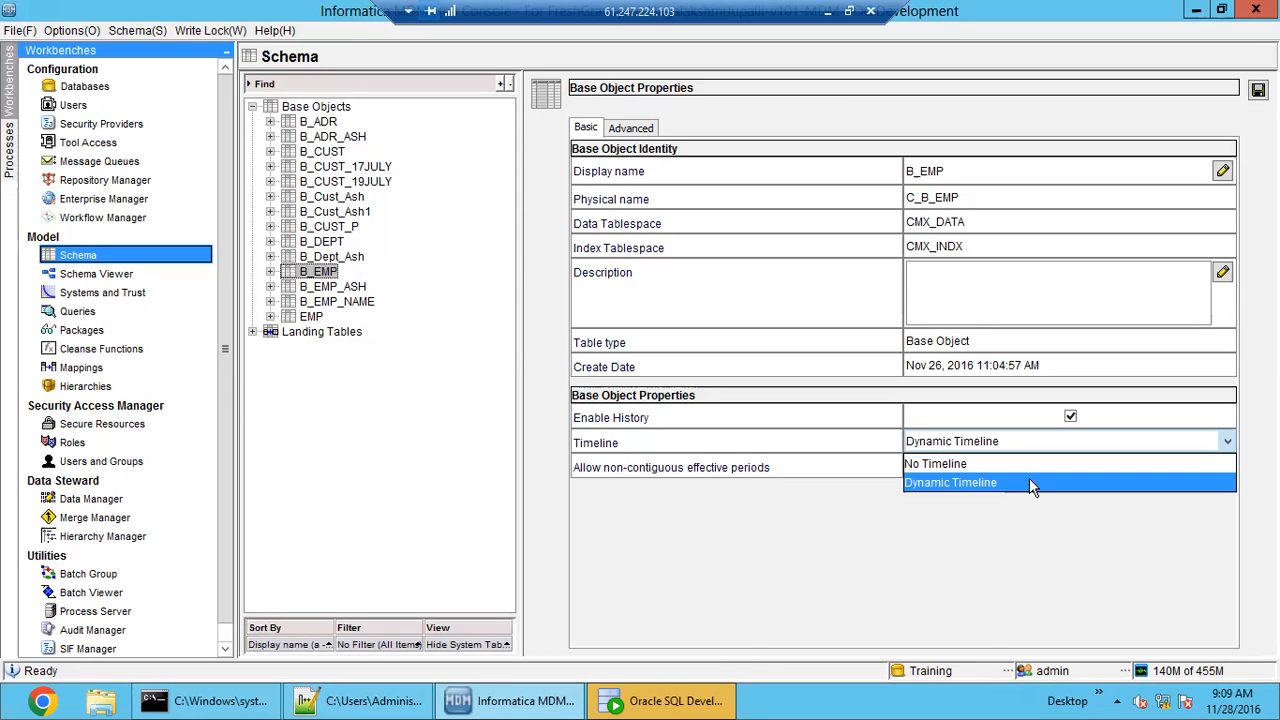
pyautogui.click(1003, 546)
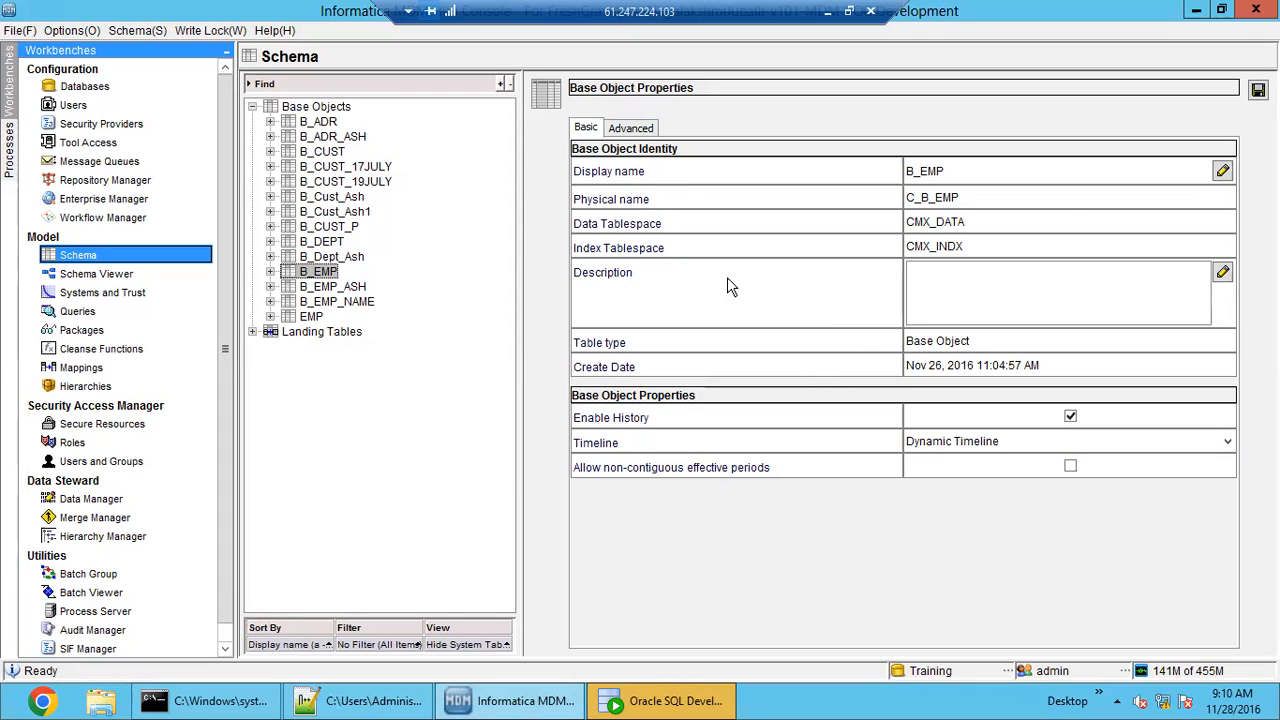
# - Open B_EMP's advanced properties and review the Complete Tokenize Ratio and Allow constraints to be disabled settings
pyautogui.click(634, 128)
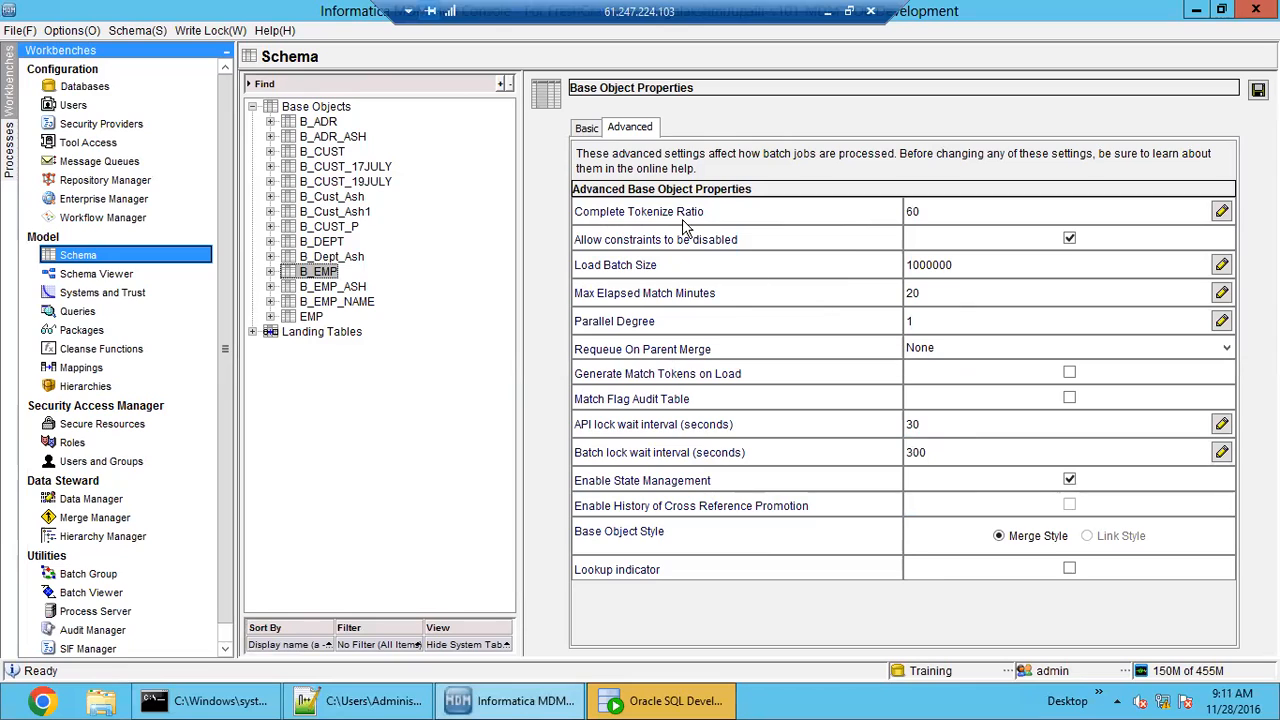
pyautogui.moveTo(664, 215)
pyautogui.doubleClick(953, 210)
pyautogui.press('BackSpace')
pyautogui.write('70')
pyautogui.moveTo(911, 215); pyautogui.dragTo(900, 217)
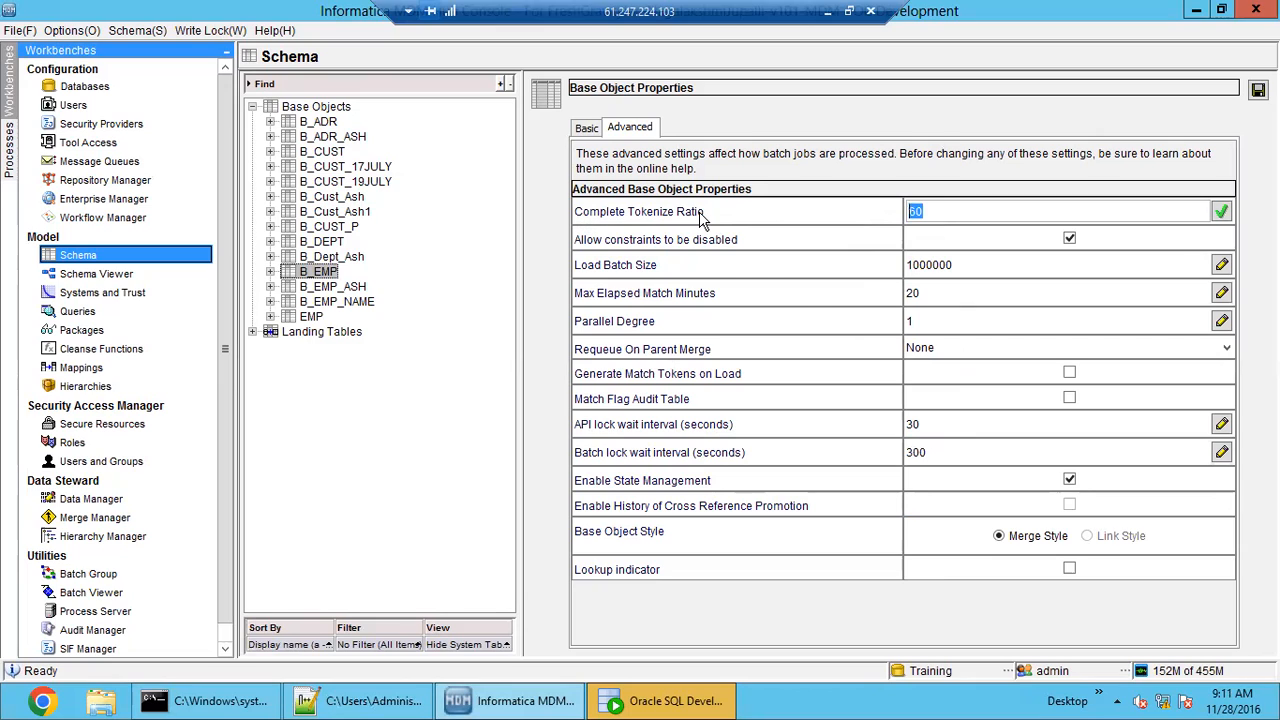
pyautogui.moveTo(700, 220)
pyautogui.click(937, 210)
pyautogui.doubleClick(914, 211)
pyautogui.moveTo(698, 214)
pyautogui.click(942, 211)
pyautogui.moveTo(942, 211); pyautogui.dragTo(906, 212)
pyautogui.click(954, 212)
pyautogui.doubleClick(913, 213)
pyautogui.moveTo(853, 275)
pyautogui.moveTo(838, 247)
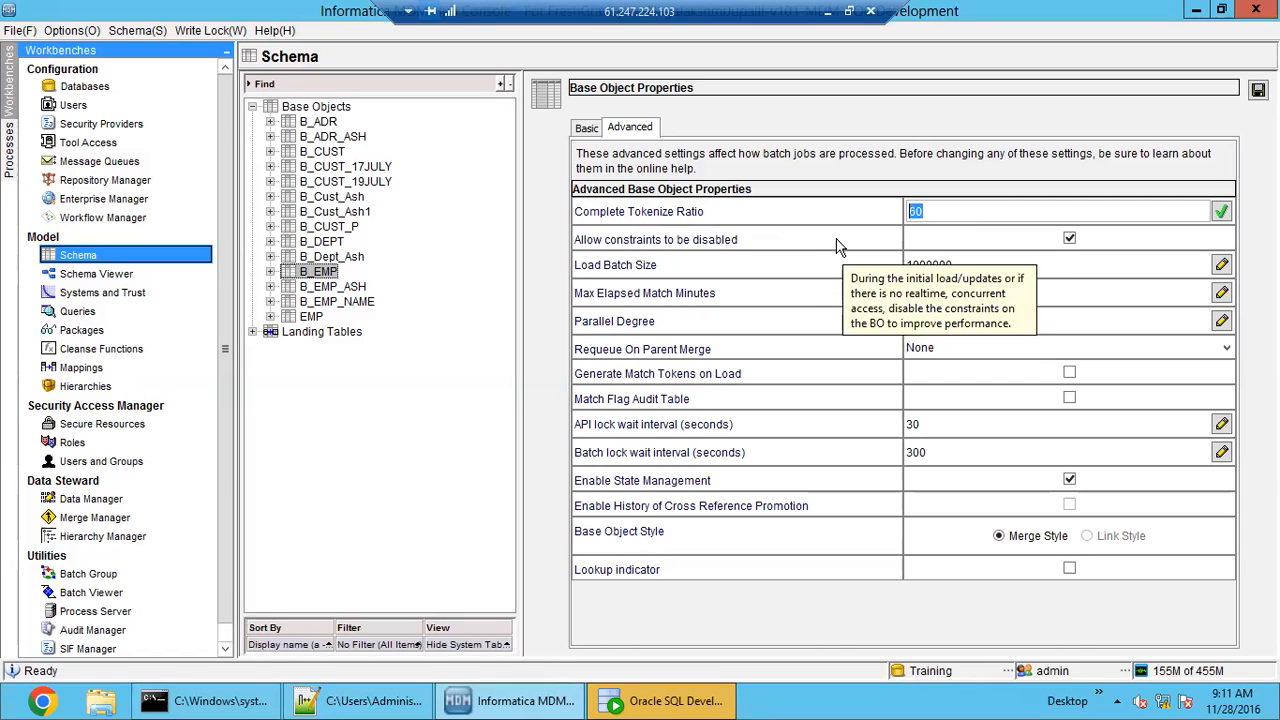
pyautogui.click(957, 211)
pyautogui.moveTo(957, 211); pyautogui.dragTo(909, 210)
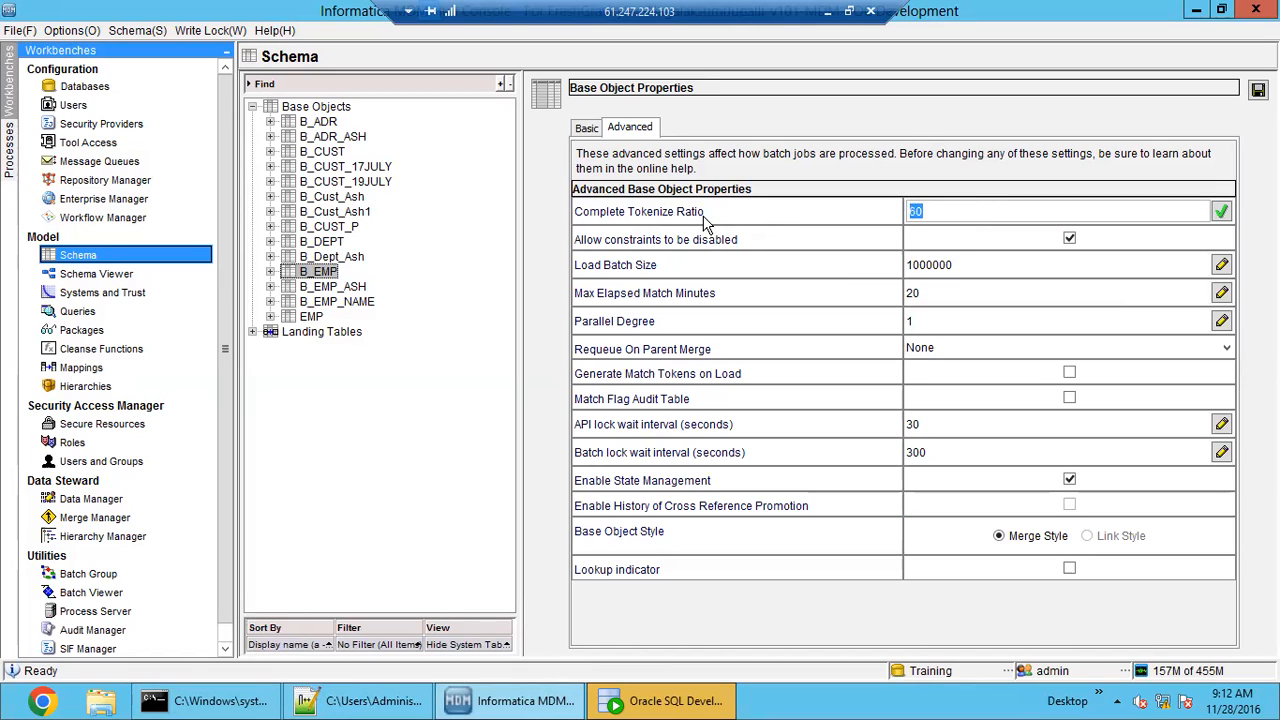
pyautogui.click(952, 212)
pyautogui.moveTo(948, 212); pyautogui.dragTo(906, 210)
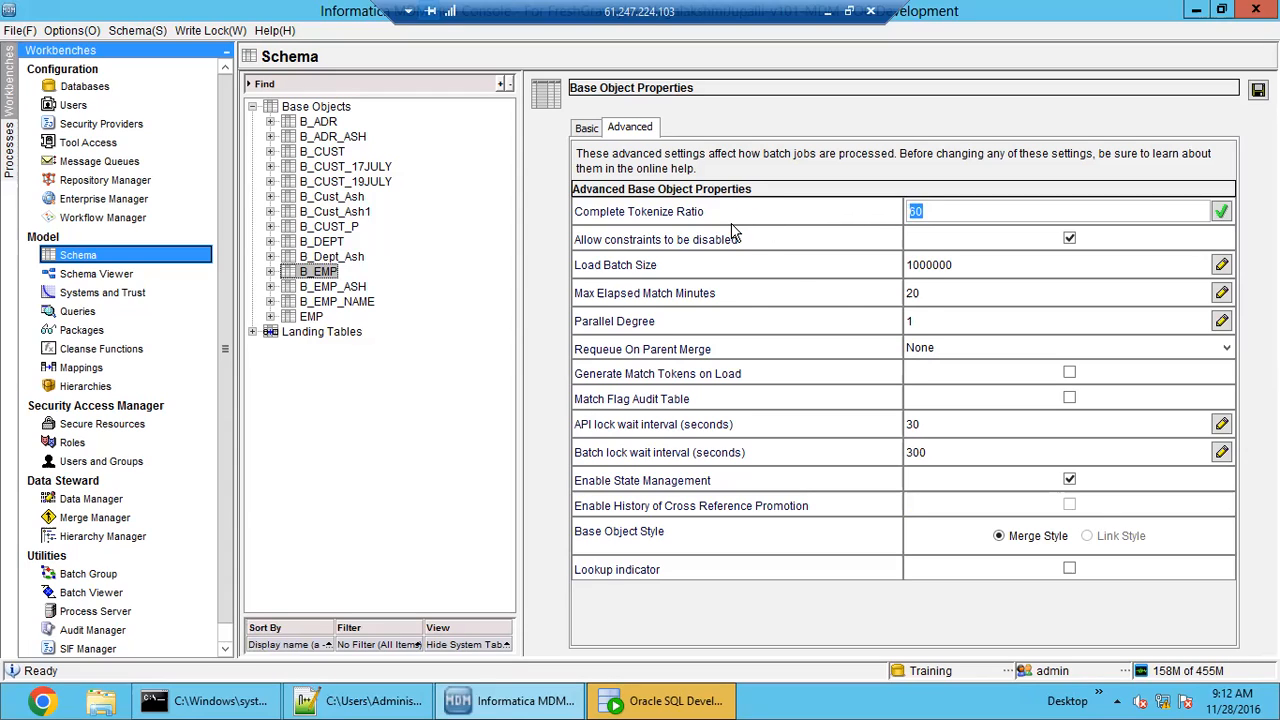
pyautogui.click(952, 212)
pyautogui.moveTo(952, 212); pyautogui.dragTo(882, 213)
pyautogui.click(950, 215)
pyautogui.moveTo(940, 215); pyautogui.dragTo(899, 217)
pyautogui.click(929, 213)
pyautogui.moveTo(929, 213); pyautogui.dragTo(897, 214)
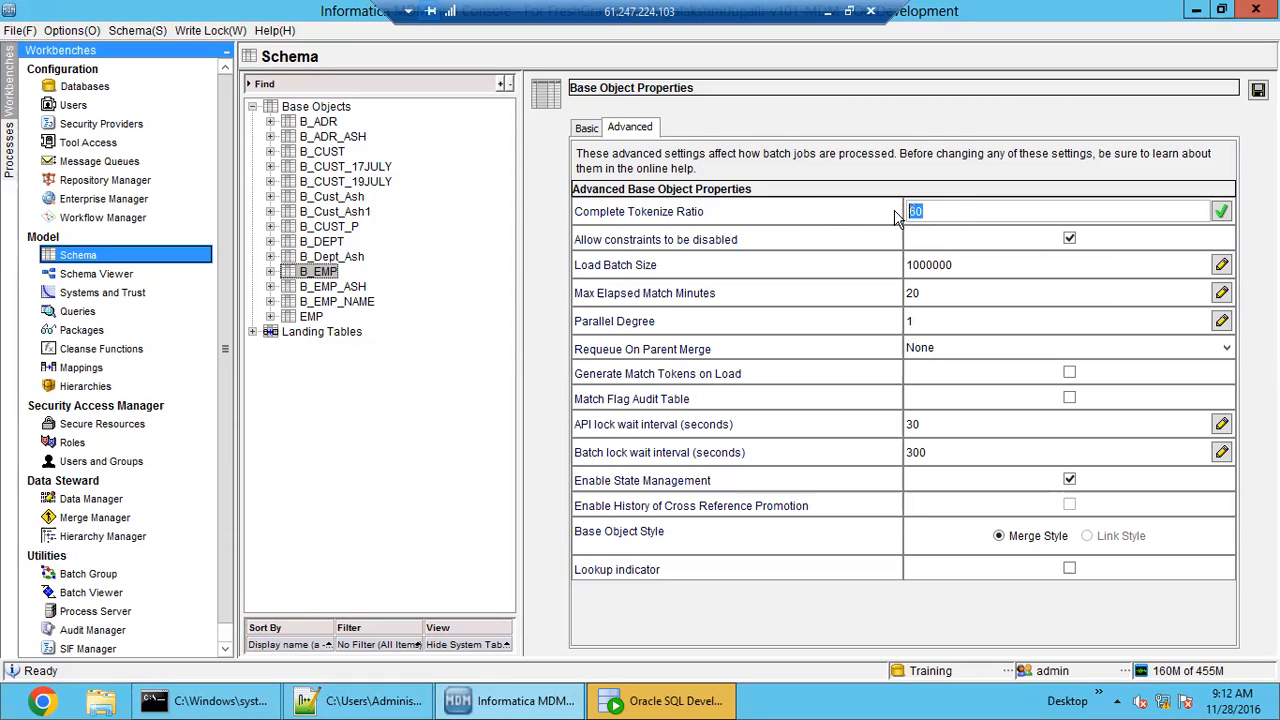
pyautogui.click(948, 212)
pyautogui.moveTo(932, 212); pyautogui.dragTo(902, 213)
pyautogui.moveTo(727, 217)
pyautogui.moveTo(790, 248)
pyautogui.moveTo(720, 250)
# - Review the Load Batch Size setting in B_EMP's advanced properties
pyautogui.click(934, 266)
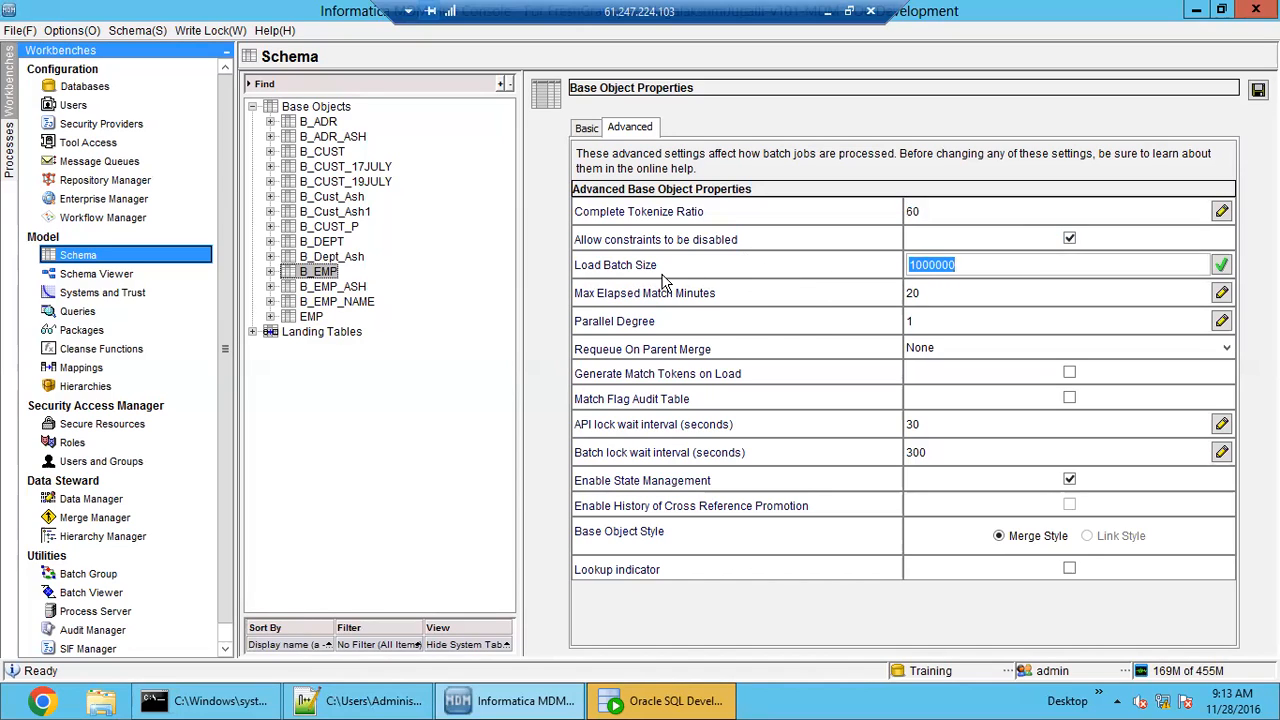
pyautogui.moveTo(652, 279)
pyautogui.click(979, 266)
pyautogui.moveTo(979, 266); pyautogui.dragTo(630, 270)
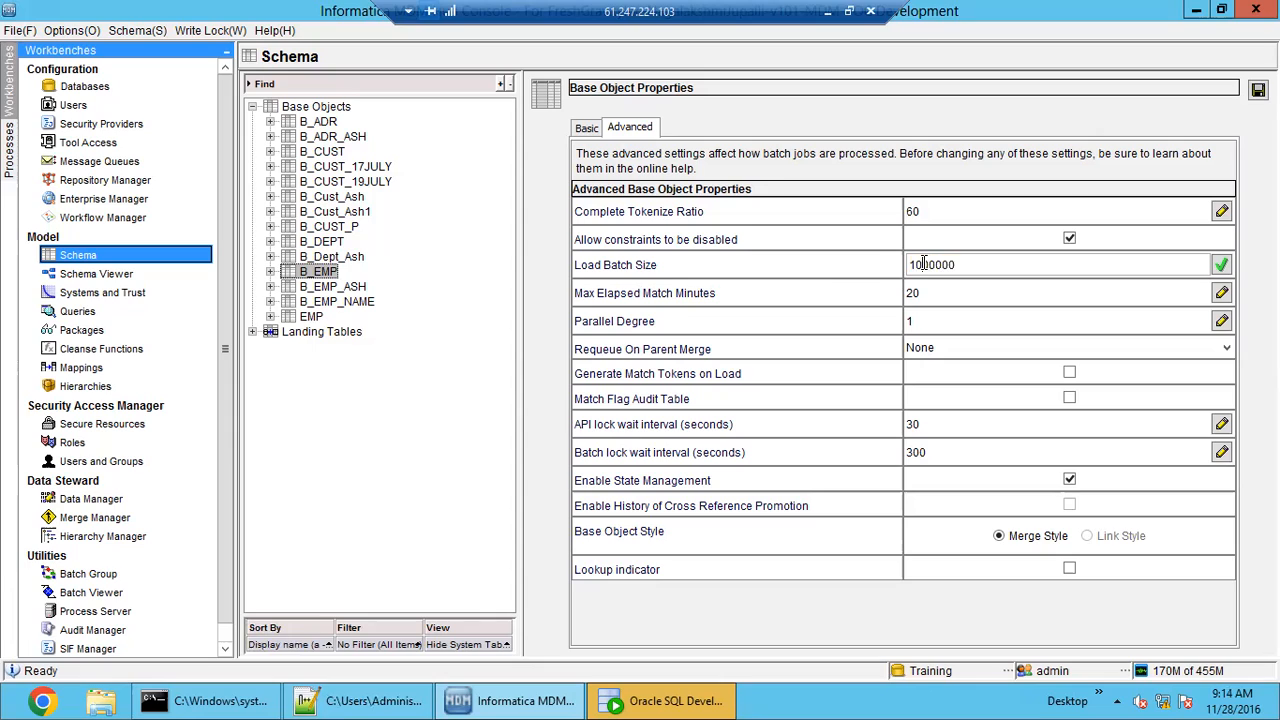
pyautogui.click(977, 263)
pyautogui.moveTo(977, 263); pyautogui.dragTo(900, 268)
pyautogui.doubleClick(937, 271)
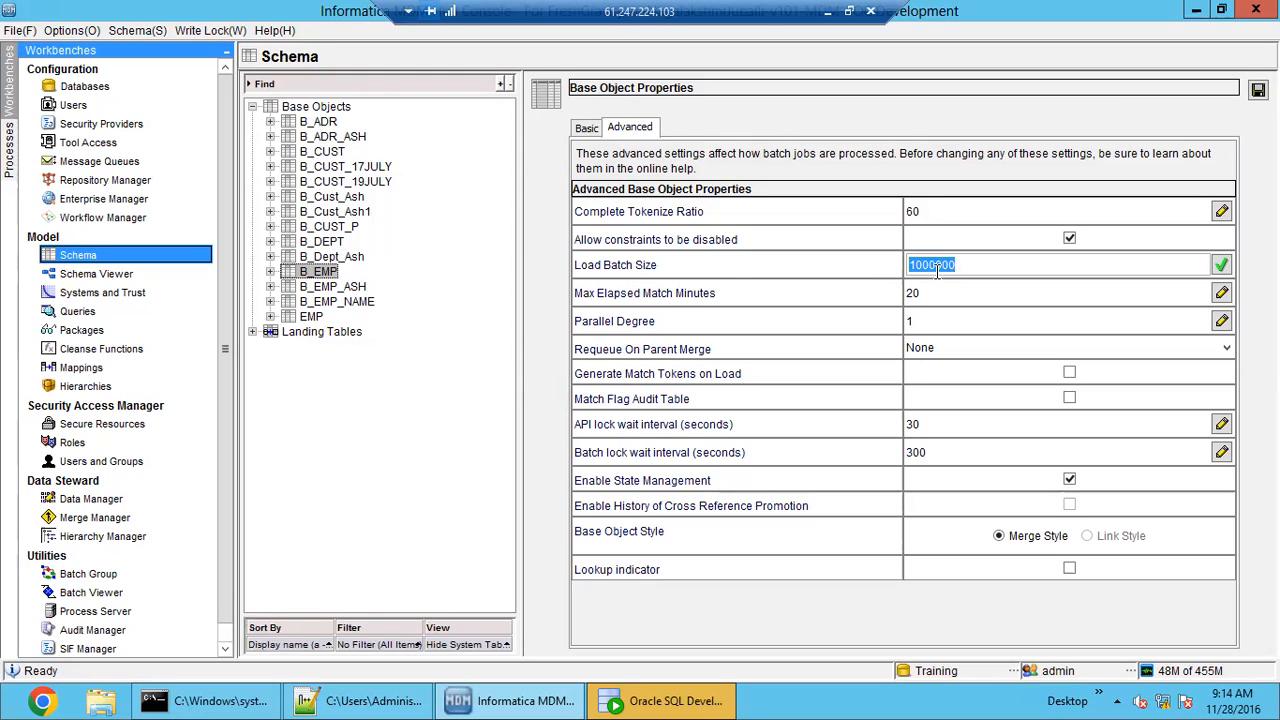
pyautogui.click(986, 266)
pyautogui.moveTo(986, 266); pyautogui.dragTo(905, 255)
pyautogui.click(986, 264)
pyautogui.doubleClick(926, 263)
pyautogui.click(945, 257)
pyautogui.doubleClick(945, 258)
# - Review the Max Elapsed Match Minutes setting and its description for B_EMP
pyautogui.moveTo(612, 300)
pyautogui.click(946, 290)
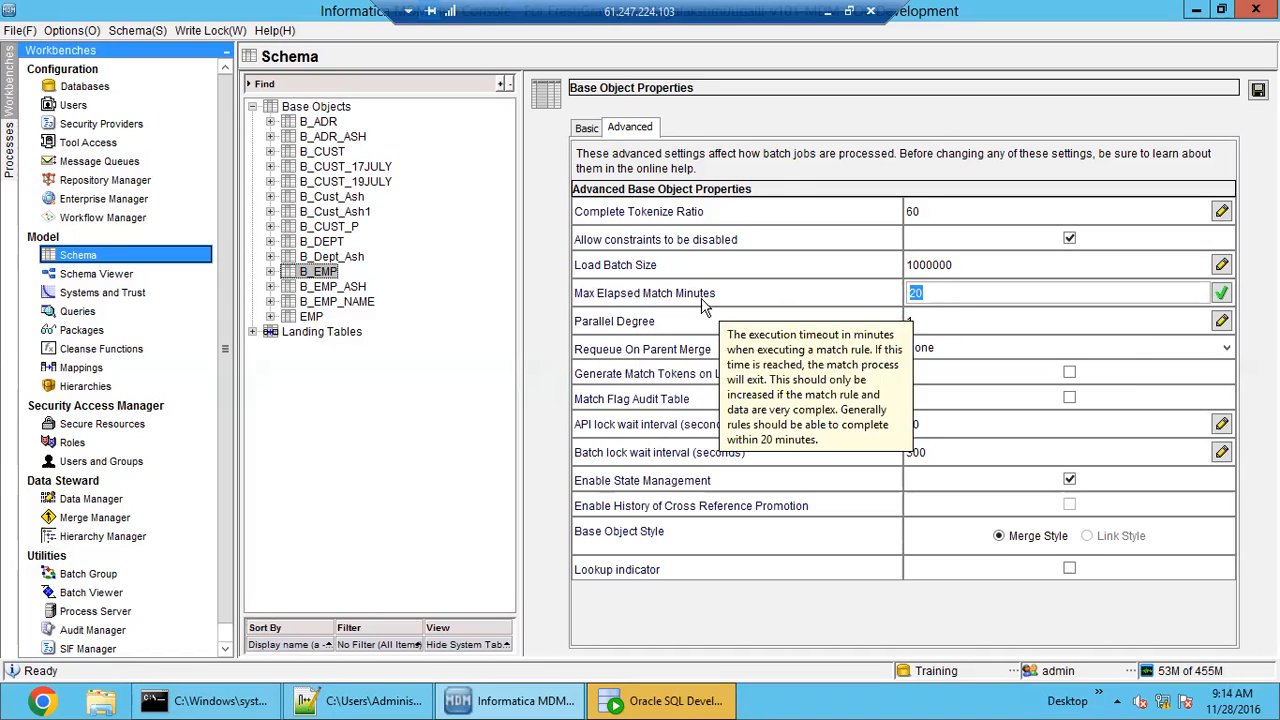
pyautogui.click(982, 293)
pyautogui.moveTo(978, 292); pyautogui.dragTo(884, 282)
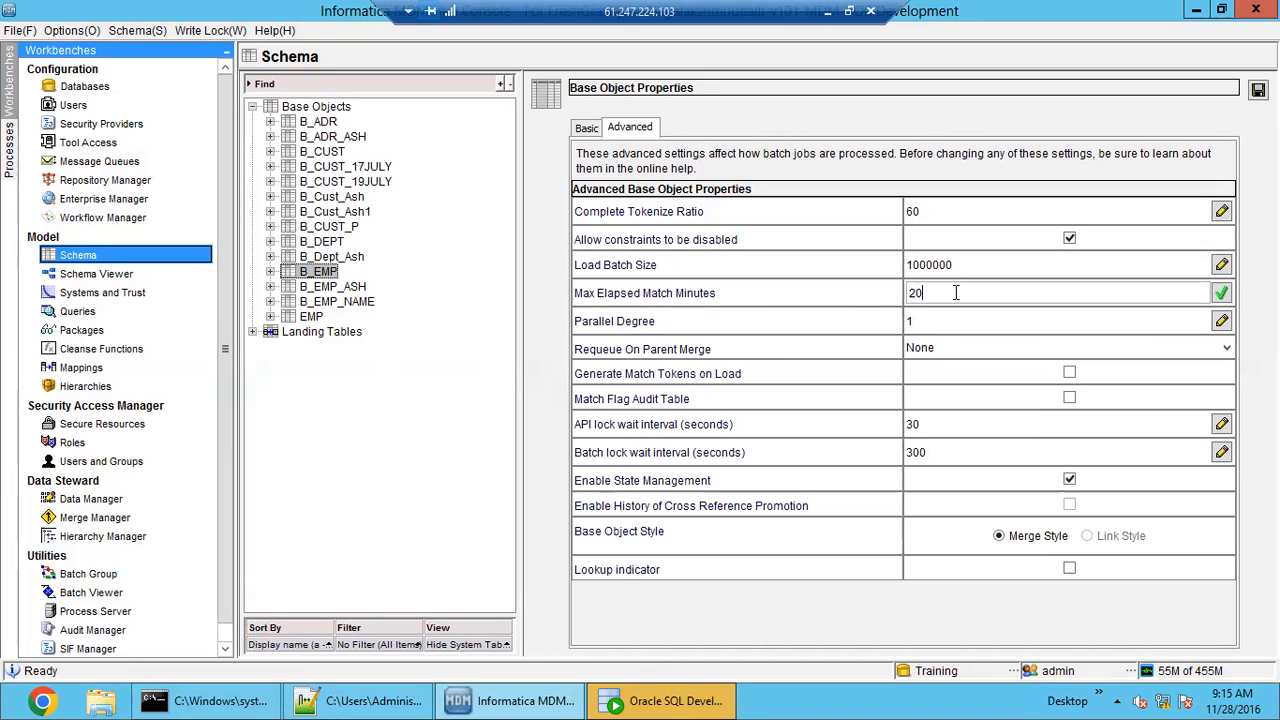
pyautogui.moveTo(965, 292); pyautogui.dragTo(890, 295)
pyautogui.click(959, 294)
pyautogui.moveTo(925, 288); pyautogui.dragTo(899, 291)
pyautogui.click(957, 291)
pyautogui.doubleClick(915, 295)
pyautogui.click(941, 296)
pyautogui.moveTo(951, 295); pyautogui.dragTo(886, 284)
# - Review the Parallel Degree setting and its description for B_EMP
pyautogui.click(940, 320)
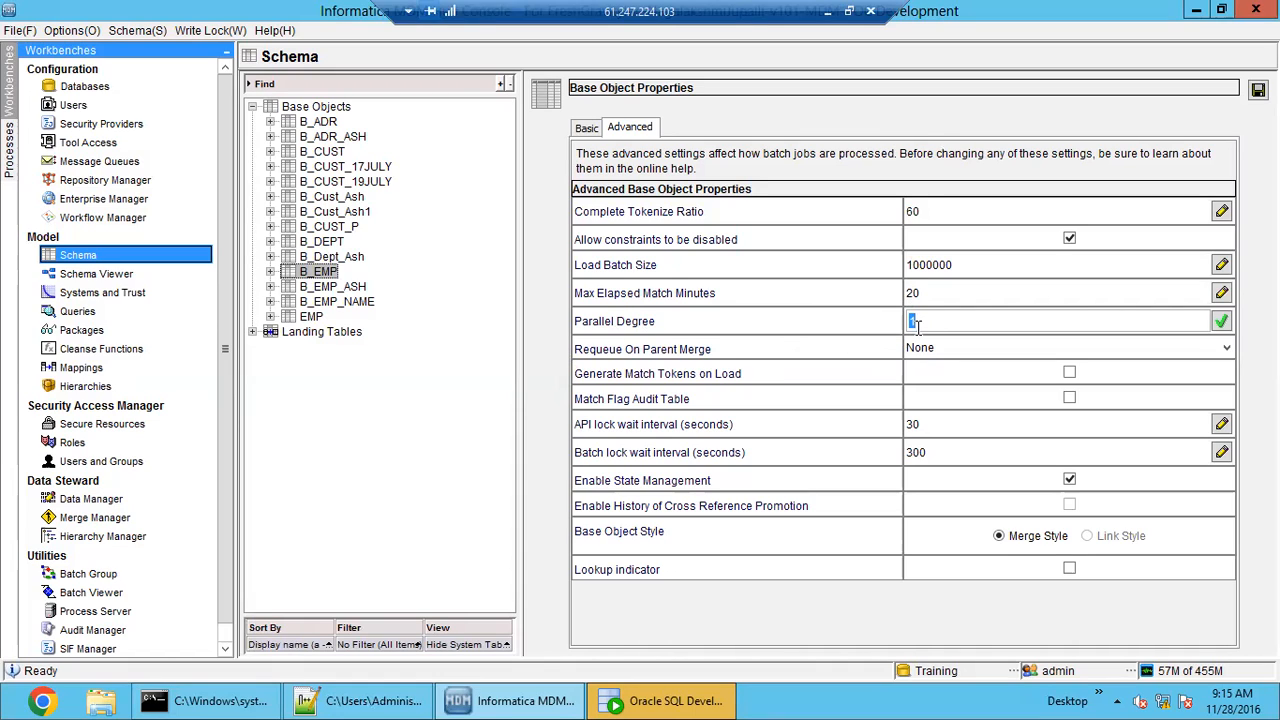
pyautogui.click(954, 316)
pyautogui.moveTo(614, 330)
# - Review the available Requeue On Parent Merge options for B_EMP, keeping the current selection
pyautogui.moveTo(718, 353)
pyautogui.click(969, 353)
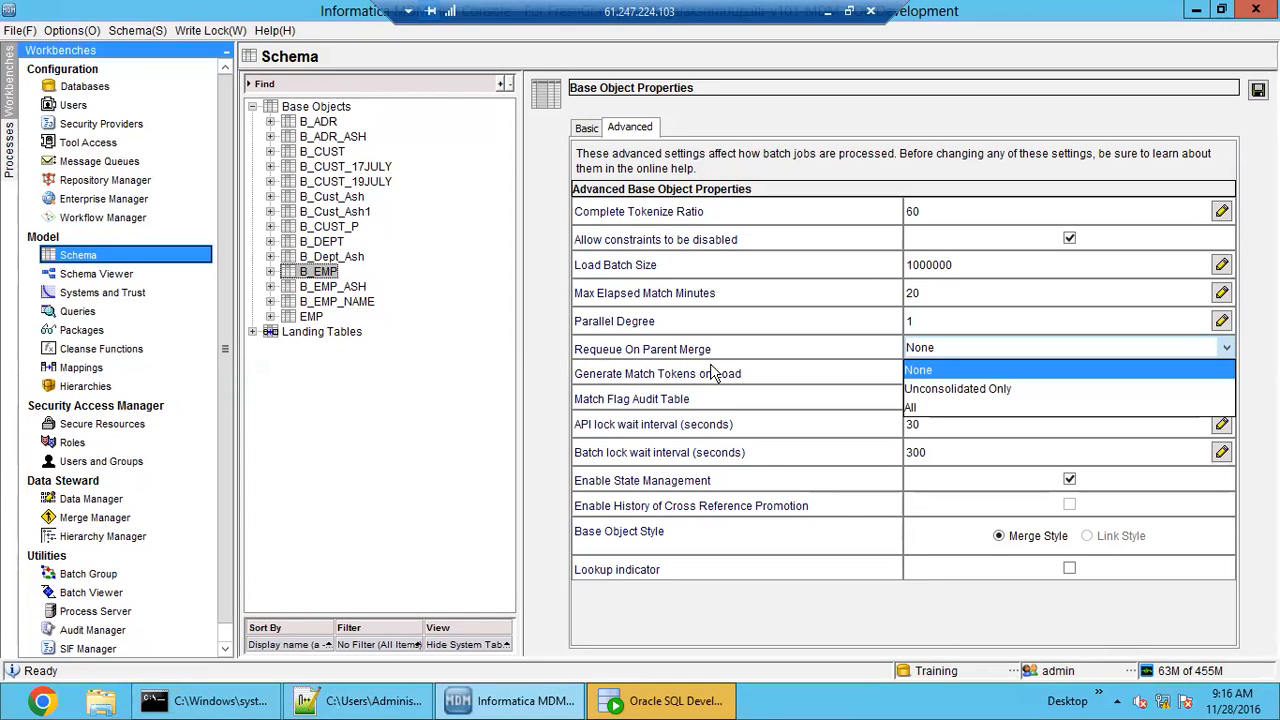
pyautogui.click(656, 357)
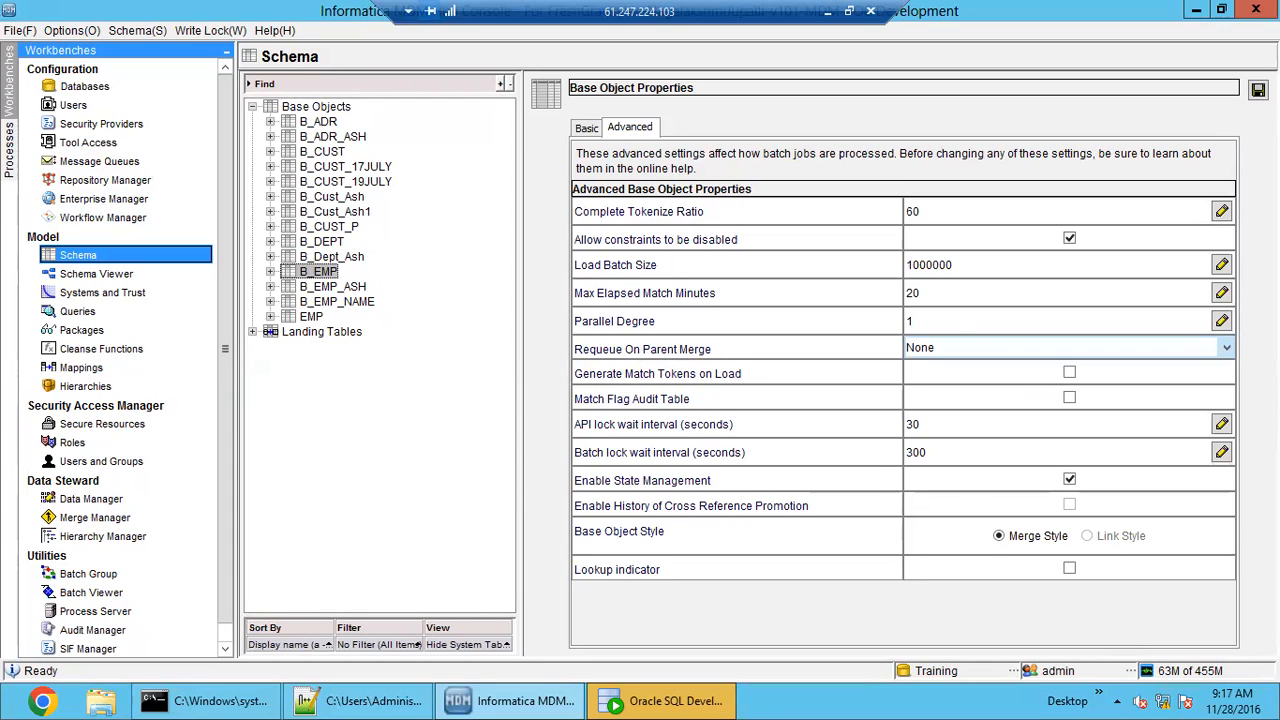
pyautogui.click(960, 358)
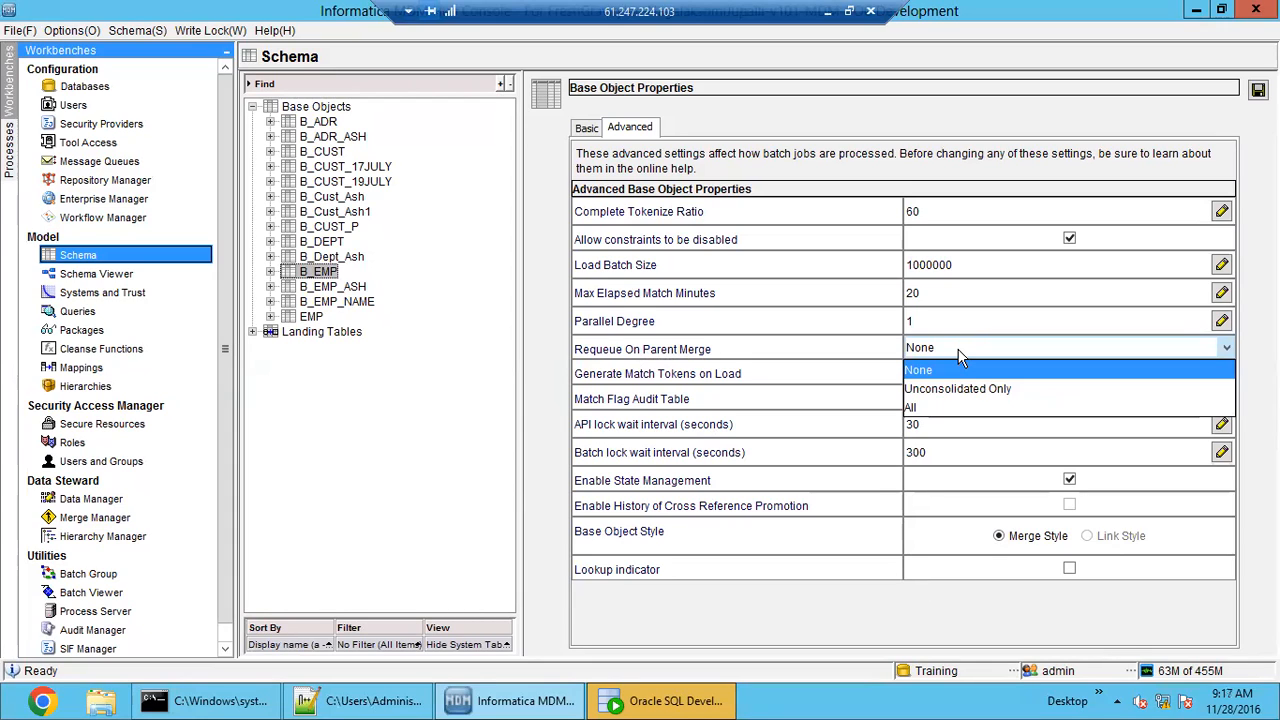
pyautogui.click(676, 358)
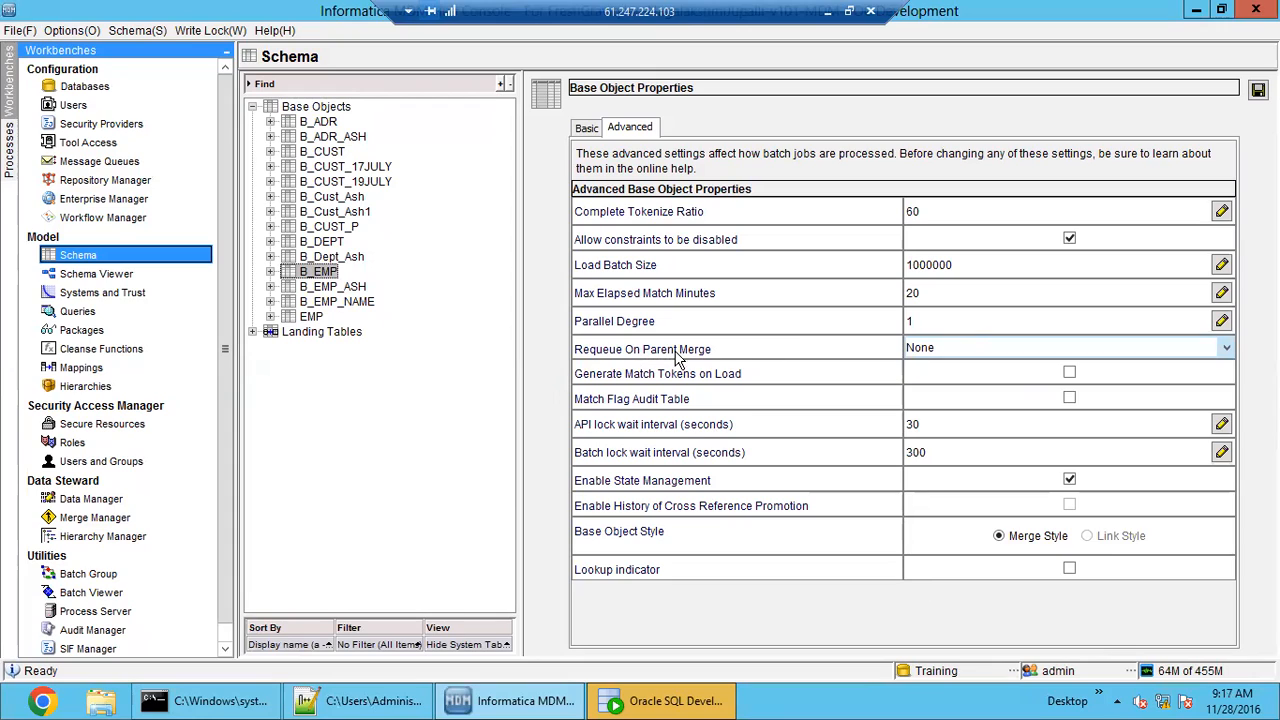
# - Set Requeue On Parent Merge to Unconsolidated Only for B_EMP and recheck the selection among its options
pyautogui.click(1016, 356)
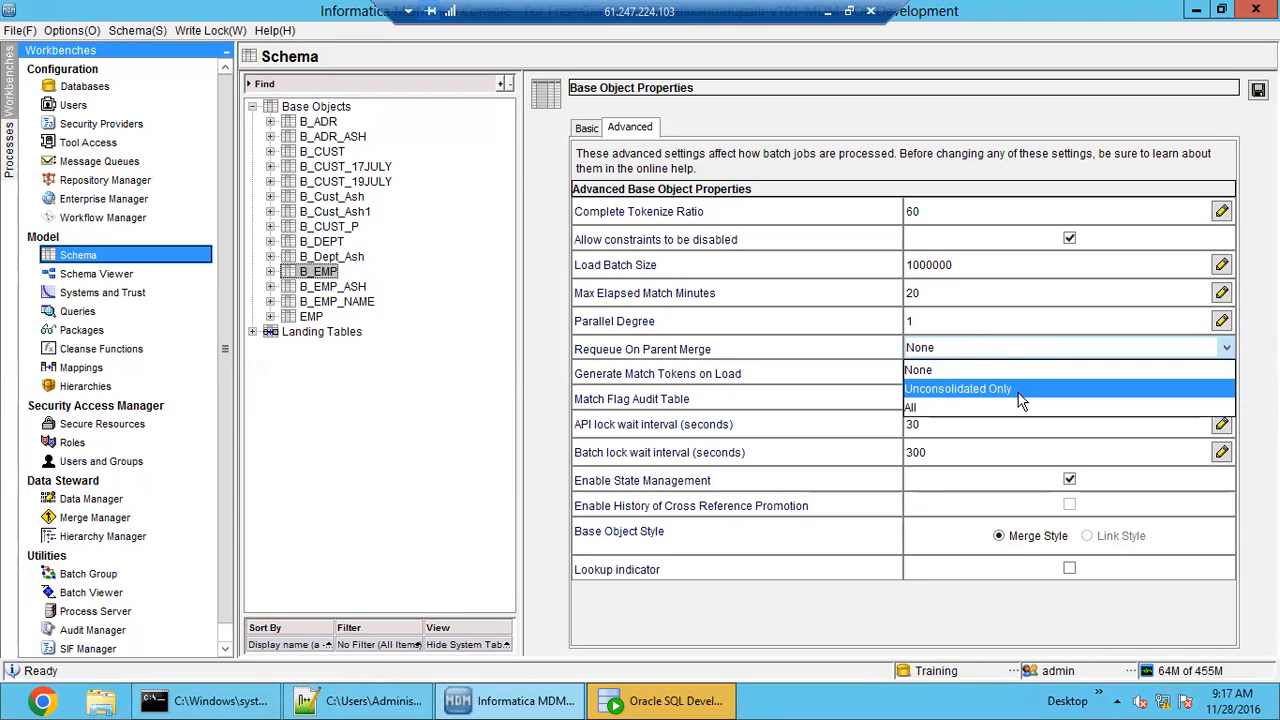
pyautogui.click(1018, 390)
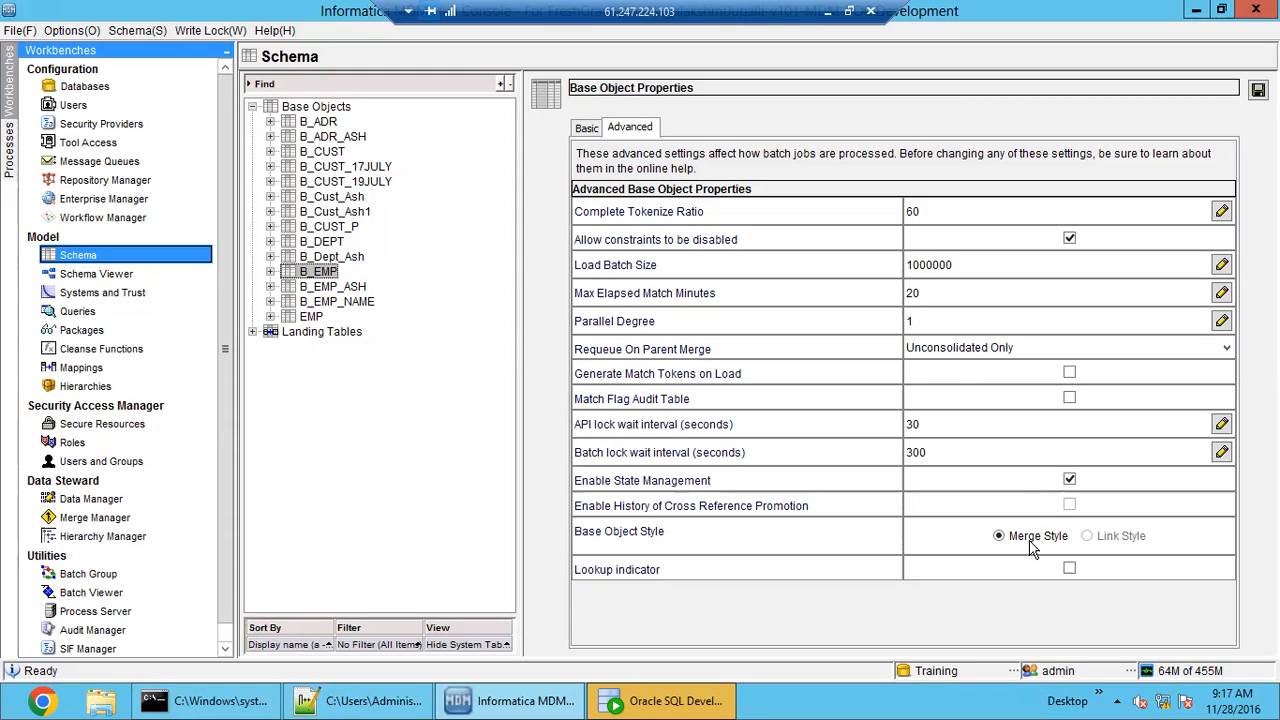
pyautogui.click(965, 346)
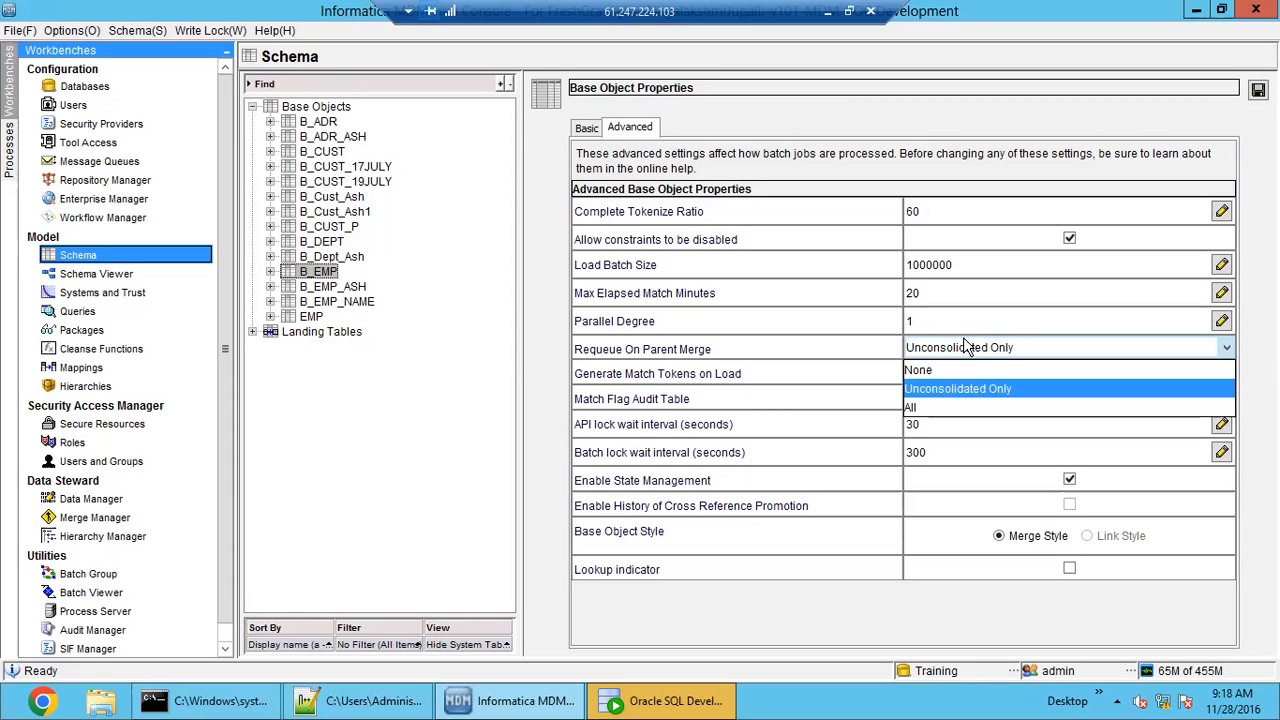
pyautogui.click(996, 390)
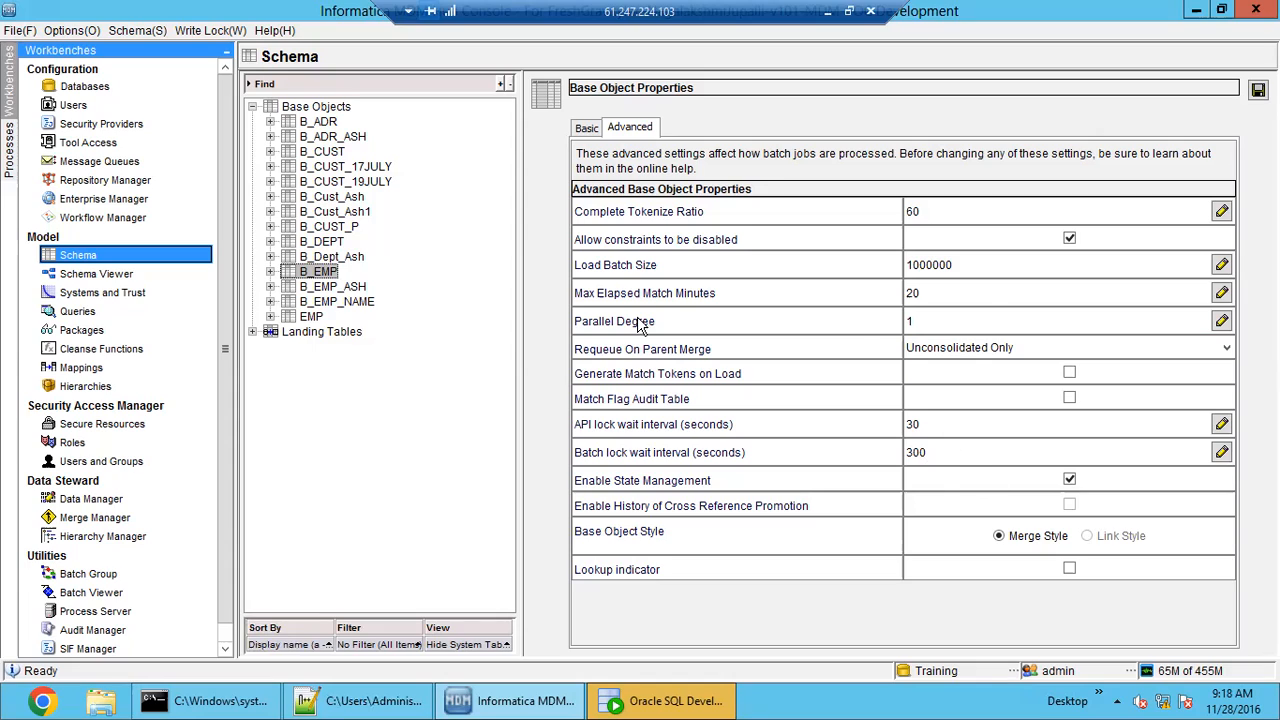
# - Set Requeue On Parent Merge to All for B_EMP and review the option list with that choice kept
pyautogui.click(1012, 350)
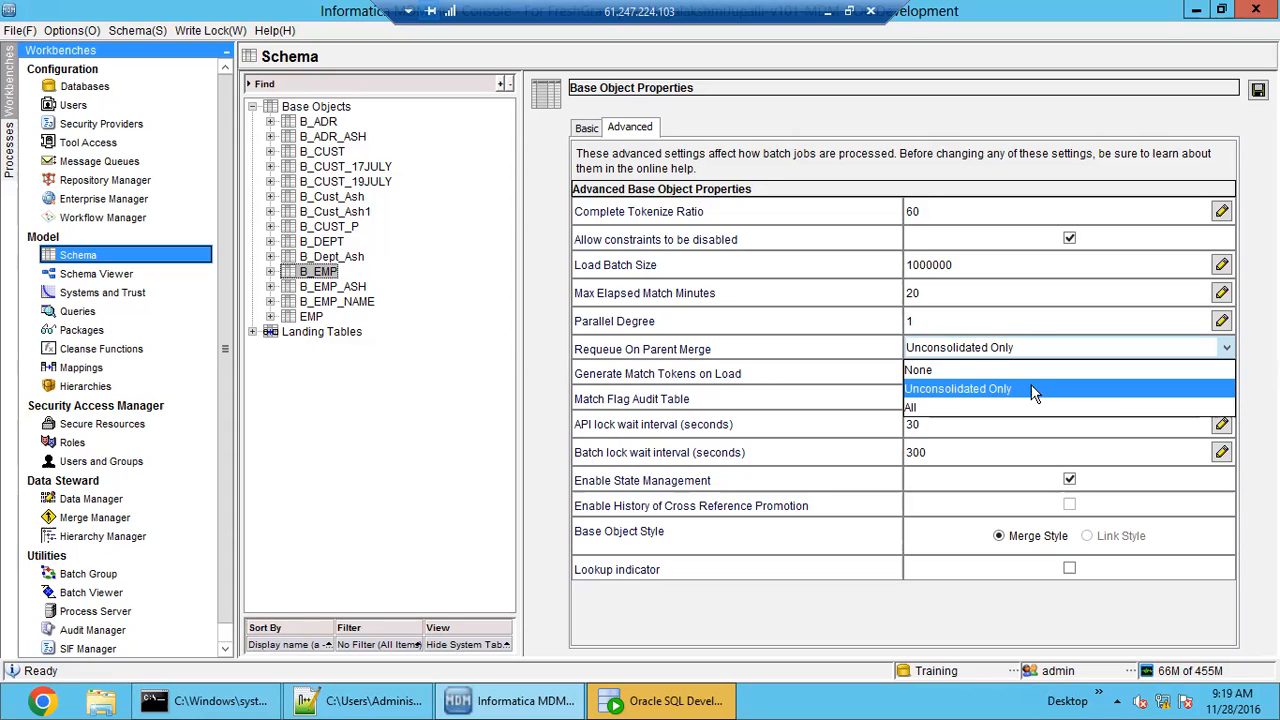
pyautogui.click(980, 408)
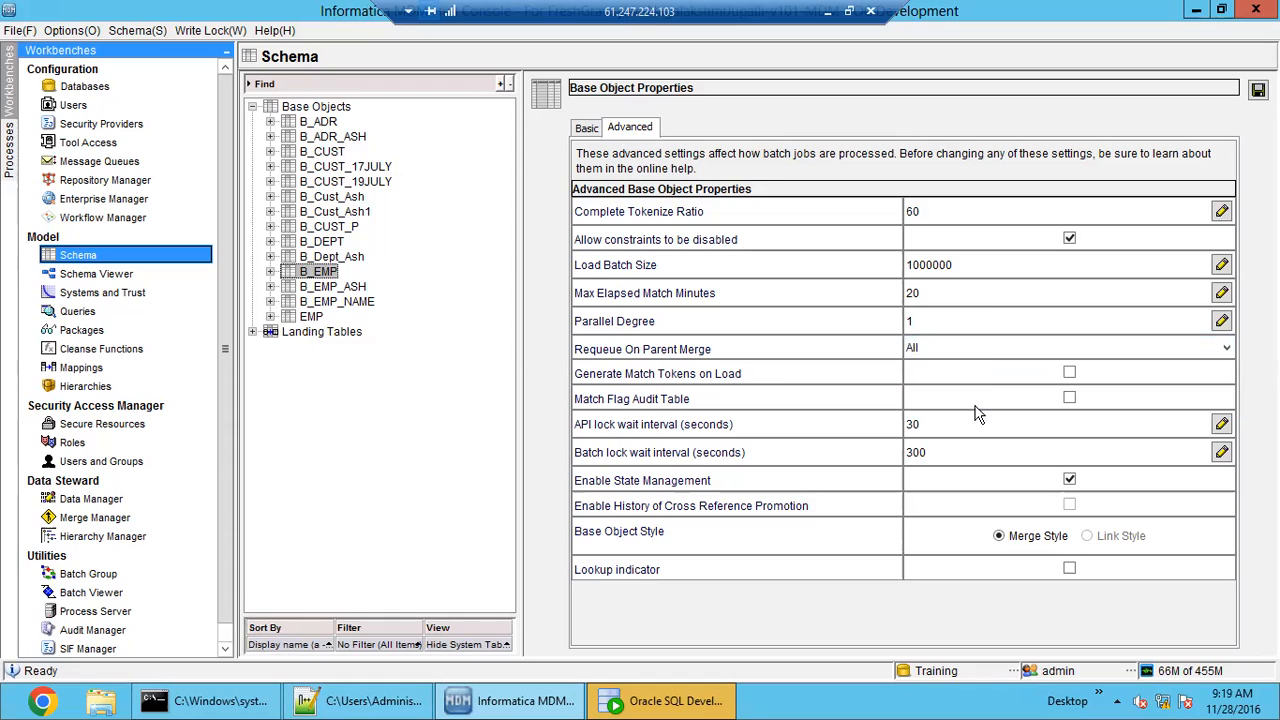
pyautogui.click(985, 357)
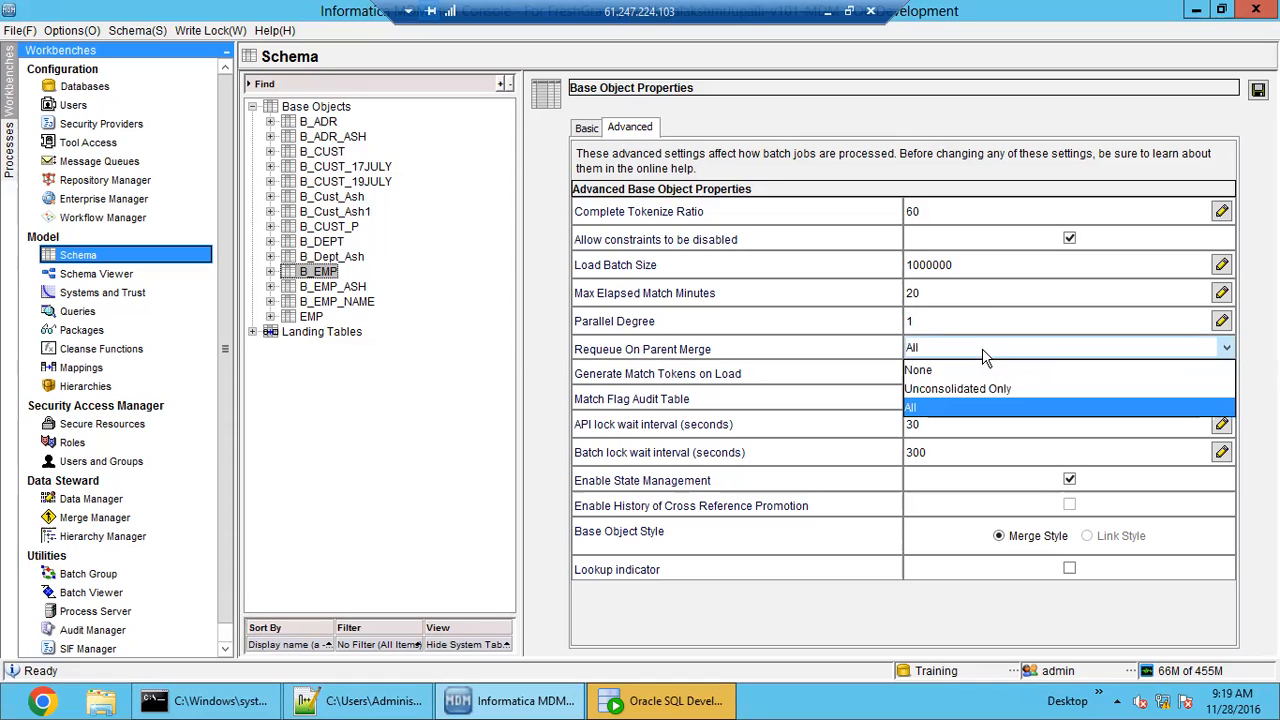
pyautogui.click(969, 408)
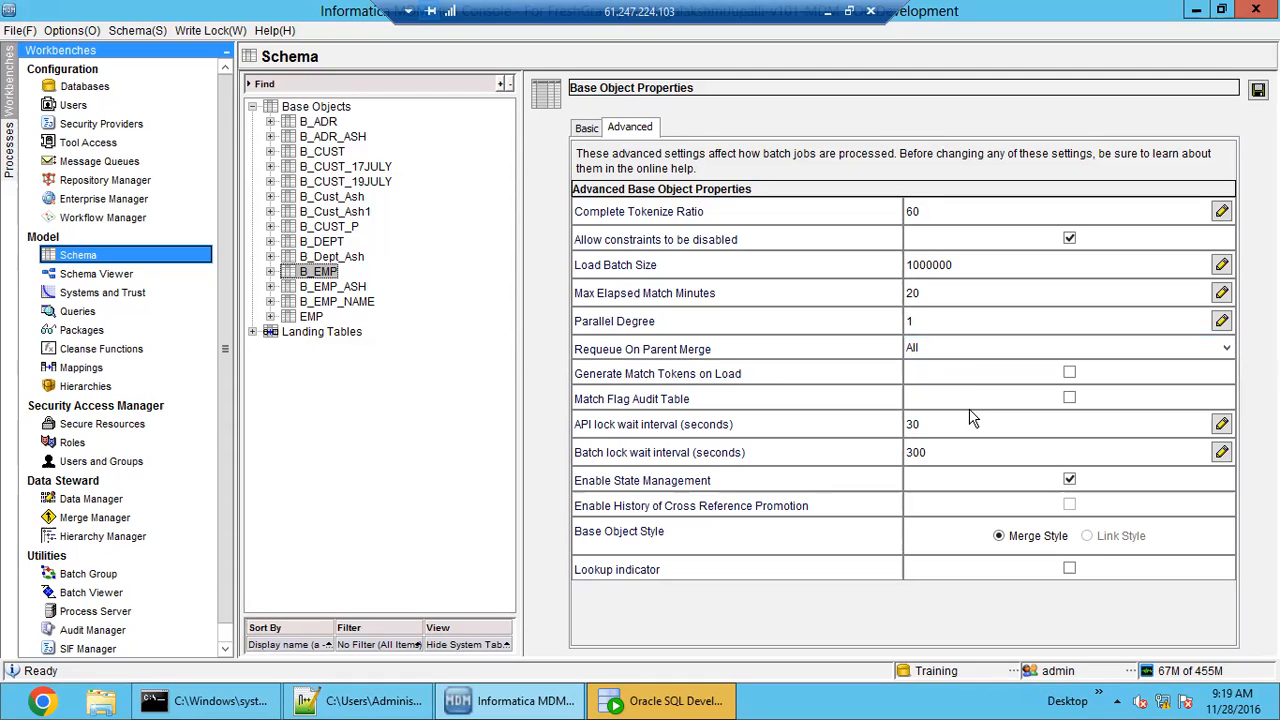
pyautogui.click(982, 358)
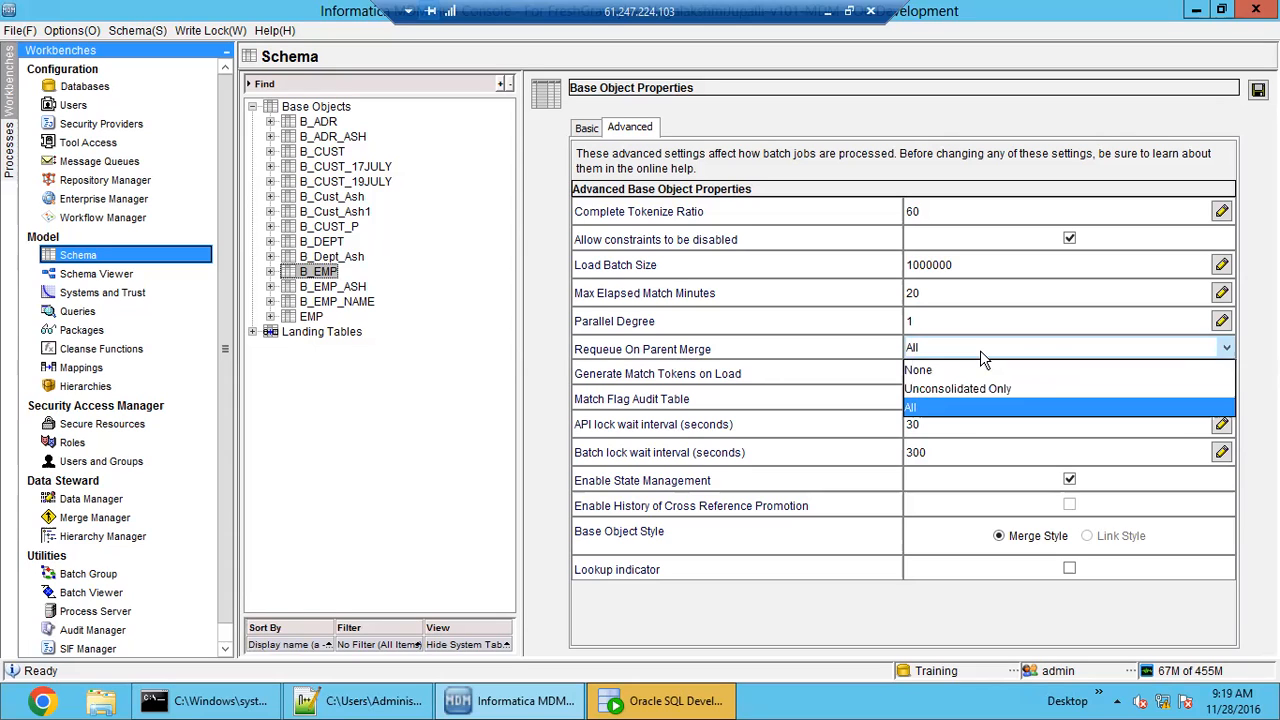
pyautogui.click(982, 356)
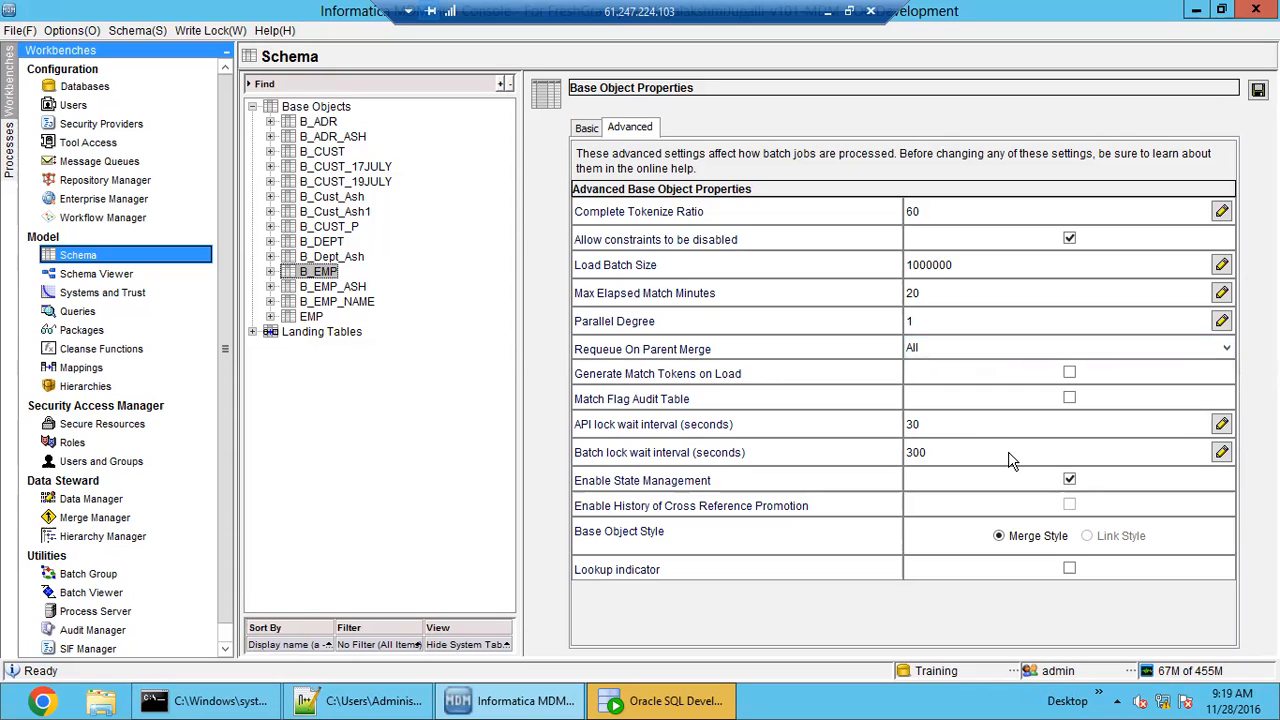
# - Read the description of Generate Match Tokens on Load, enabling the option and disabling it again
pyautogui.moveTo(655, 385)
pyautogui.moveTo(685, 388)
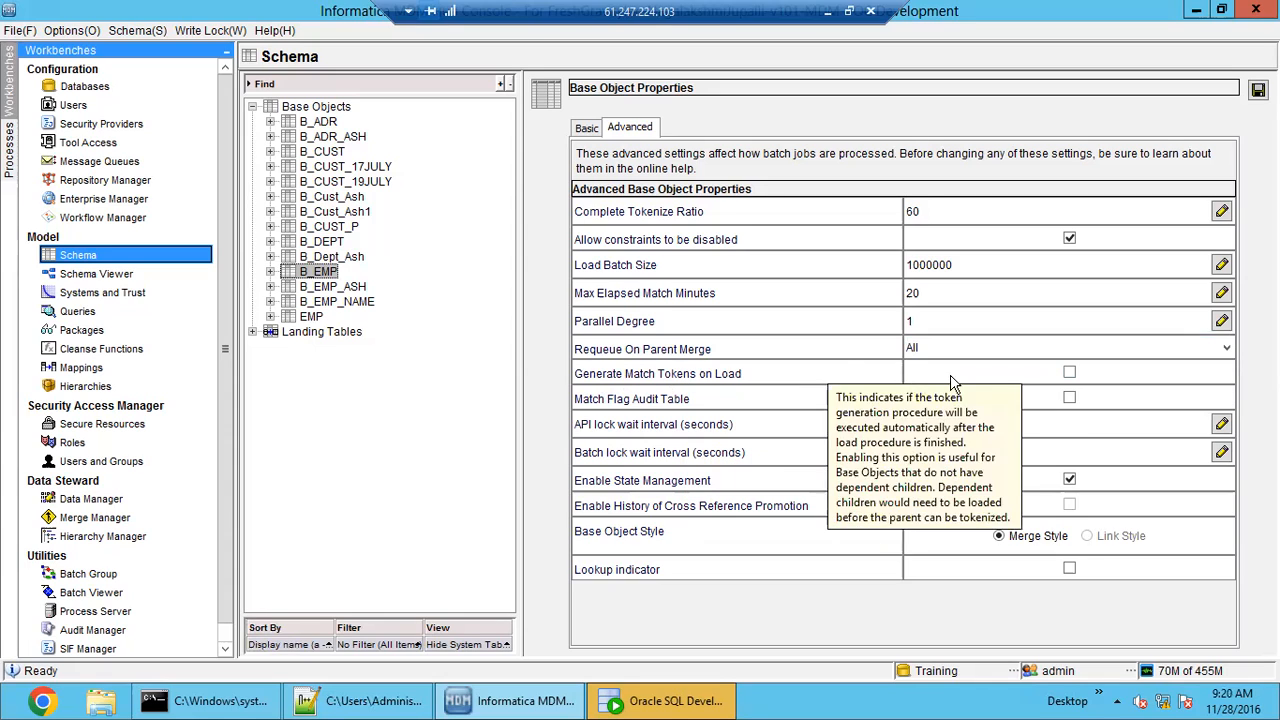
pyautogui.click(1069, 374)
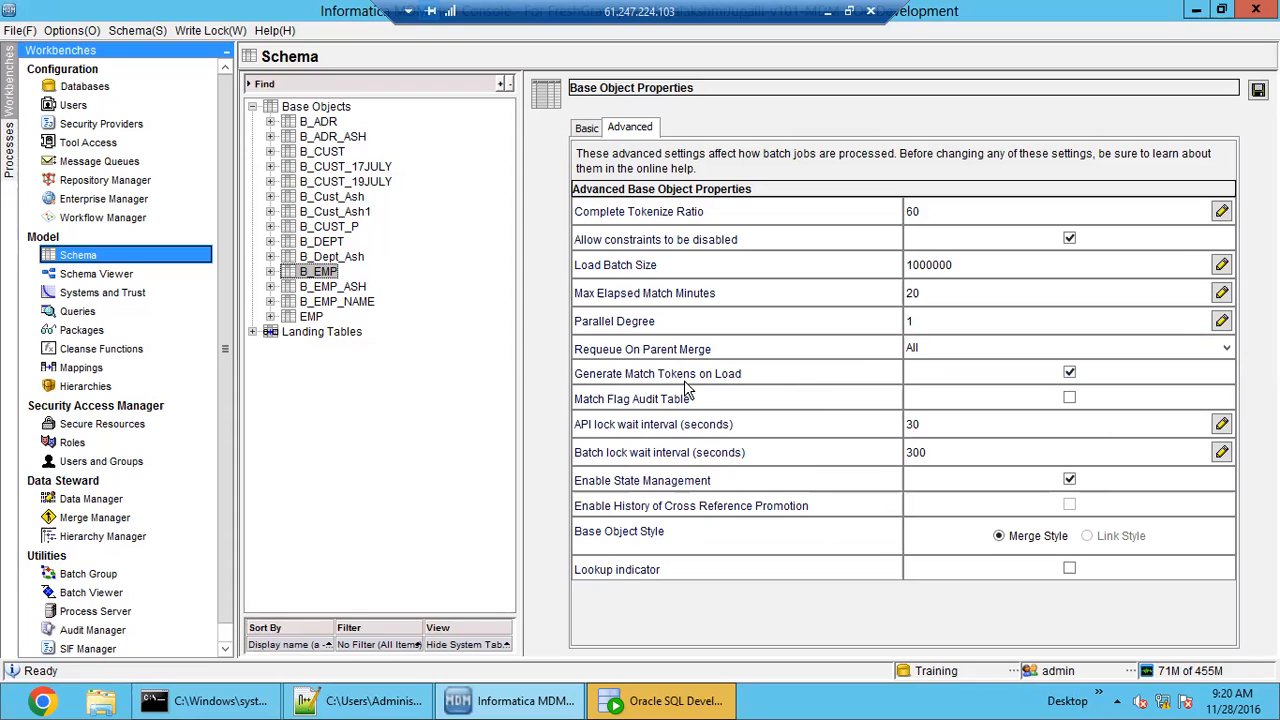
pyautogui.moveTo(673, 380)
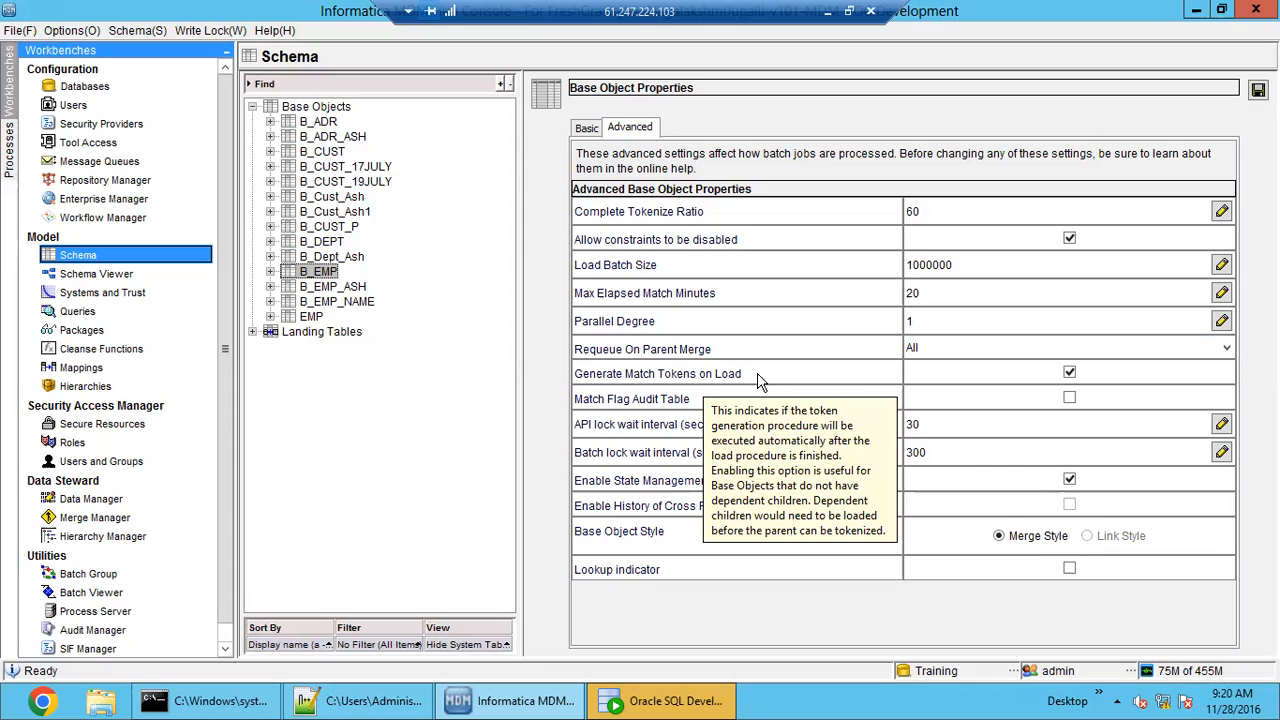
pyautogui.click(1069, 377)
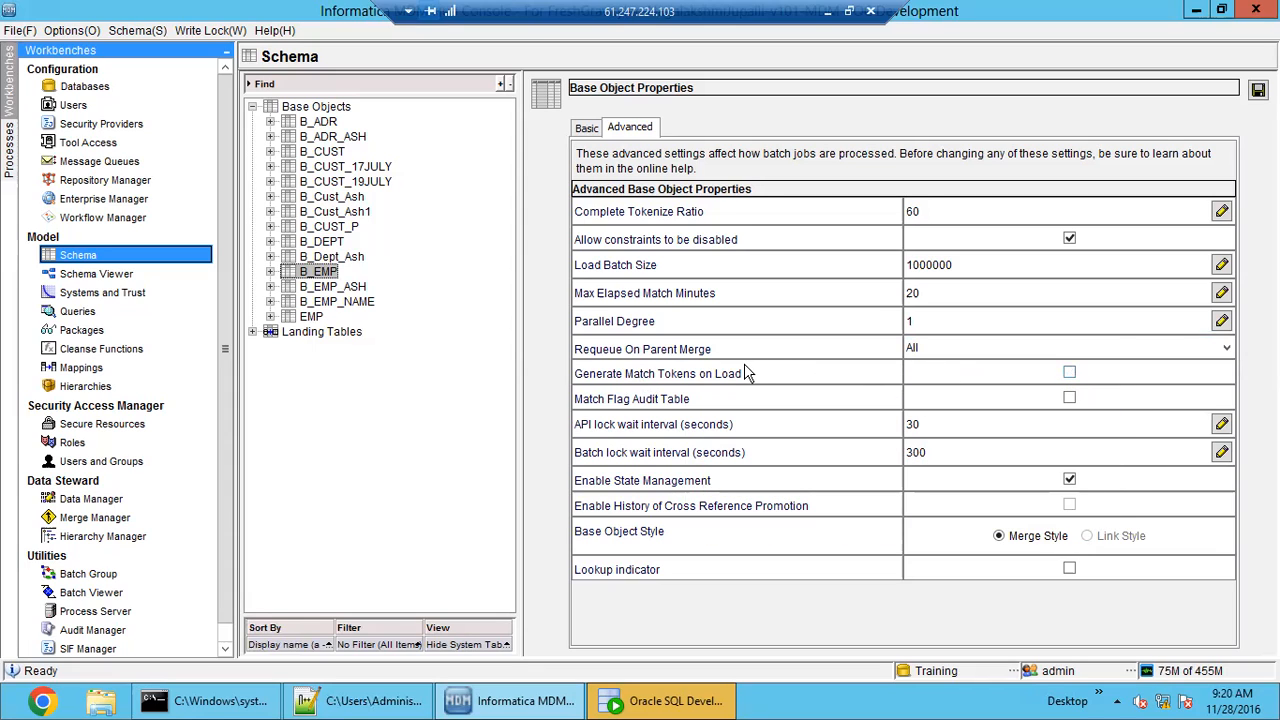
pyautogui.moveTo(745, 381)
# - Switch to Oracle SQL Developer and view the data of the C_B_ADR_ASH_MTCH table in the Training connection
pyautogui.moveTo(652, 400)
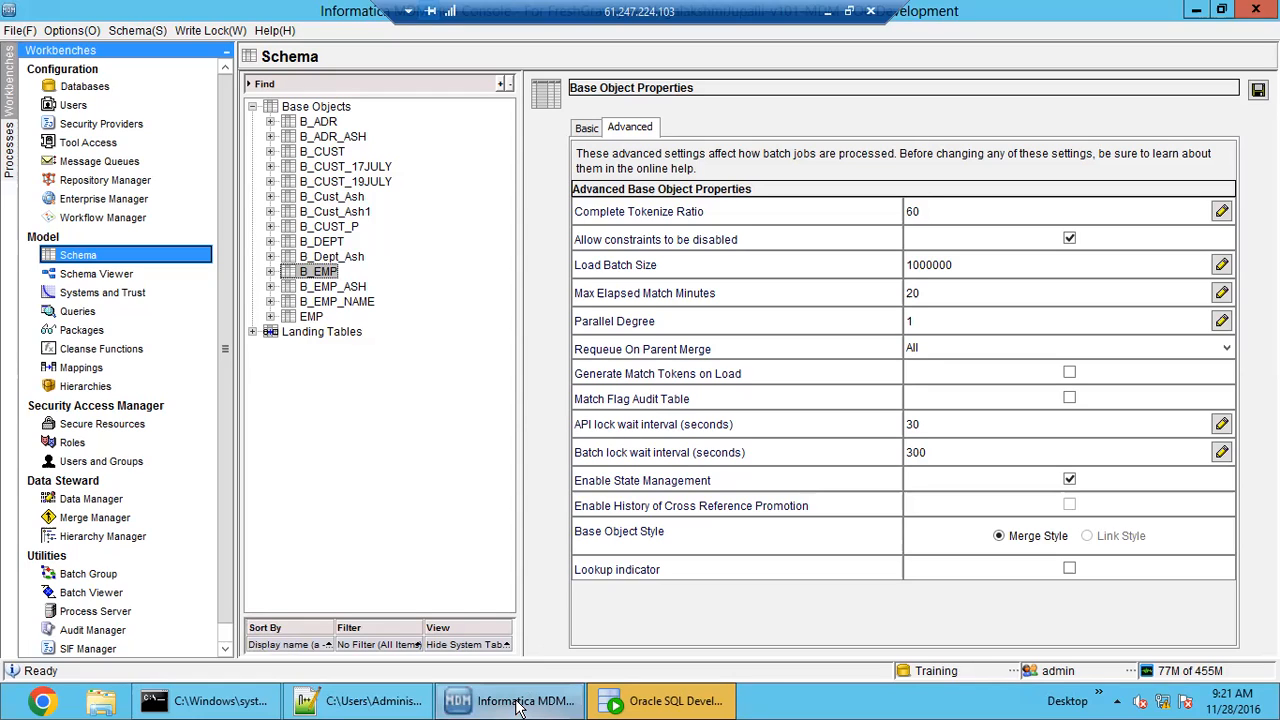
pyautogui.click(670, 703)
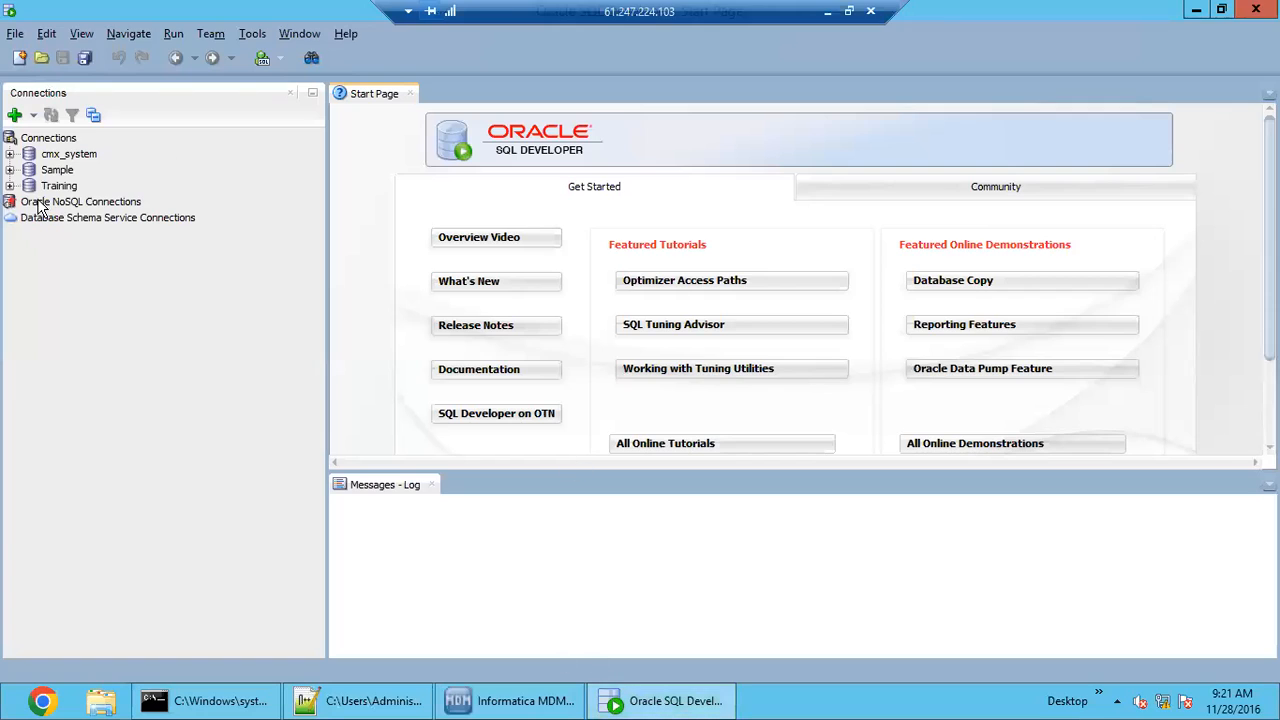
pyautogui.click(9, 187)
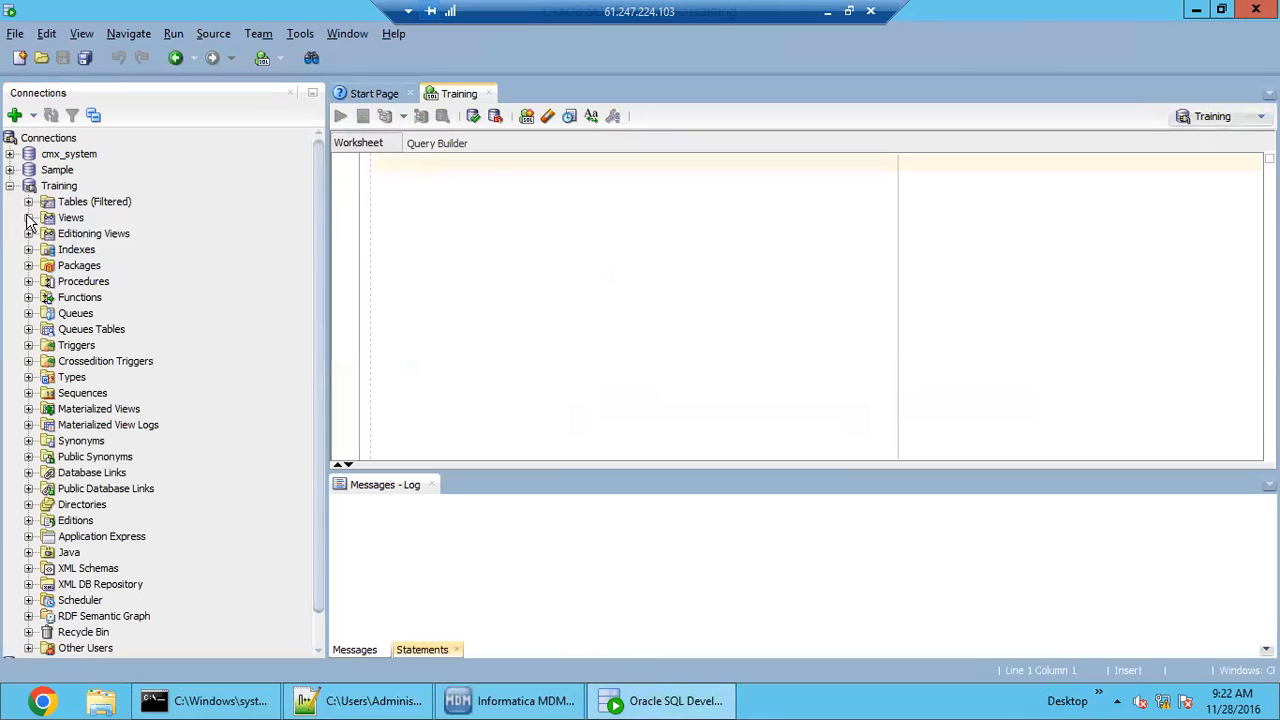
pyautogui.click(28, 201)
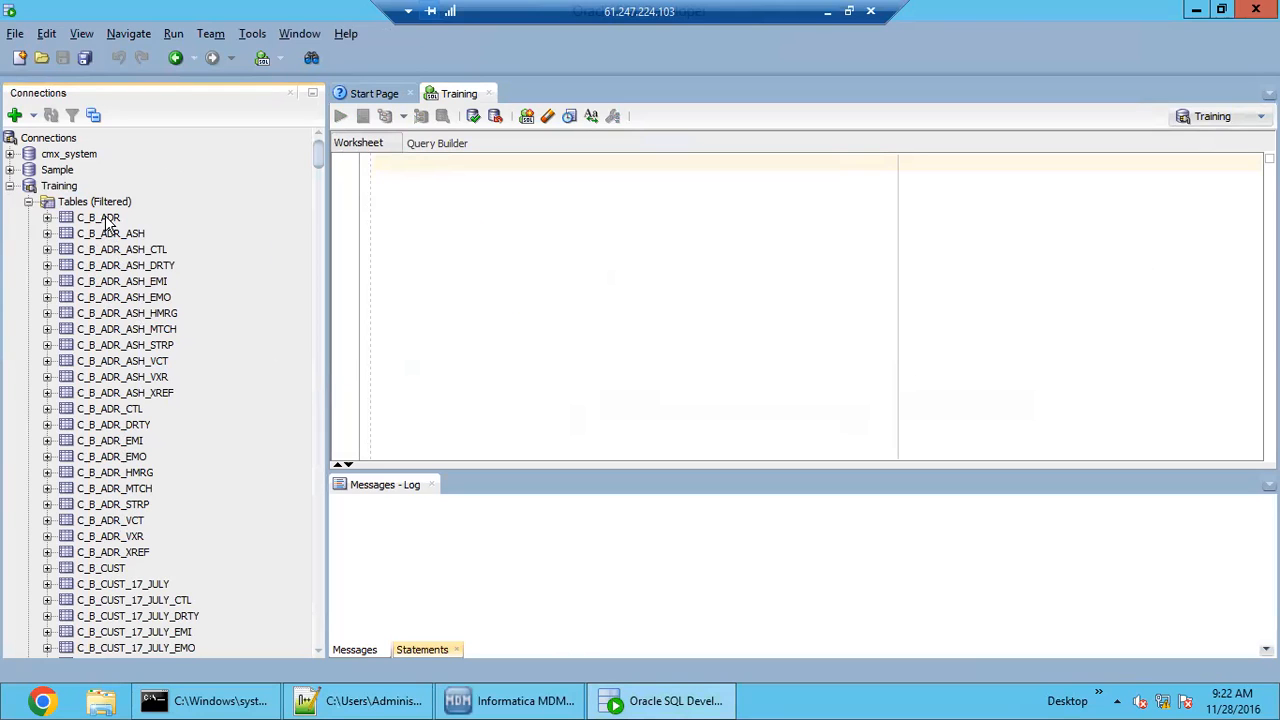
pyautogui.click(150, 330)
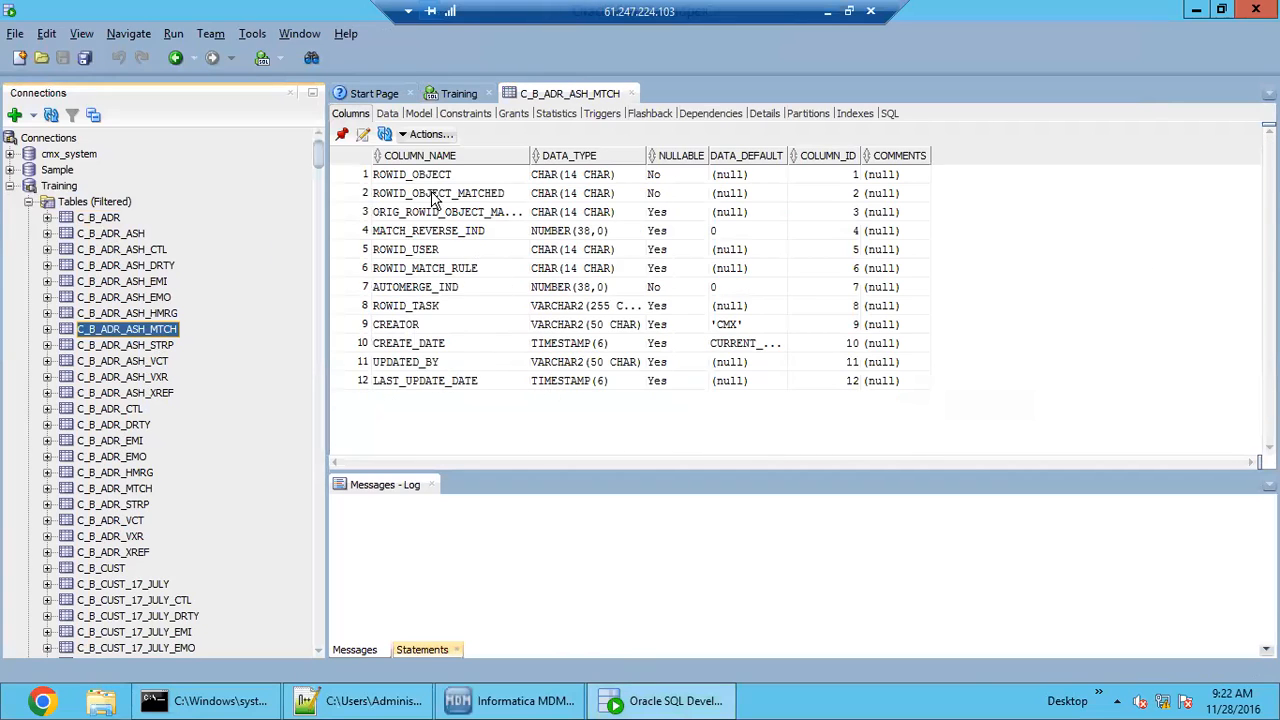
pyautogui.click(387, 114)
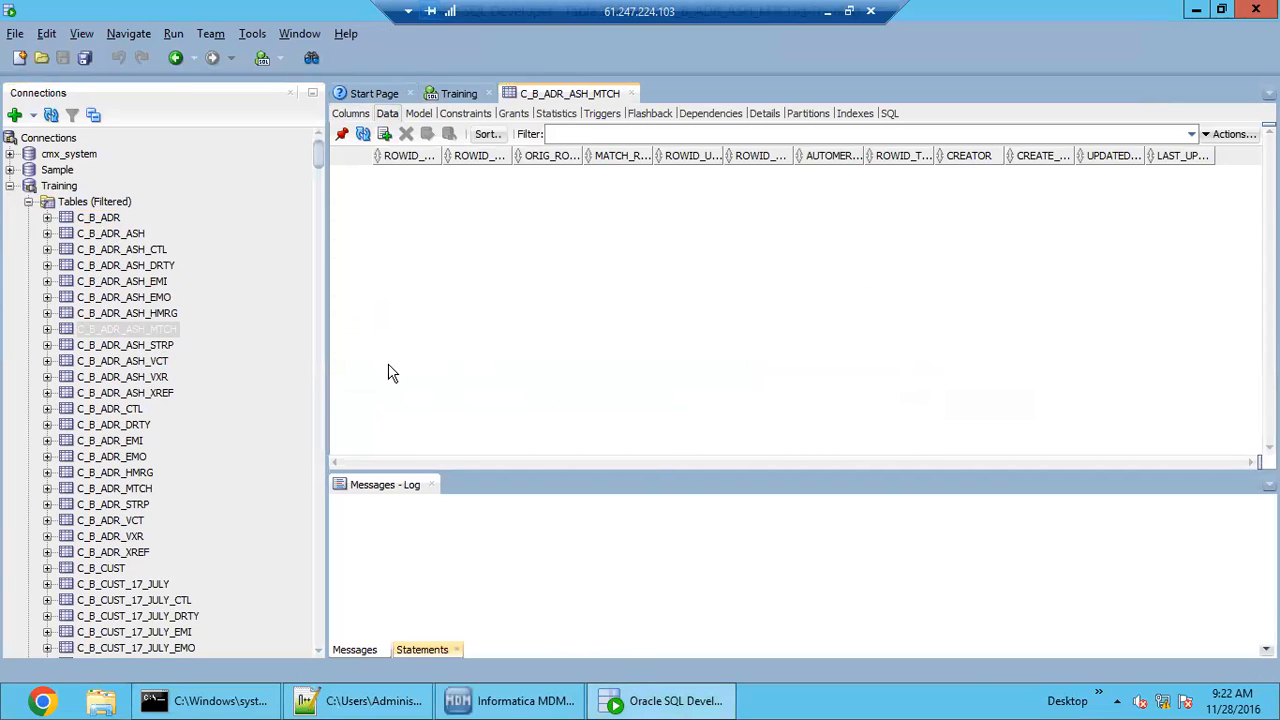
# - View the data of the C_B_CUST_ASH1_MTCH and C_B_CUST_ASH_MTCH match tables
pyautogui.scroll(-6, 165, 620)
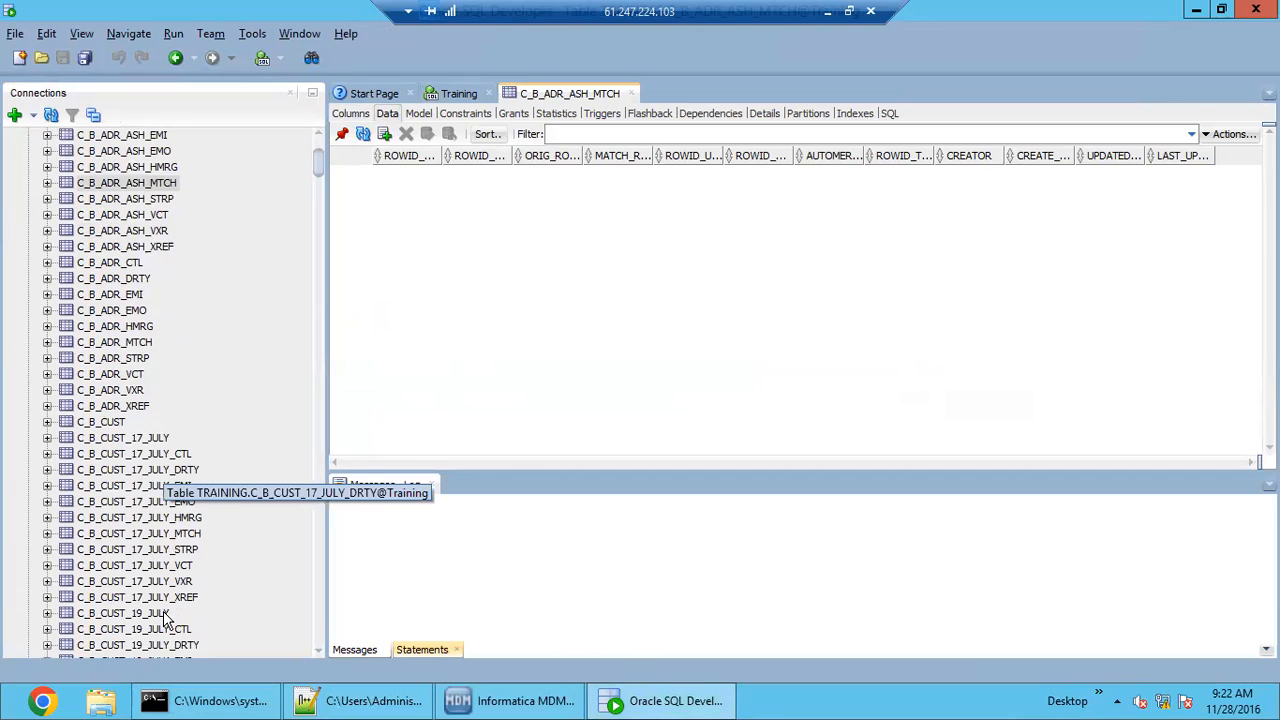
pyautogui.scroll(-8, 165, 620)
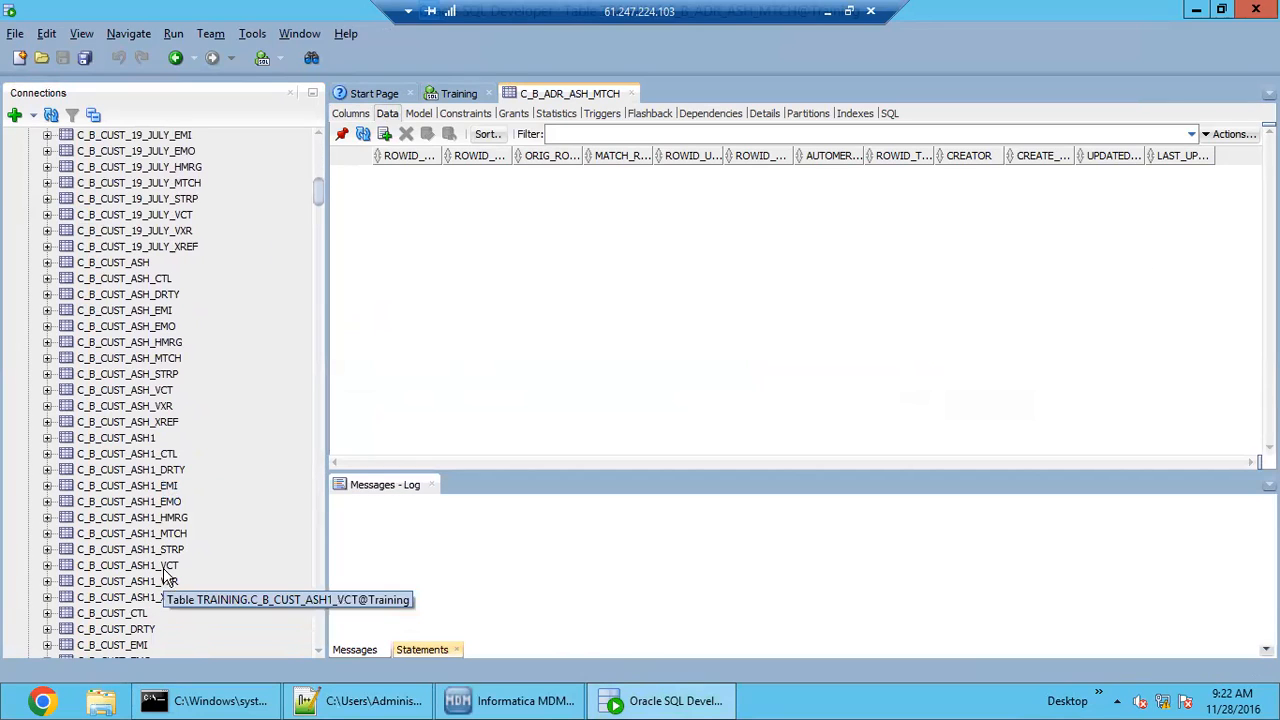
pyautogui.click(162, 536)
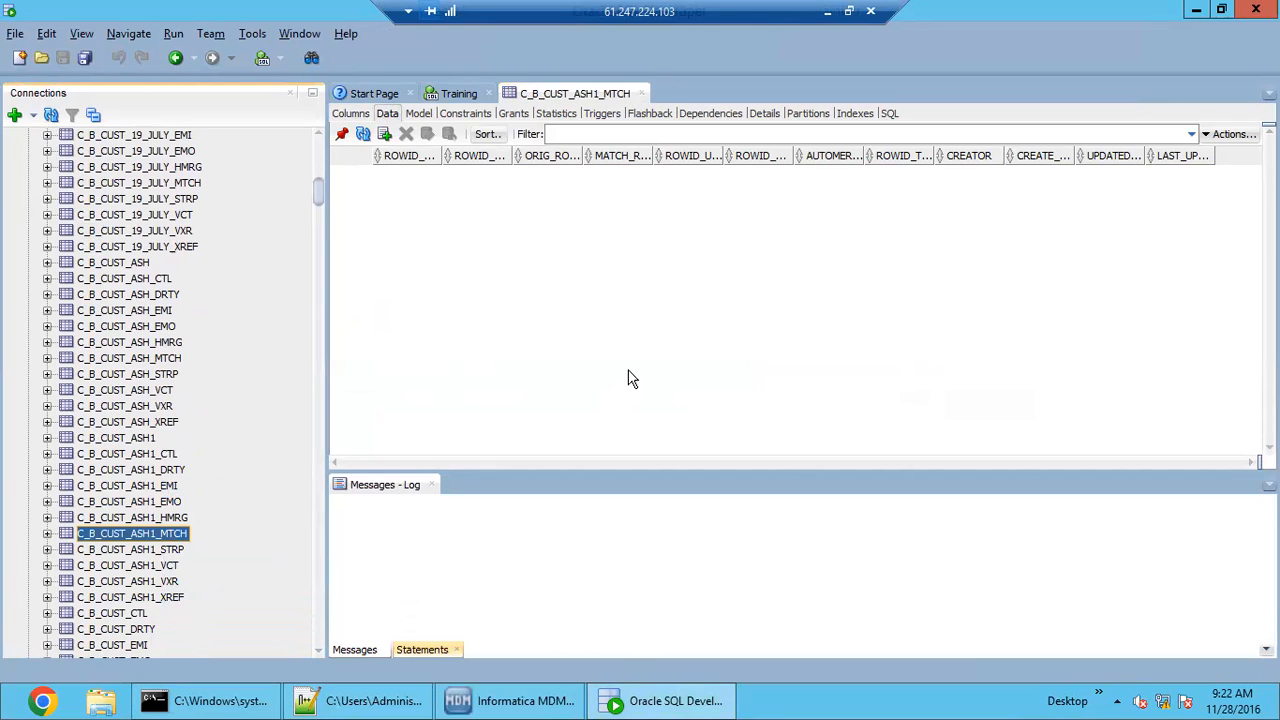
pyautogui.click(148, 360)
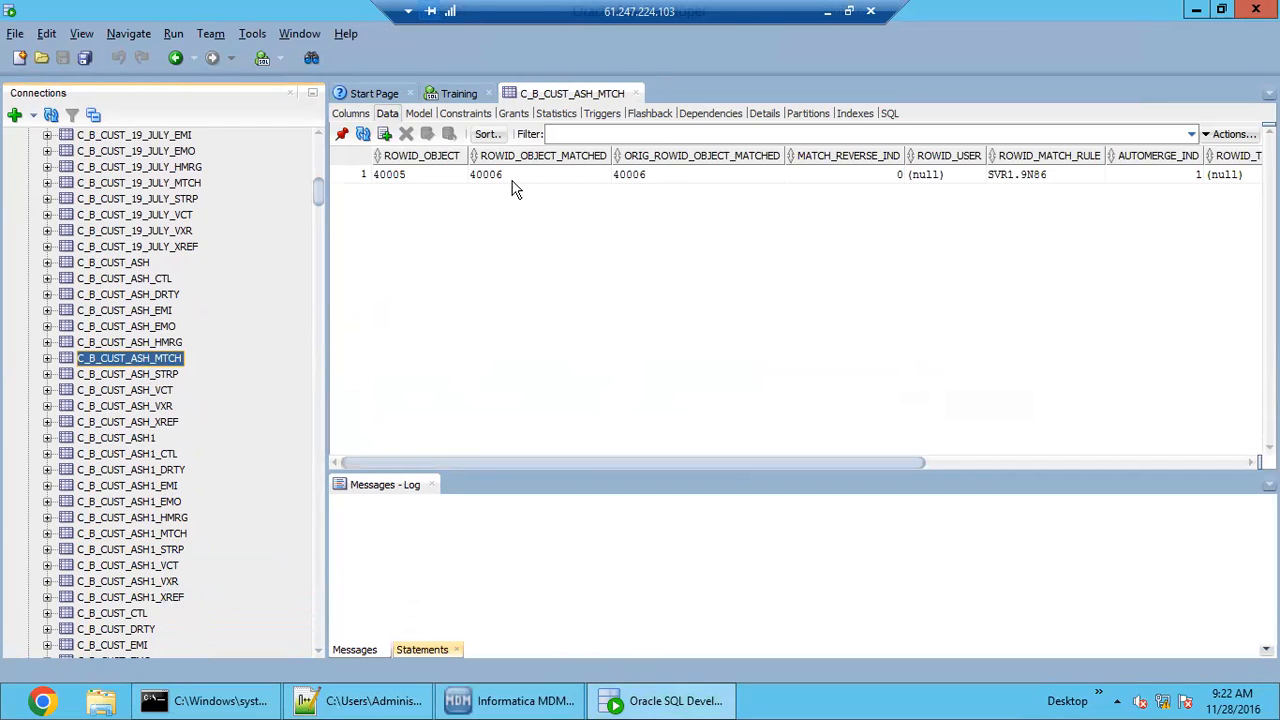
# - Compare the ROWID_OBJECT and ROWID_OBJECT_MATCHED values of the row in C_B_CUST_ASH_MTCH
pyautogui.click(514, 182)
pyautogui.click(428, 182)
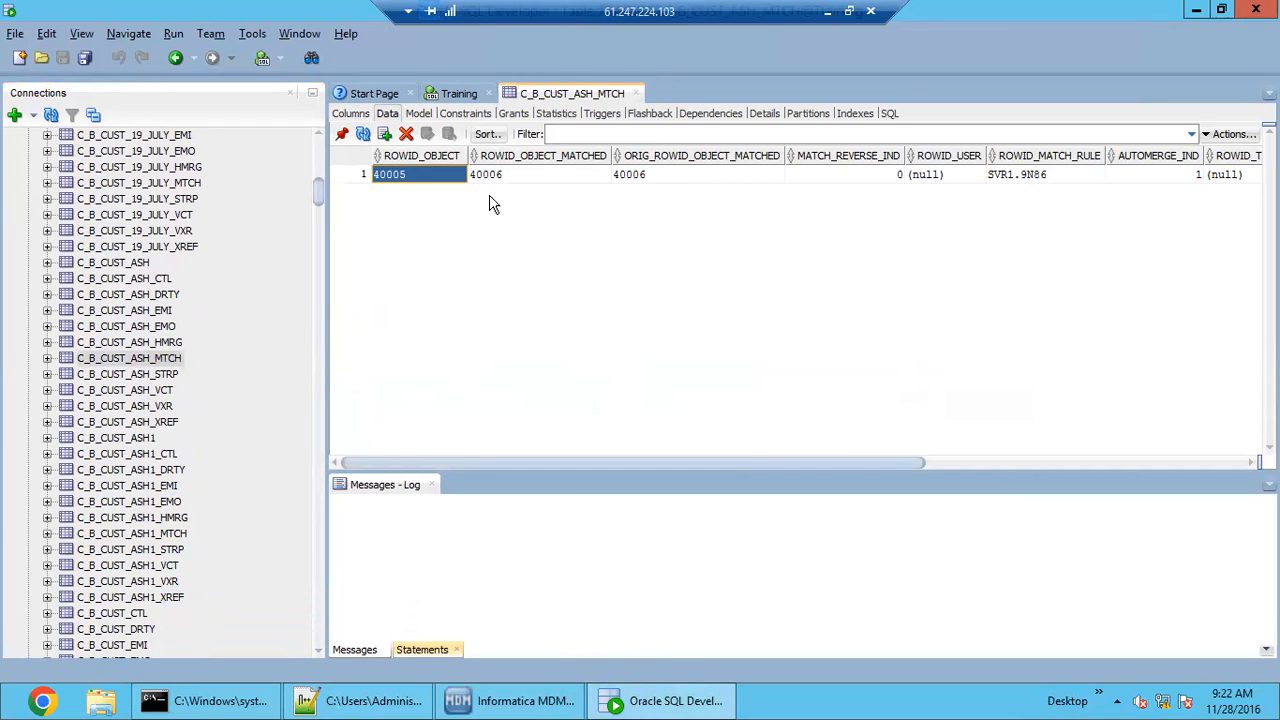
pyautogui.click(531, 182)
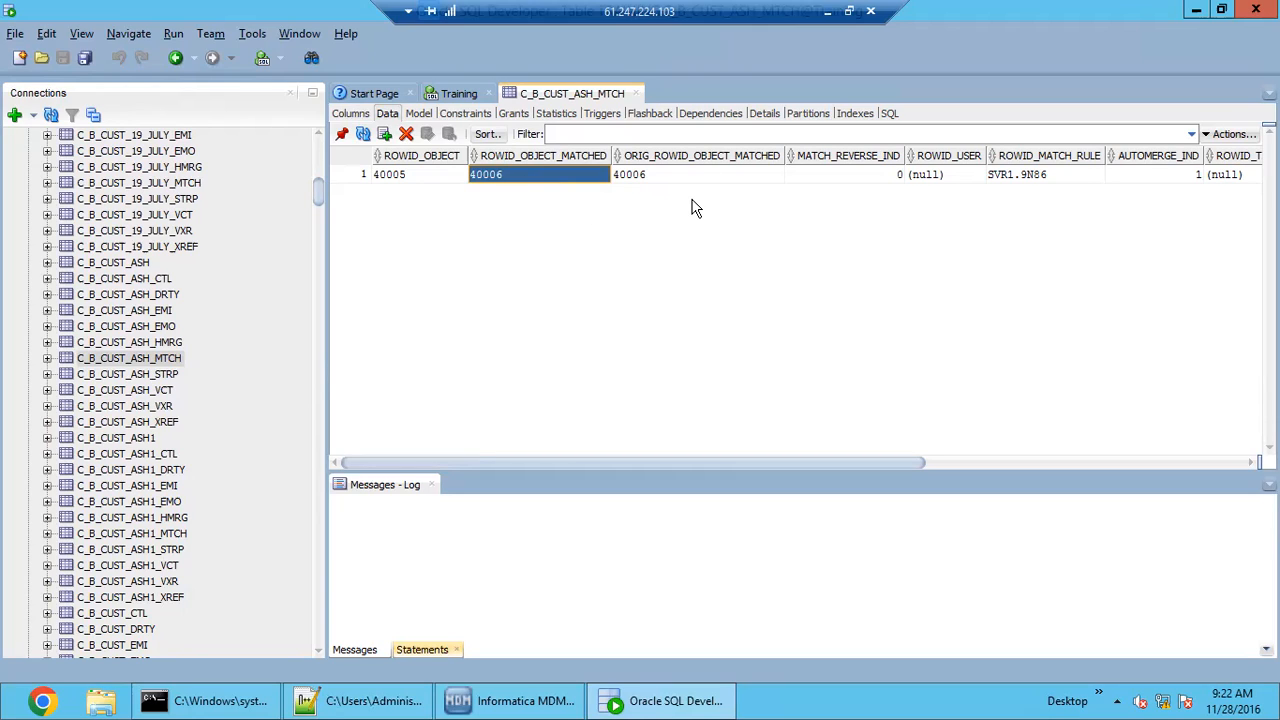
pyautogui.click(425, 178)
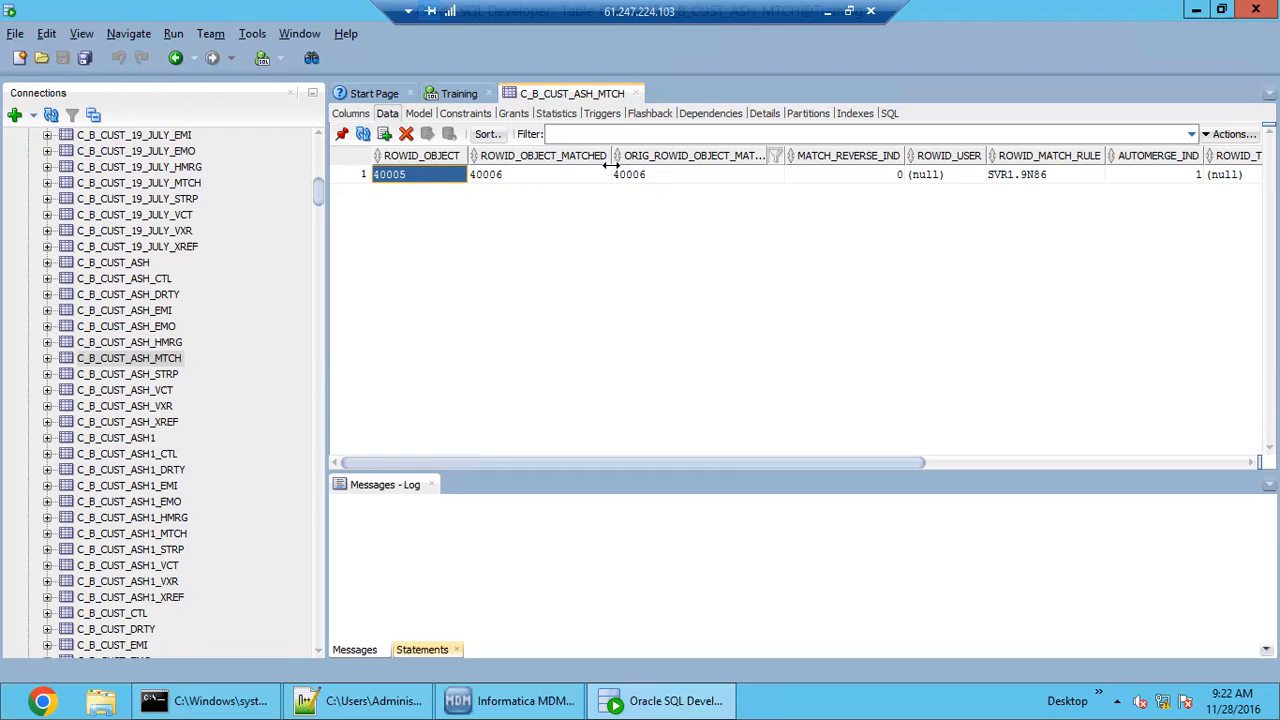
pyautogui.click(572, 183)
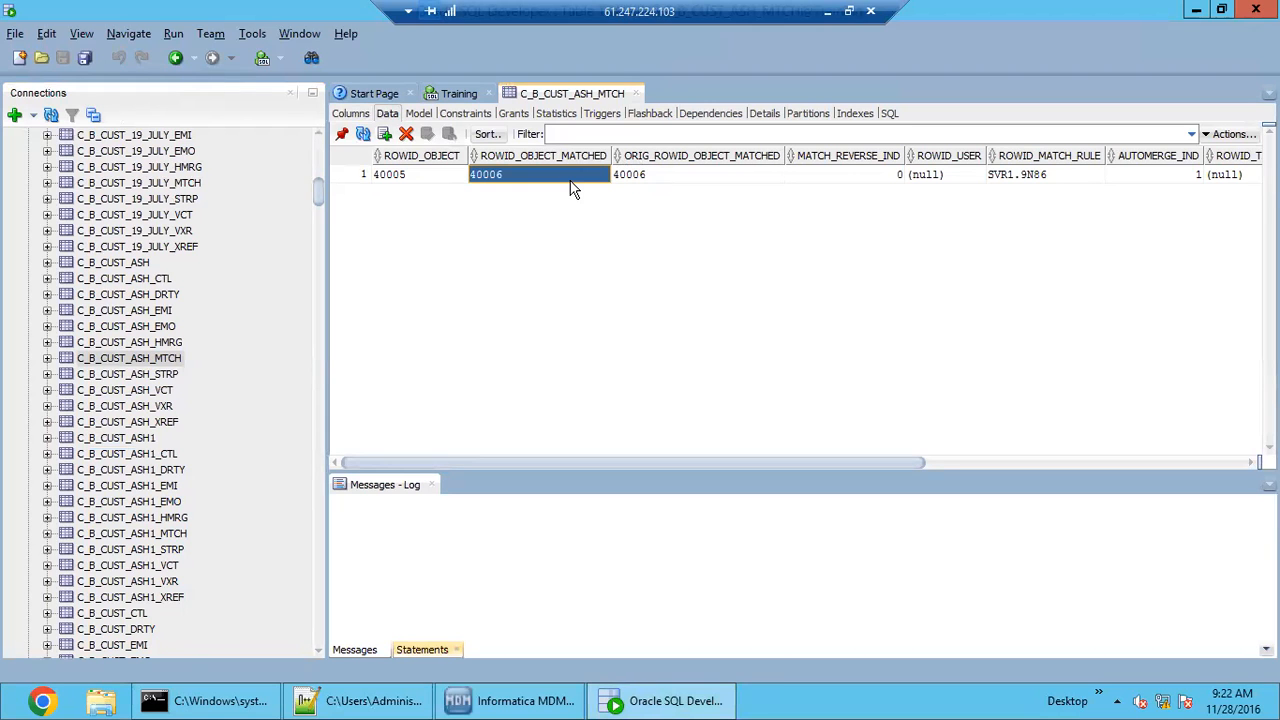
# - Switch back to the Informatica MDM Hub Console and review the API lock wait interval setting and its description for B_EMP
pyautogui.click(530, 697)
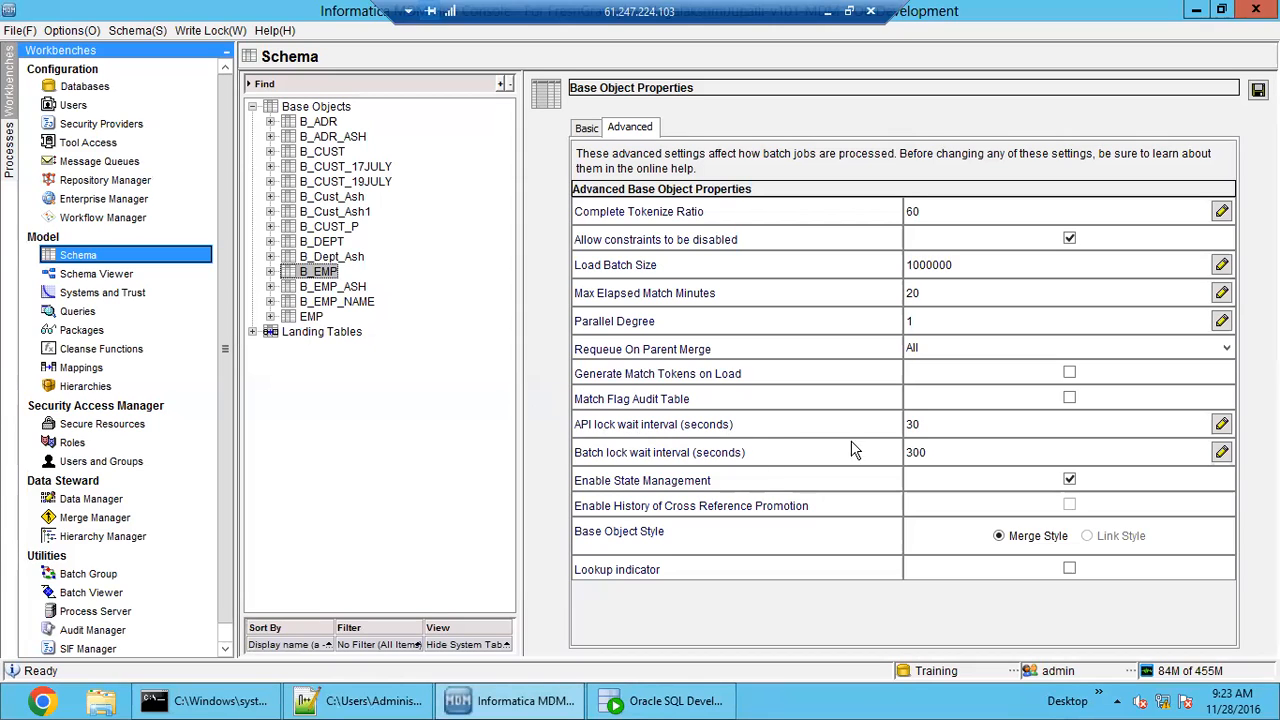
pyautogui.doubleClick(943, 424)
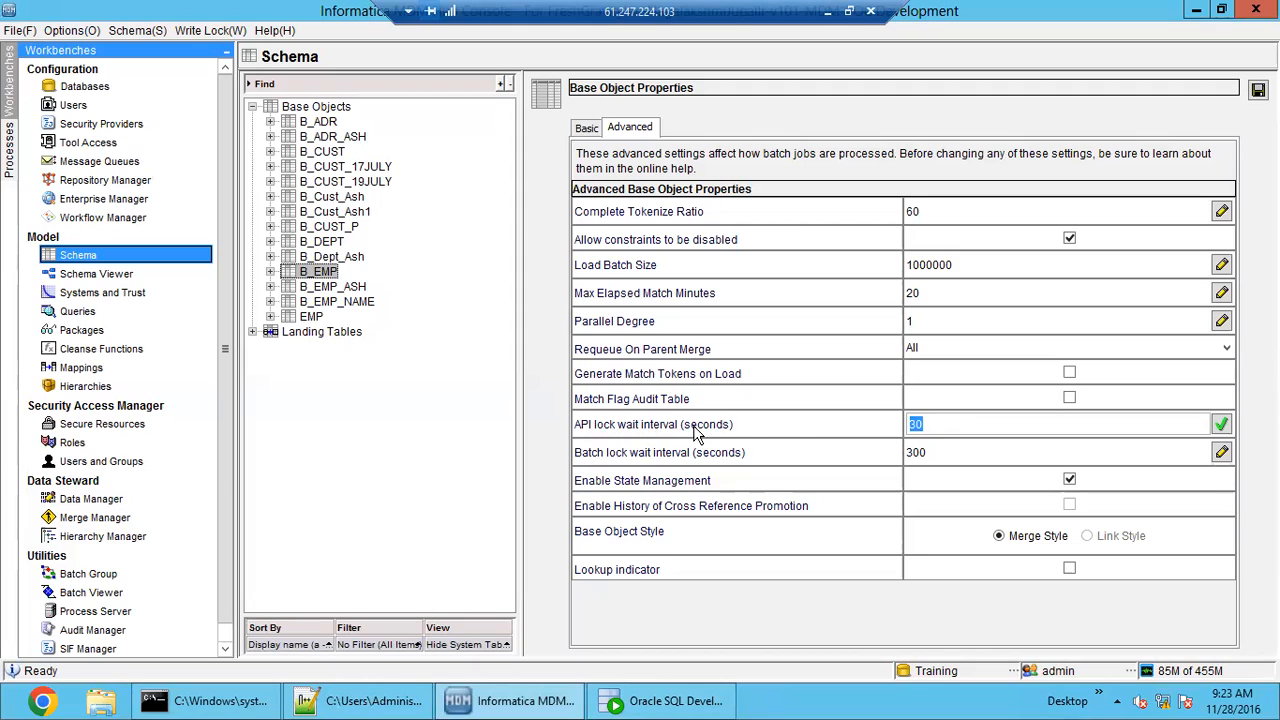
pyautogui.click(944, 425)
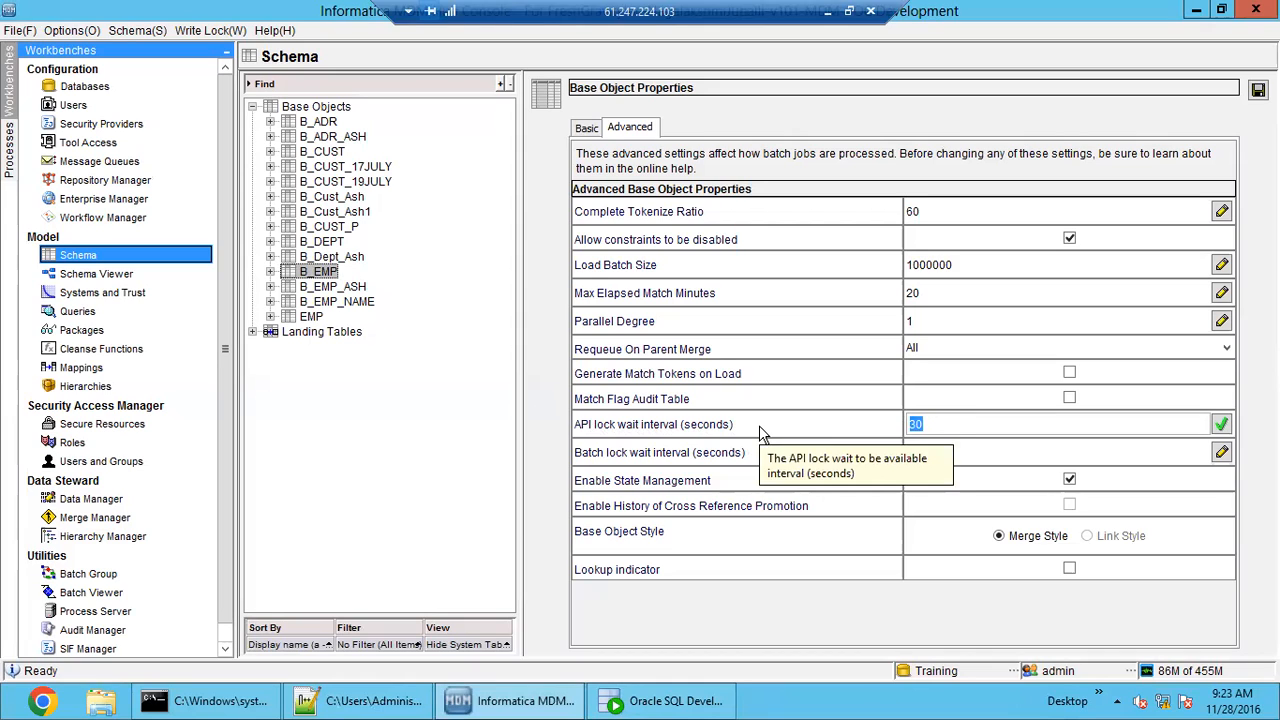
pyautogui.moveTo(944, 431); pyautogui.dragTo(904, 426)
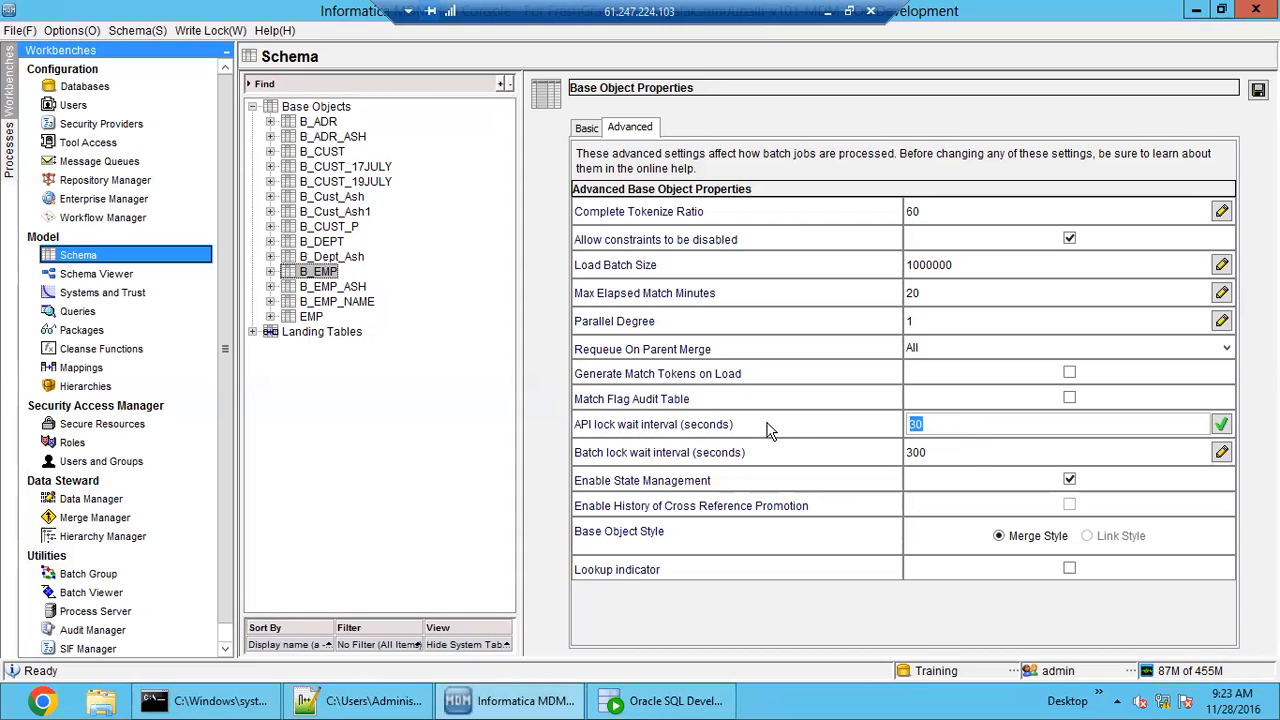
pyautogui.click(952, 428)
pyautogui.moveTo(952, 428); pyautogui.dragTo(891, 425)
pyautogui.click(946, 424)
pyautogui.moveTo(950, 424); pyautogui.dragTo(896, 422)
pyautogui.click(963, 427)
# - Review the Batch lock wait interval setting for B_EMP, keeping its current value
pyautogui.click(953, 453)
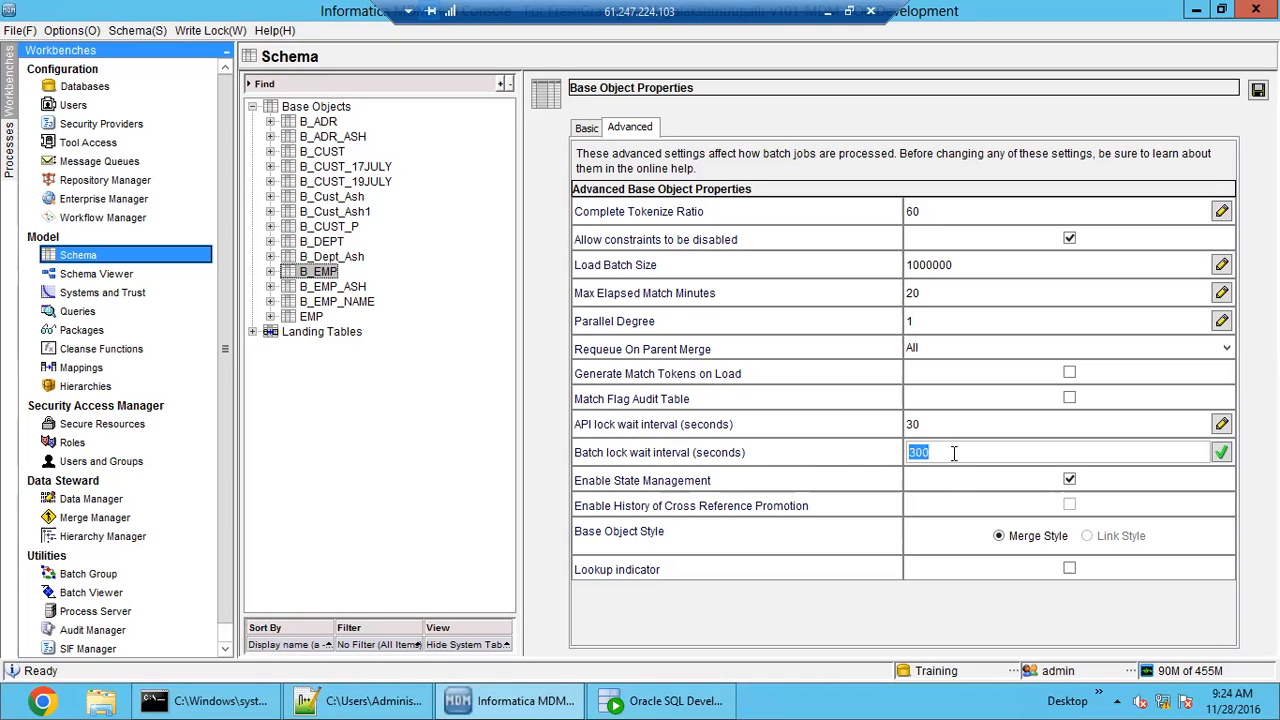
pyautogui.moveTo(735, 466)
pyautogui.moveTo(948, 453); pyautogui.dragTo(904, 454)
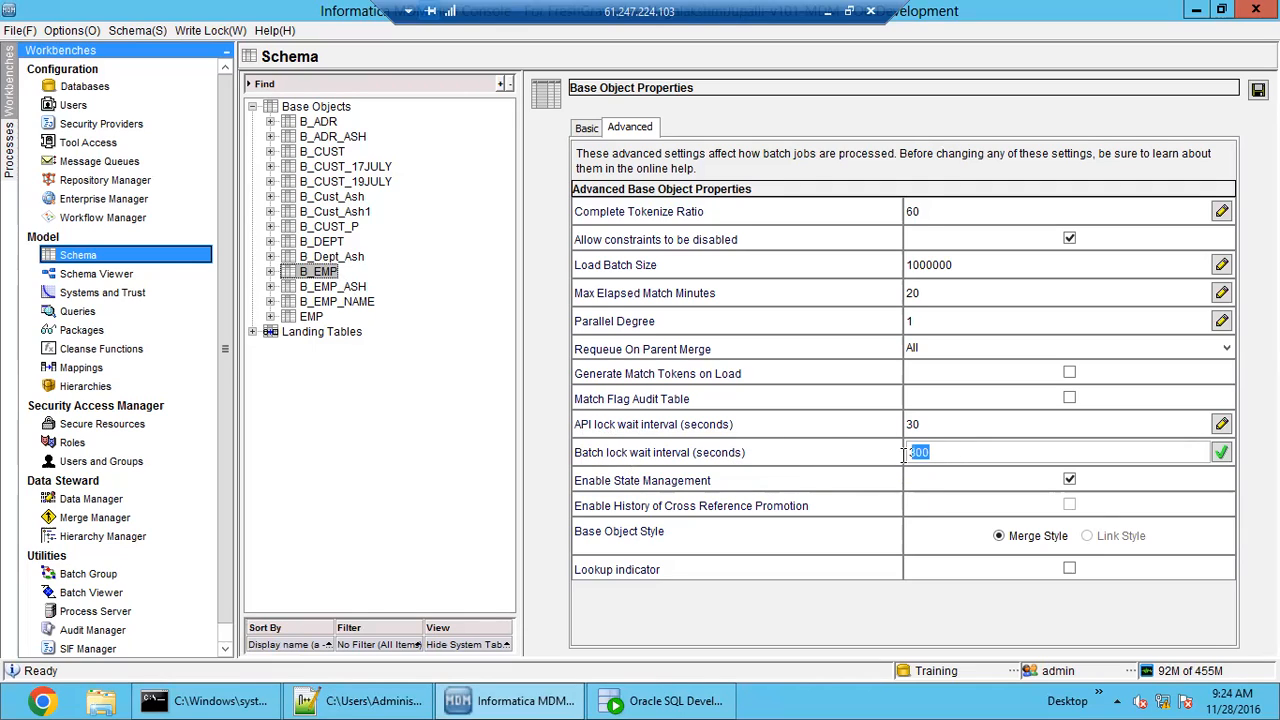
pyautogui.click(1012, 453)
pyautogui.doubleClick(956, 457)
pyautogui.click(968, 450)
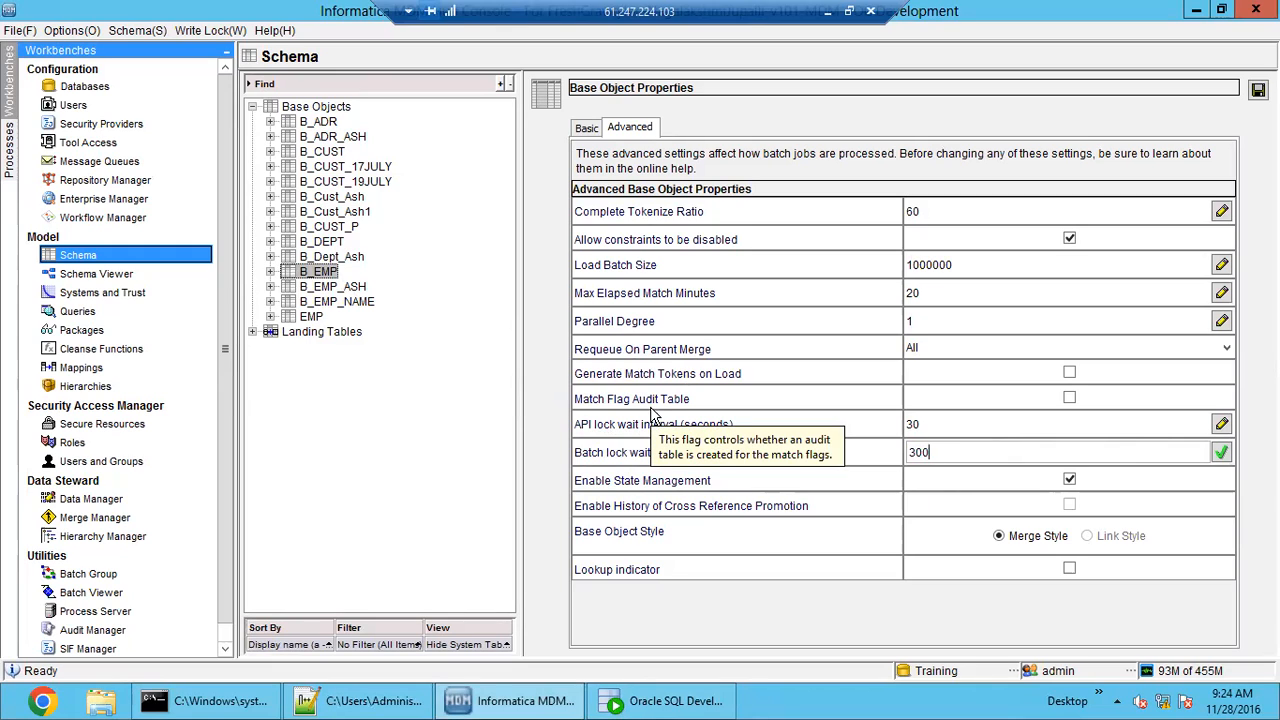
# - Examine the value of the Batch lock wait interval (seconds) property in B_EMP's advanced properties
pyautogui.moveTo(951, 452); pyautogui.dragTo(904, 450)
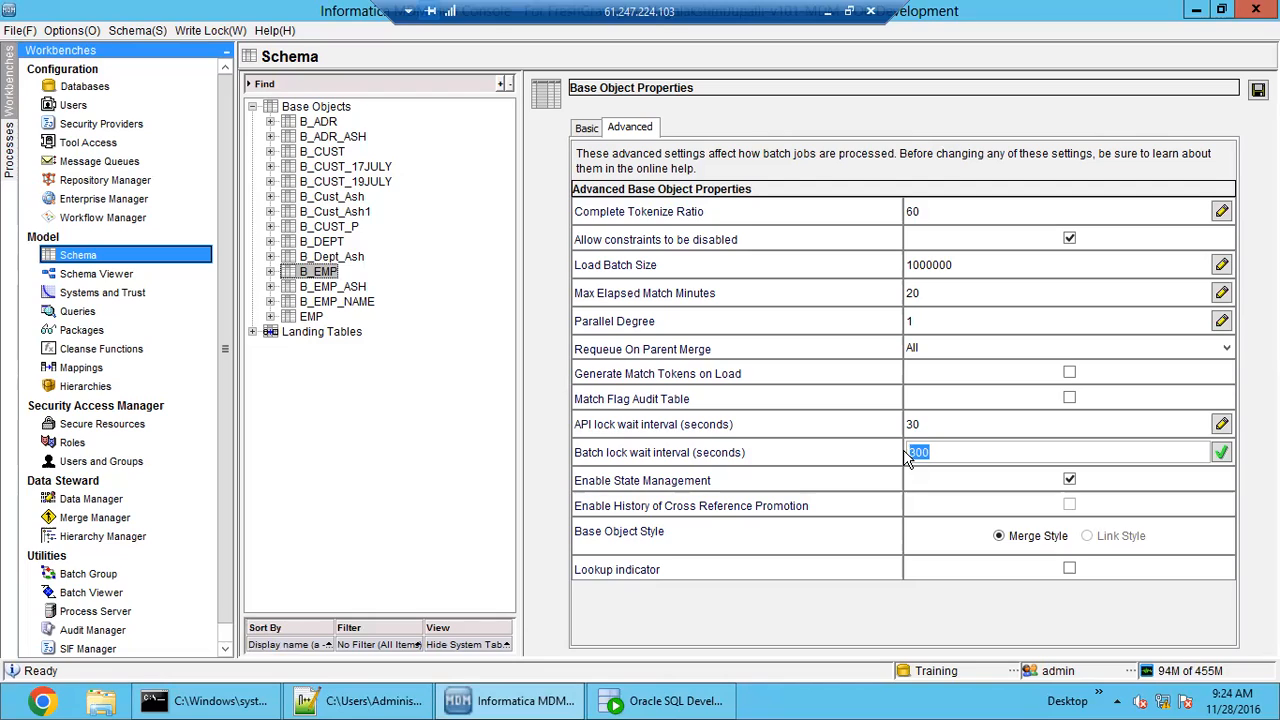
pyautogui.click(944, 452)
pyautogui.moveTo(944, 452); pyautogui.dragTo(889, 452)
pyautogui.click(946, 452)
pyautogui.moveTo(960, 451); pyautogui.dragTo(903, 456)
pyautogui.click(961, 452)
pyautogui.moveTo(938, 452); pyautogui.dragTo(904, 455)
pyautogui.click(968, 452)
pyautogui.moveTo(970, 452); pyautogui.dragTo(895, 457)
pyautogui.click(989, 452)
pyautogui.moveTo(980, 452); pyautogui.dragTo(900, 452)
pyautogui.click(959, 452)
pyautogui.moveTo(914, 452); pyautogui.dragTo(901, 452)
pyautogui.click(972, 452)
pyautogui.moveTo(933, 452); pyautogui.dragTo(898, 459)
pyautogui.click(976, 452)
pyautogui.moveTo(778, 478)
pyautogui.hotkey('shift', 'Left')
pyautogui.hotkey('shift', 'Left')
pyautogui.hotkey('shift', 'Left')
pyautogui.click(917, 497)
# - Switch to Oracle SQL Developer and view the HUB_STATE_IND column in the data of the C_B_CUST_ASH table
pyautogui.moveTo(700, 487)
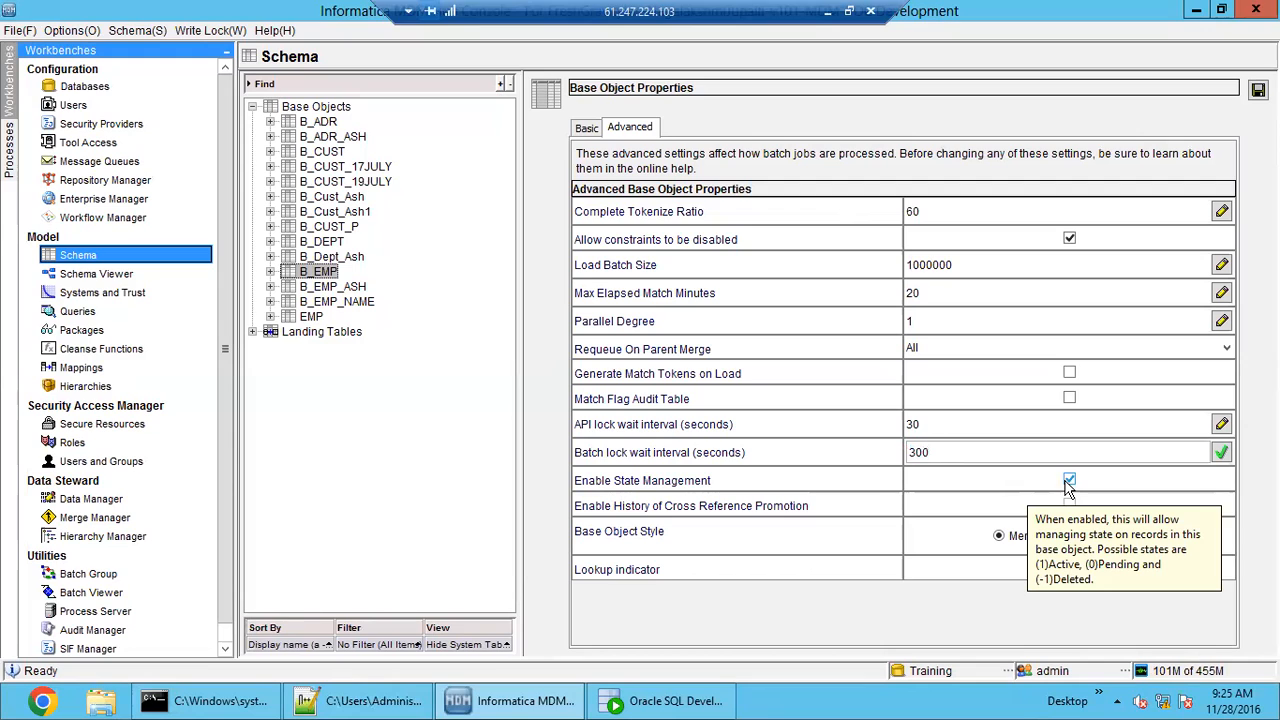
pyautogui.click(512, 705)
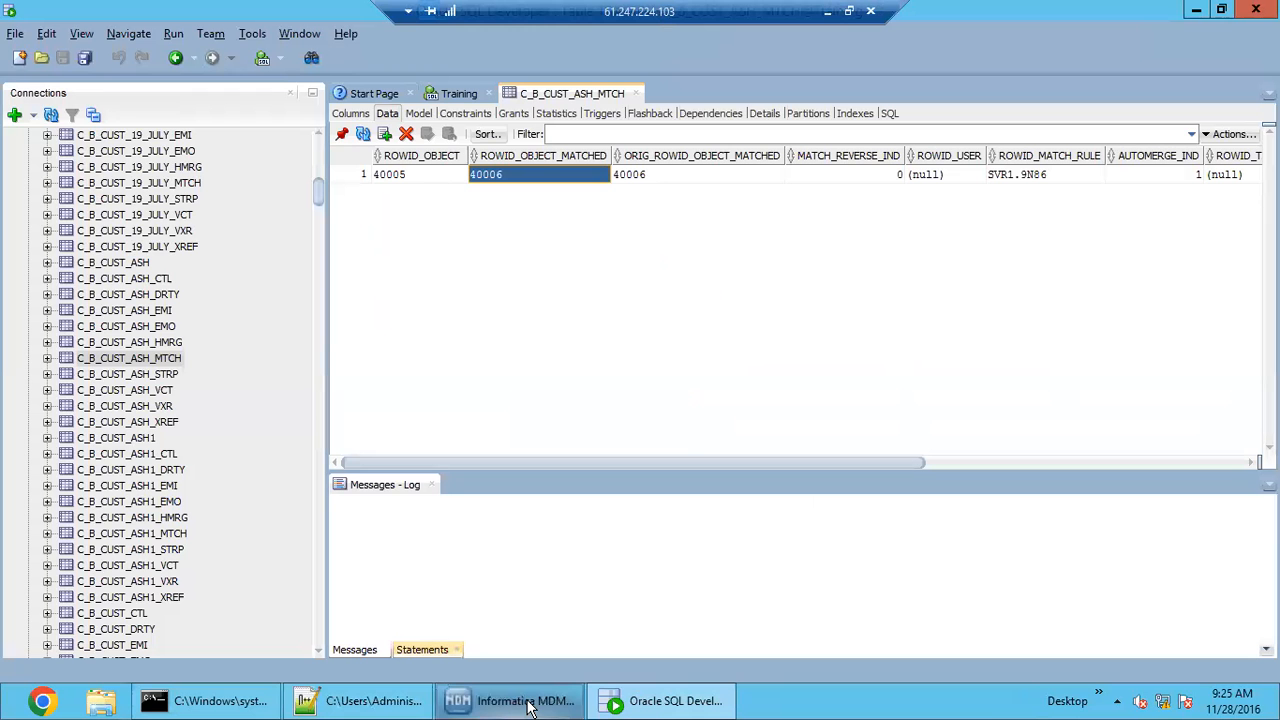
pyautogui.click(122, 264)
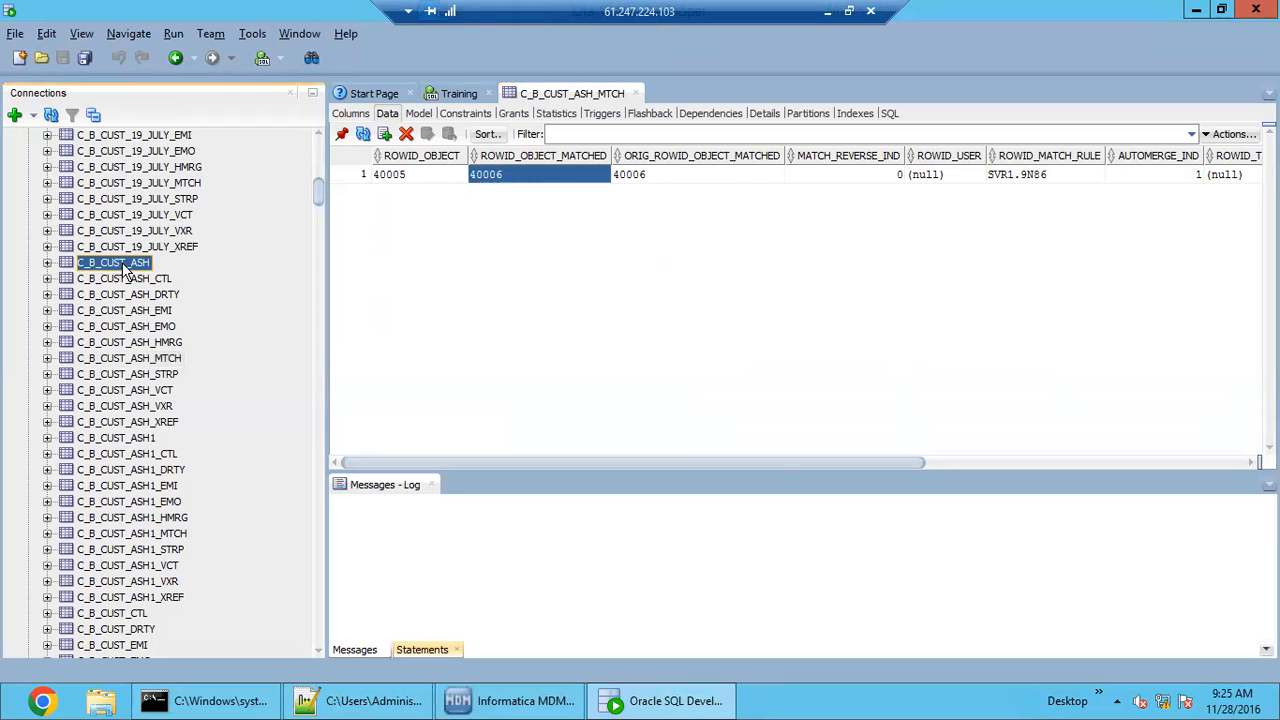
pyautogui.moveTo(642, 463); pyautogui.dragTo(1047, 474)
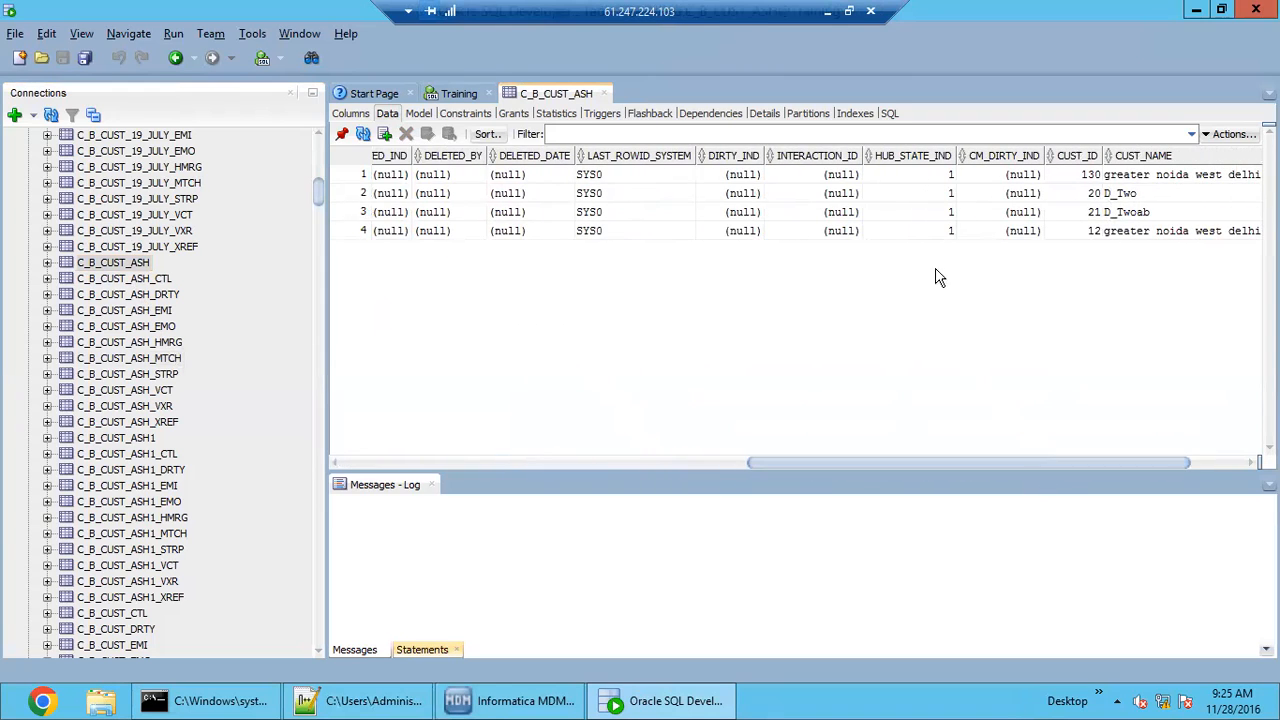
pyautogui.moveTo(933, 231); pyautogui.dragTo(929, 172)
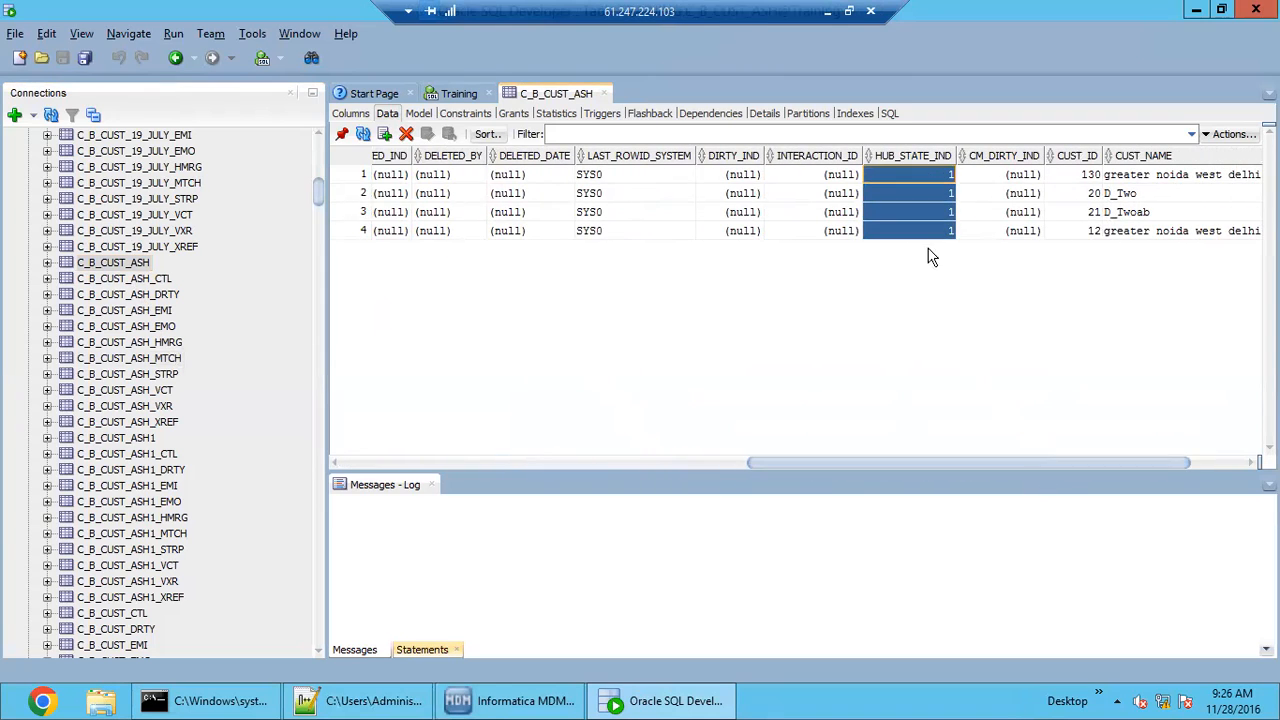
# - Check Enable State Management in the Informatica MDM Hub Console, and return to SQL Developer to inspect each row's HUB_STATE_IND value
pyautogui.click(510, 700)
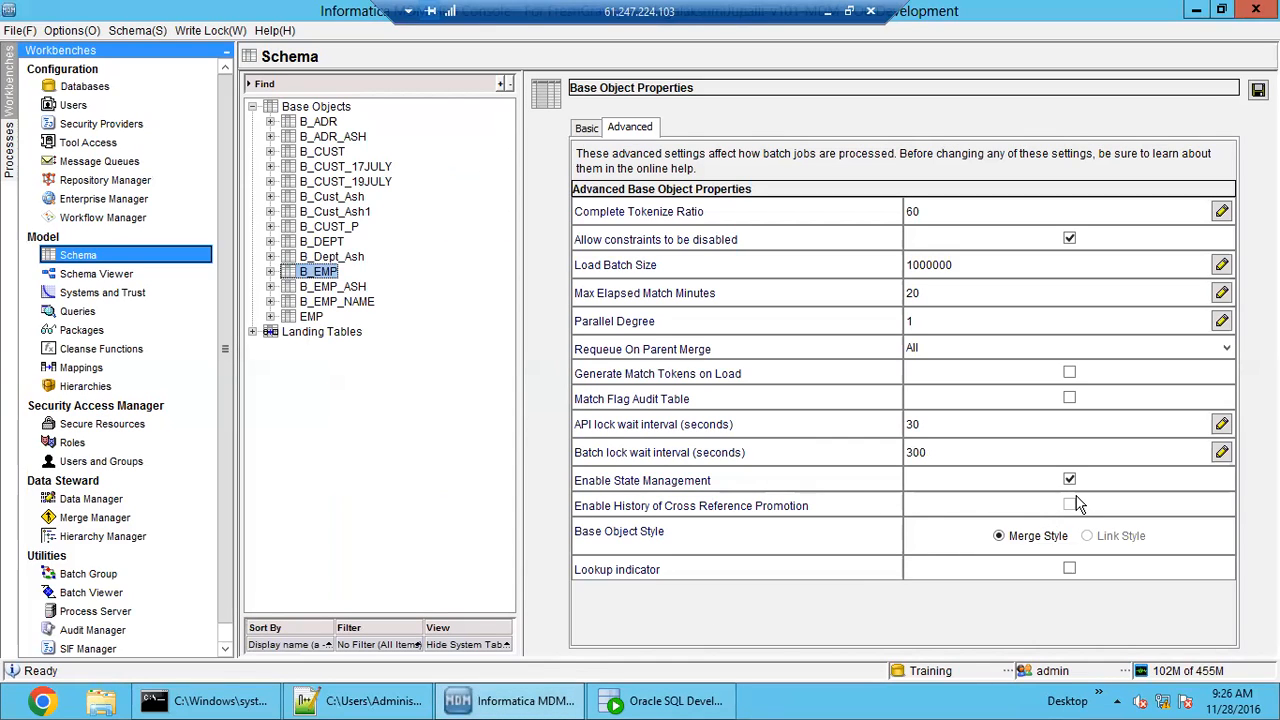
pyautogui.click(533, 707)
pyautogui.click(941, 238)
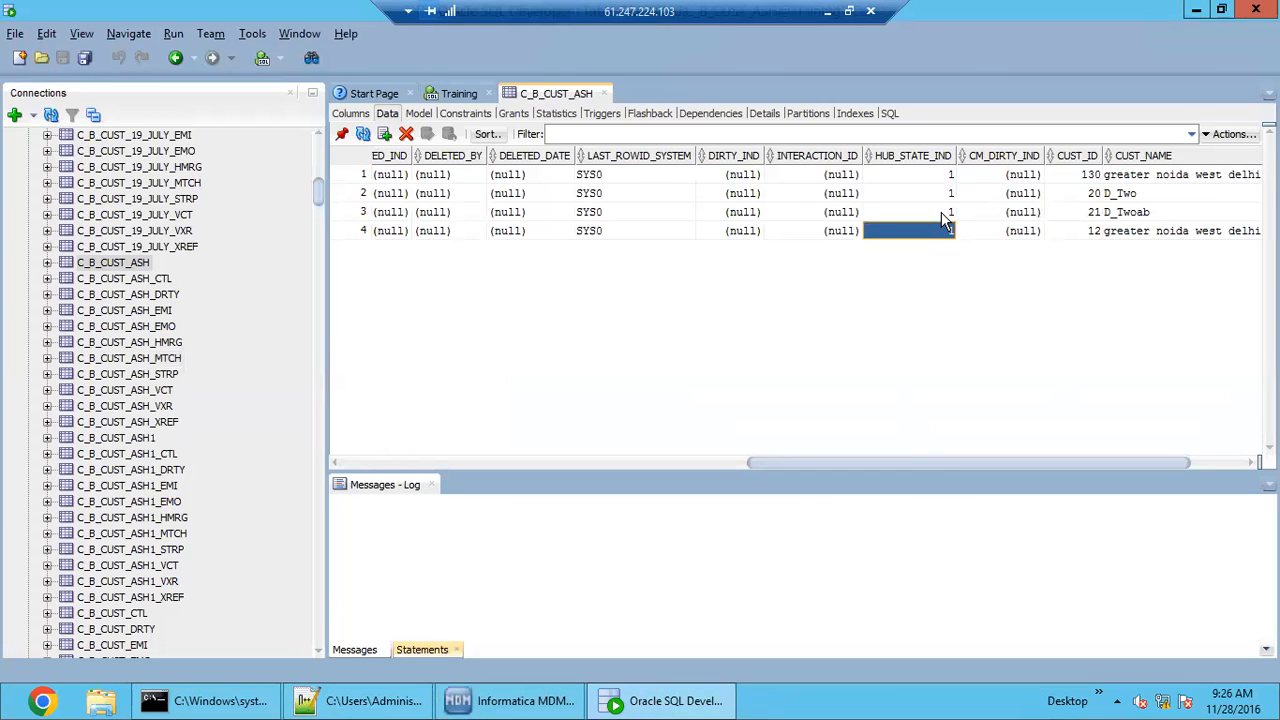
pyautogui.press('Up')
pyautogui.press('Up')
pyautogui.press('Up')
pyautogui.moveTo(943, 229); pyautogui.dragTo(945, 175)
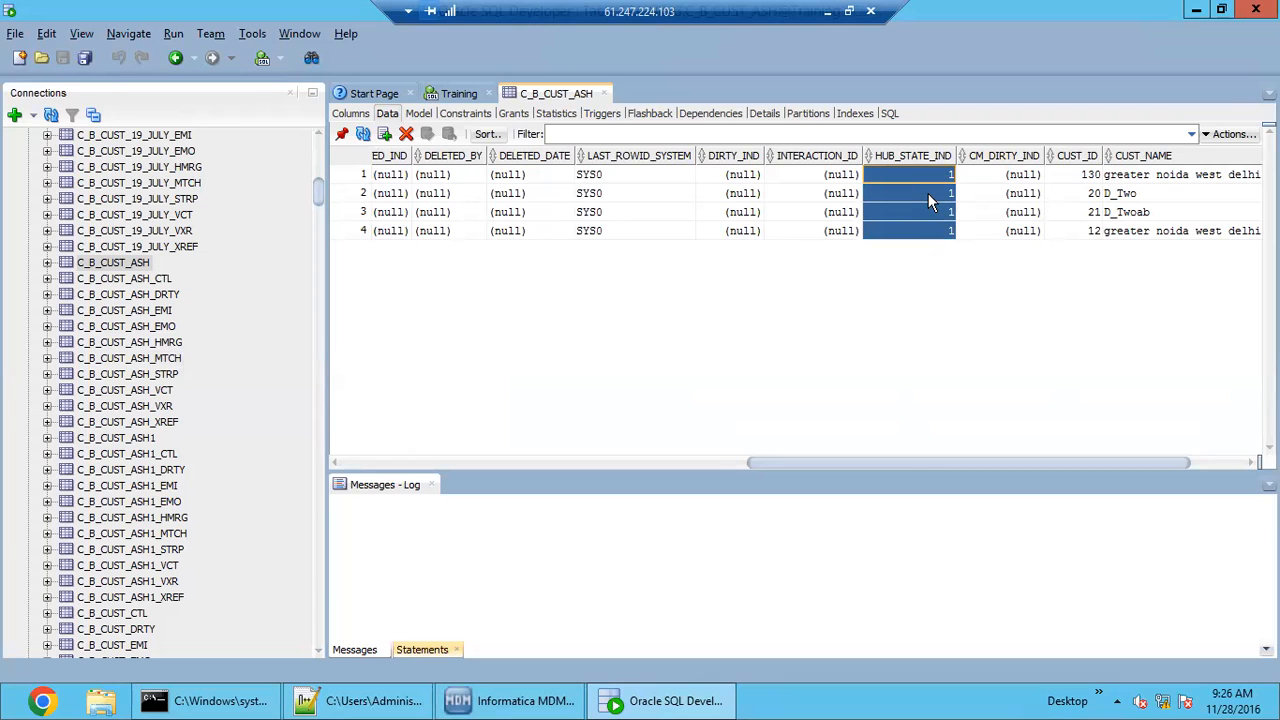
# - Switch to the Informatica MDM Hub Console and read the descriptions of Enable State Management and Enable History of Cross Reference Promotion
pyautogui.click(555, 700)
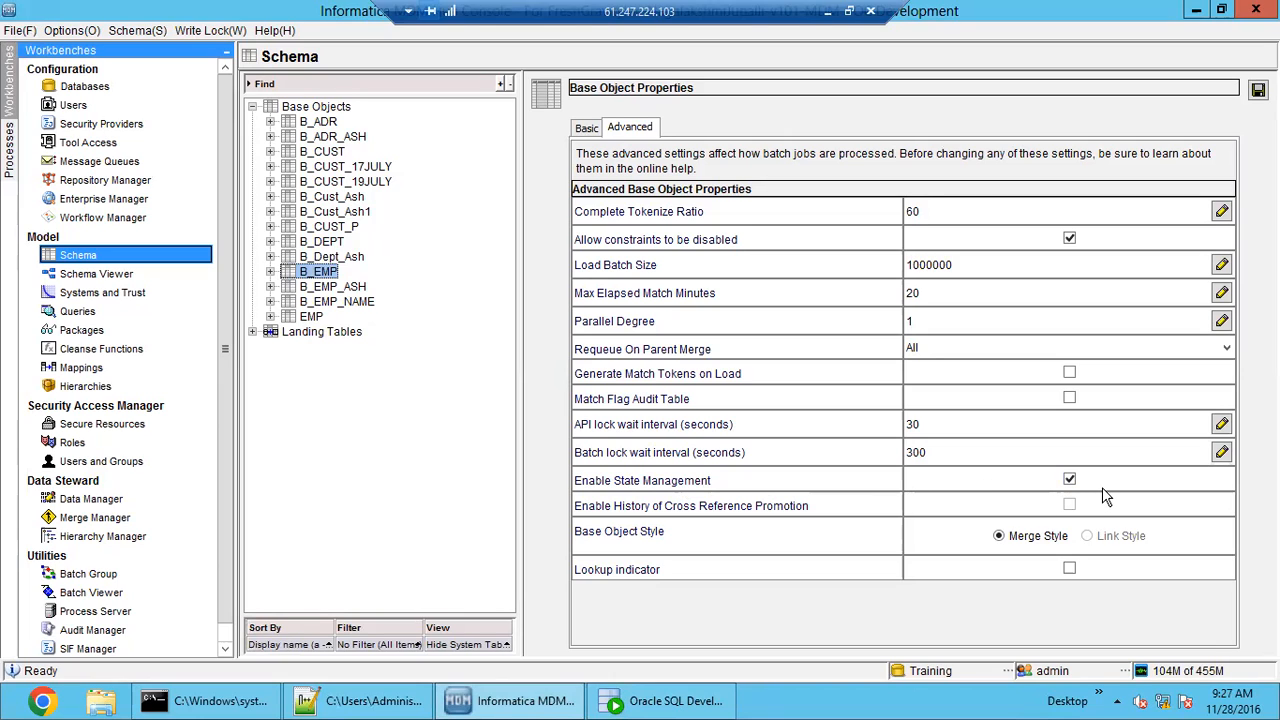
pyautogui.moveTo(1102, 487)
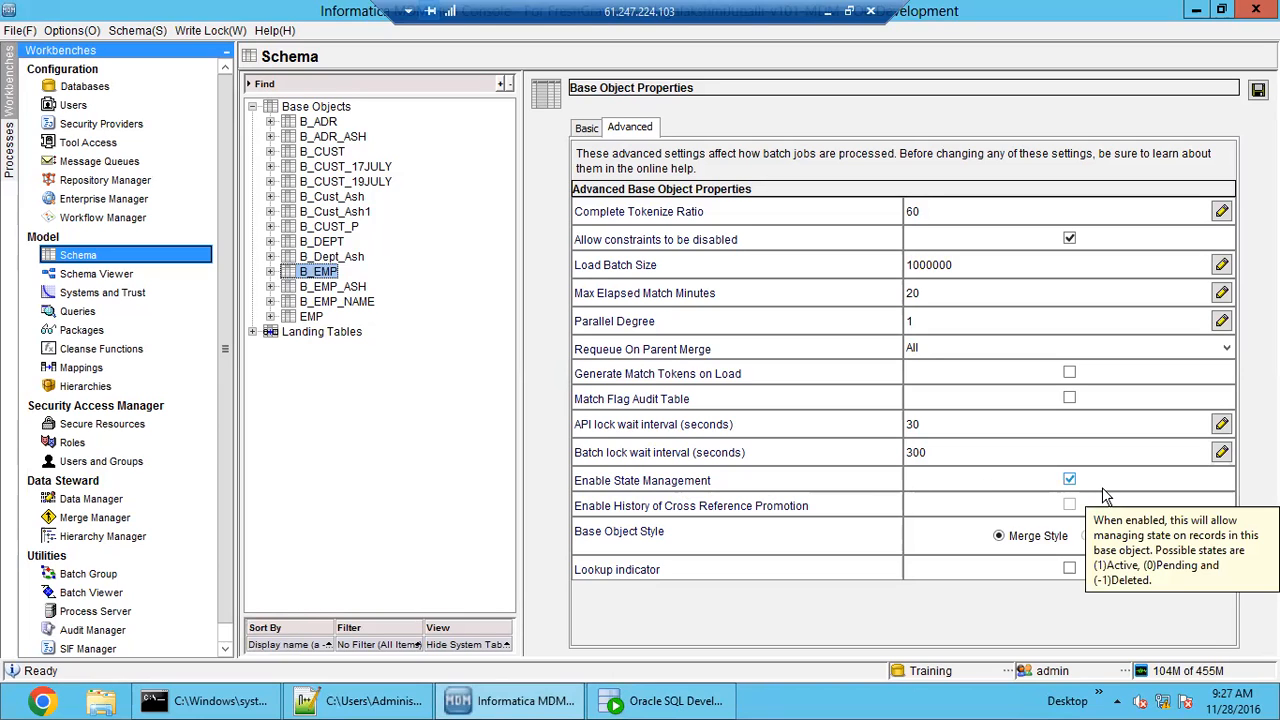
pyautogui.moveTo(737, 510)
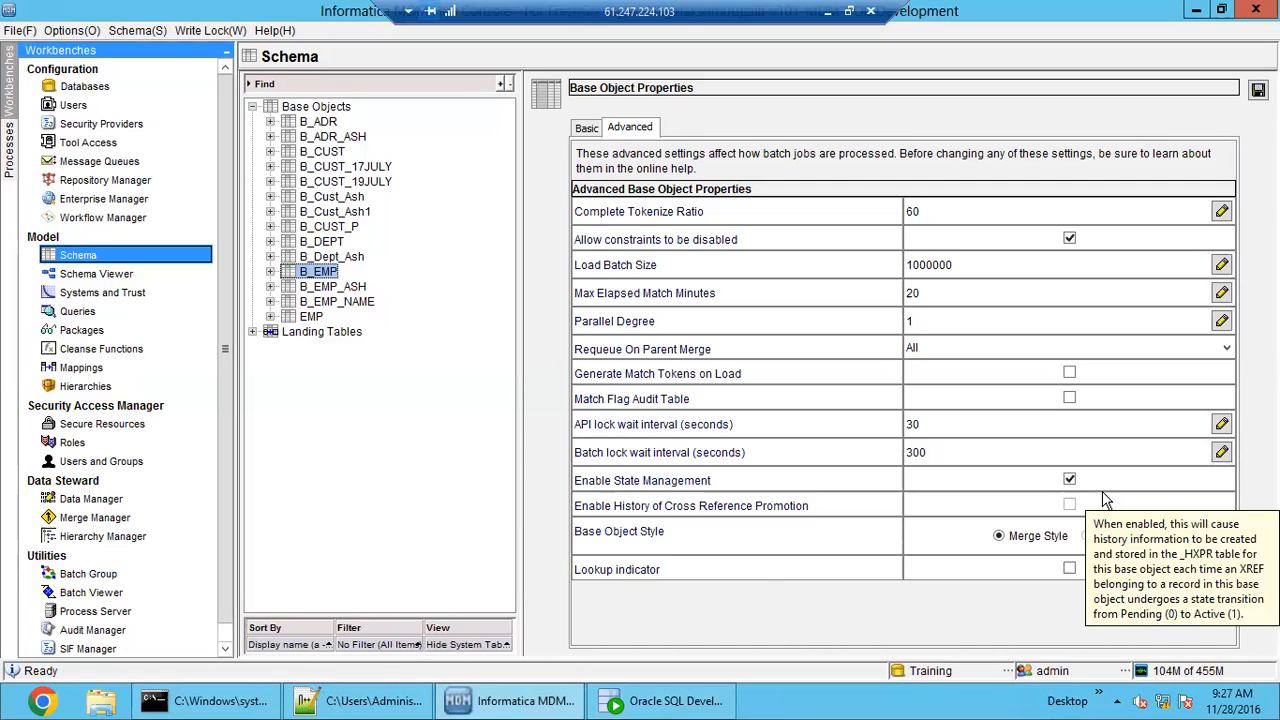
# - Switch to Oracle SQL Developer and compare the HUB_STATE_IND values of the first three rows in C_B_CUST_ASH
pyautogui.click(675, 700)
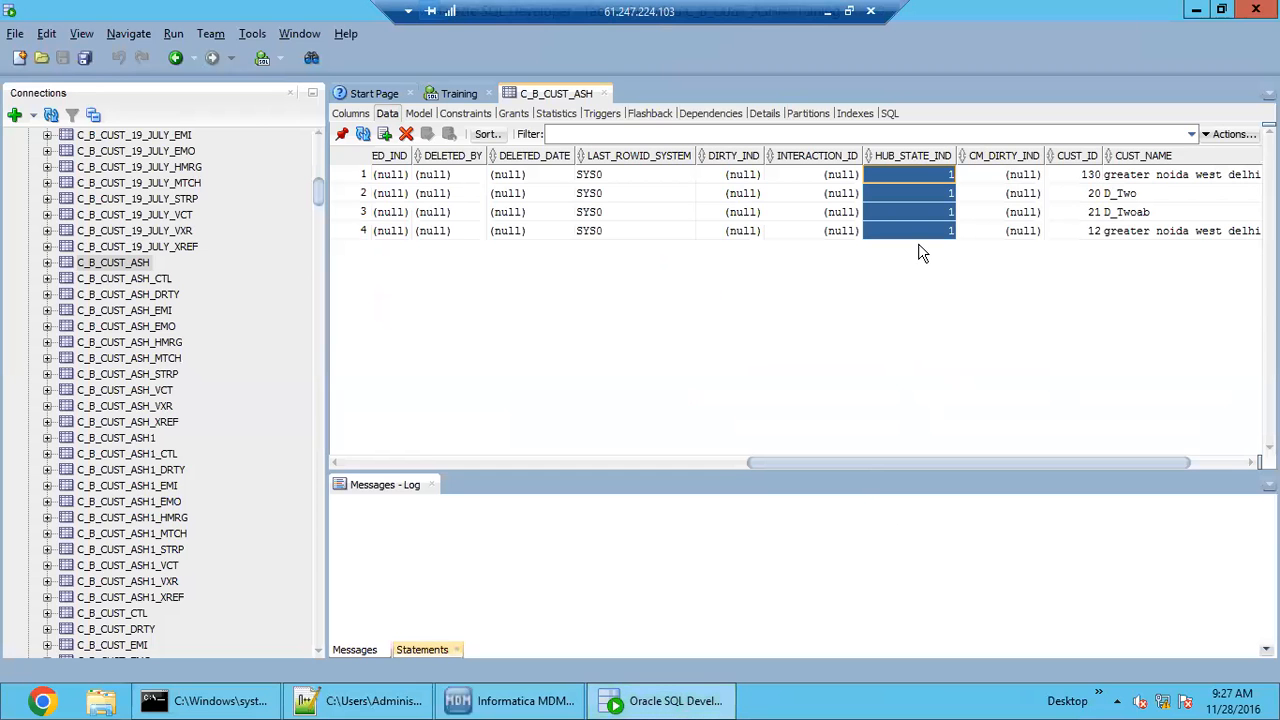
pyautogui.click(920, 210)
pyautogui.click(918, 193)
pyautogui.click(918, 176)
pyautogui.click(922, 194)
# - Switch back to the Informatica MDM Hub Console and review B_EMP's Base Object Style and Enable History of Cross Reference Promotion settings
pyautogui.click(525, 702)
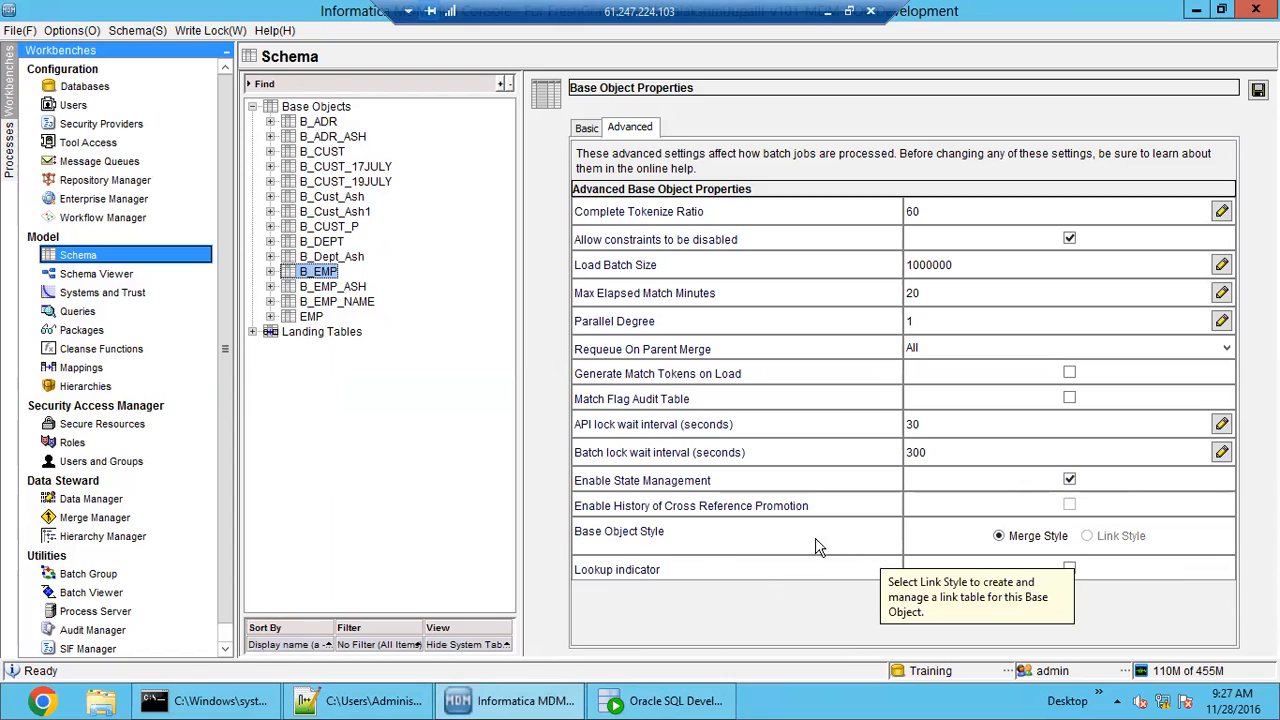
pyautogui.moveTo(632, 518)
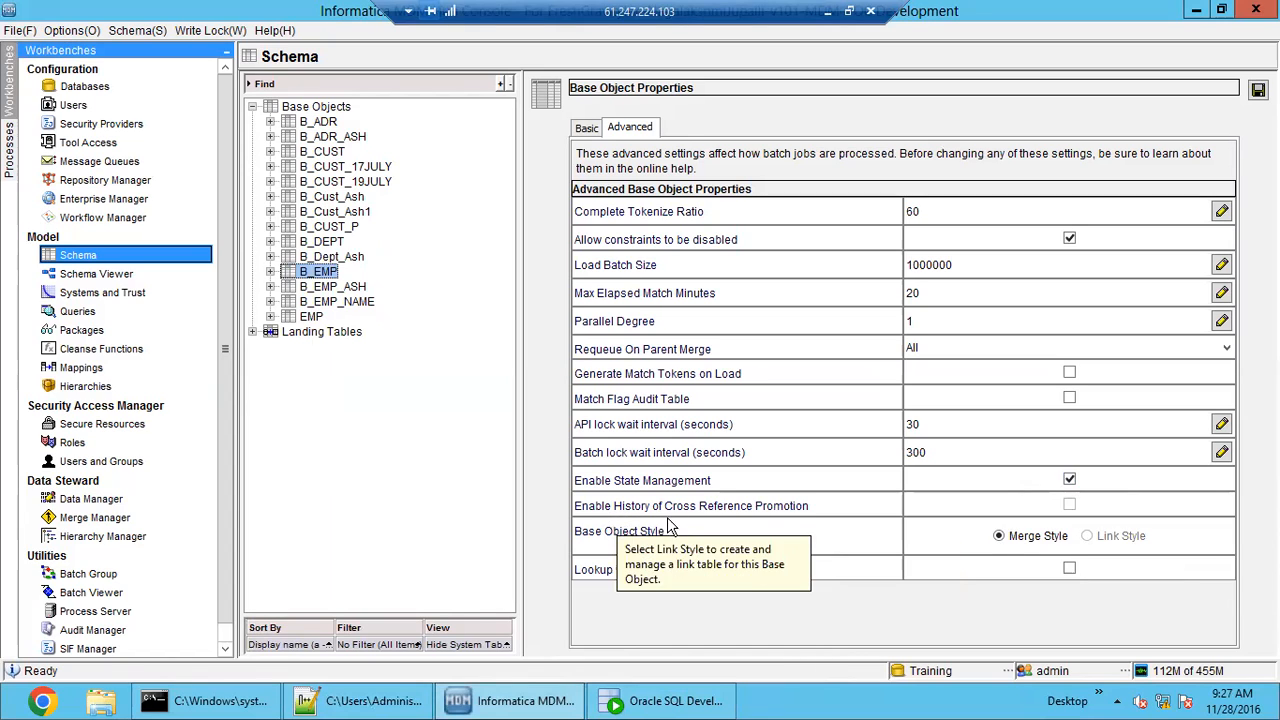
pyautogui.moveTo(772, 515)
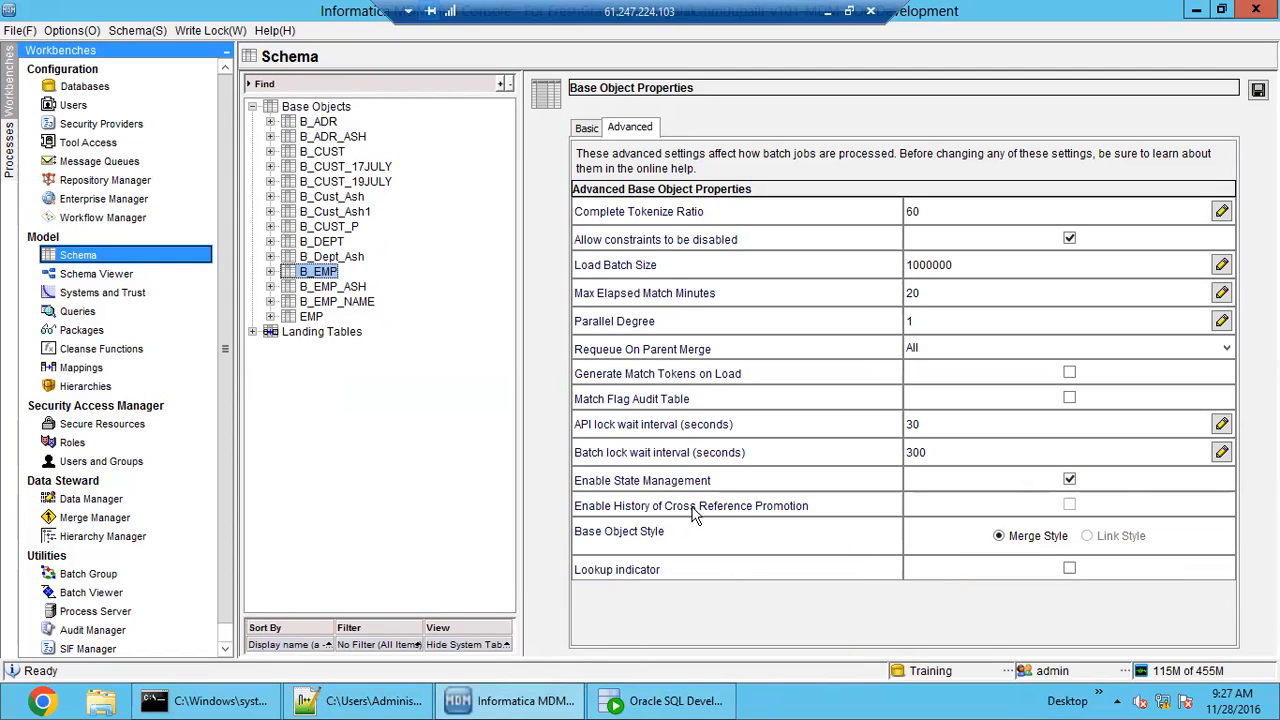
pyautogui.moveTo(697, 513)
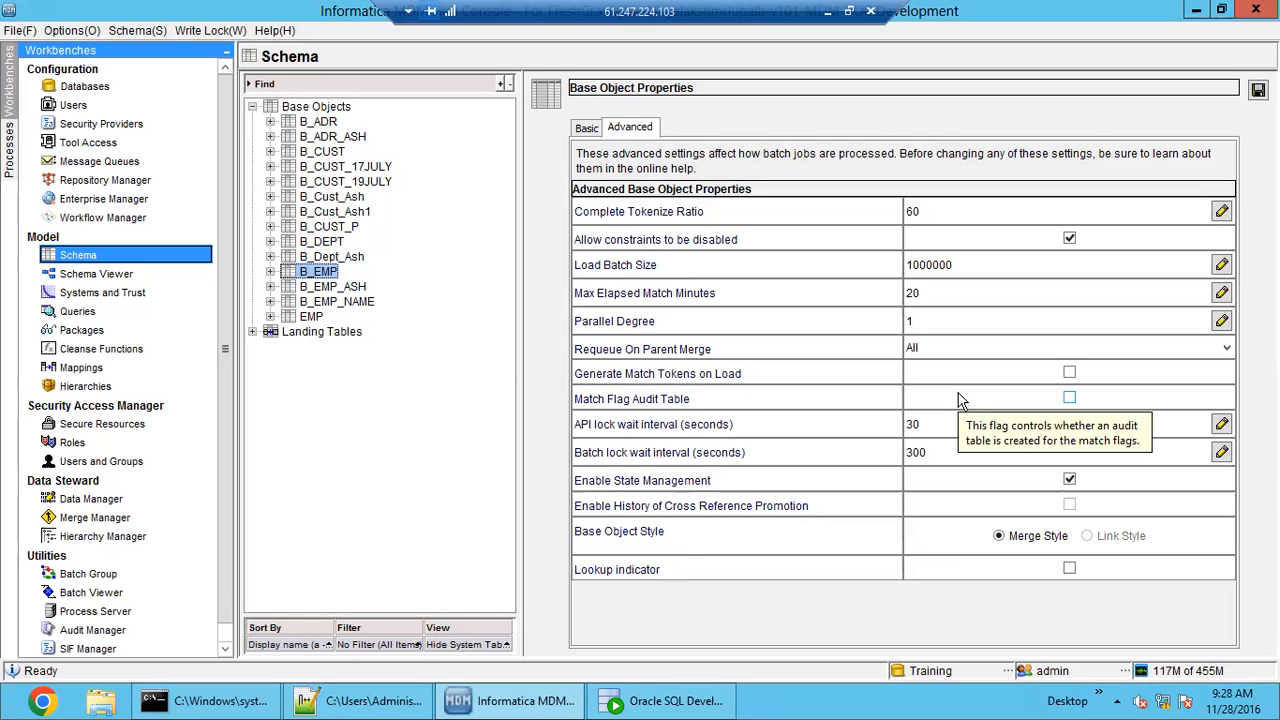
# - Switch to Oracle SQL Developer, look through the C_B_CUST_ASH tables and view the data of C_B_CUST_ASH_VXR
pyautogui.click(540, 702)
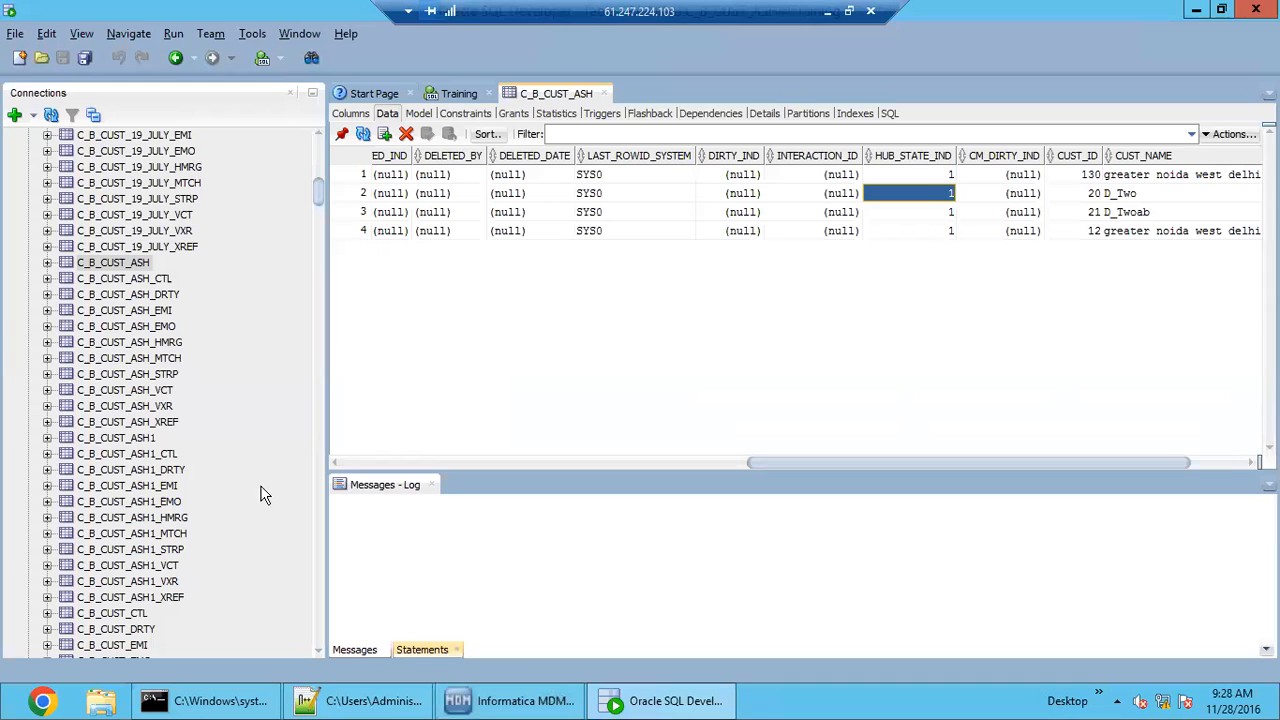
pyautogui.click(146, 312)
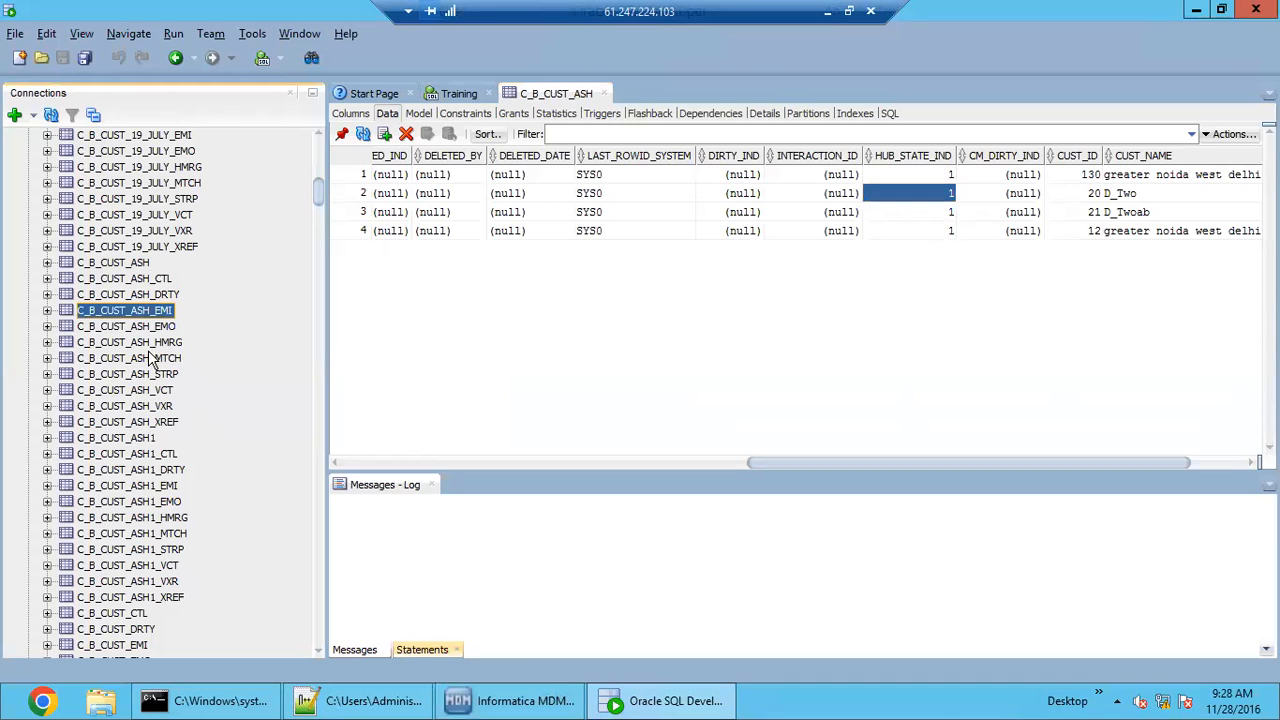
pyautogui.click(161, 408)
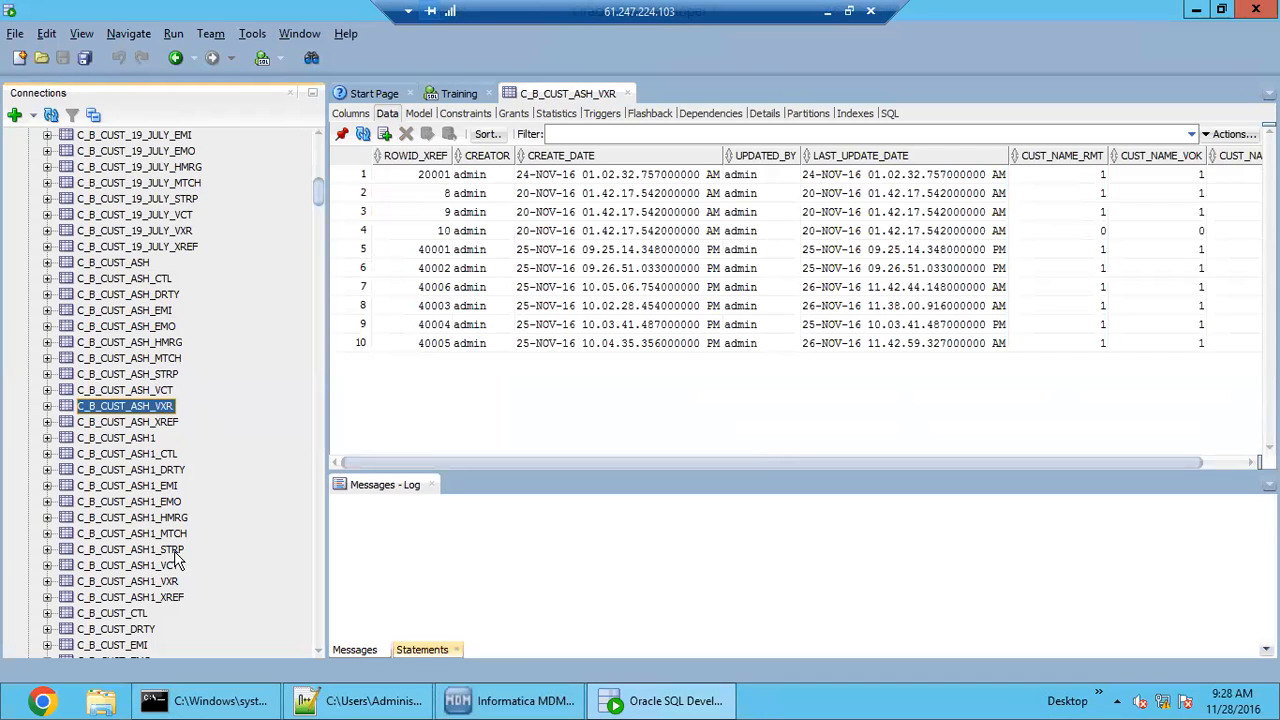
# - Switch back to the Informatica MDM Hub Console and review B_EMP's cross-reference promotion history setting, with its basic and advanced properties
pyautogui.click(488, 690)
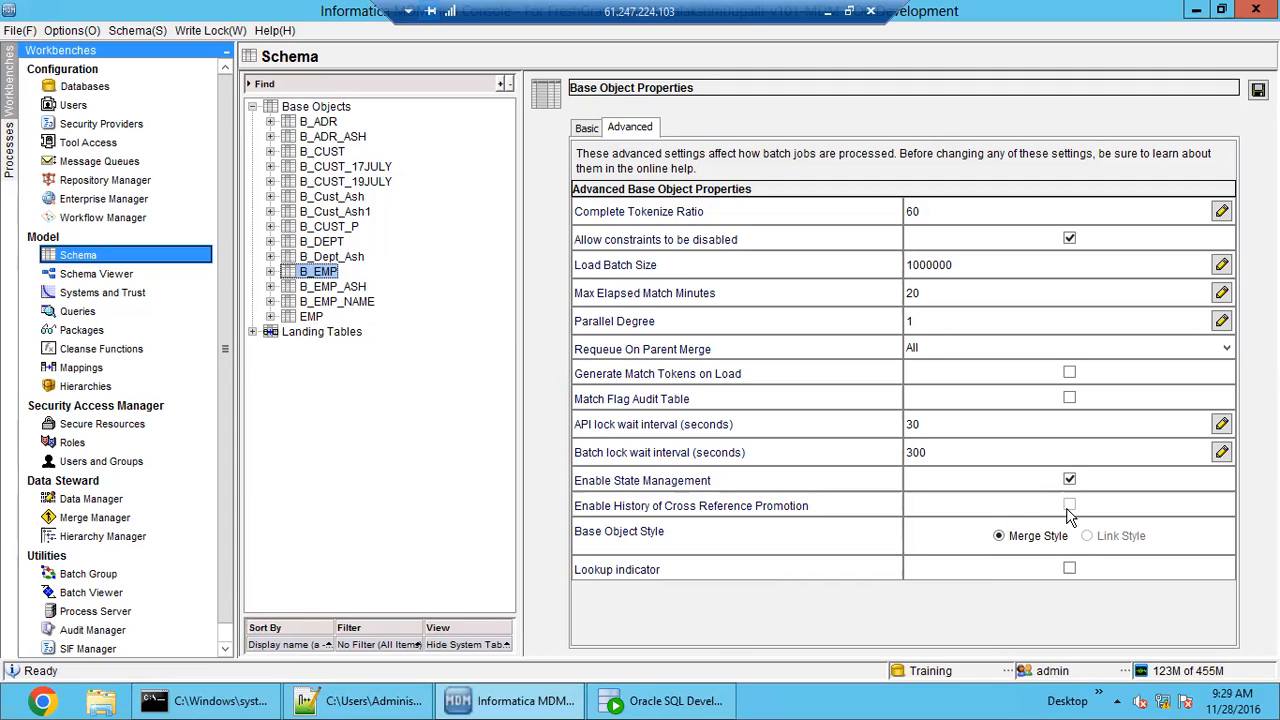
pyautogui.moveTo(1069, 514)
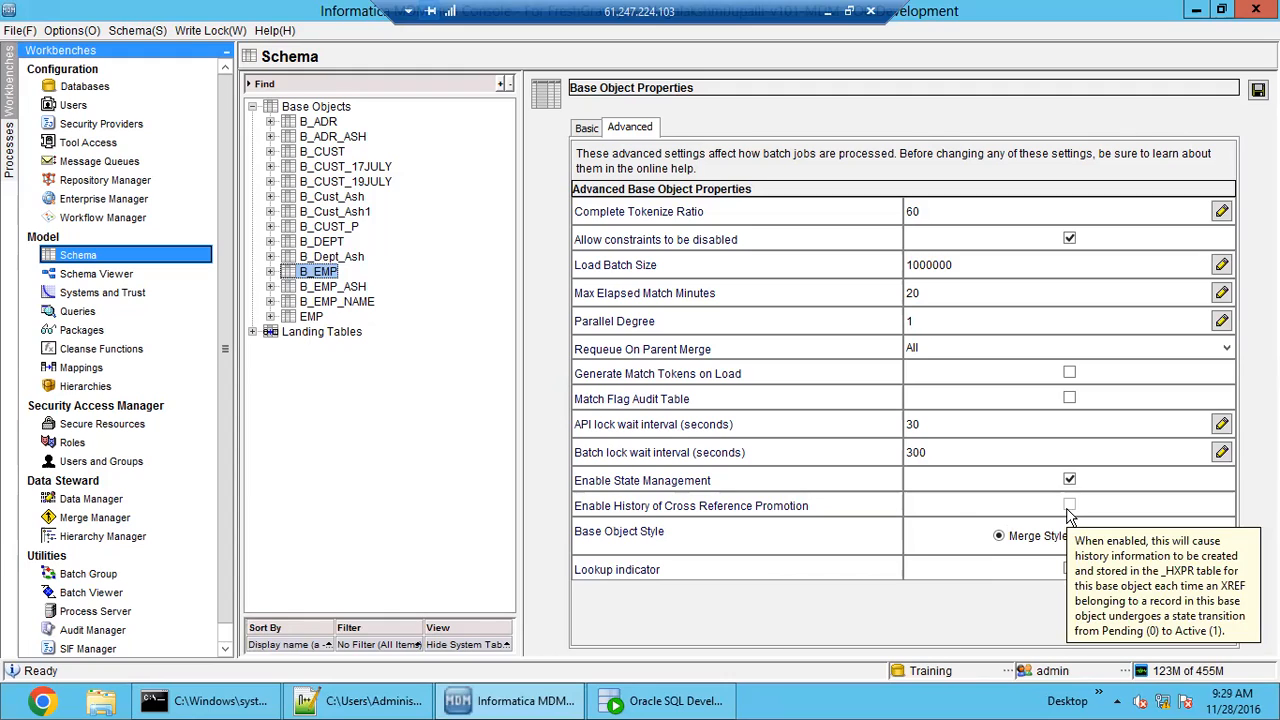
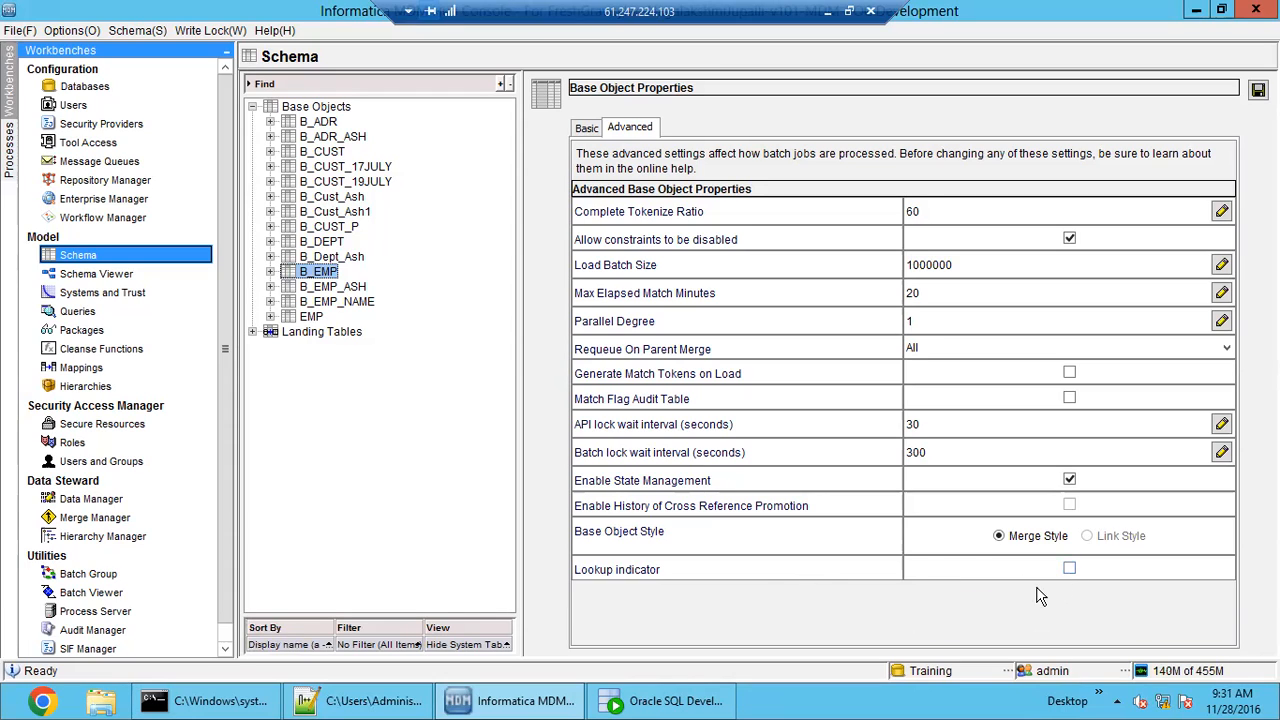
pyautogui.click(586, 129)
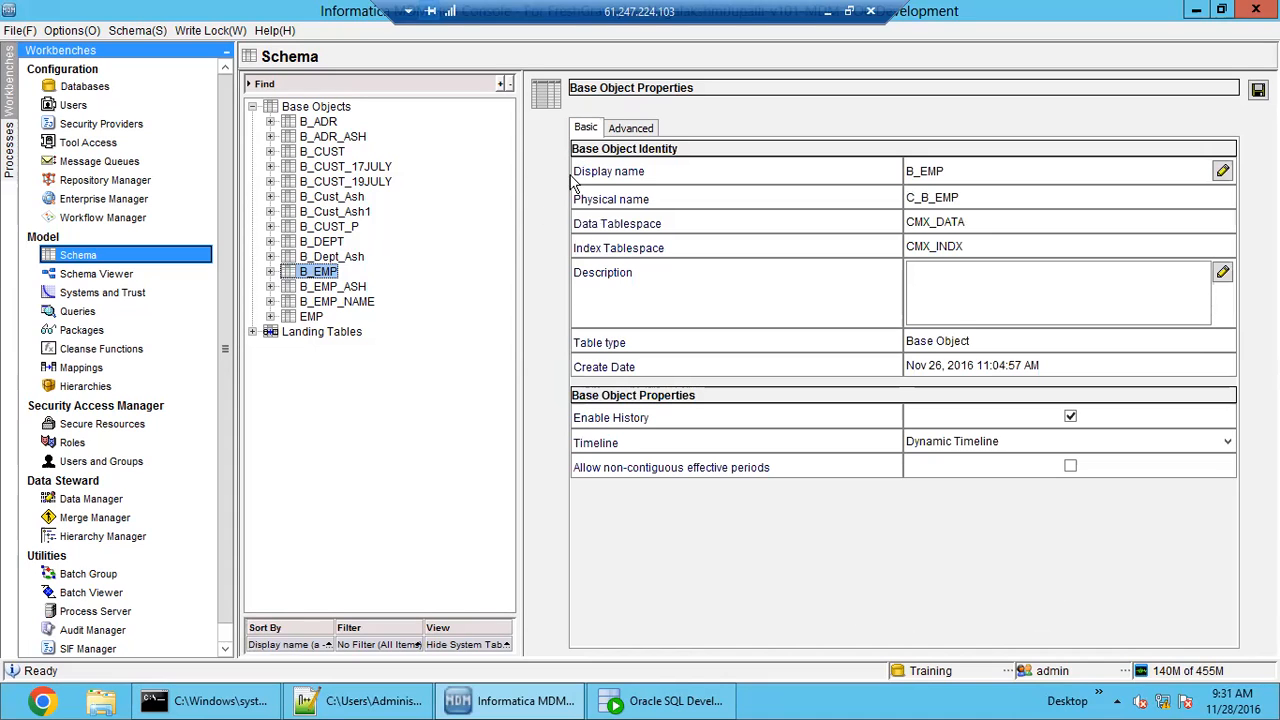
pyautogui.click(644, 132)
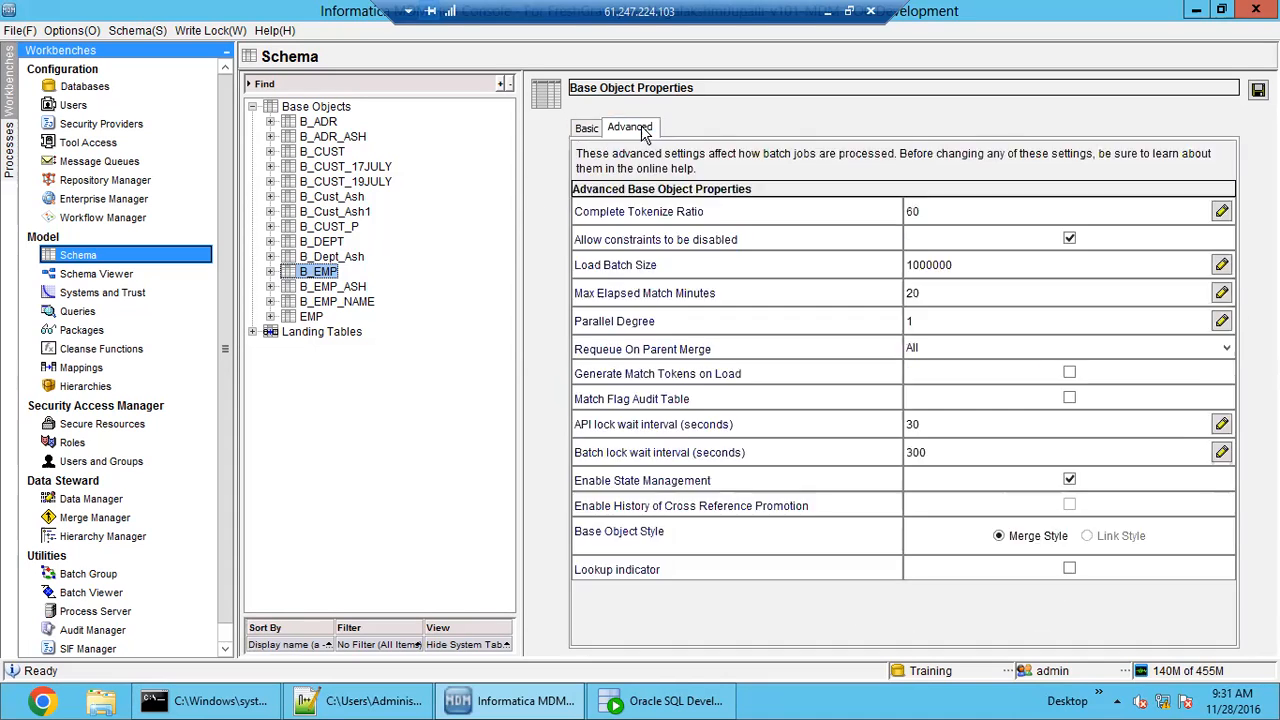
pyautogui.click(590, 132)
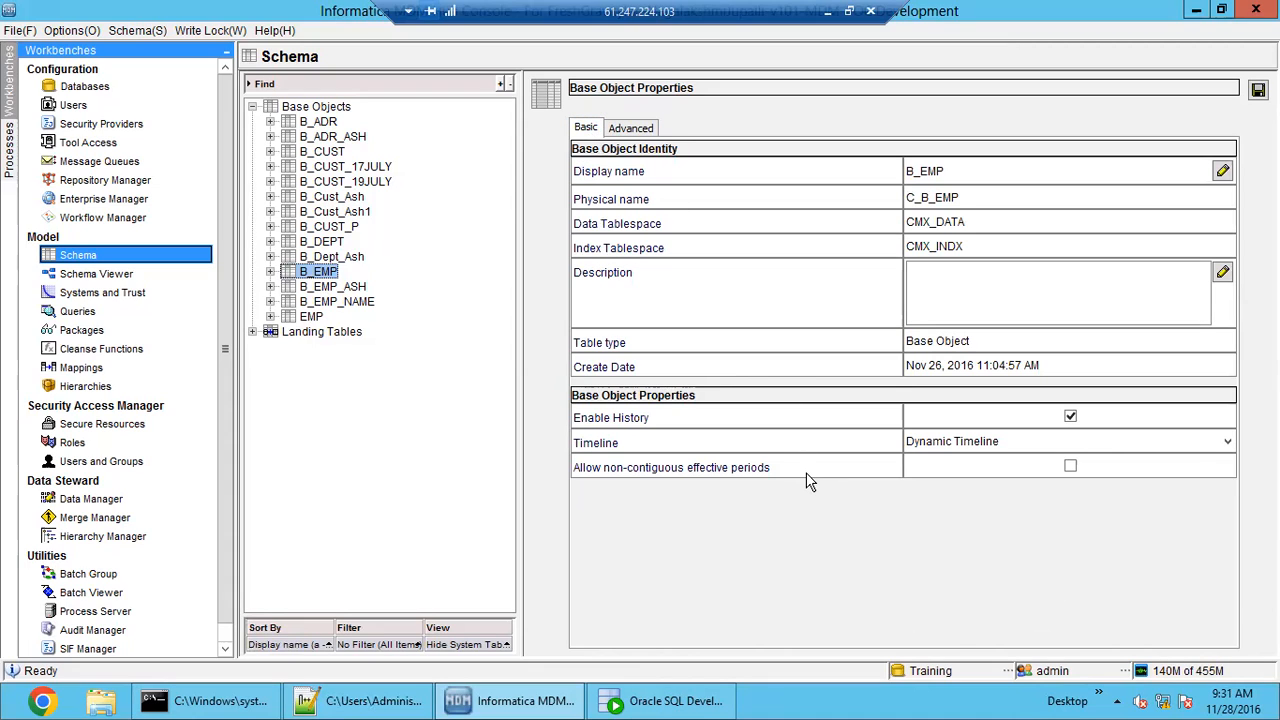
pyautogui.click(640, 132)
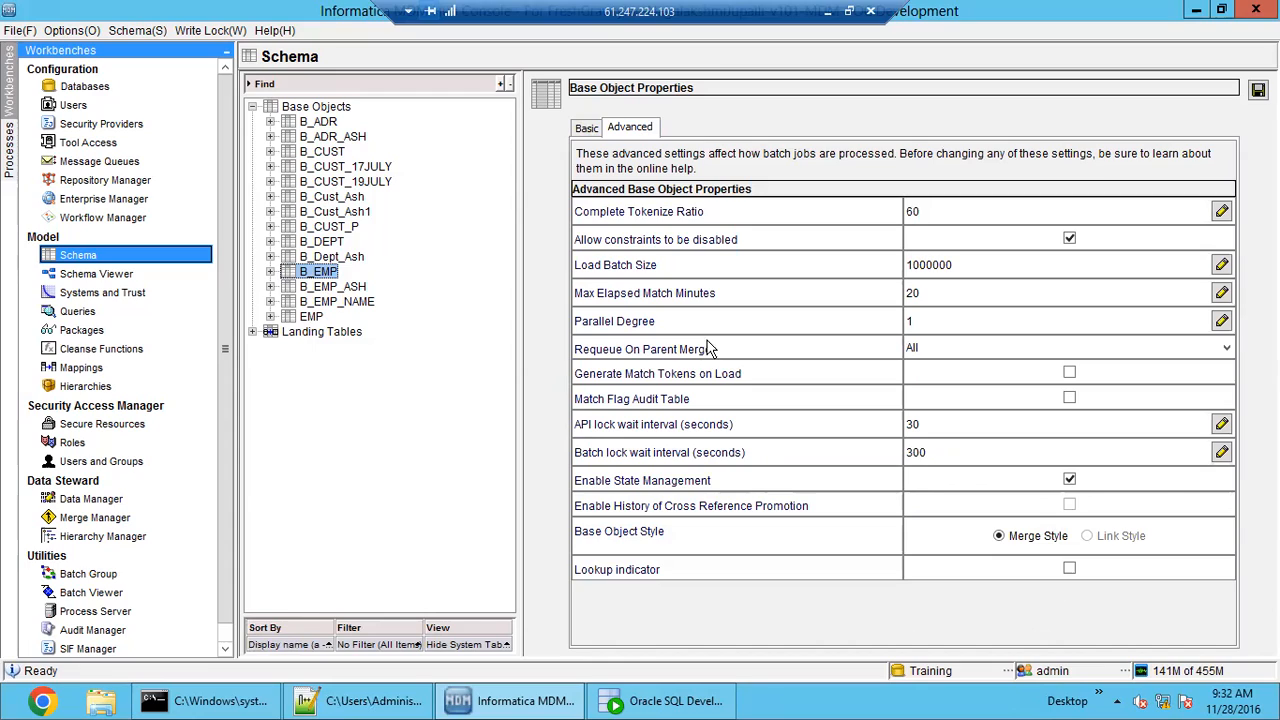
# - Examine the Parallel Degree value in B_EMP's advanced properties, keeping the current setting
pyautogui.click(925, 320)
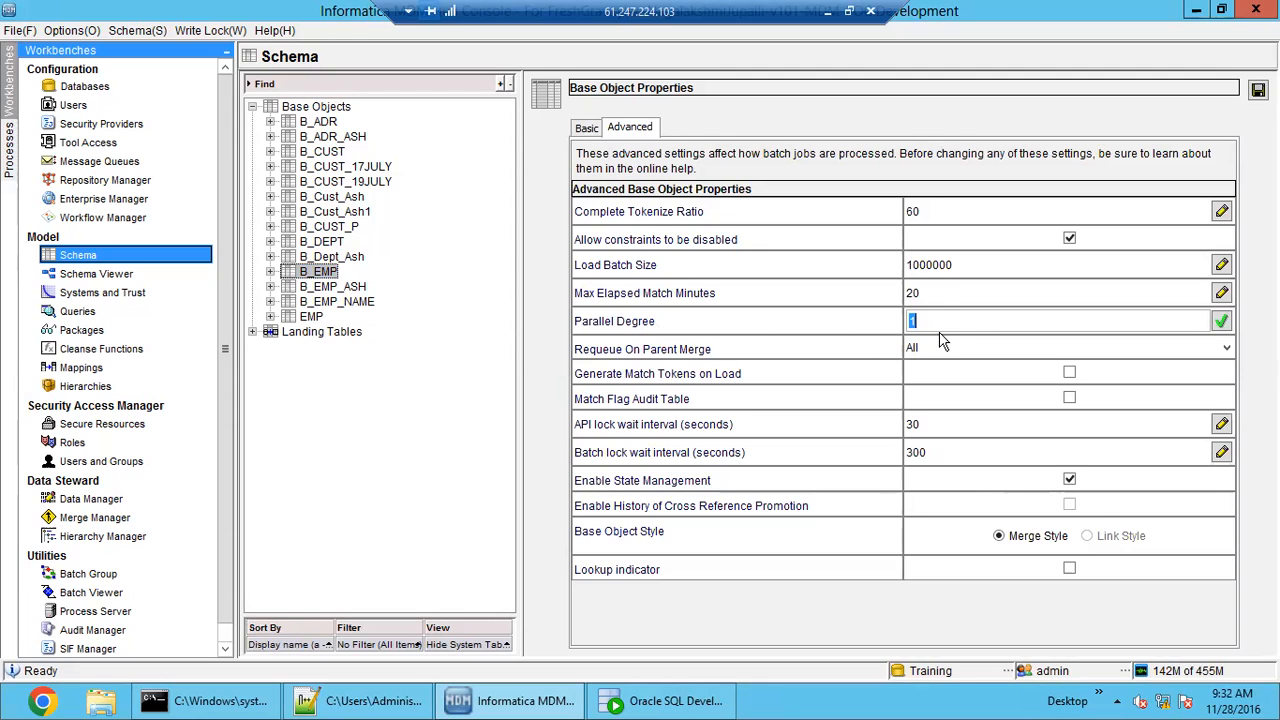
pyautogui.click(967, 325)
pyautogui.moveTo(915, 325); pyautogui.dragTo(900, 326)
pyautogui.click(946, 323)
pyautogui.moveTo(918, 316); pyautogui.dragTo(902, 316)
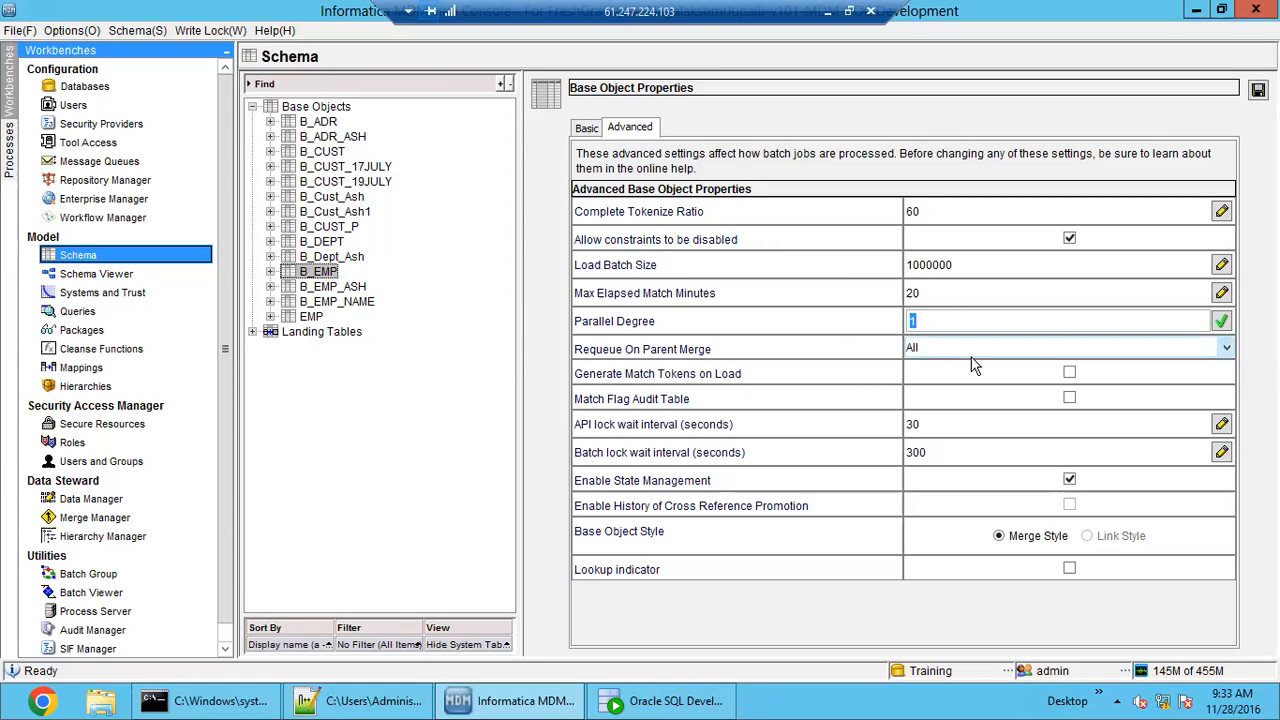
pyautogui.click(950, 321)
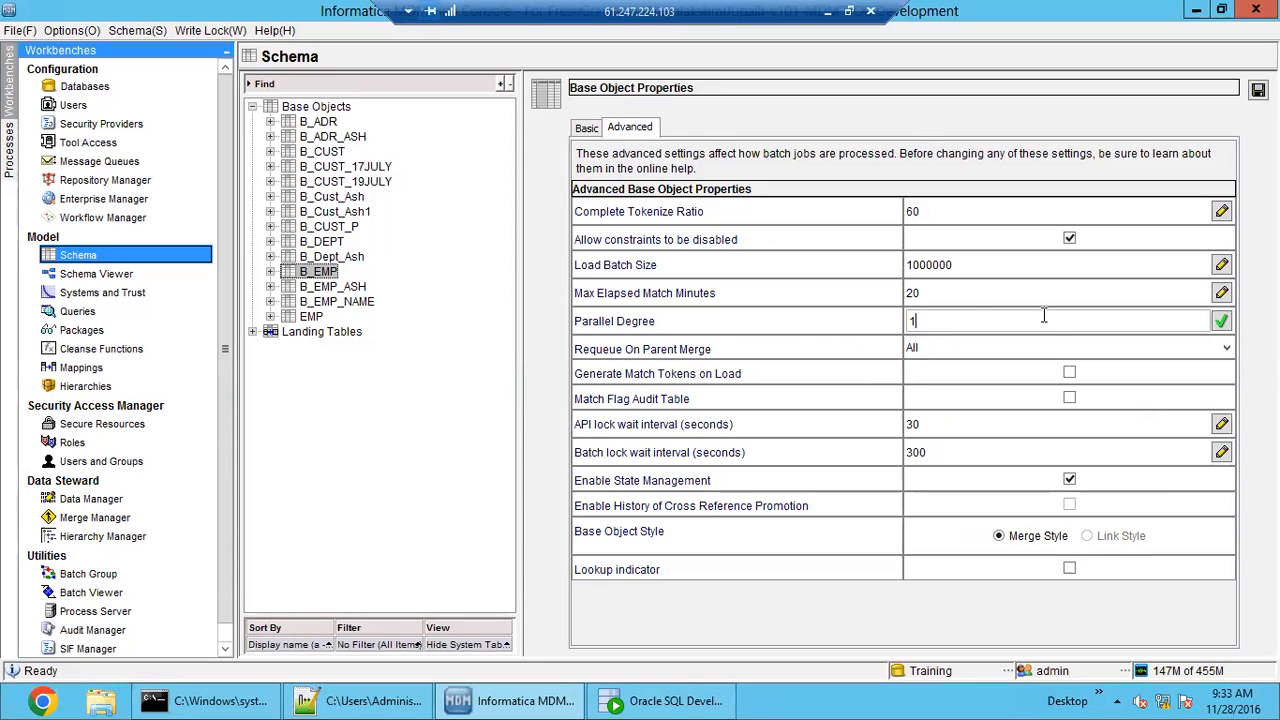
pyautogui.moveTo(956, 327); pyautogui.dragTo(872, 320)
pyautogui.click(968, 323)
# - Revisit B_EMP's match token and match audit options and its Batch lock wait interval, without changing any value
pyautogui.moveTo(648, 408)
pyautogui.moveTo(1035, 381)
pyautogui.click(942, 452)
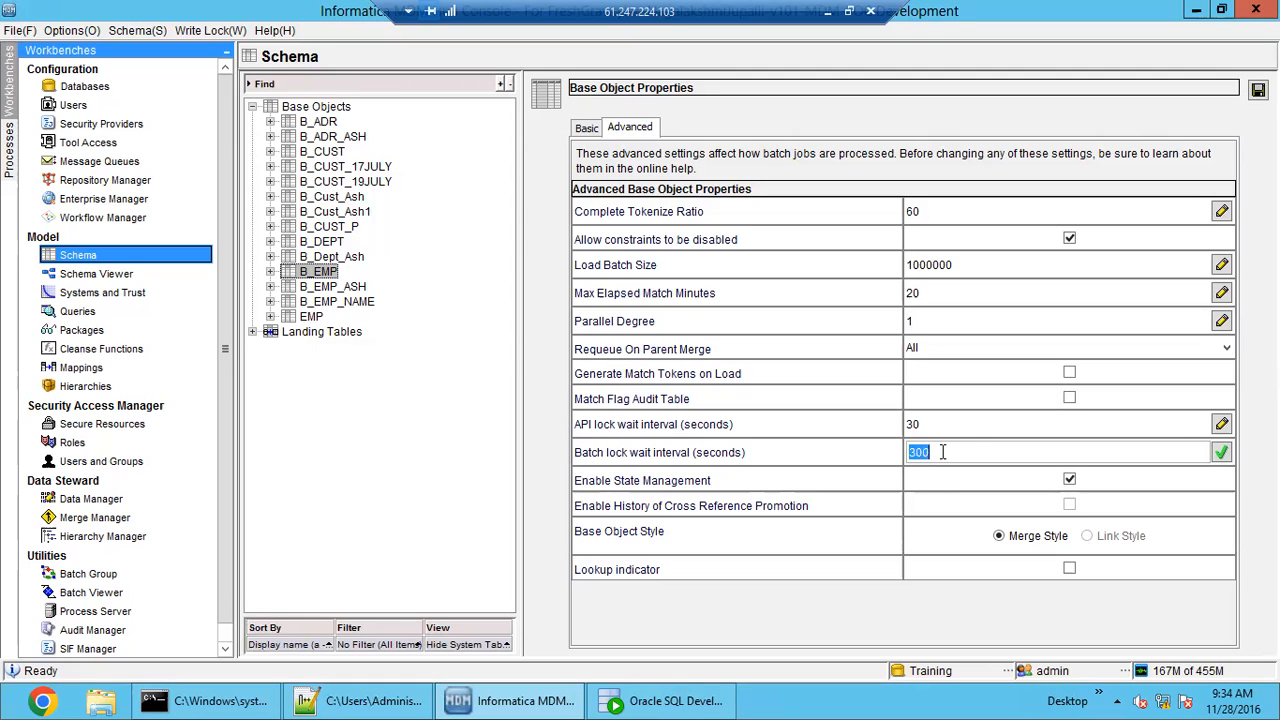
pyautogui.click(942, 452)
pyautogui.doubleClick(931, 452)
pyautogui.click(959, 450)
pyautogui.doubleClick(908, 448)
pyautogui.moveTo(956, 451); pyautogui.dragTo(900, 451)
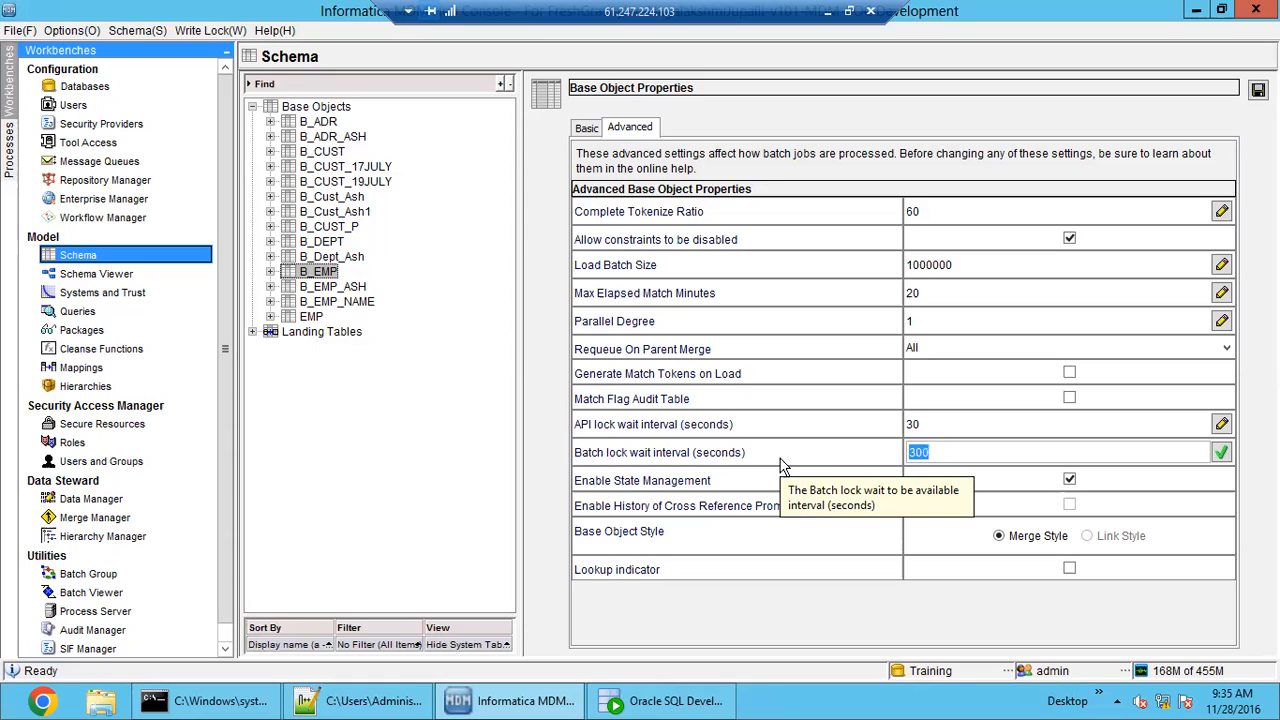
pyautogui.click(972, 457)
pyautogui.moveTo(972, 457); pyautogui.dragTo(890, 446)
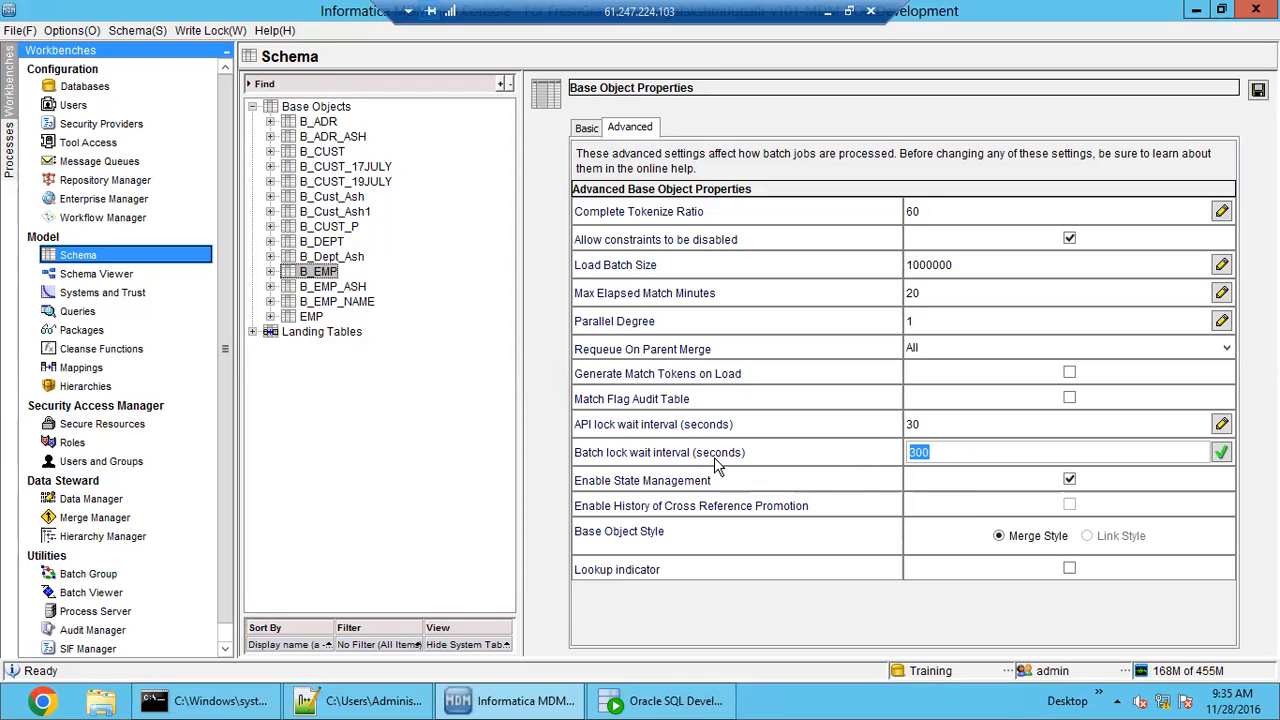
pyautogui.click(965, 455)
# - View B_EMP's basic base object properties once more and return to its advanced properties
pyautogui.click(586, 128)
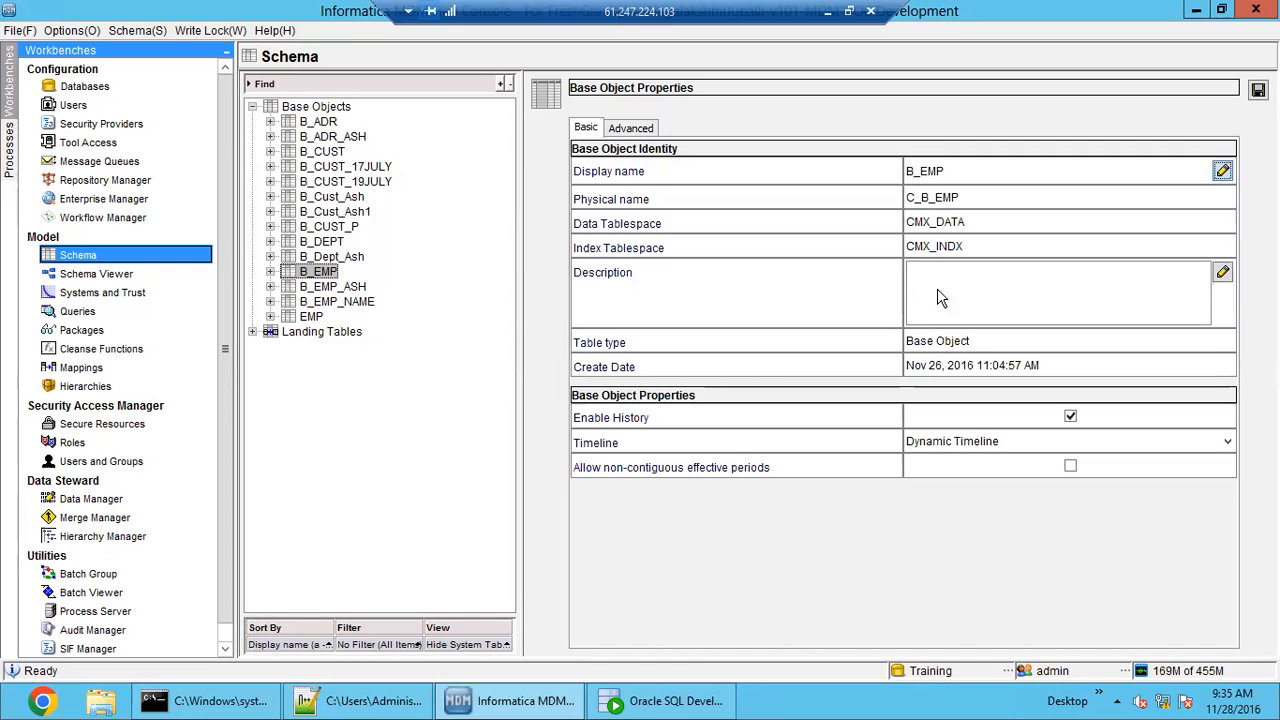
pyautogui.click(652, 131)
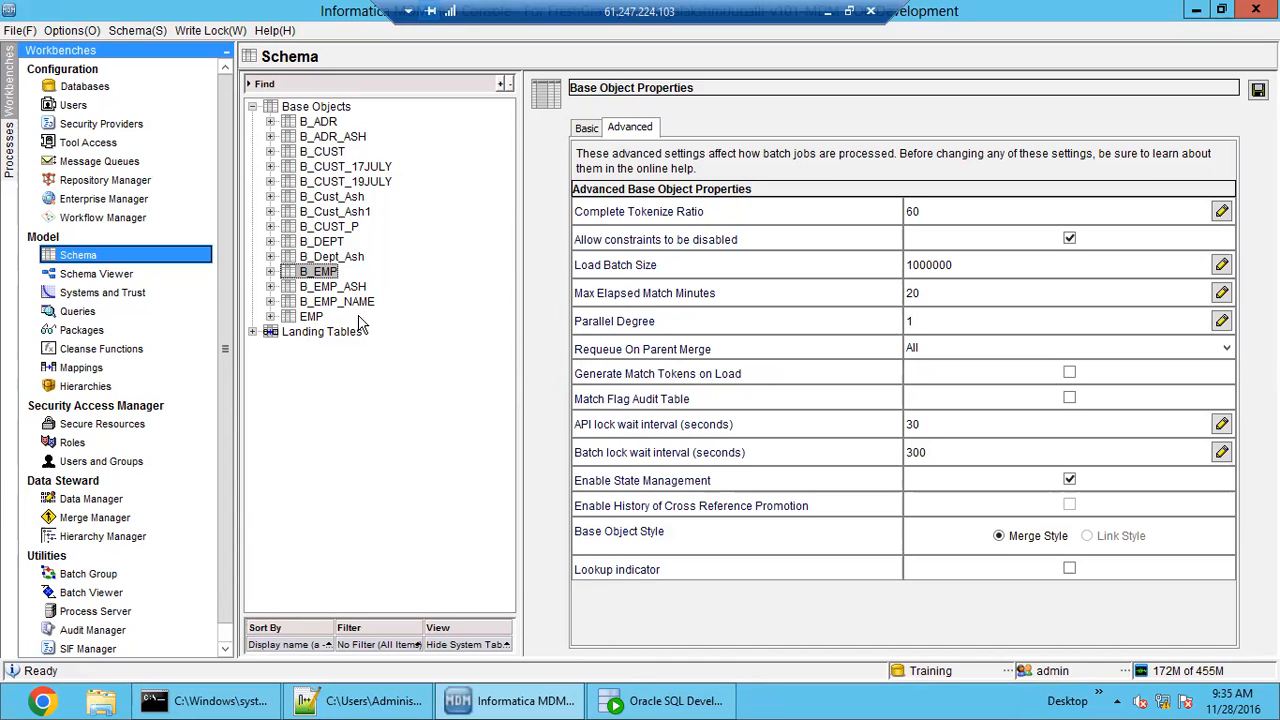
# - Expand B_EMP and open its columns, discarding the unsaved table property changes
pyautogui.doubleClick(302, 274)
pyautogui.click(330, 290)
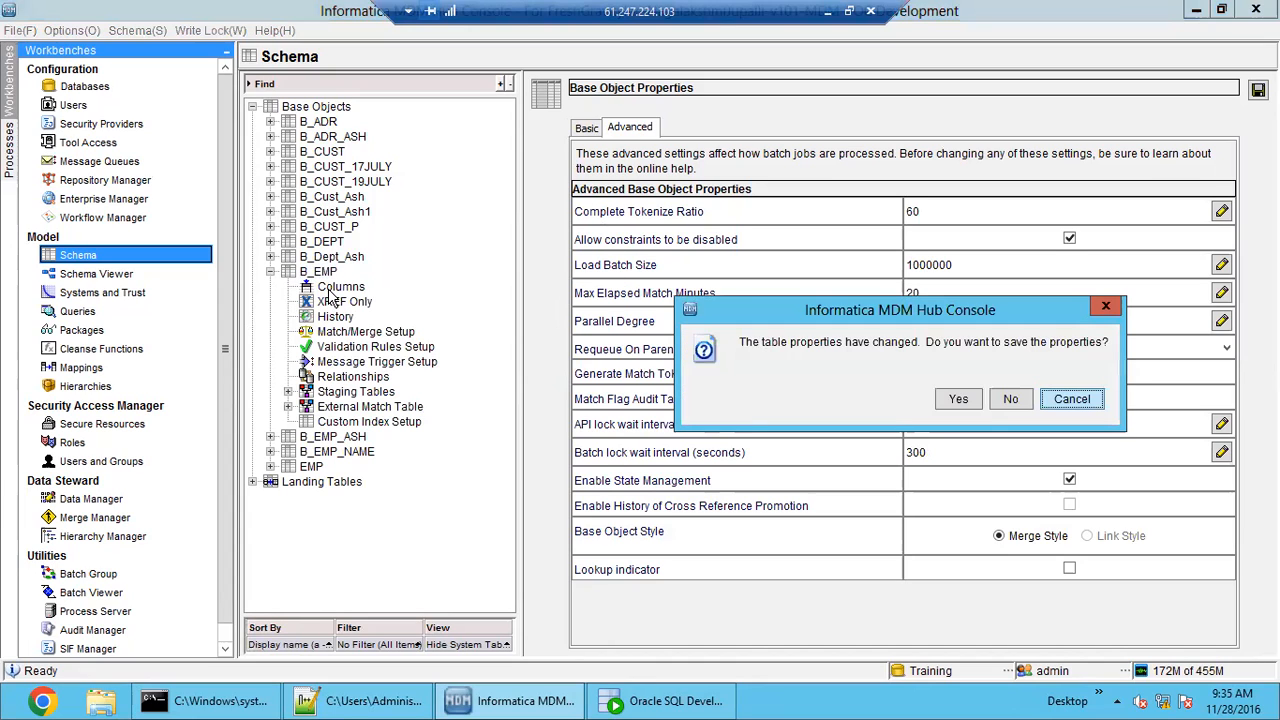
pyautogui.click(1012, 399)
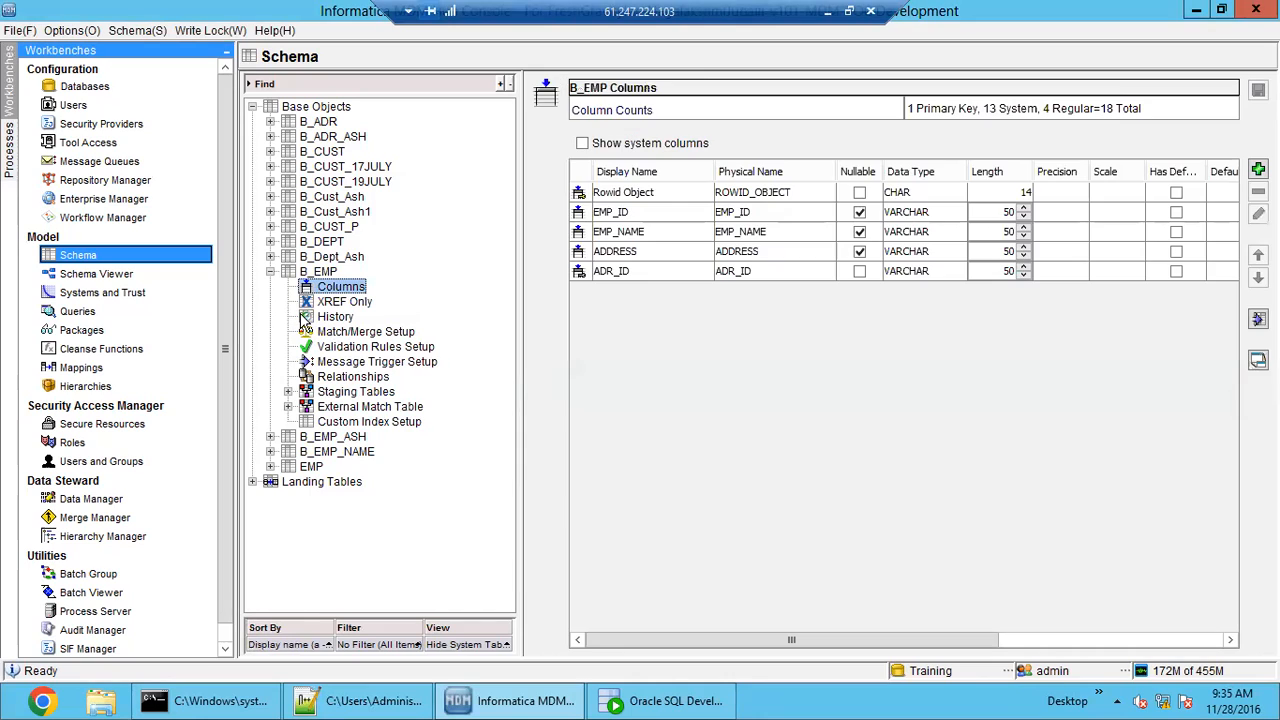
# - Compare B_EMP's column list with and without system columns, leaving them shown, and look over Interaction Id through Create Date
pyautogui.click(582, 144)
pyautogui.click(583, 144)
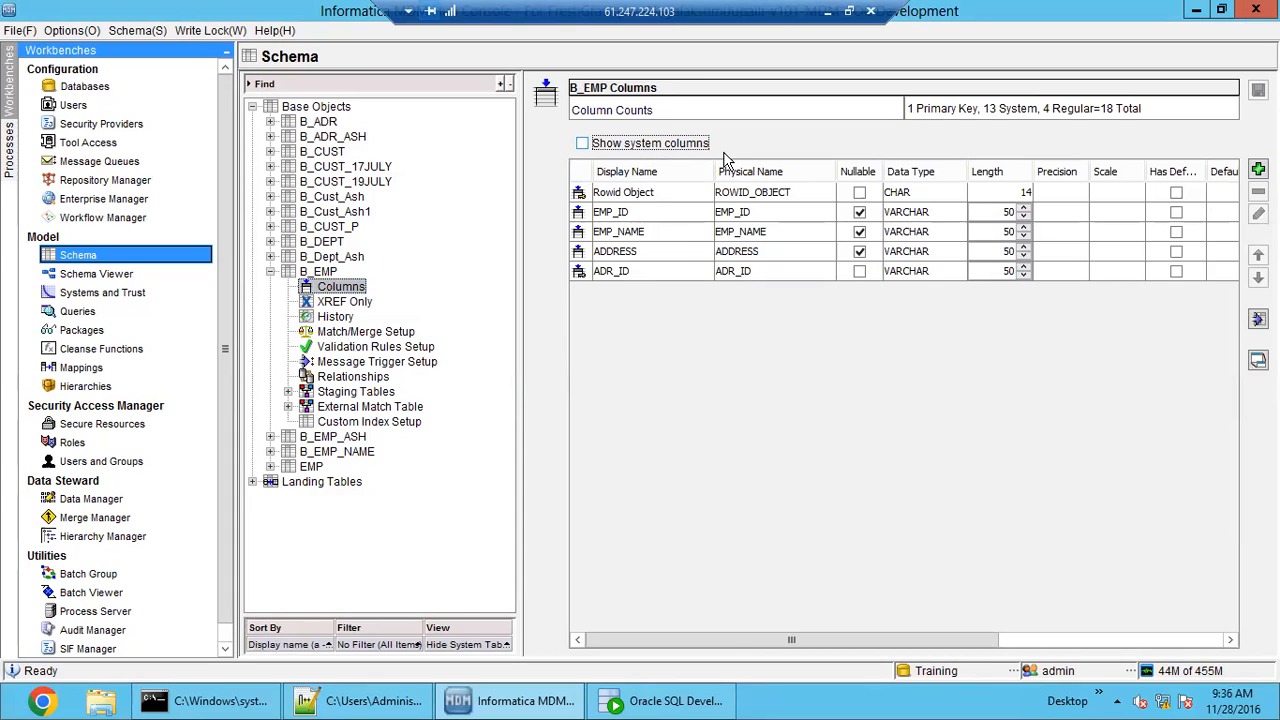
pyautogui.click(646, 195)
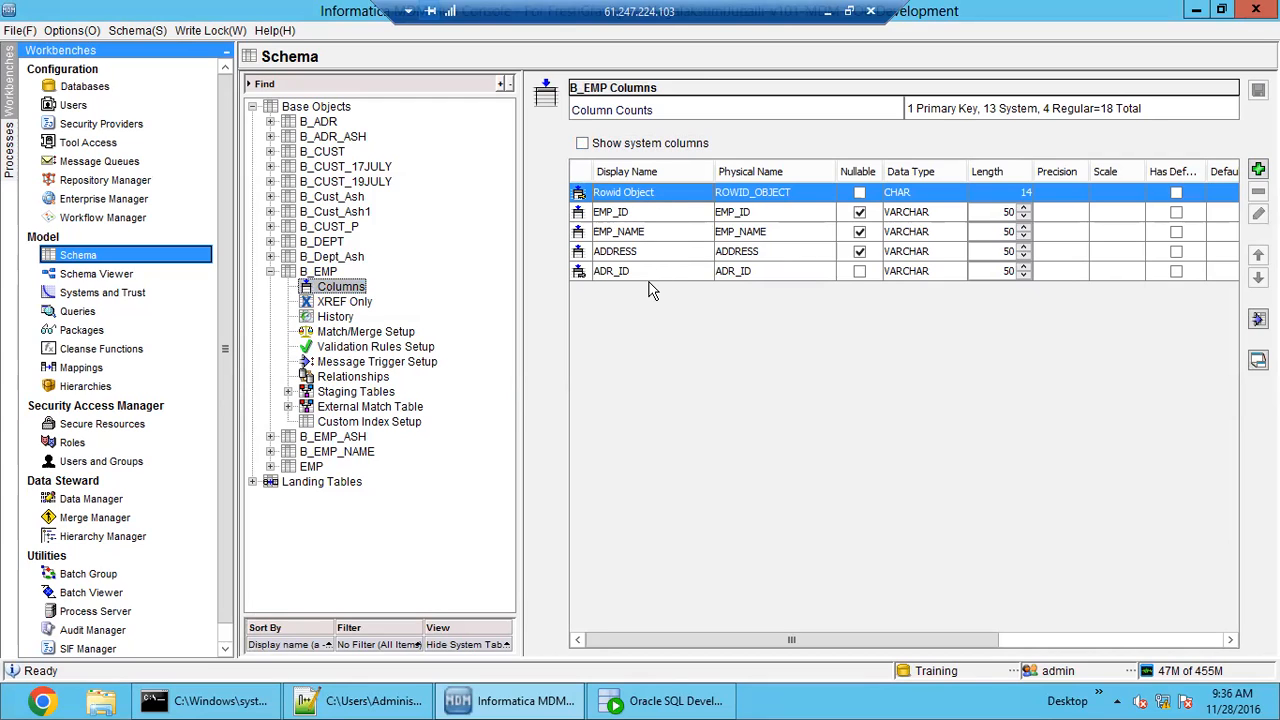
pyautogui.click(584, 143)
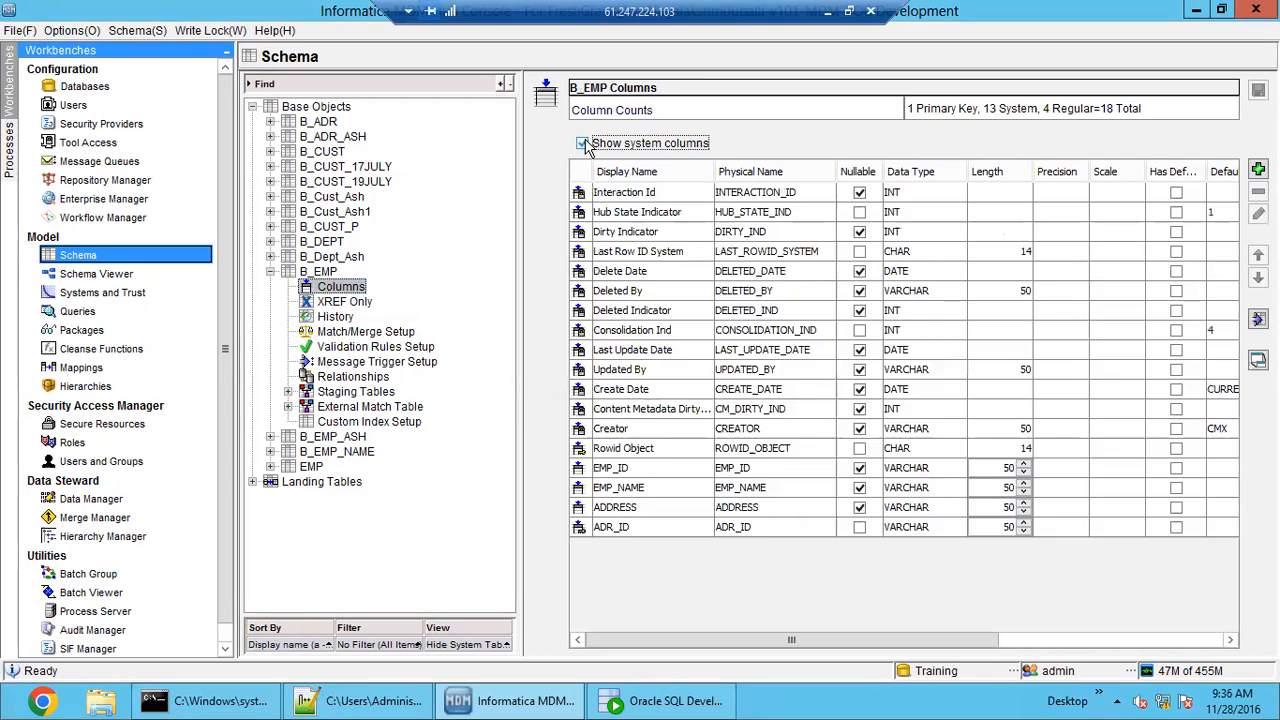
pyautogui.moveTo(651, 192); pyautogui.dragTo(651, 400)
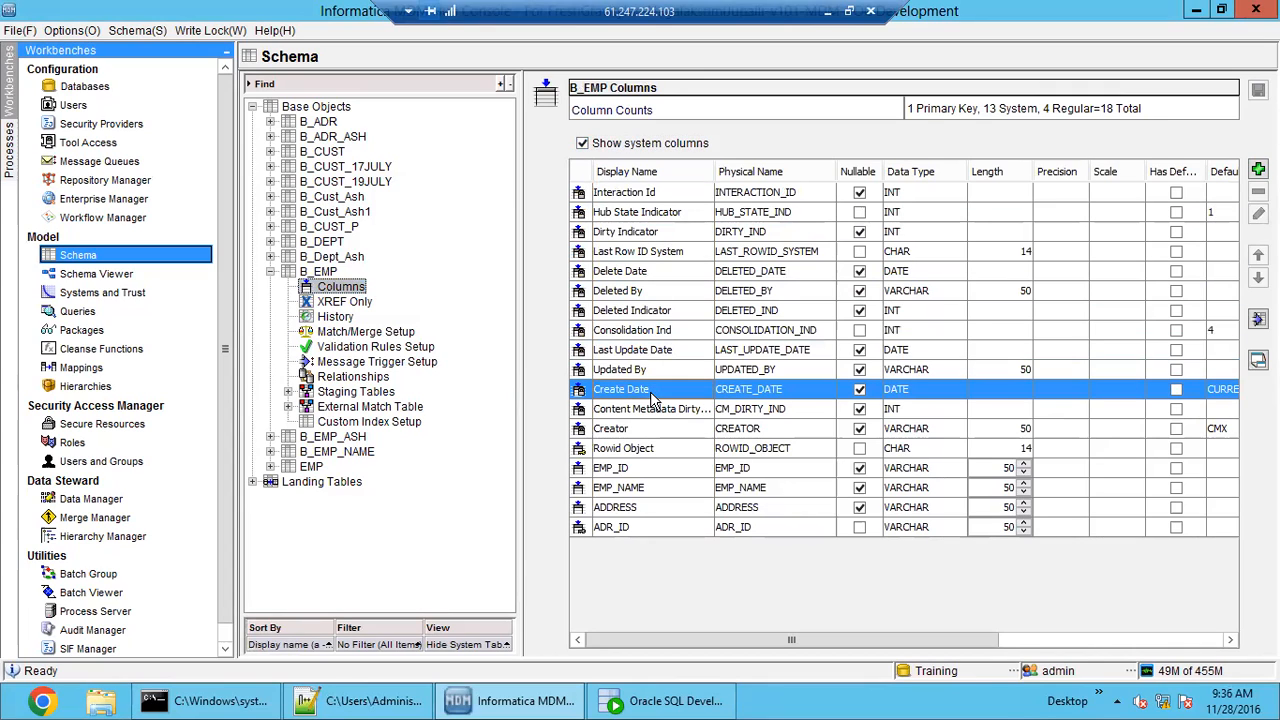
pyautogui.click(663, 195)
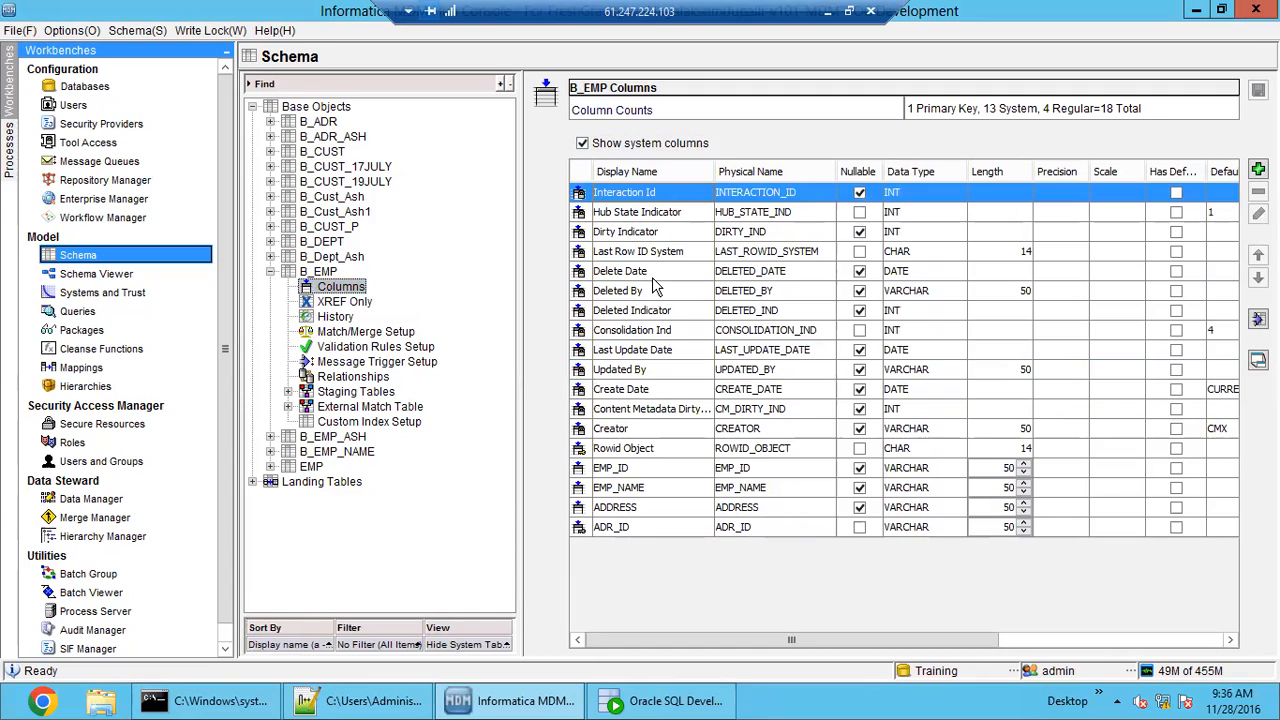
pyautogui.click(664, 392)
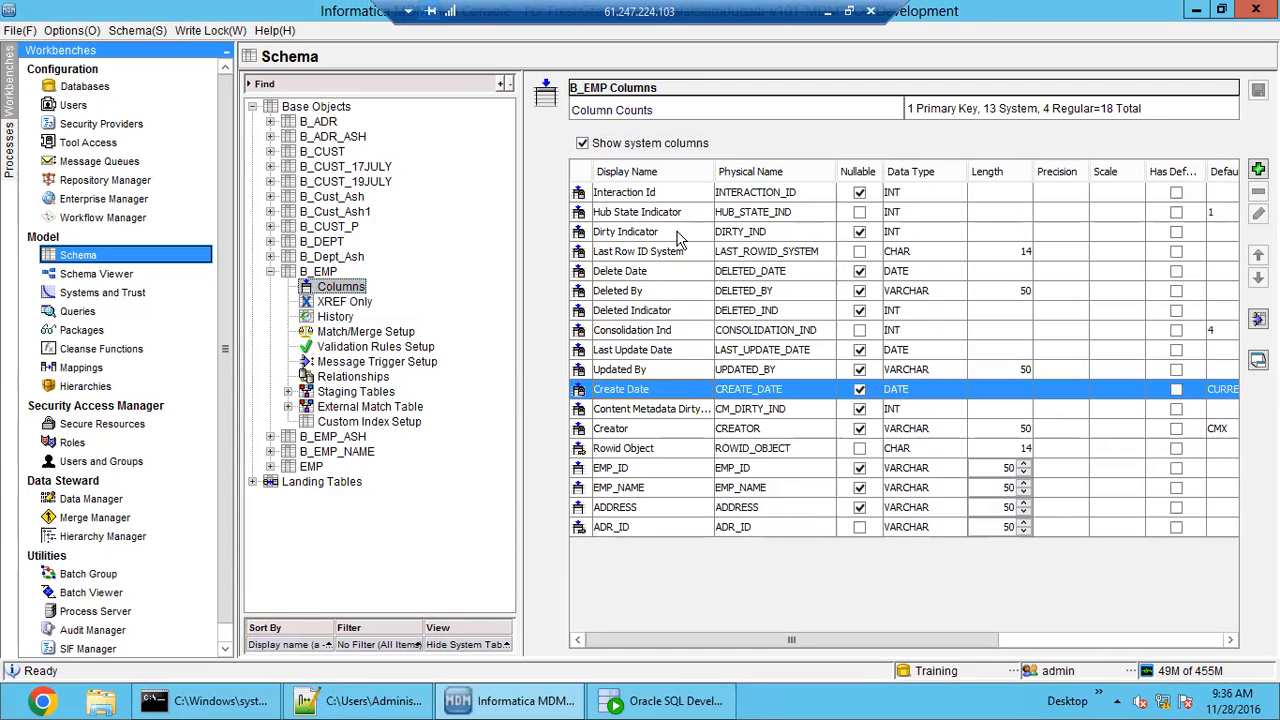
# - Examine the Interaction Id, Hub State Indicator, Dirty Indicator and Last Row ID System columns of B_EMP
pyautogui.click(675, 195)
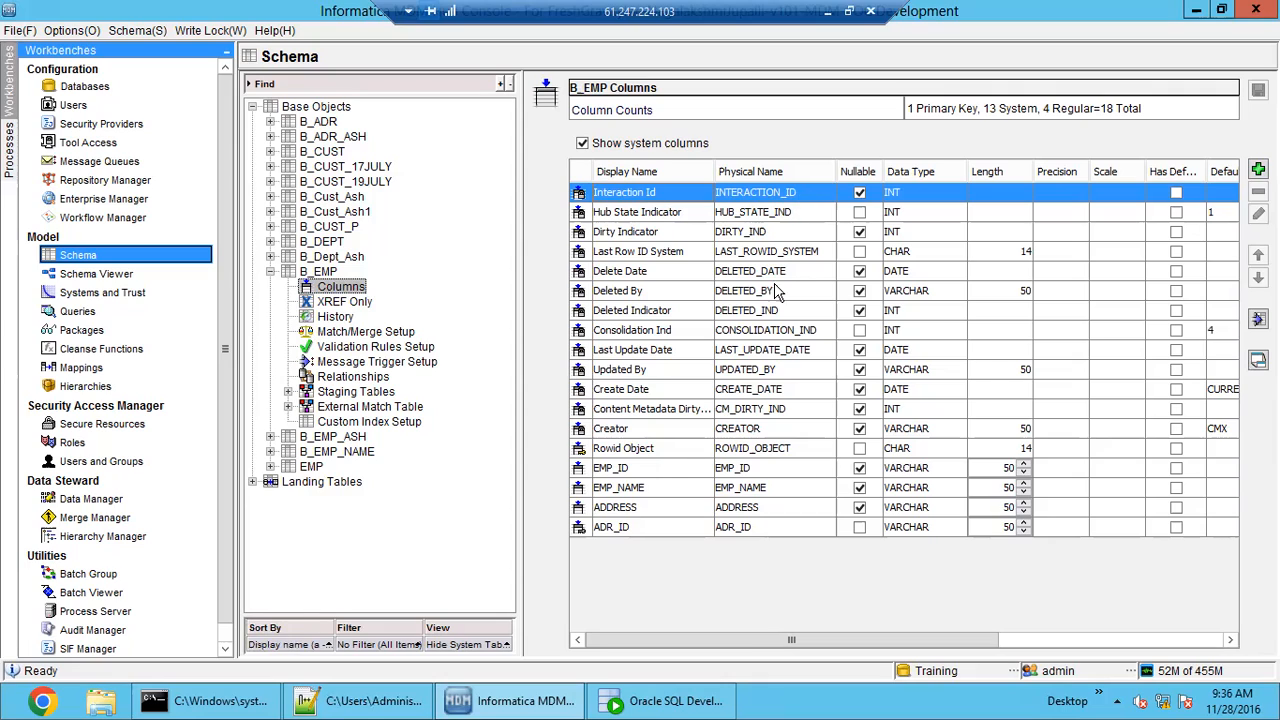
pyautogui.click(757, 215)
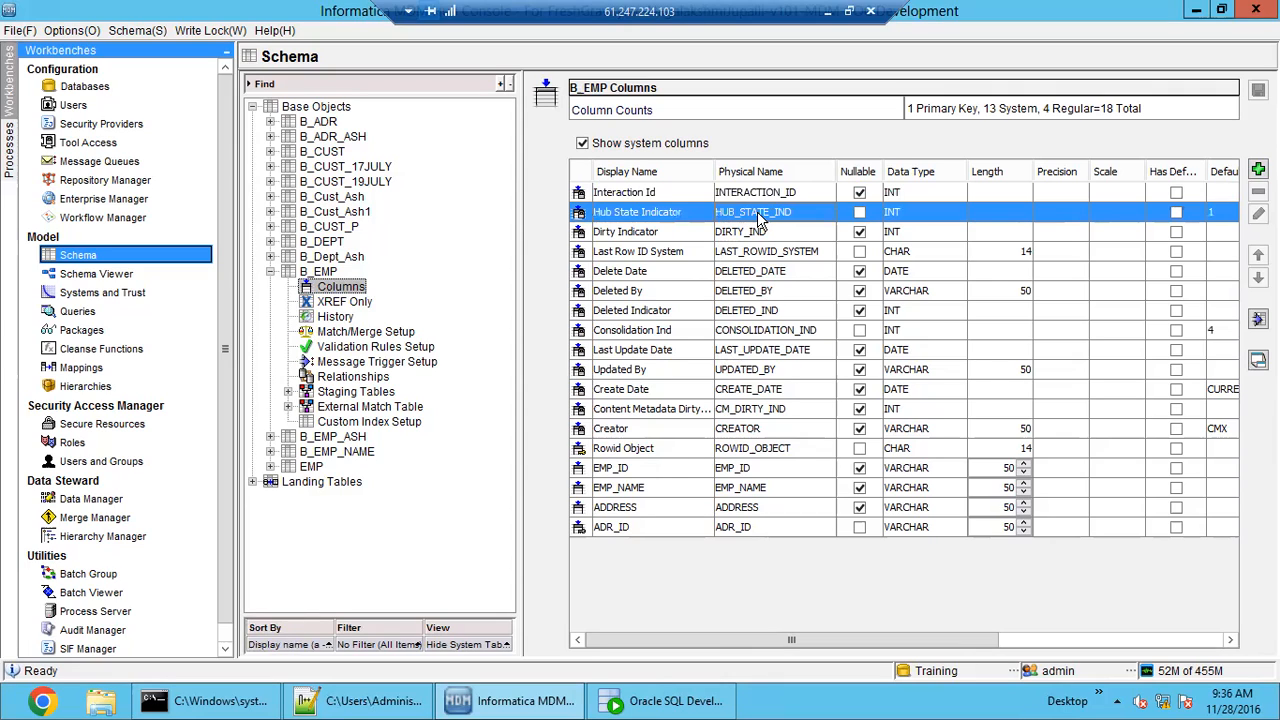
pyautogui.click(758, 231)
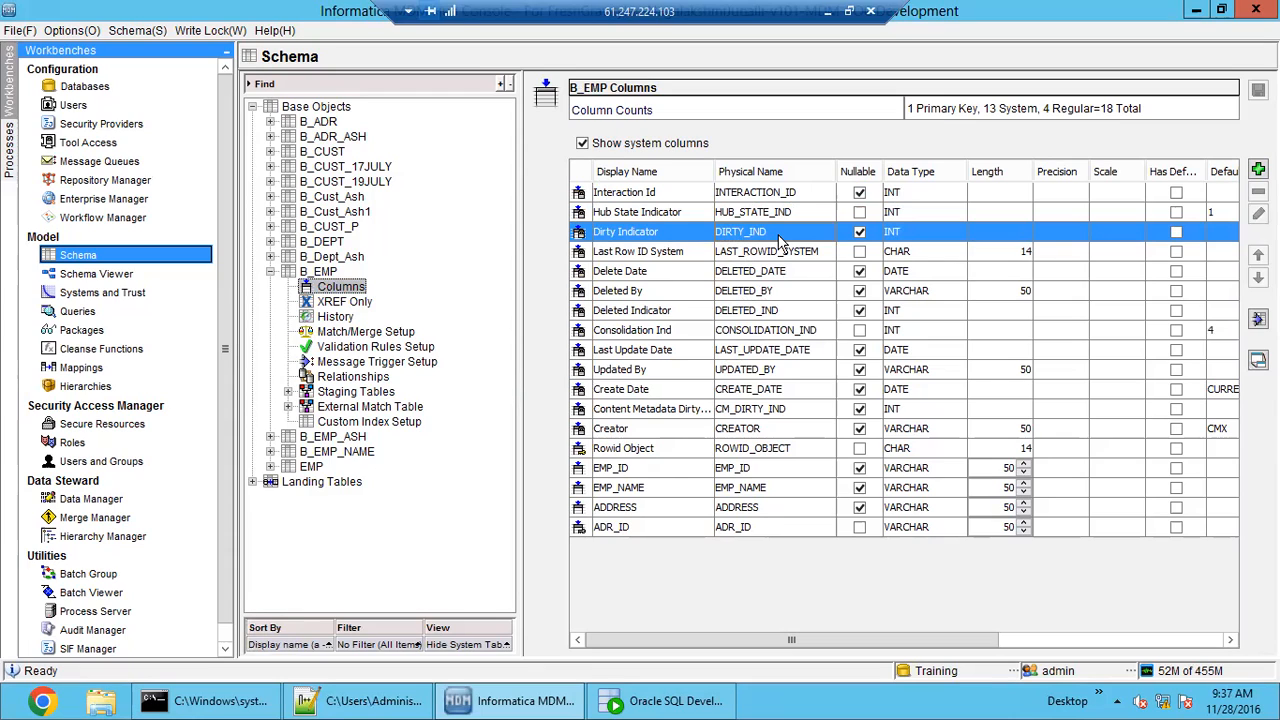
pyautogui.click(782, 256)
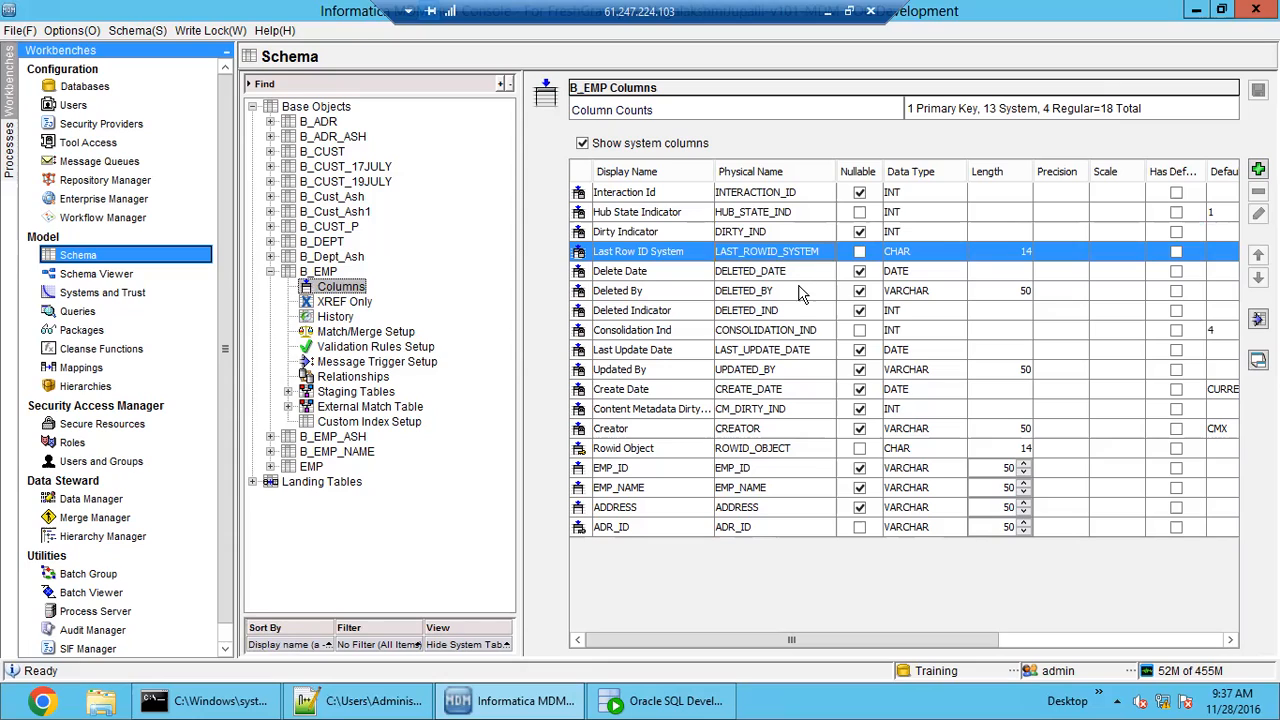
# - Examine B_EMP's deletion-tracking columns: Delete Date, Deleted By and Deleted Indicator
pyautogui.click(792, 274)
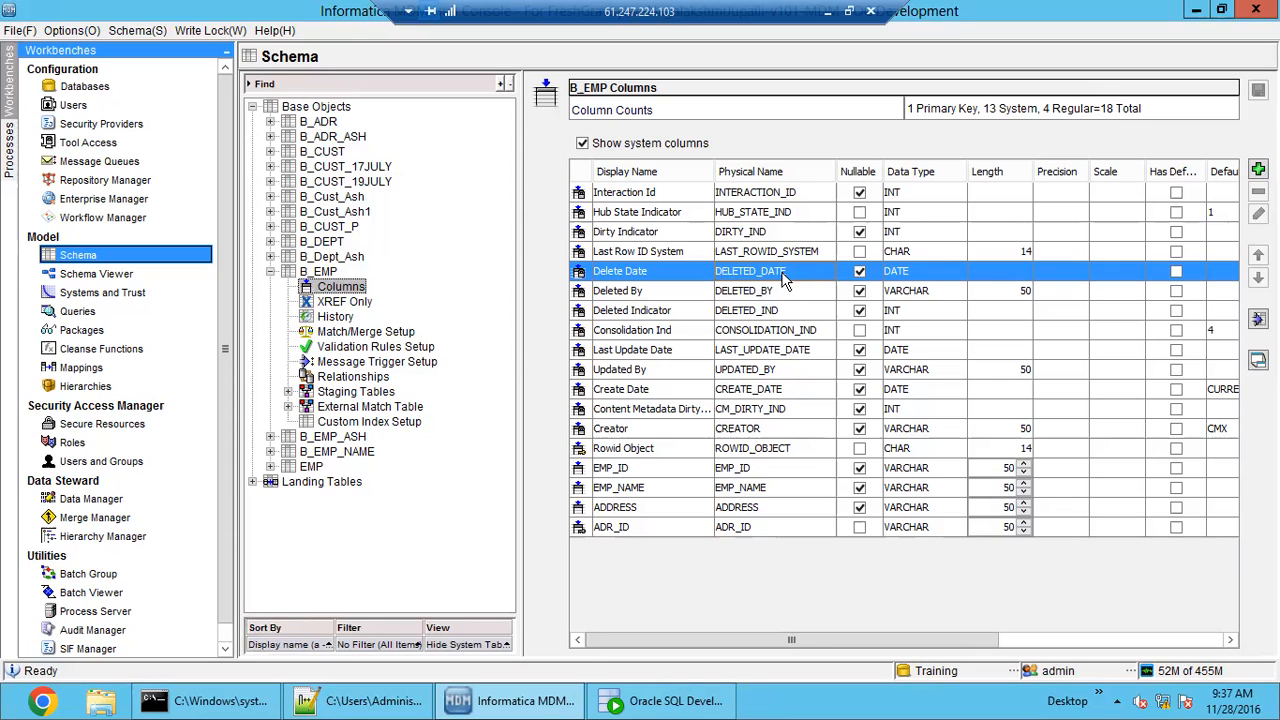
pyautogui.click(788, 290)
pyautogui.click(780, 272)
pyautogui.click(812, 298)
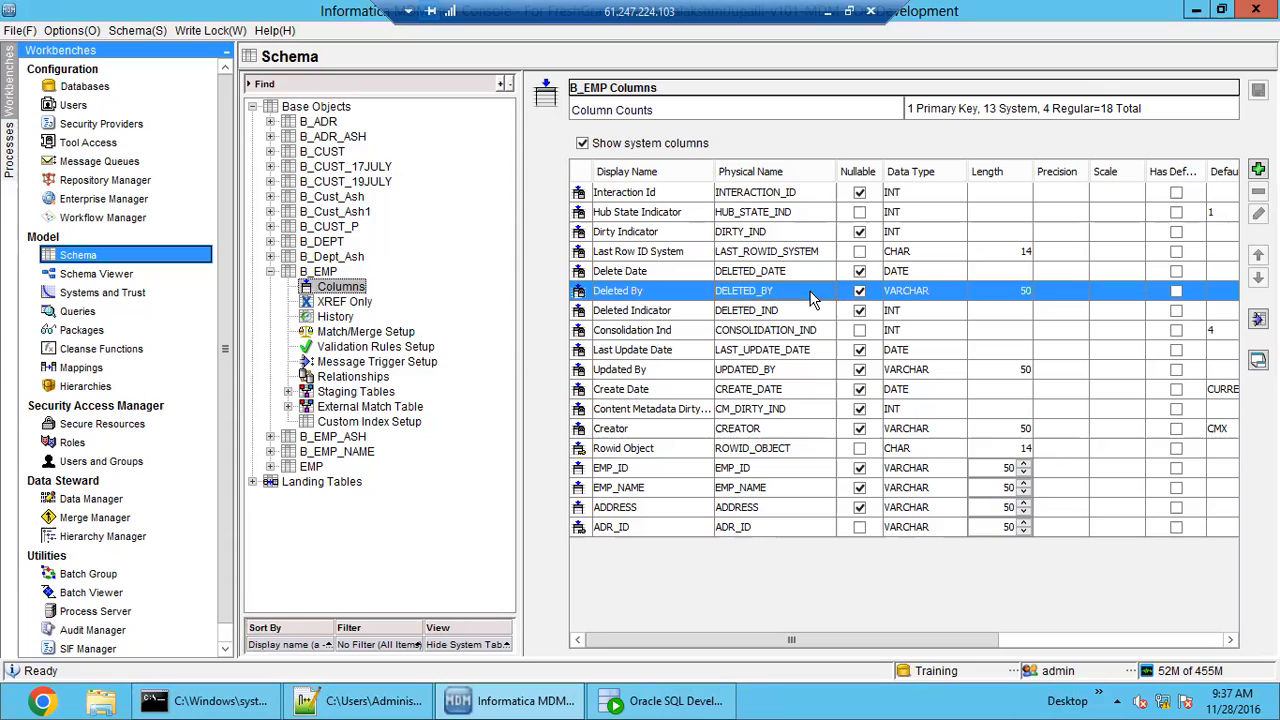
pyautogui.click(779, 314)
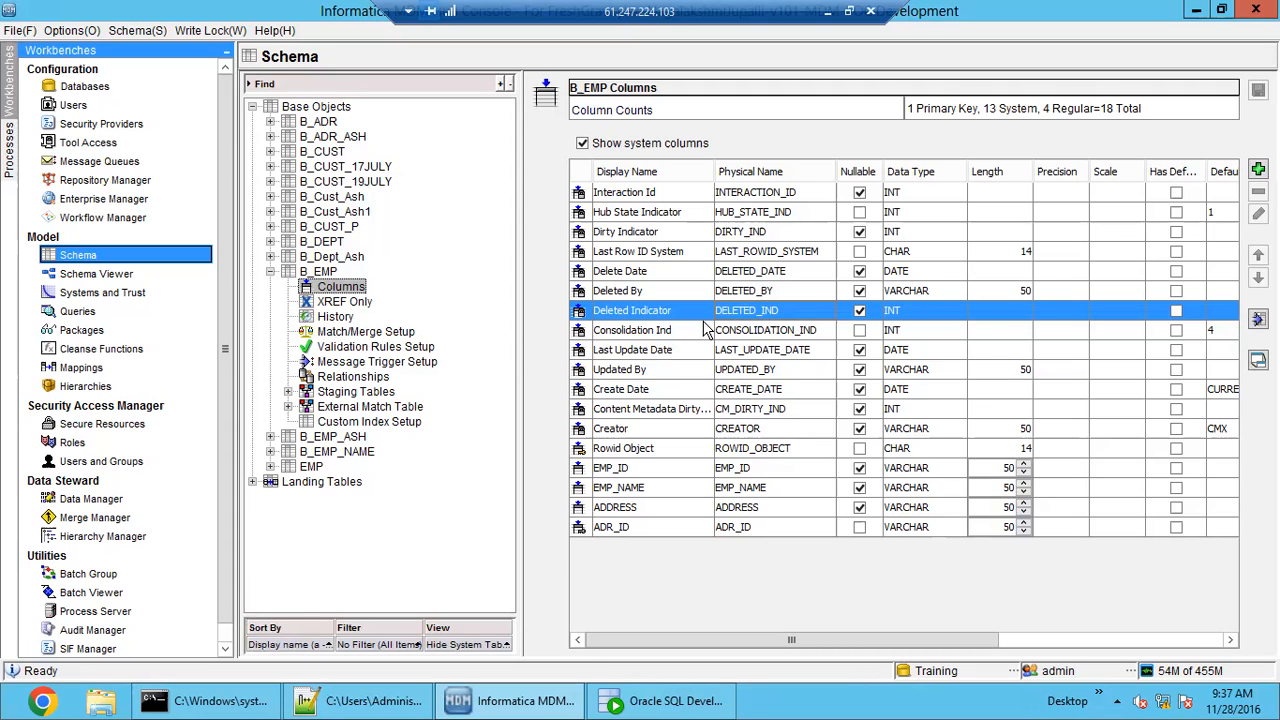
# - Examine B_EMP's remaining system columns one by one, from Consolidation Ind through Rowid Object
pyautogui.click(800, 332)
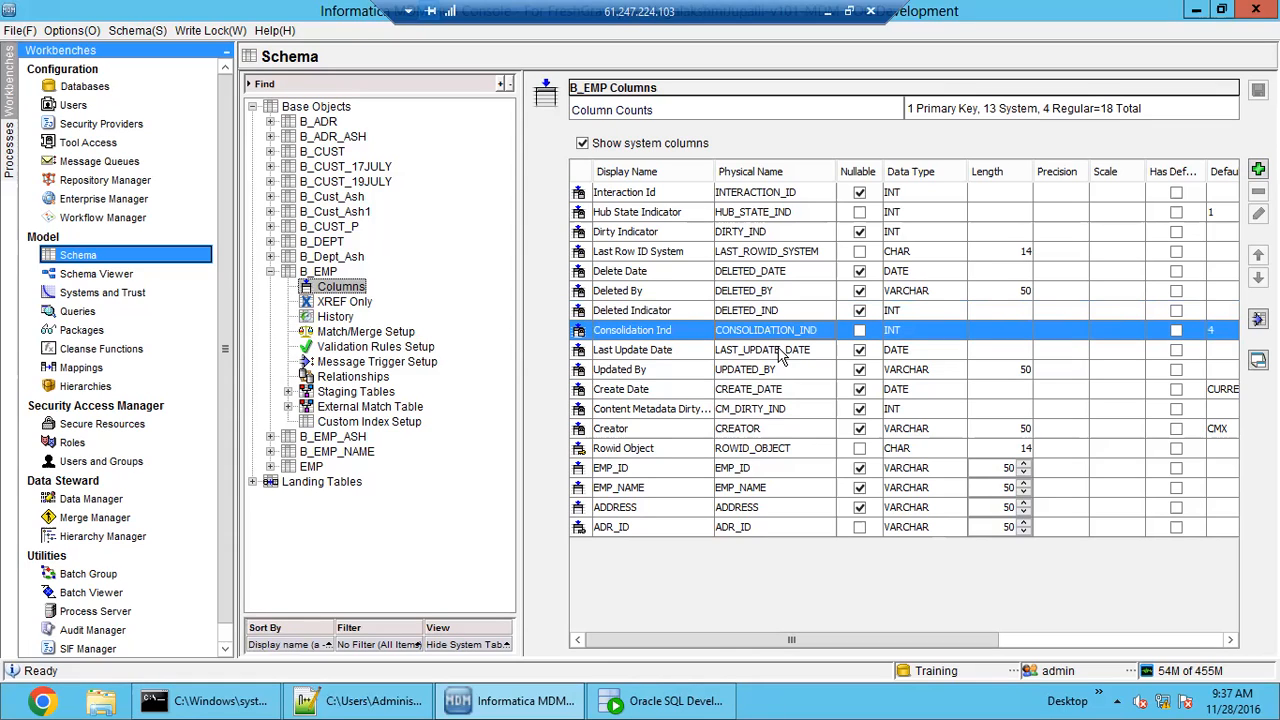
pyautogui.click(775, 352)
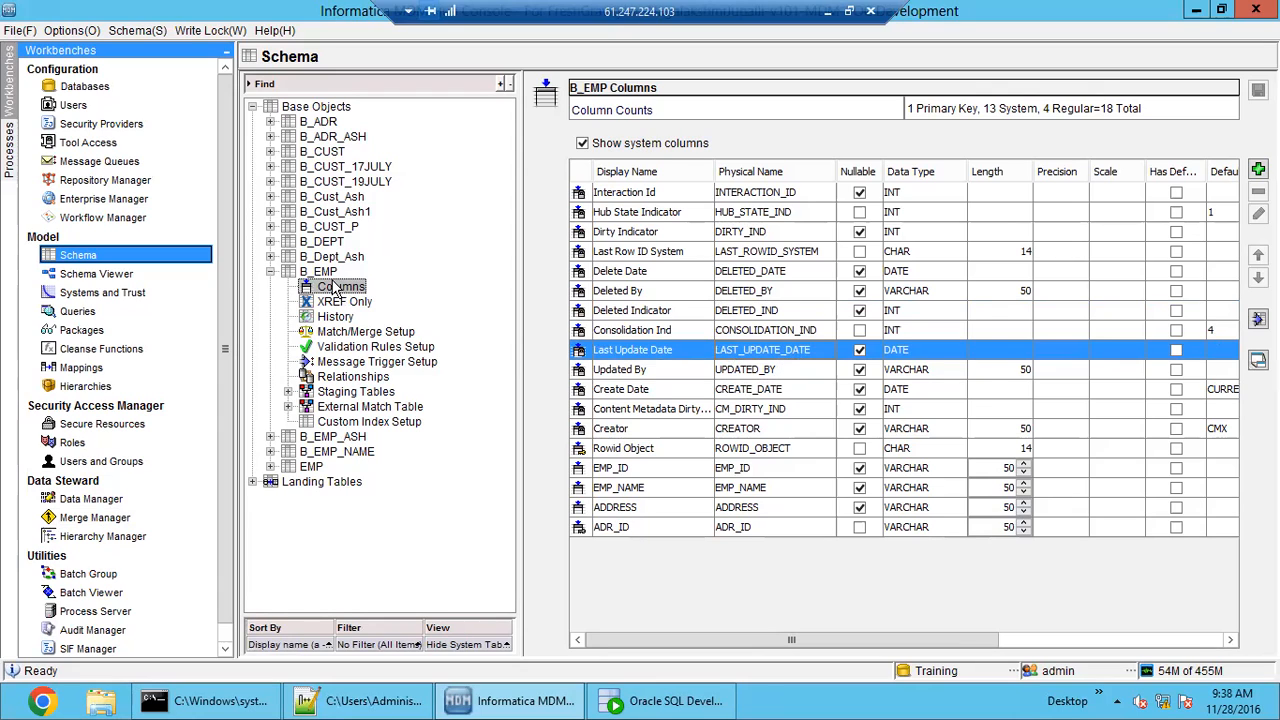
pyautogui.click(755, 374)
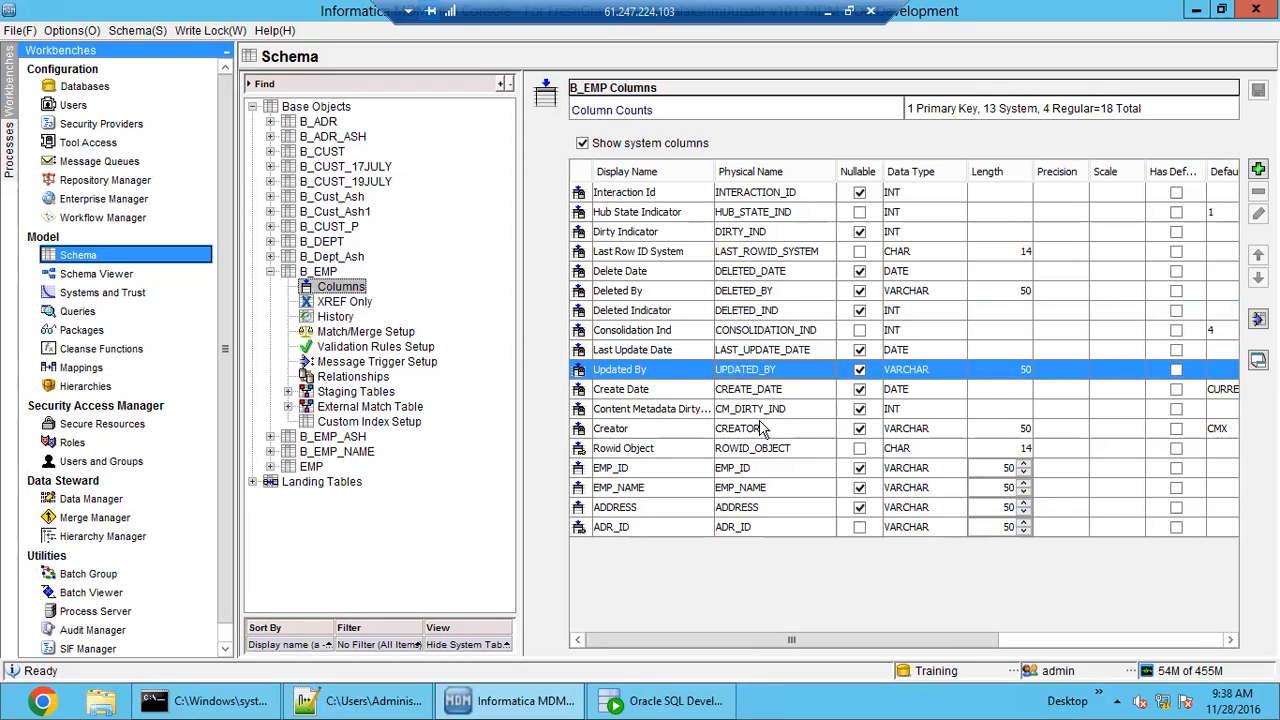
pyautogui.click(783, 394)
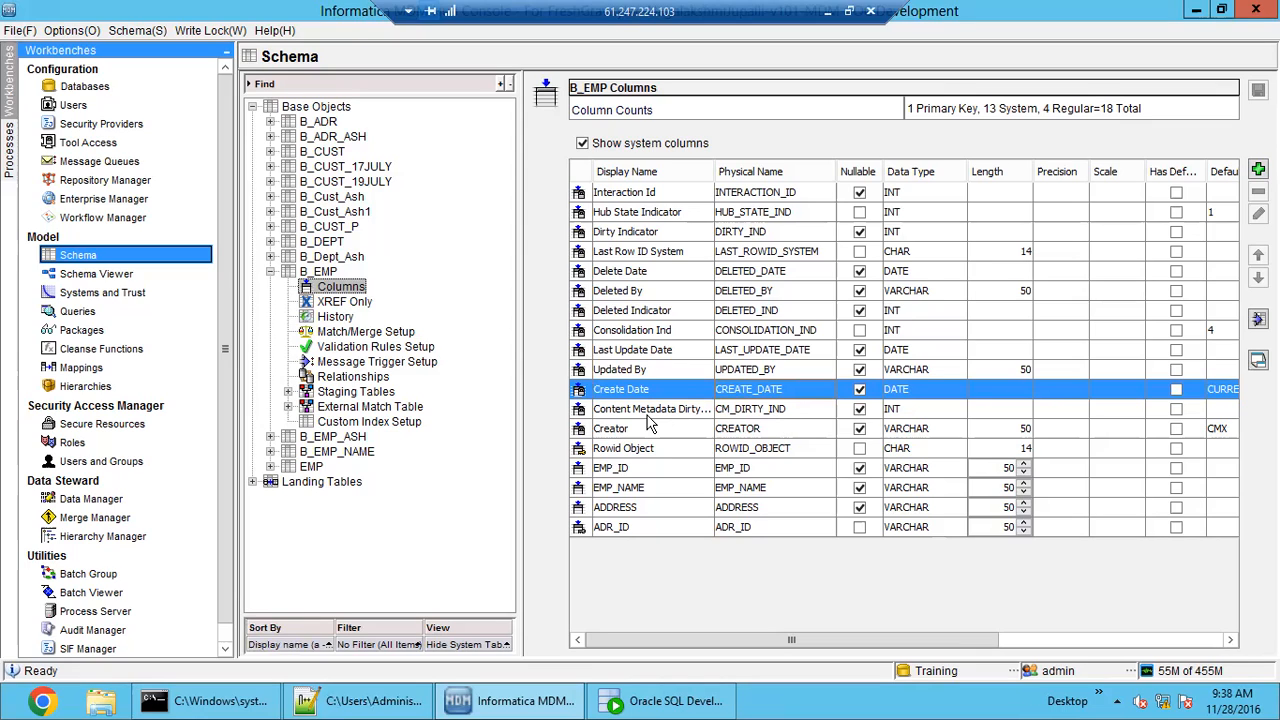
pyautogui.click(684, 413)
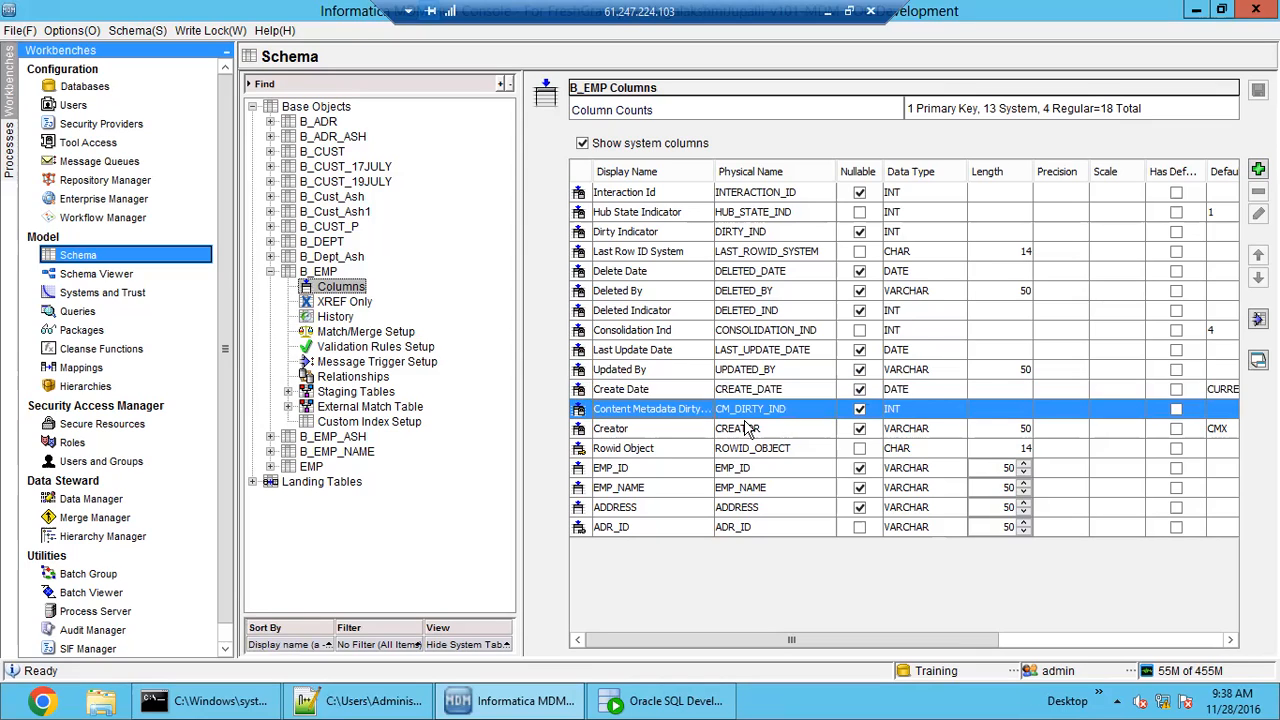
pyautogui.click(750, 432)
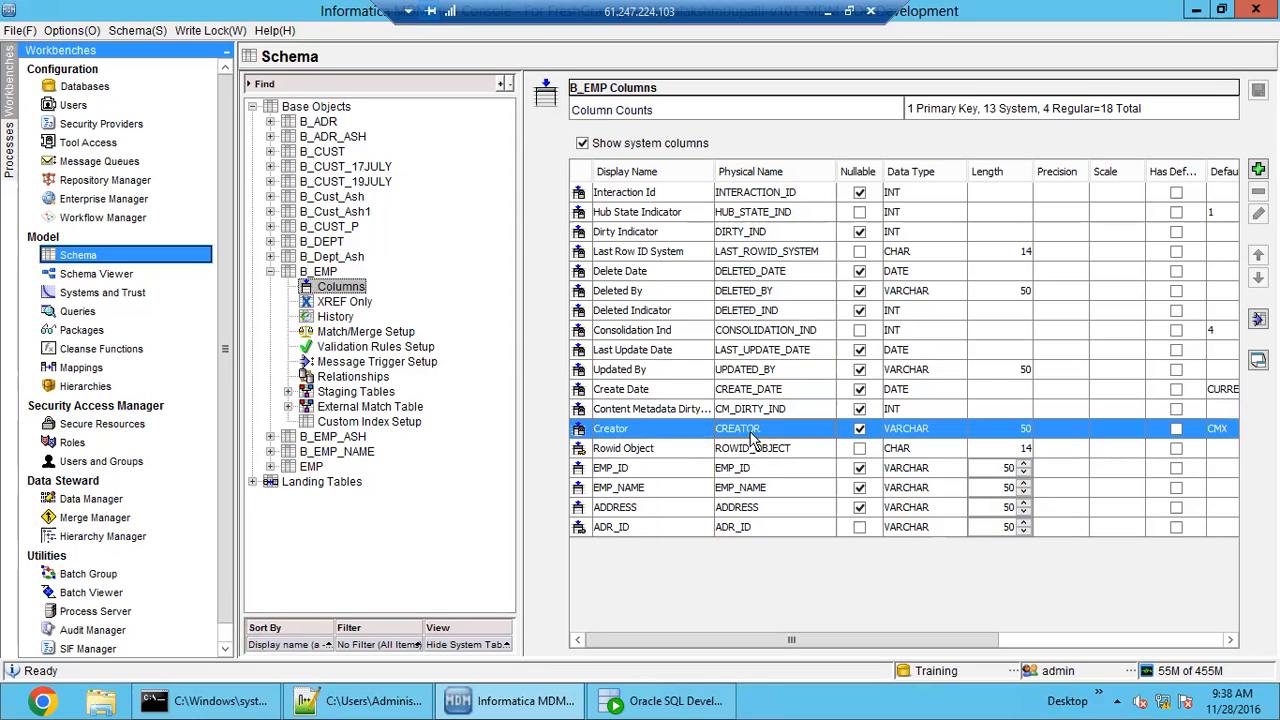
pyautogui.click(679, 452)
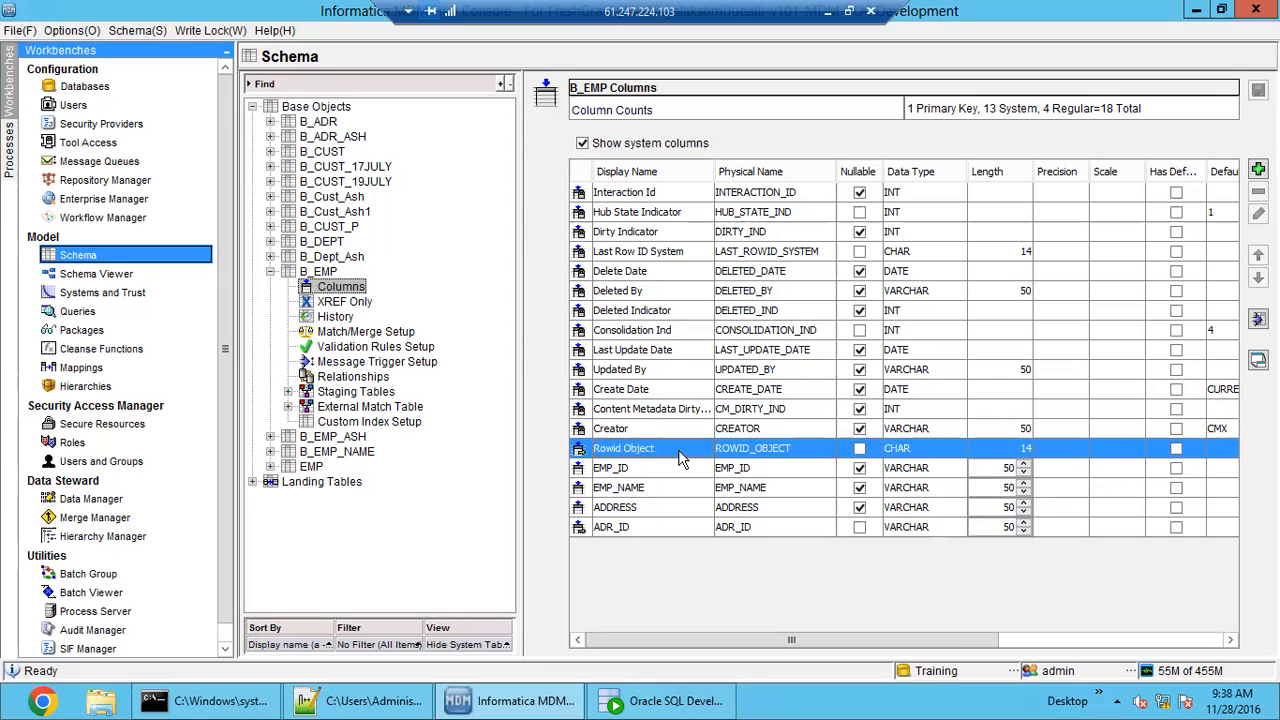
# - Look over B_EMP's user-defined columns, from EMP_ID through ADR_ID
pyautogui.click(724, 522)
pyautogui.click(737, 472)
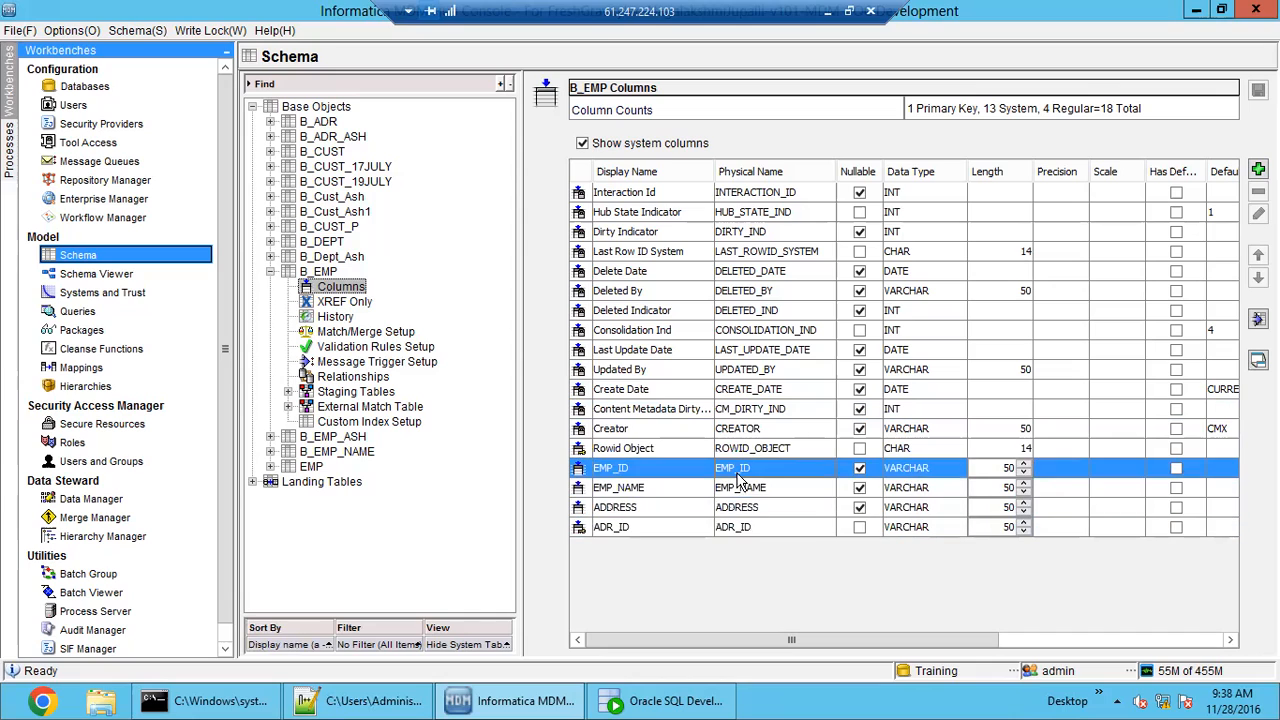
pyautogui.click(742, 526)
pyautogui.click(752, 488)
pyautogui.click(755, 528)
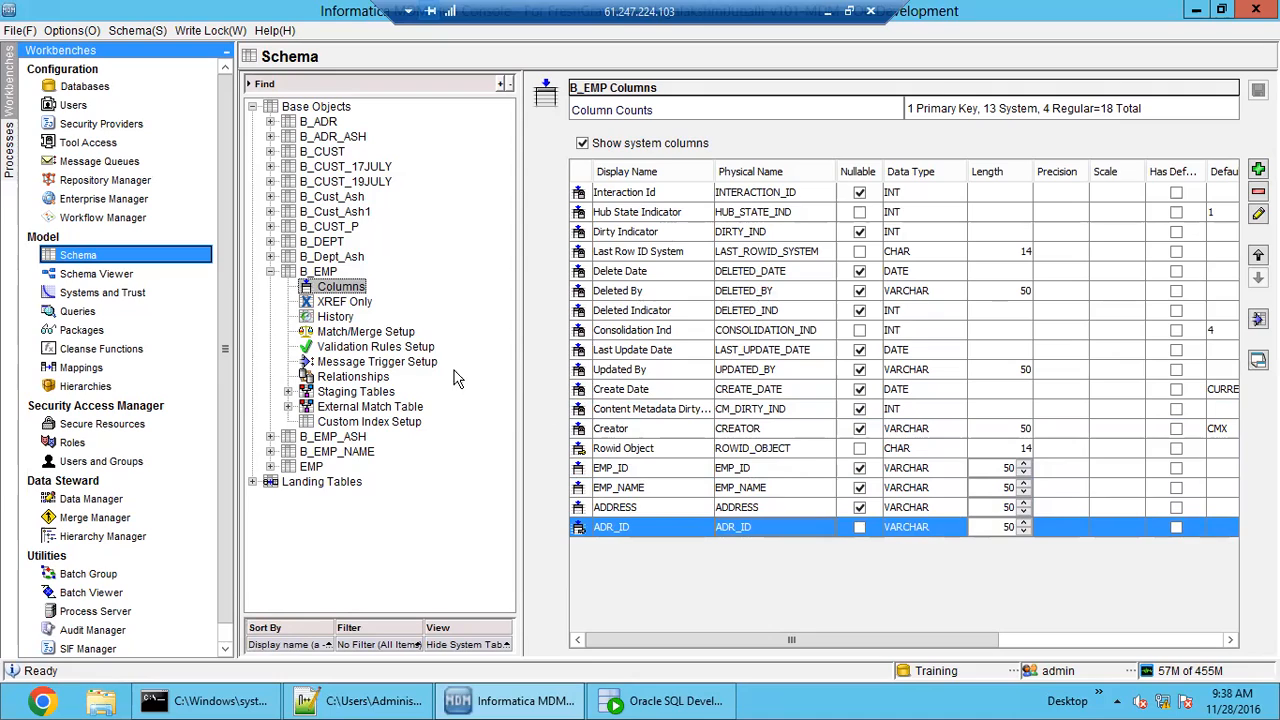
# - View B_EMP's cross-reference table identity and its history table status
pyautogui.click(340, 316)
pyautogui.click(344, 302)
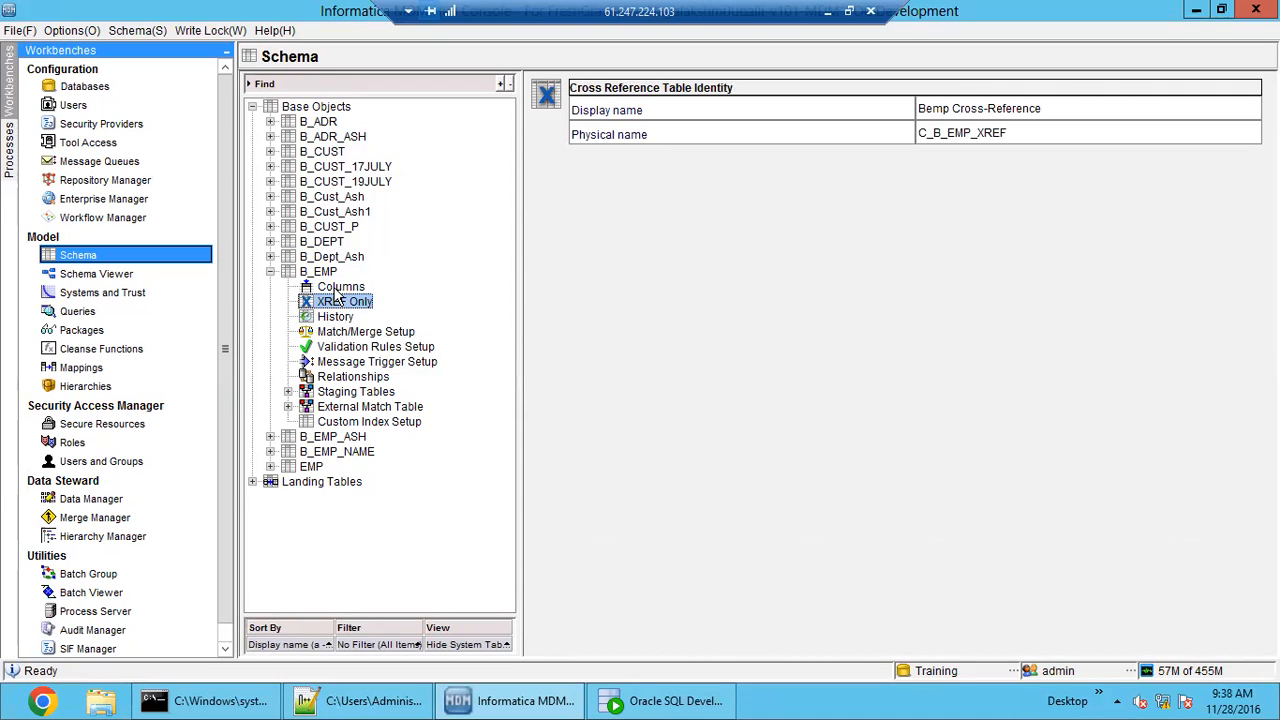
pyautogui.click(335, 317)
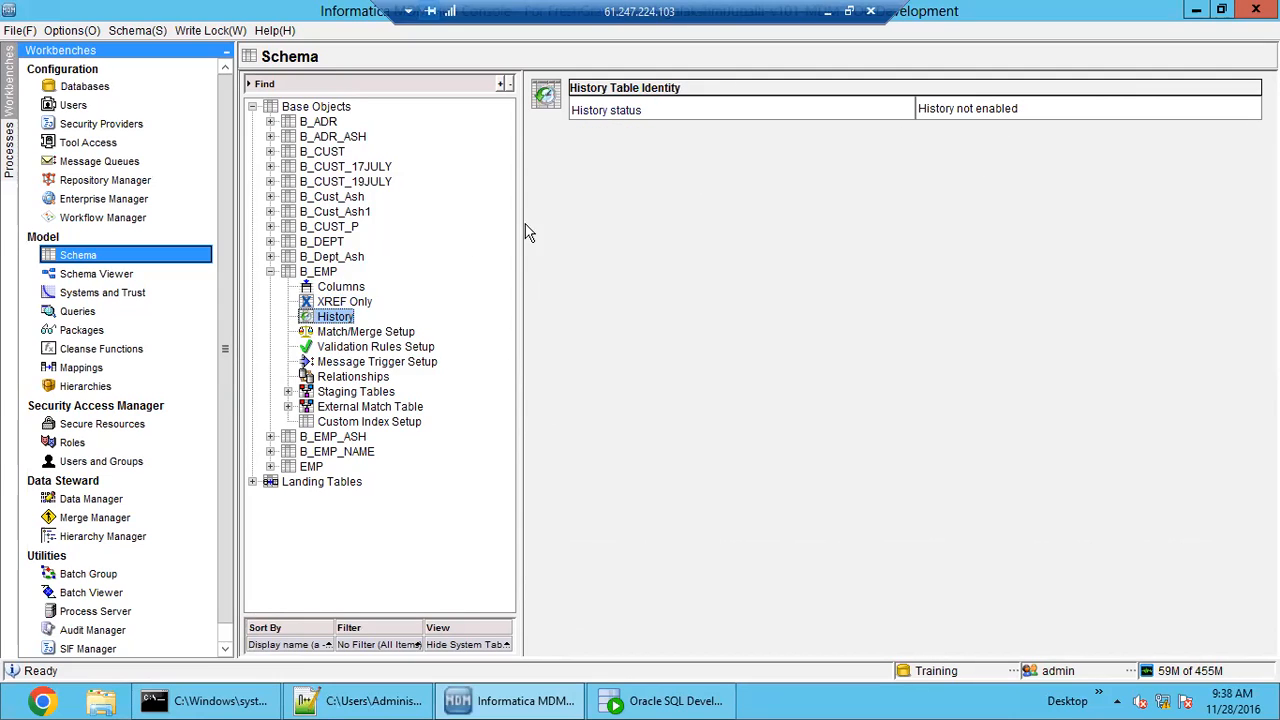
pyautogui.moveTo(951, 110); pyautogui.dragTo(1063, 111)
pyautogui.click(977, 157)
# - Open B_EMP's Match/Merge Setup, check the match column count and examine the EX_CITY and Person_Name match columns
pyautogui.click(336, 346)
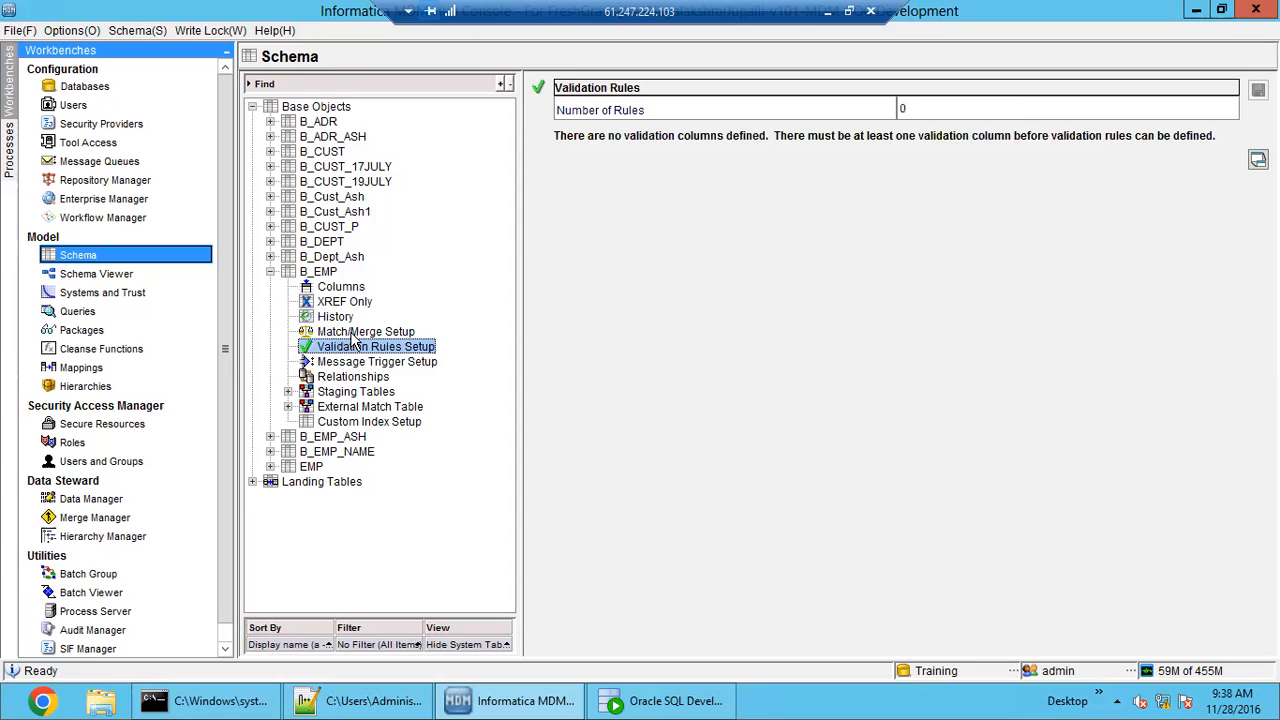
pyautogui.click(358, 332)
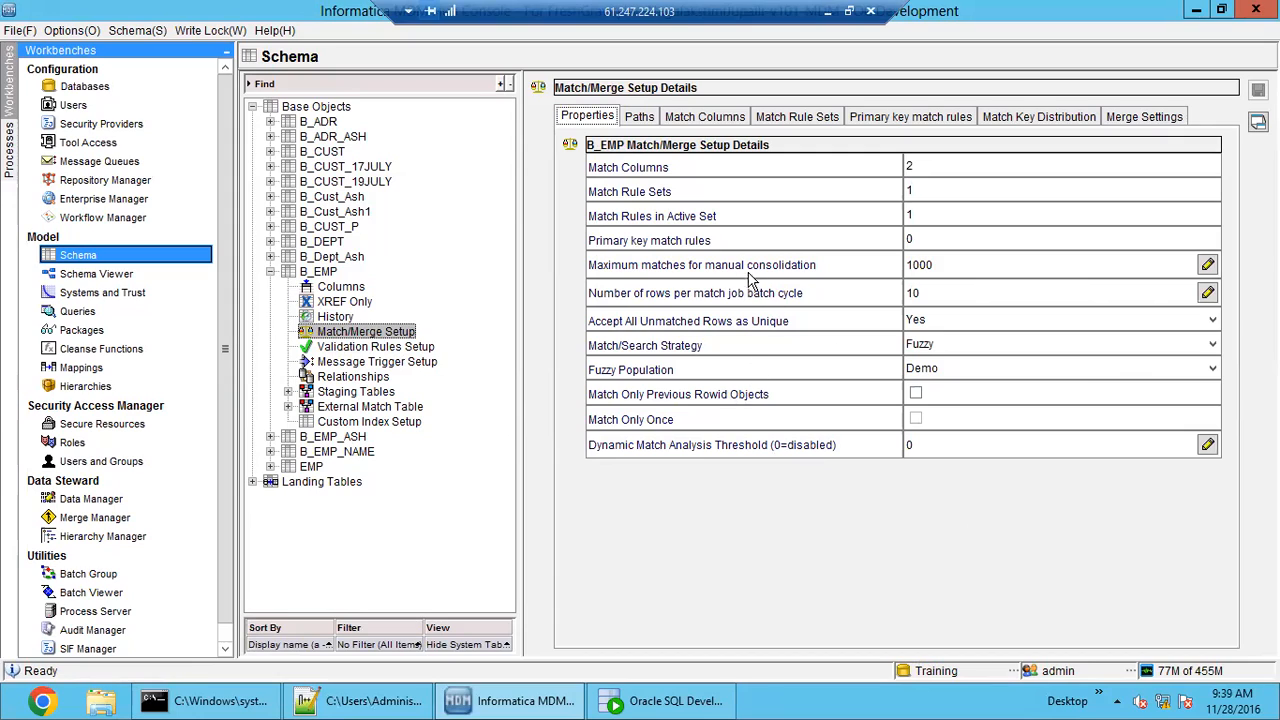
pyautogui.click(914, 166)
pyautogui.moveTo(914, 166); pyautogui.dragTo(892, 166)
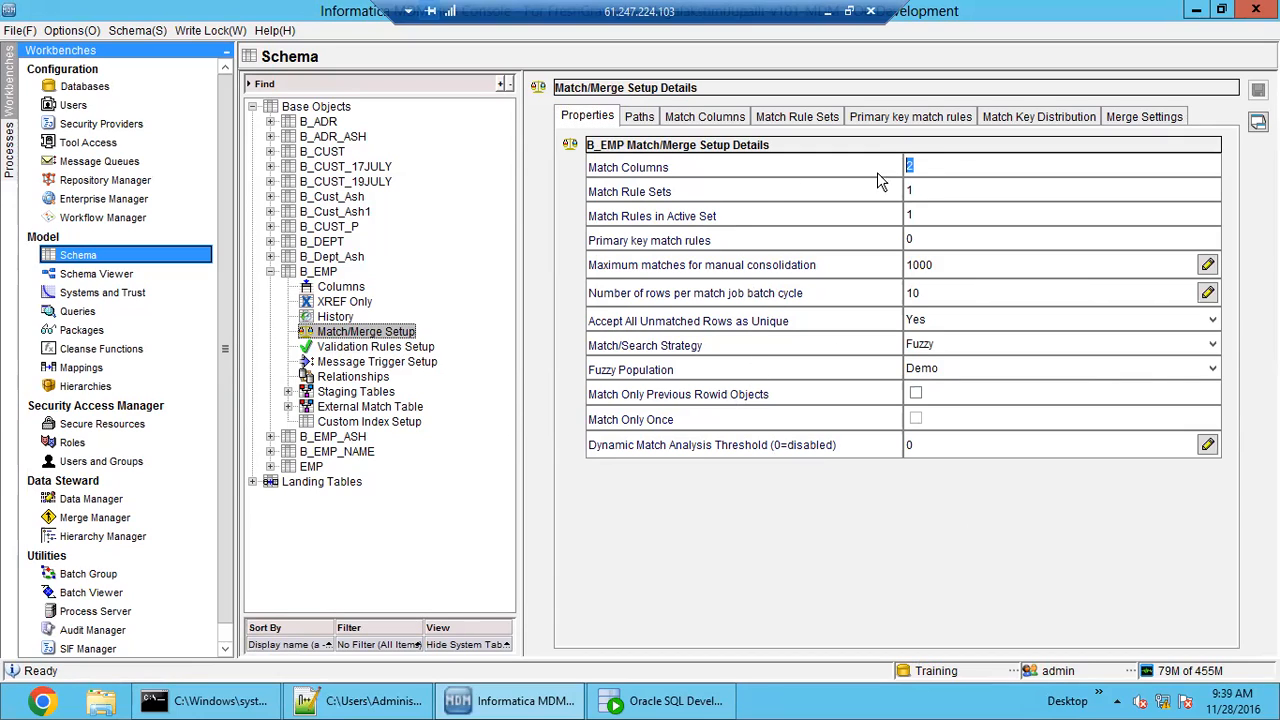
pyautogui.click(705, 117)
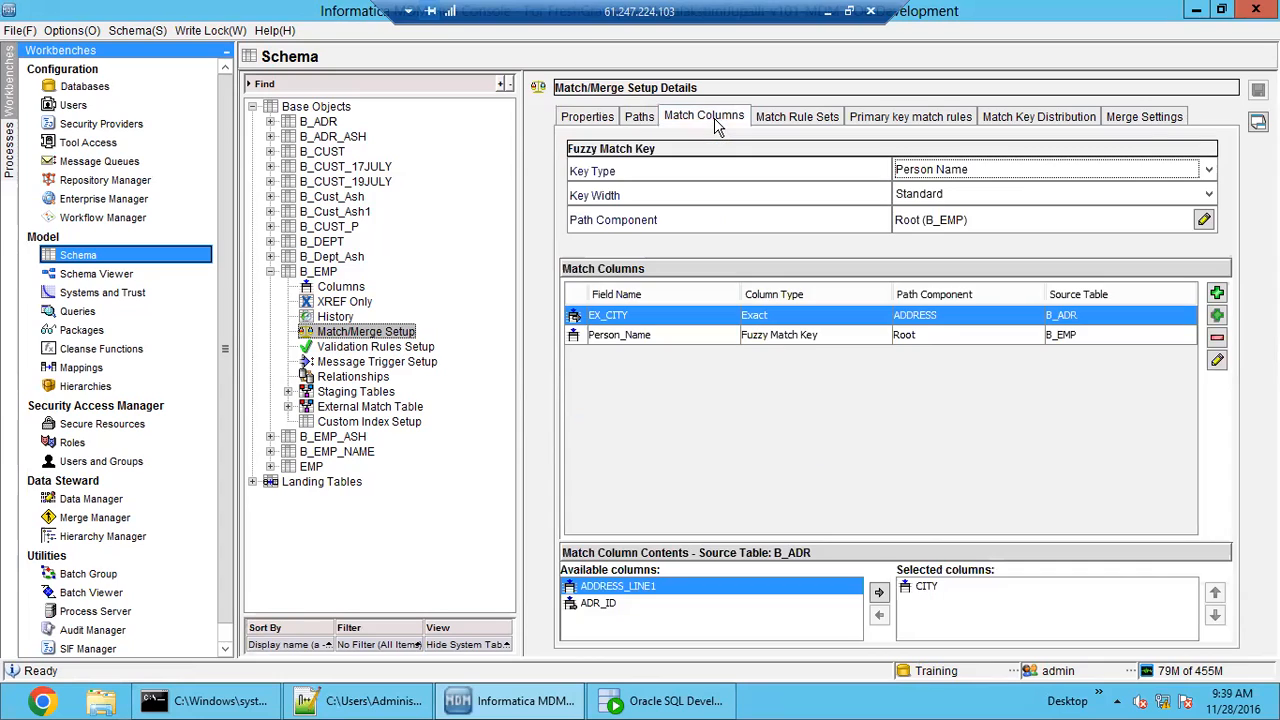
pyautogui.click(678, 335)
pyautogui.click(670, 315)
pyautogui.click(670, 335)
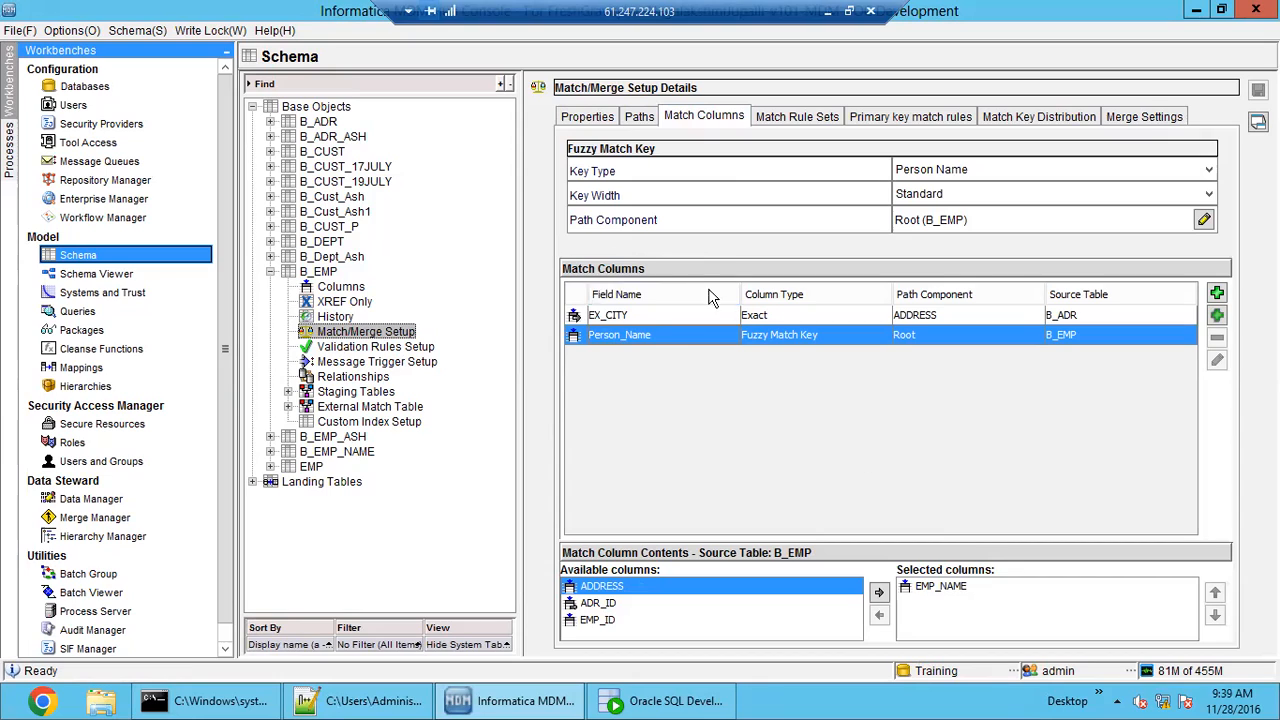
# - Check the match rule set count against the MRS_EMP rule set and return to the Match/Merge Setup properties
pyautogui.click(587, 117)
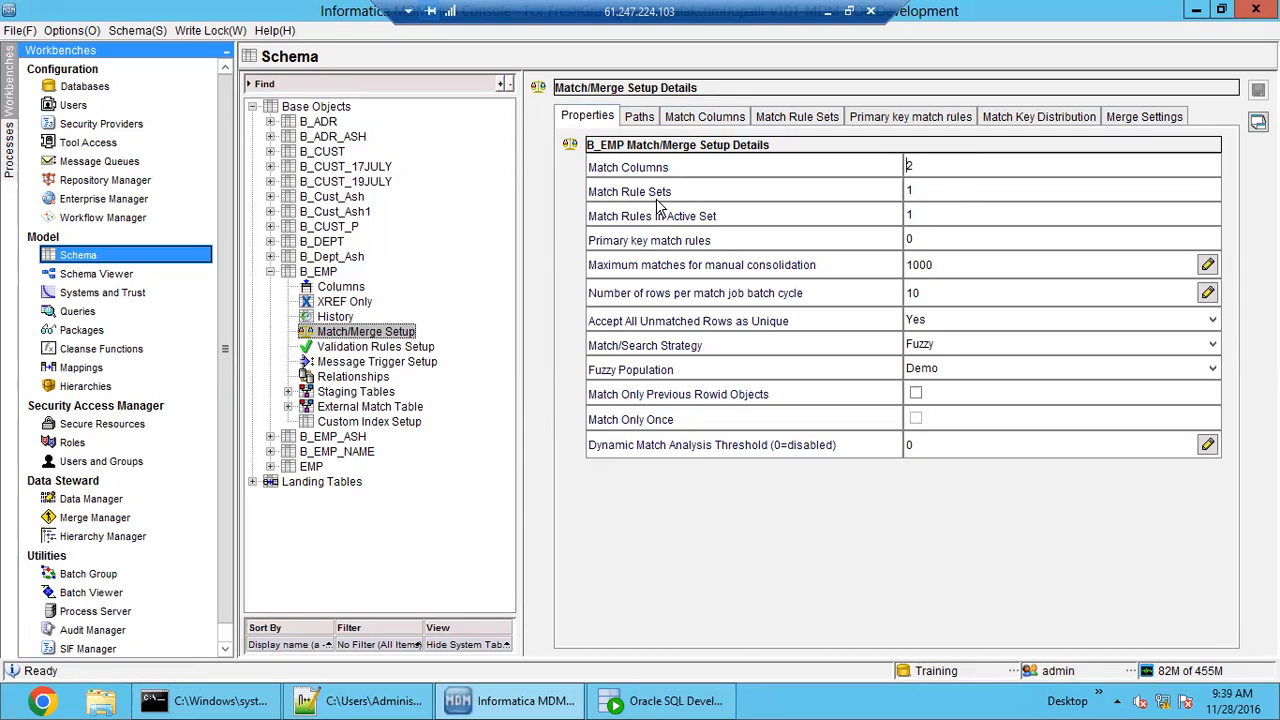
pyautogui.doubleClick(903, 189)
pyautogui.click(704, 118)
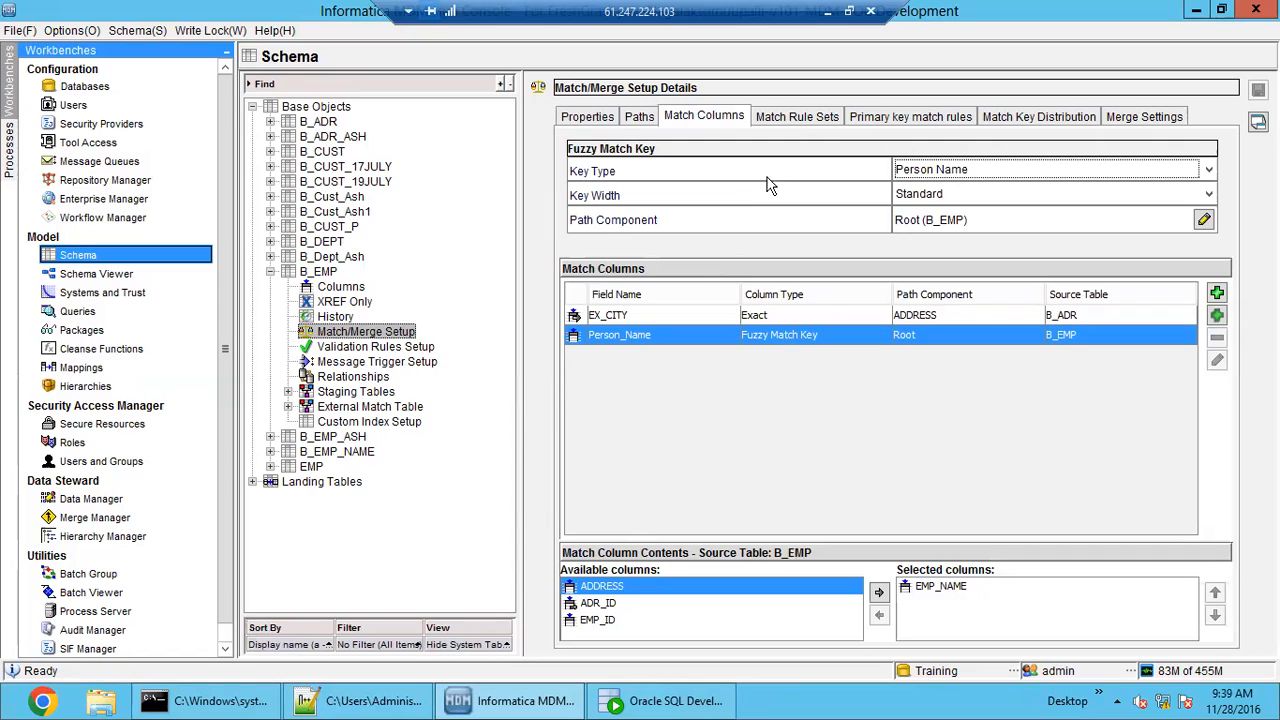
pyautogui.click(806, 118)
pyautogui.click(610, 160)
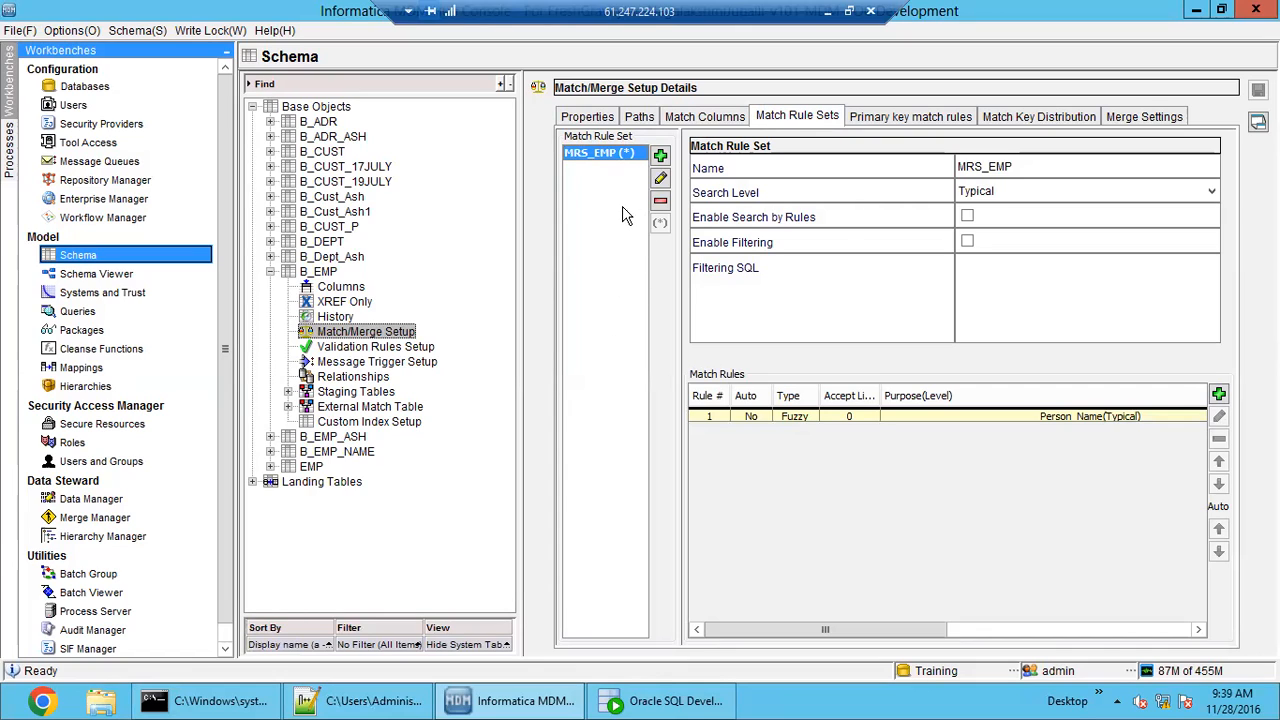
pyautogui.click(590, 117)
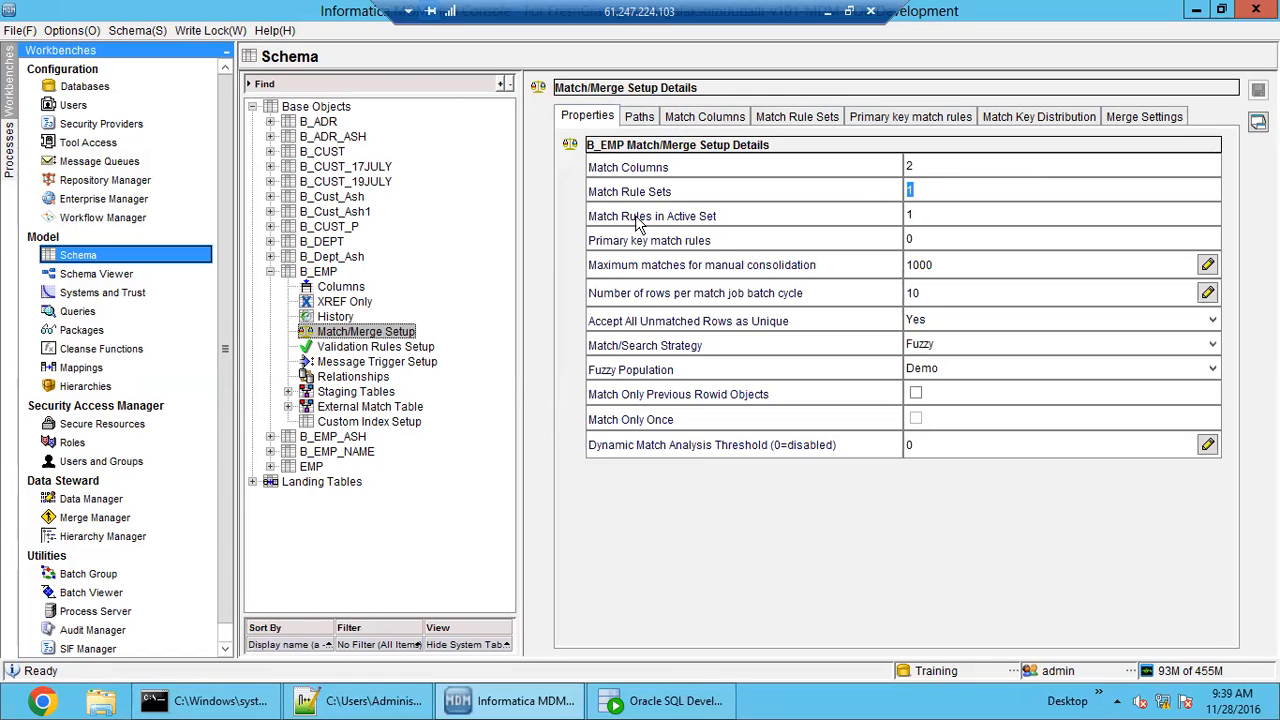
# - Check the active set's match rule count against the Person_Name rule in MRS_EMP and return to the Match/Merge Setup properties
pyautogui.click(916, 215)
pyautogui.click(796, 116)
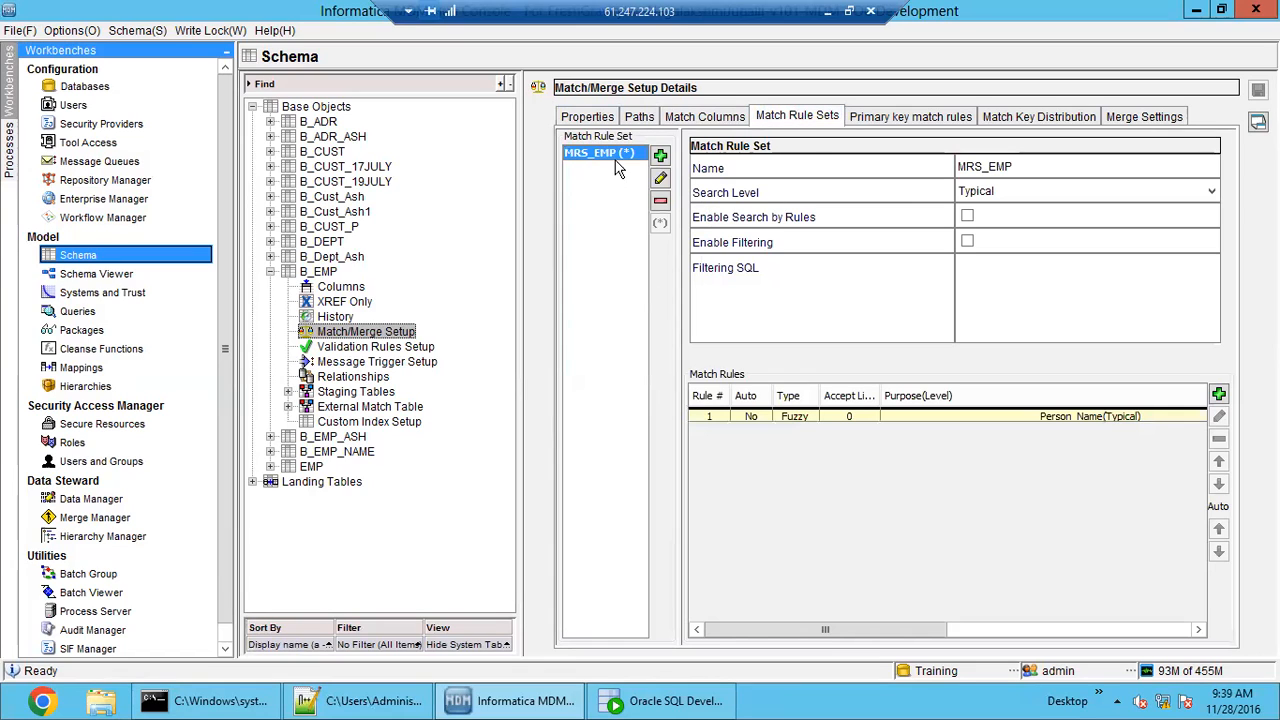
pyautogui.click(946, 418)
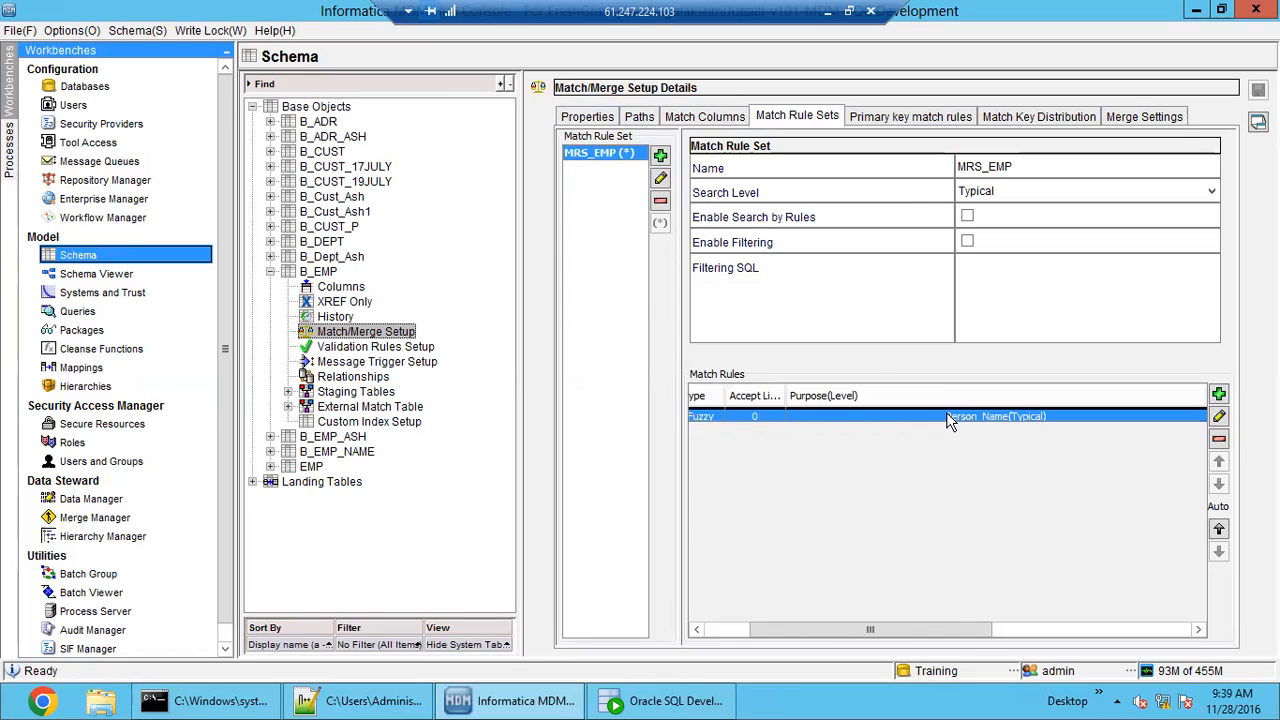
pyautogui.moveTo(862, 630); pyautogui.dragTo(780, 612)
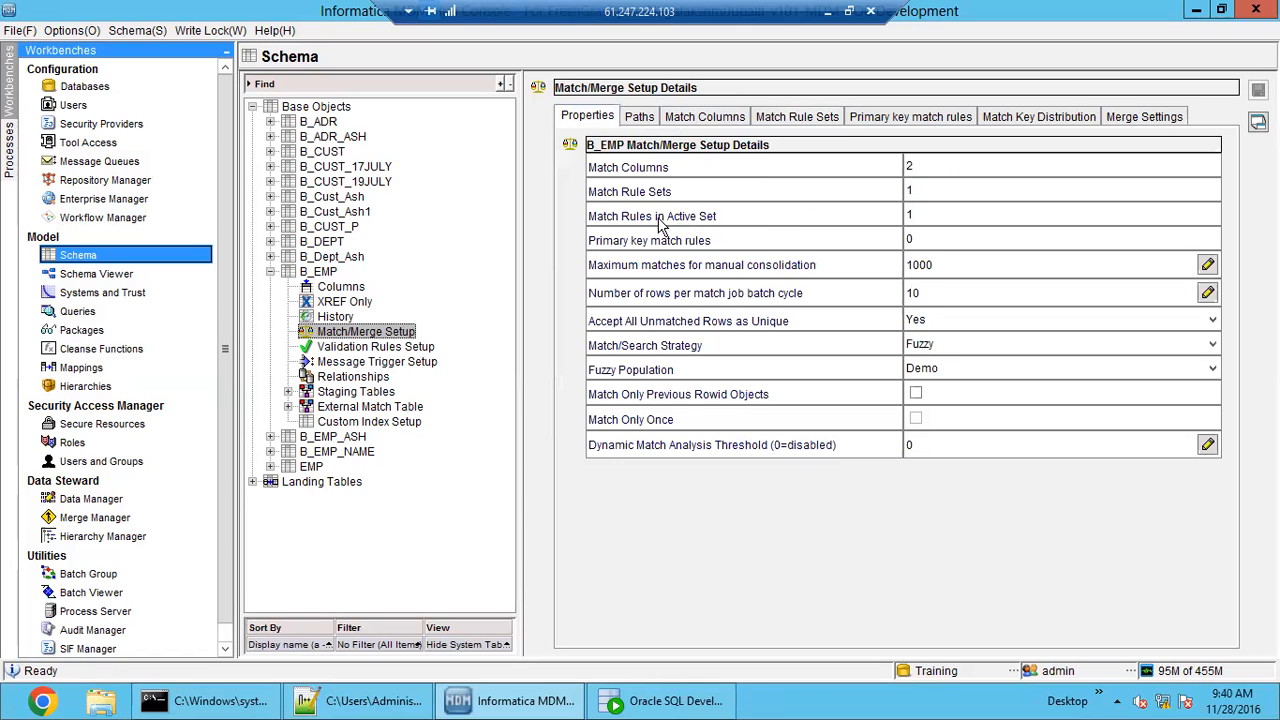
pyautogui.doubleClick(909, 213)
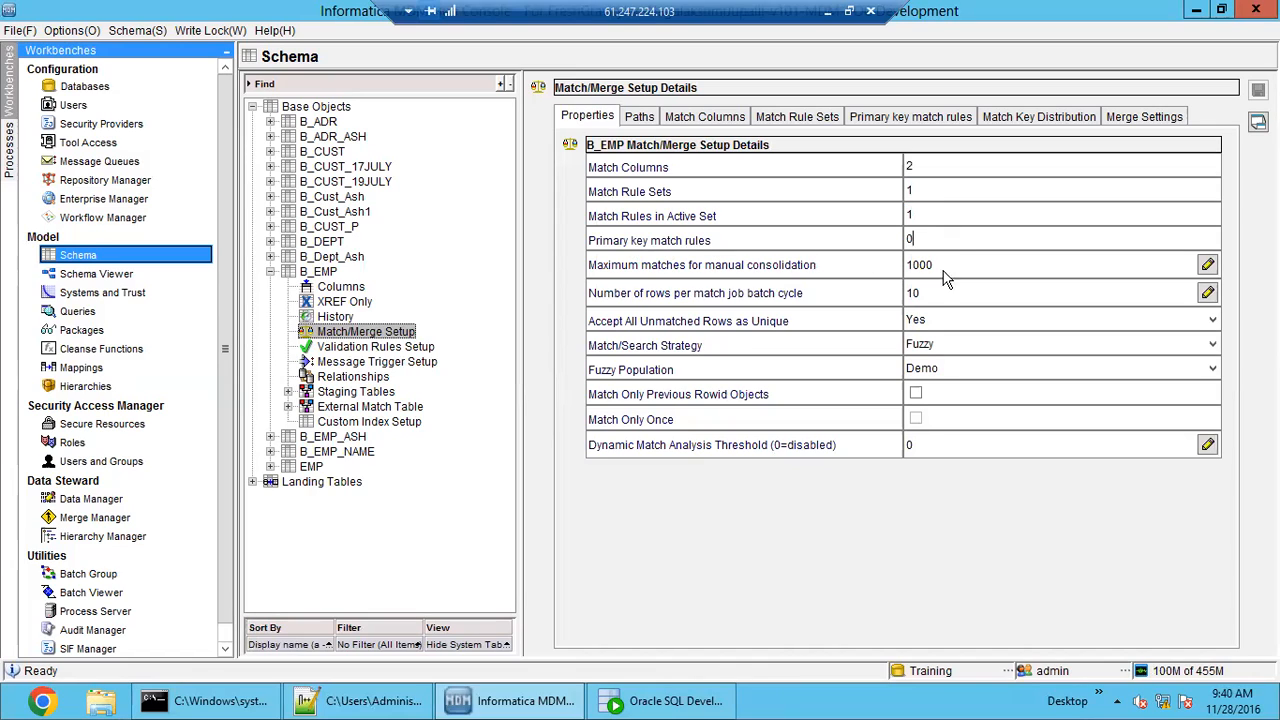
# - Compare the MRS_EMP match rule set with B_EMP's primary key match rules
pyautogui.click(789, 121)
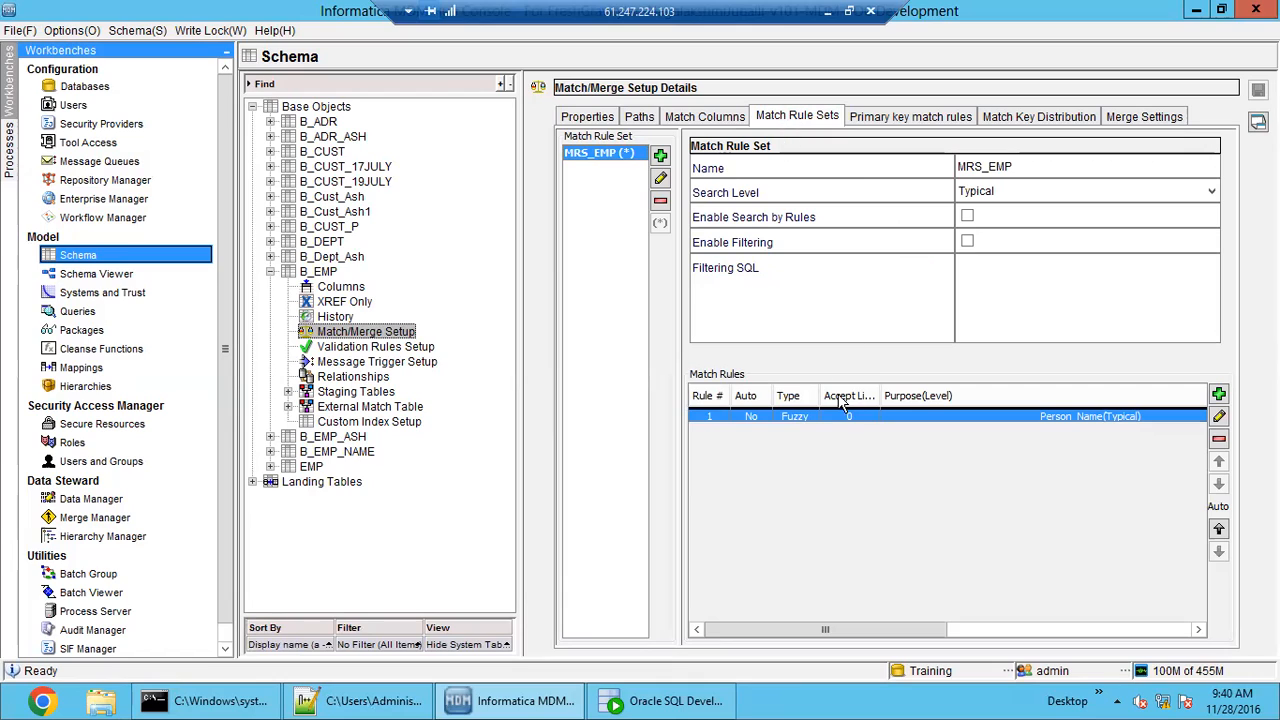
pyautogui.click(924, 118)
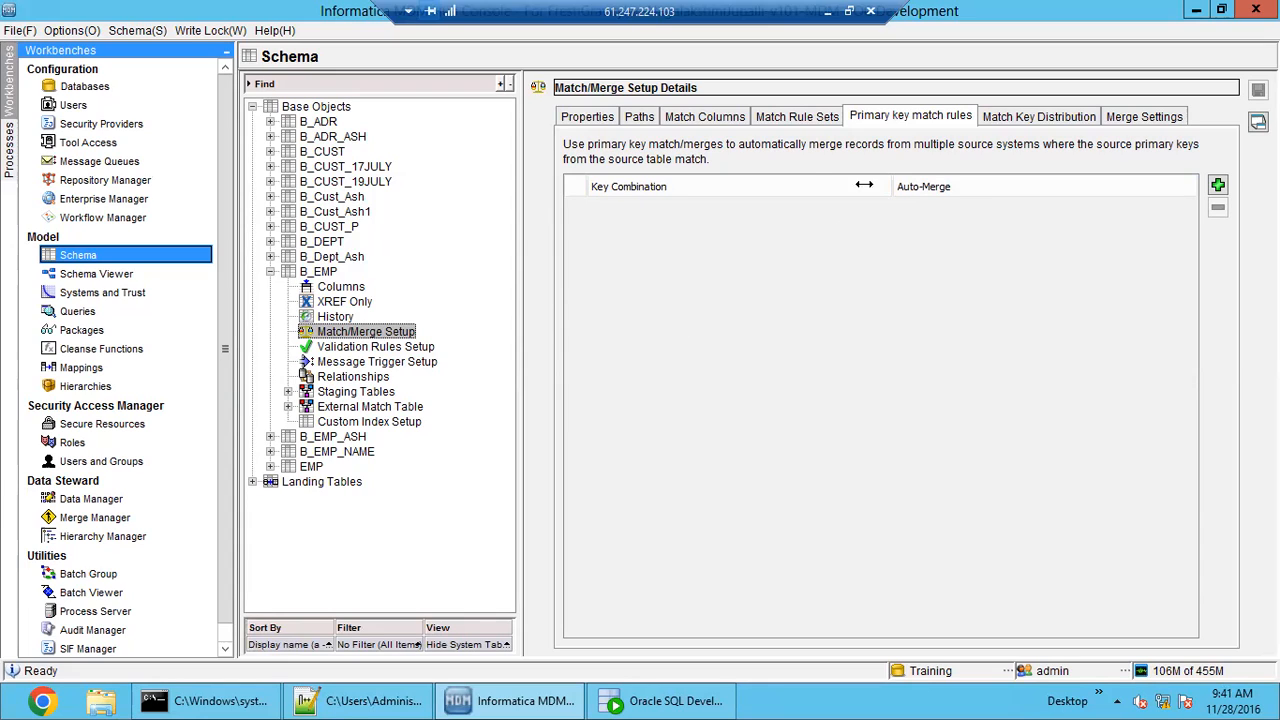
pyautogui.click(792, 117)
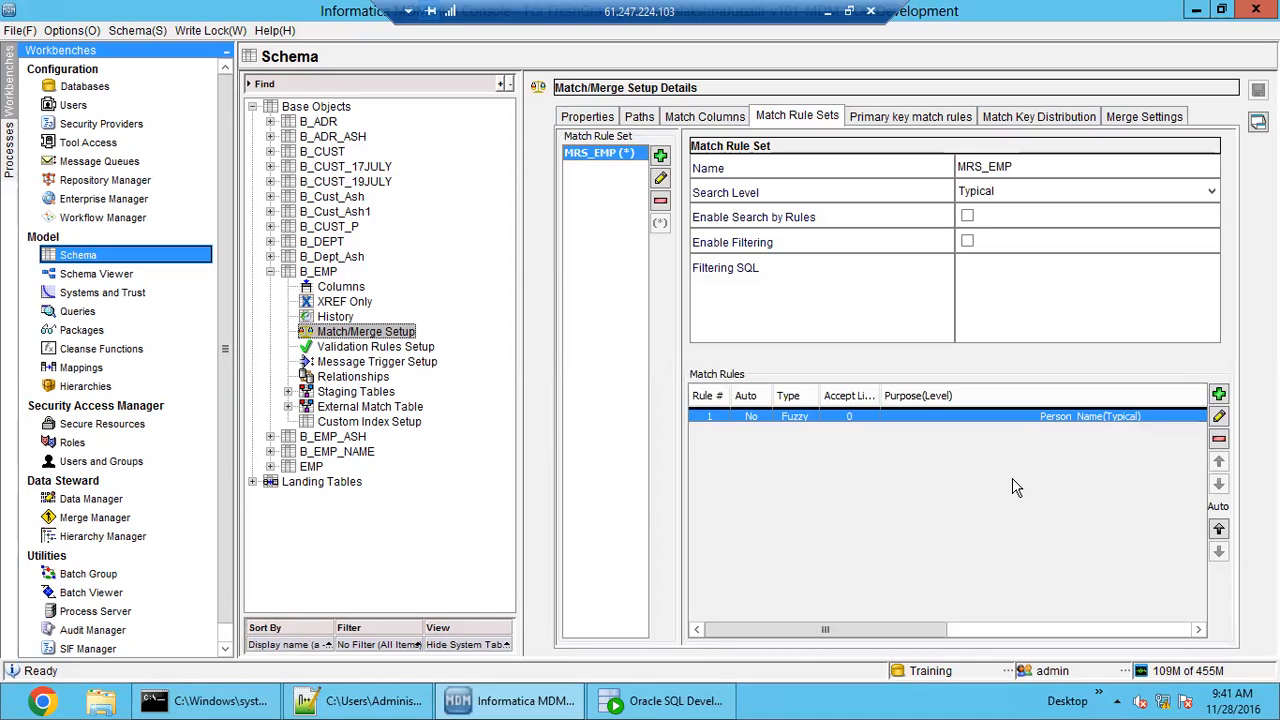
pyautogui.click(928, 118)
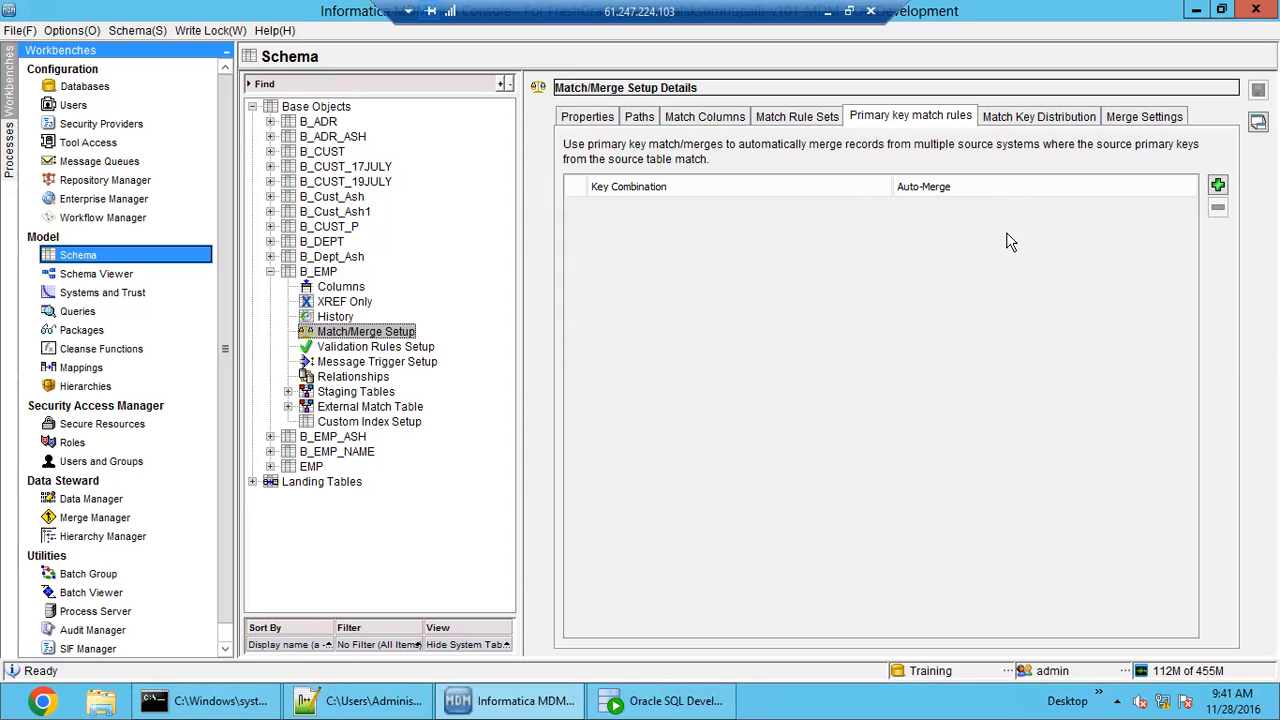
# - Open B_EMP's match key distribution and view the record values behind several of the listed match keys
pyautogui.click(1052, 128)
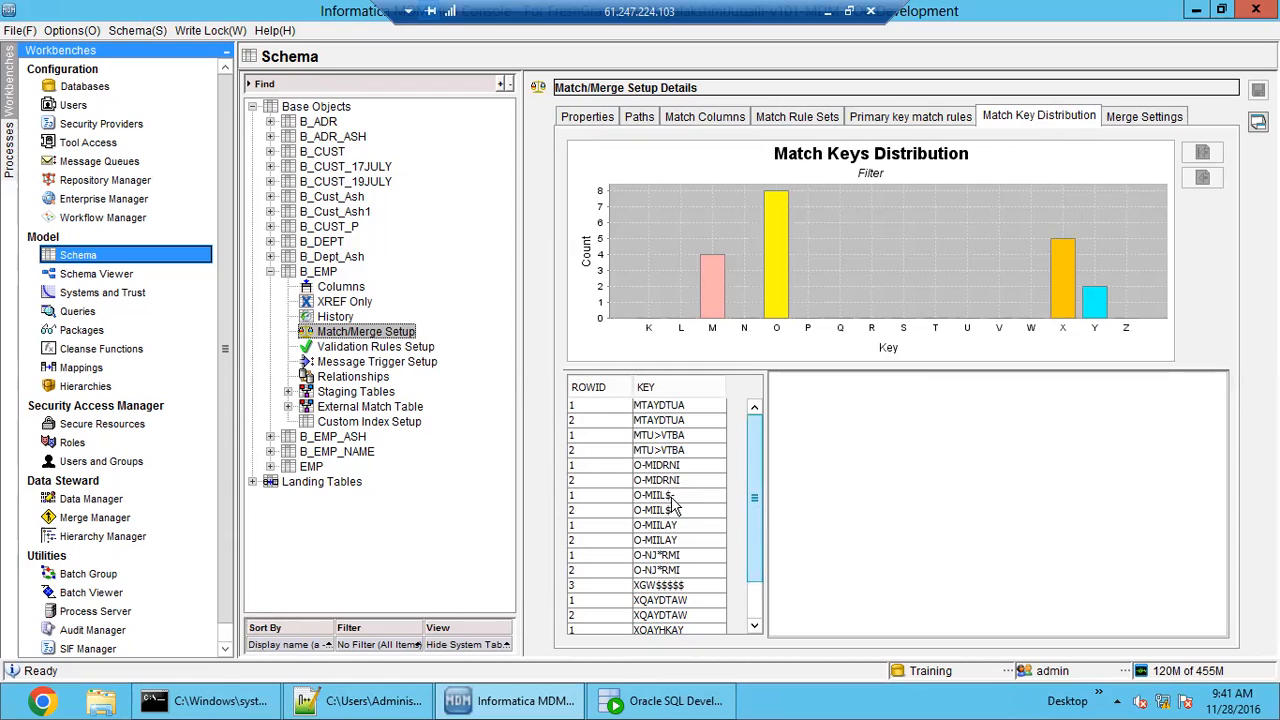
pyautogui.click(590, 407)
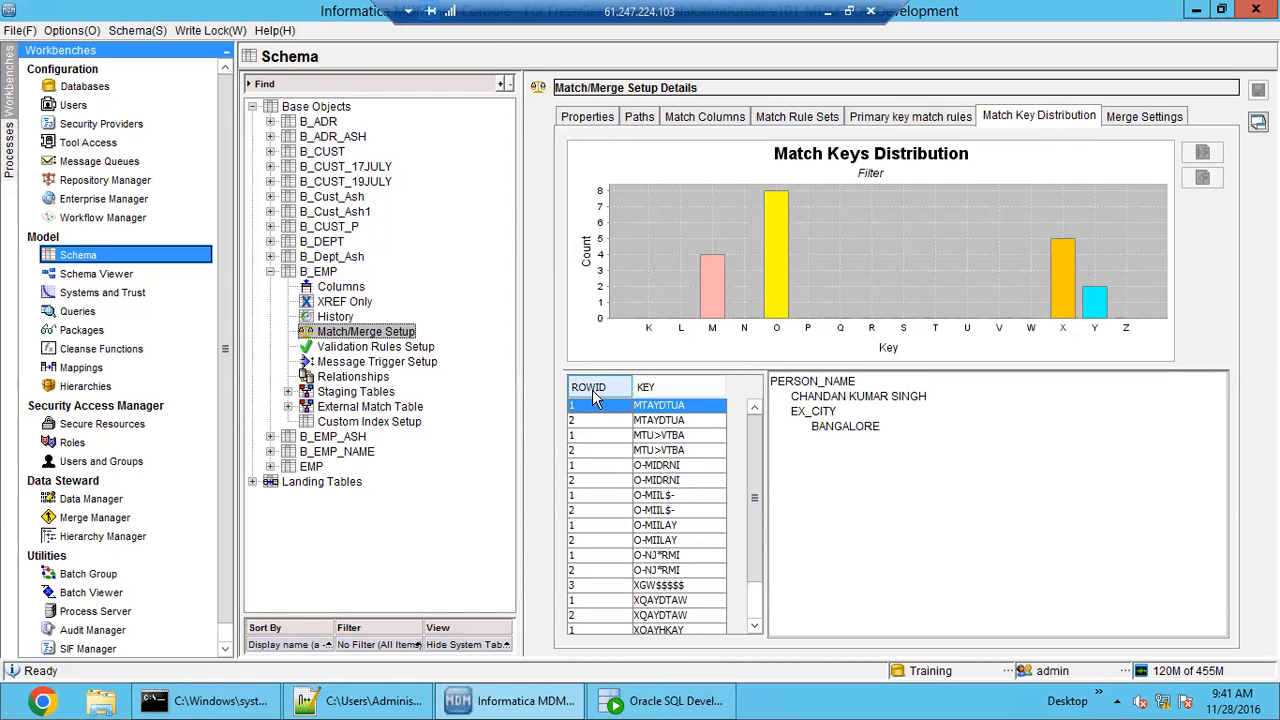
pyautogui.click(598, 437)
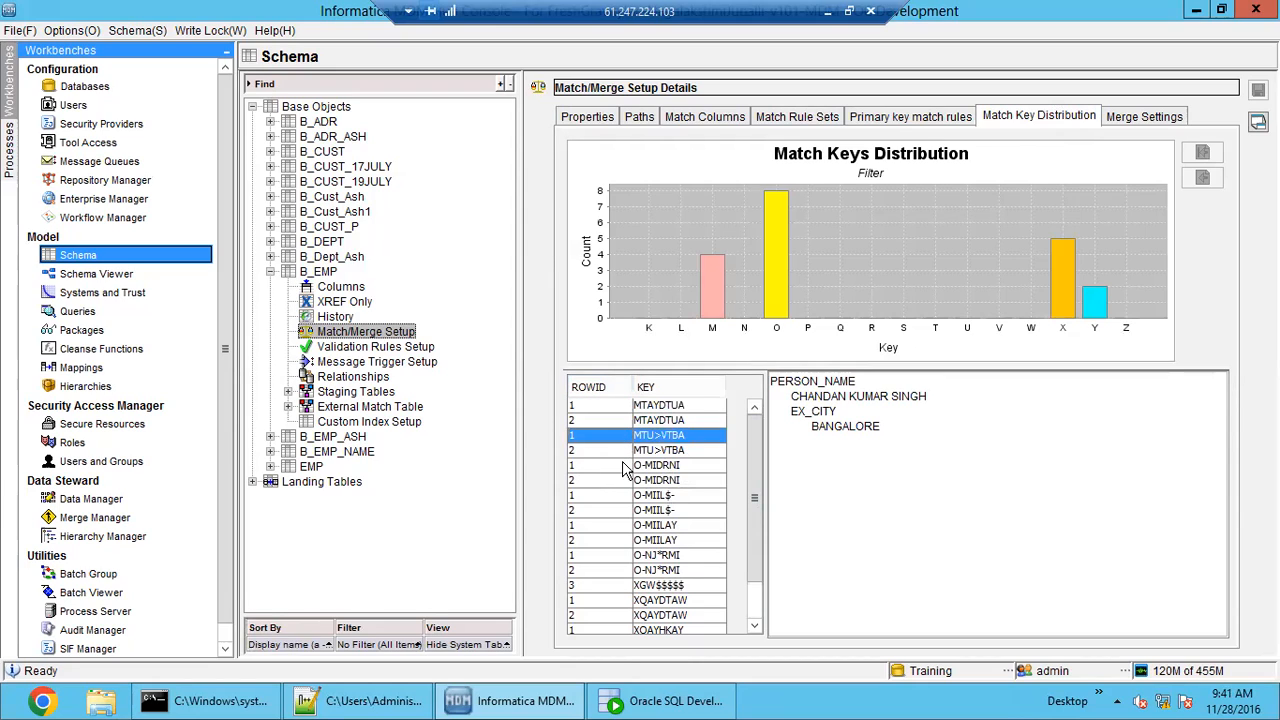
pyautogui.click(625, 467)
pyautogui.click(603, 555)
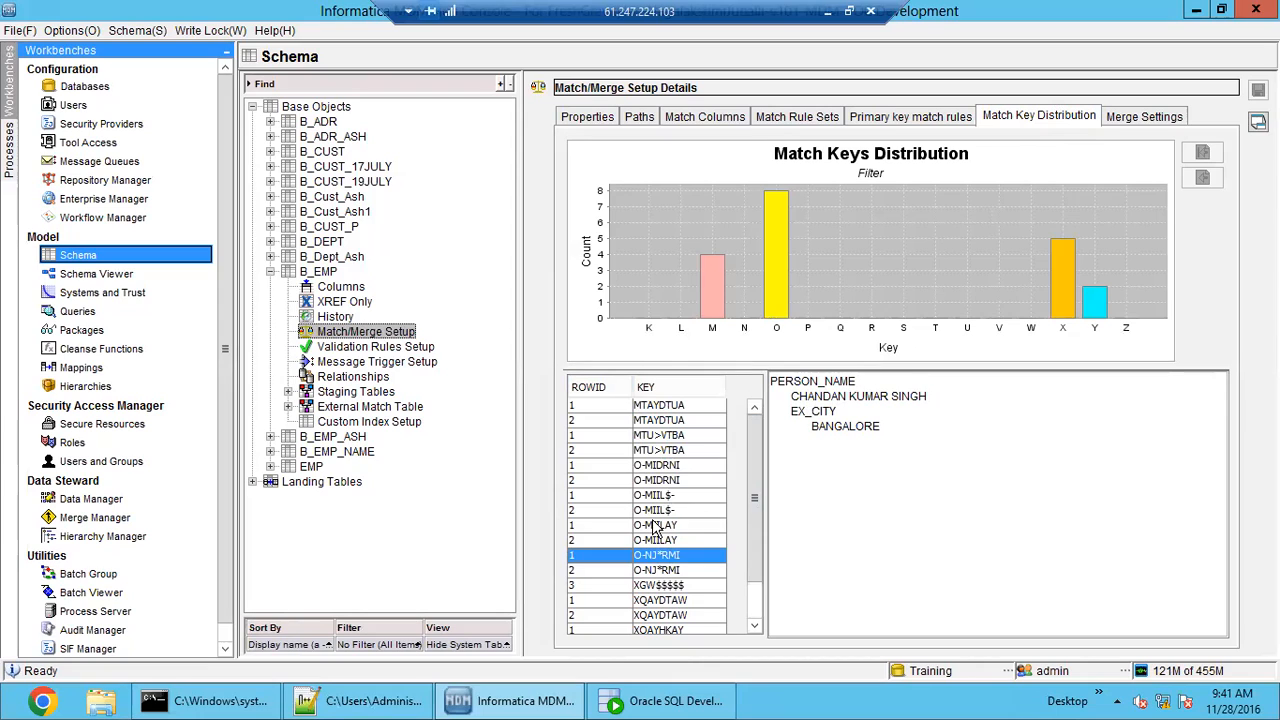
pyautogui.click(660, 437)
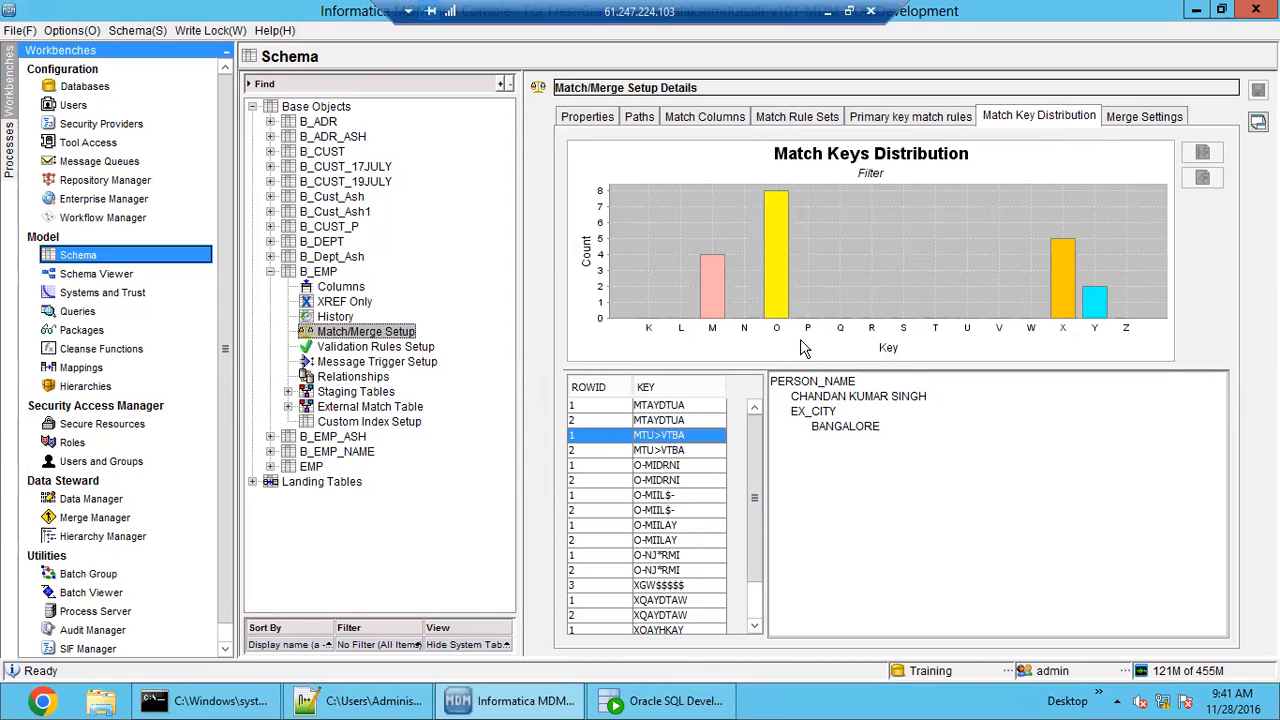
# - Filter the match key distribution to keys starting with O and inspect the records behind them
pyautogui.click(778, 300)
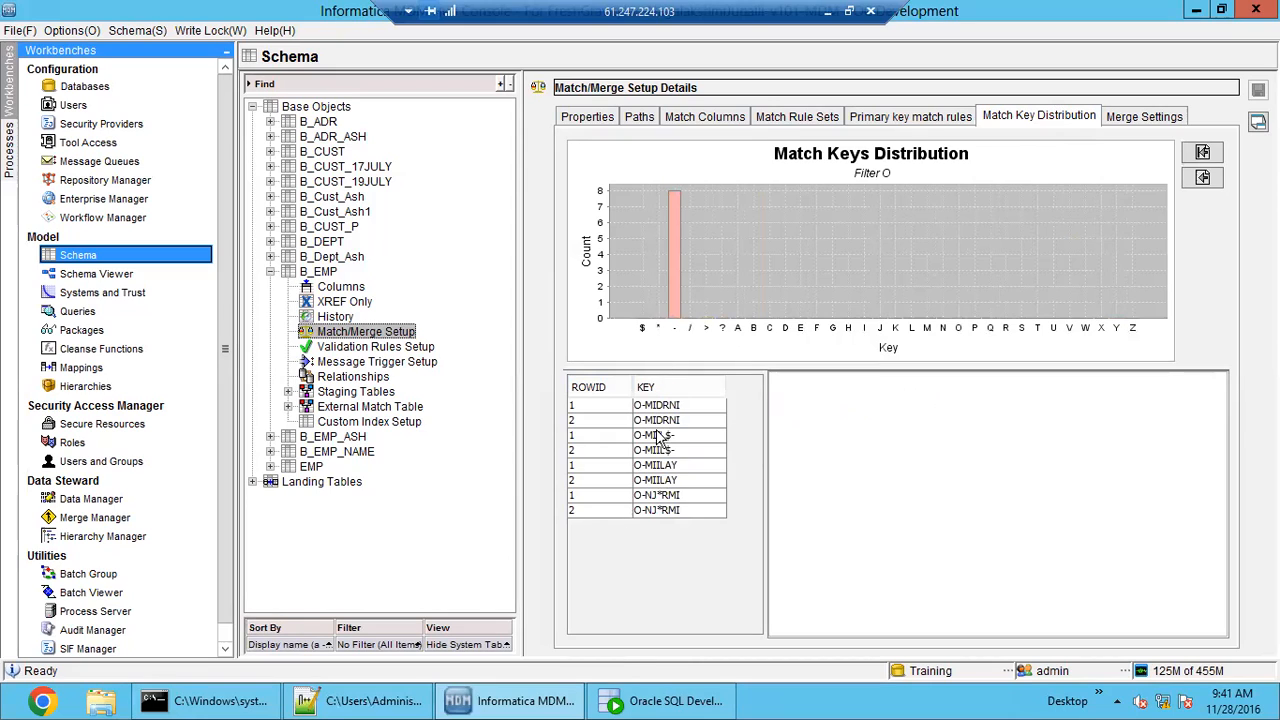
pyautogui.click(652, 406)
pyautogui.click(645, 451)
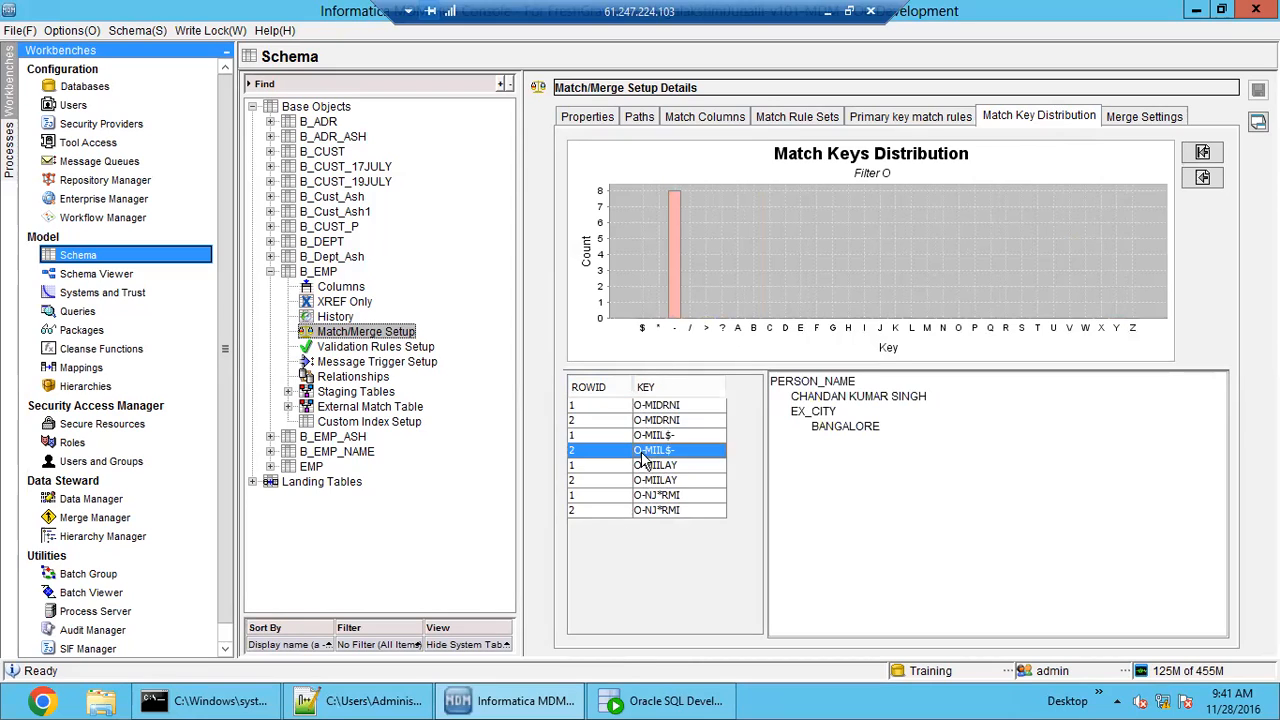
pyautogui.click(650, 496)
pyautogui.click(652, 510)
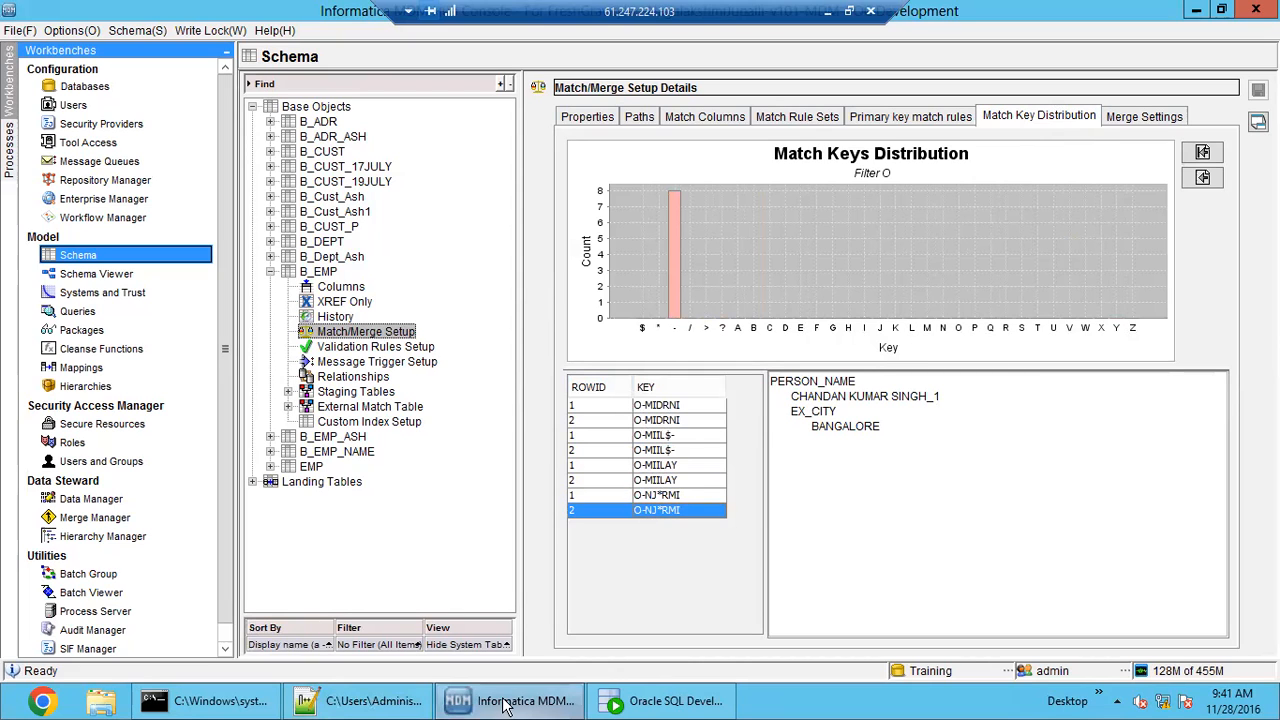
# - Switch to Oracle SQL Developer and show the data of the C_B_CUST_ASH_STRP table
pyautogui.click(645, 704)
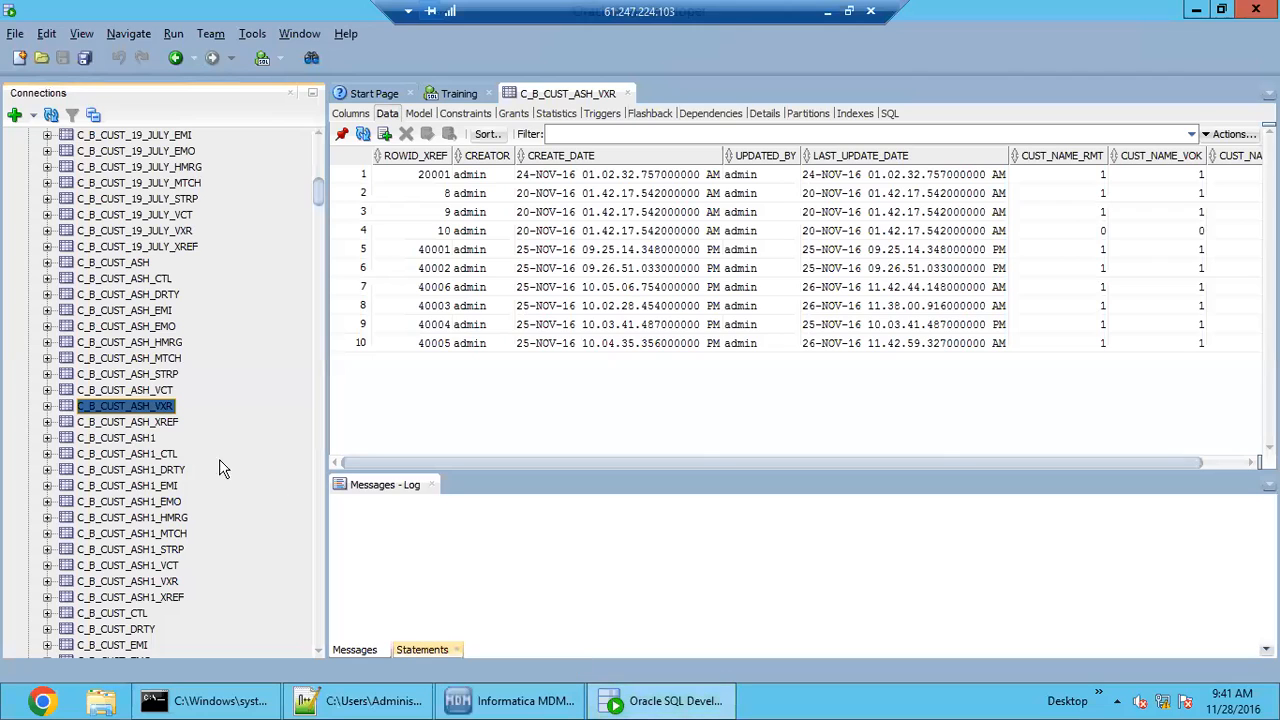
pyautogui.click(165, 376)
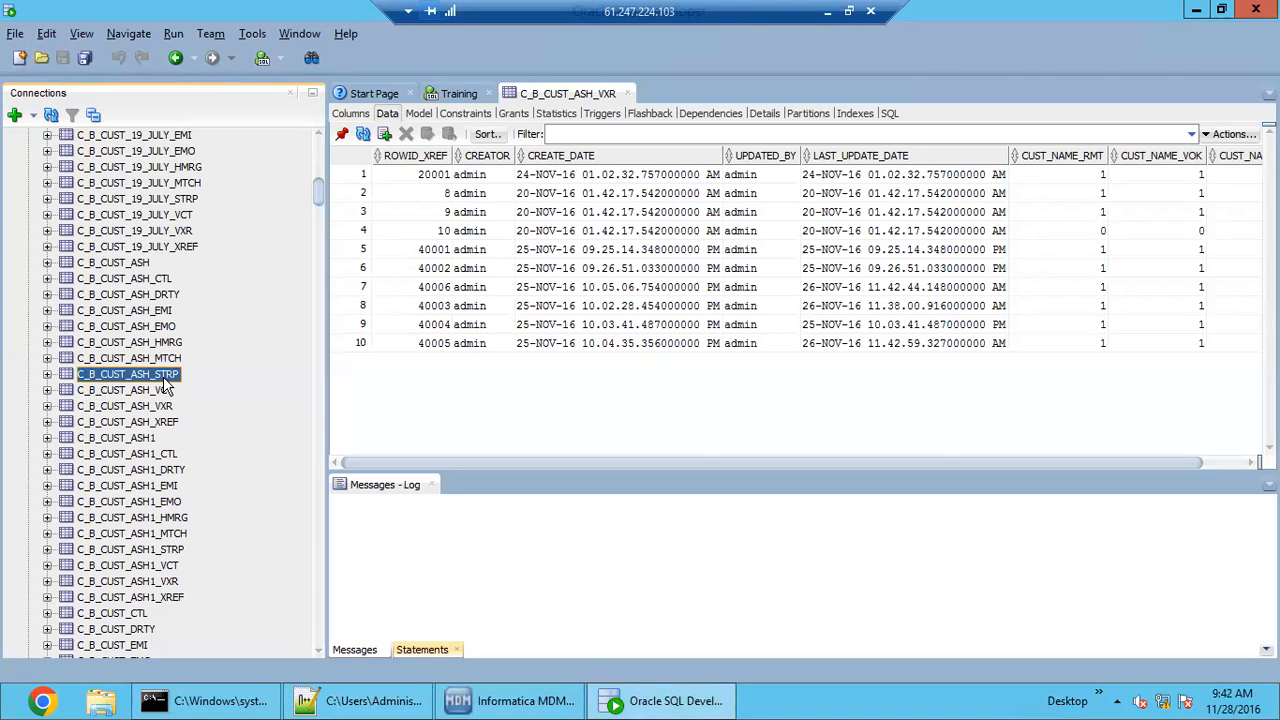
pyautogui.moveTo(400, 193); pyautogui.dragTo(374, 307)
# - Examine the SSA_KEY and ROWID_OBJECT values of C_B_CUST_ASH_STRP, widening the ROWID_OBJECT column to show its full heading
pyautogui.moveTo(431, 155); pyautogui.dragTo(520, 334)
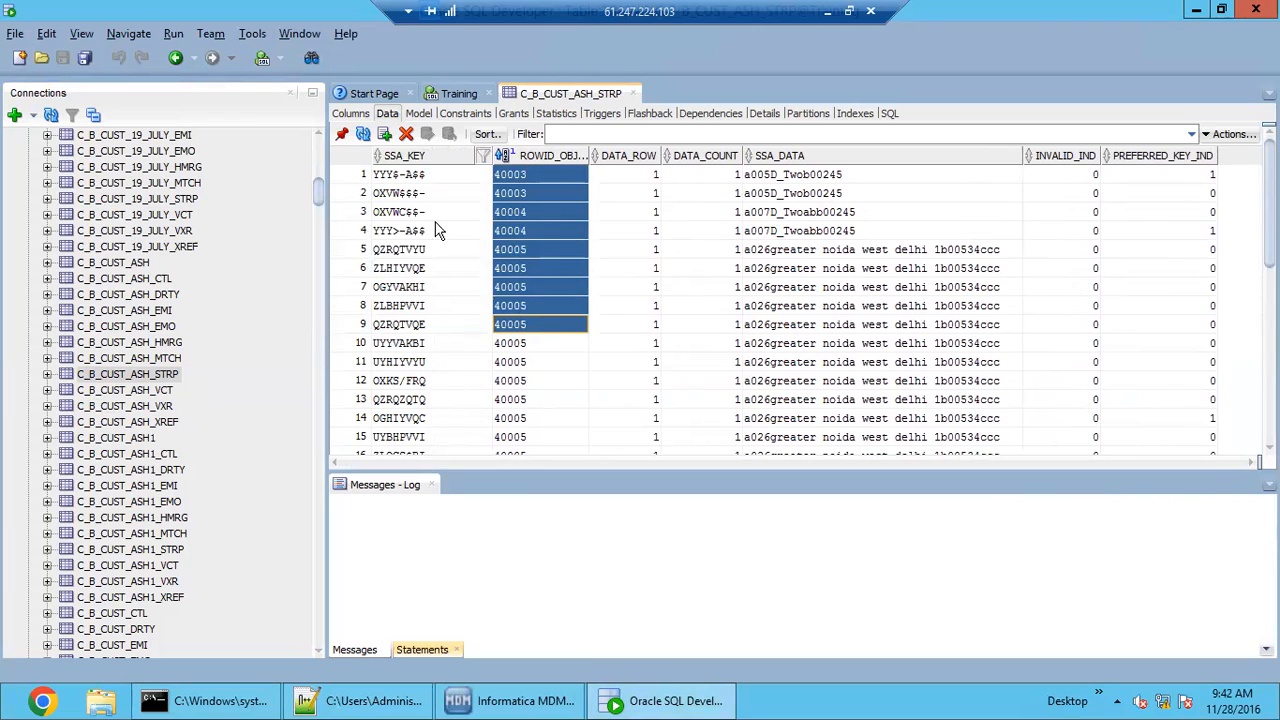
pyautogui.moveTo(418, 178); pyautogui.dragTo(433, 305)
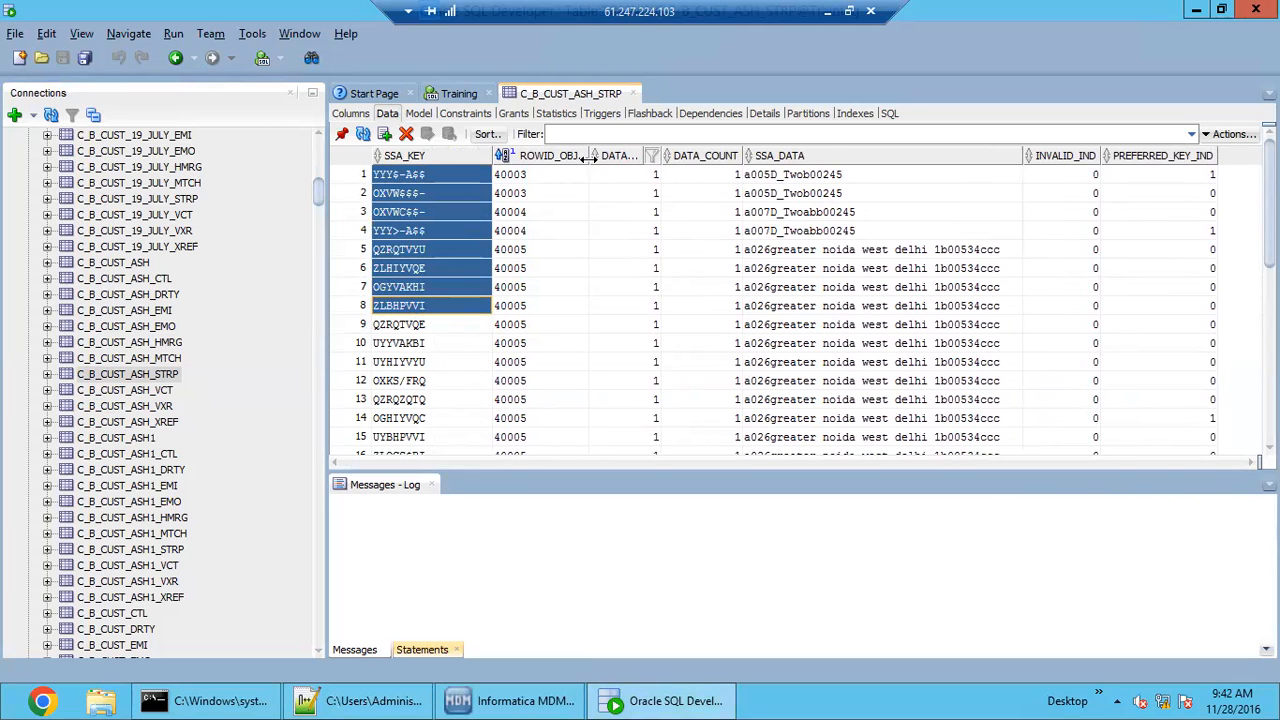
pyautogui.moveTo(590, 156); pyautogui.dragTo(636, 156)
pyautogui.moveTo(514, 180); pyautogui.dragTo(522, 342)
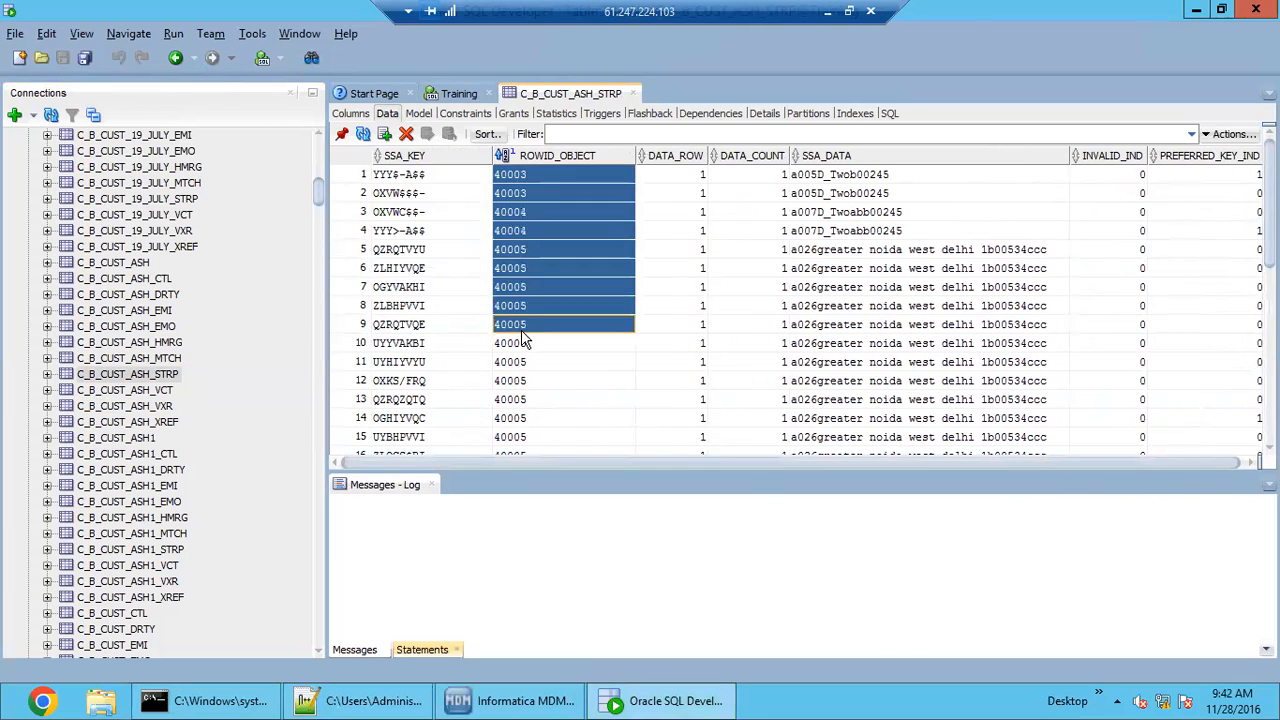
pyautogui.moveTo(425, 178); pyautogui.dragTo(427, 322)
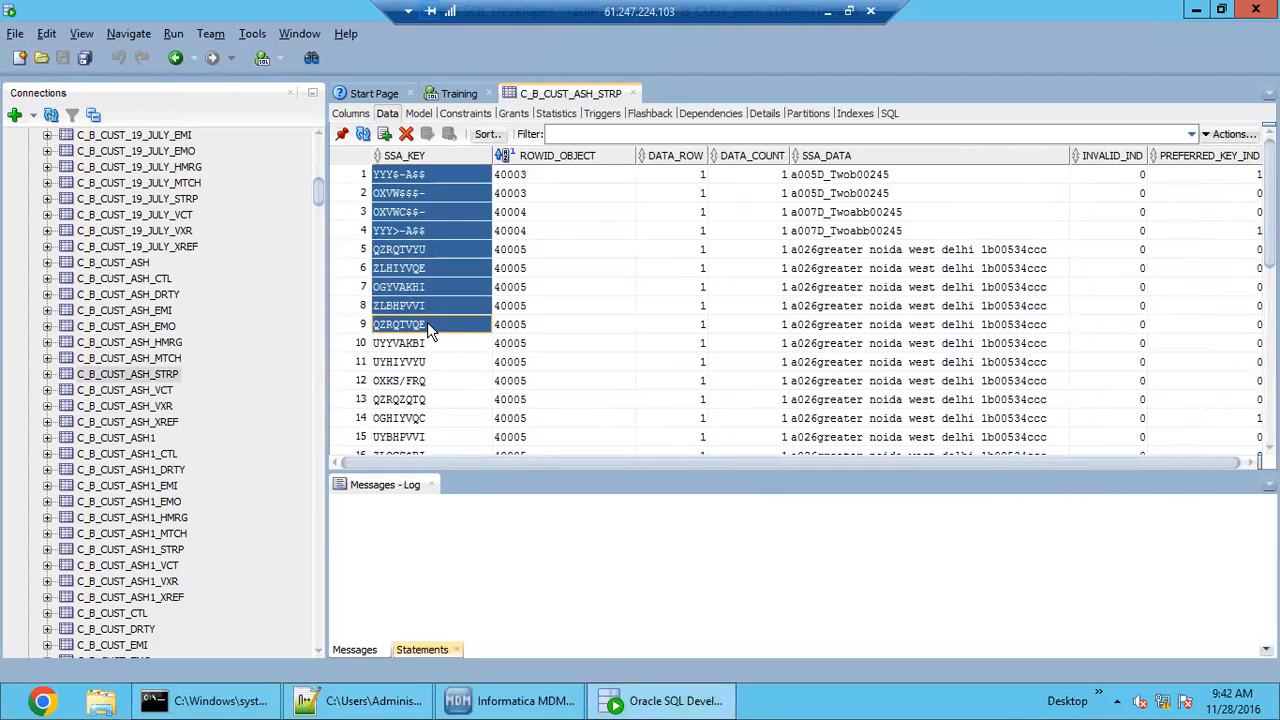
# - Switch back to the Informatica MDM Hub Console, view ROWID 1's O-MIIL$- key and remove the O filter from the distribution
pyautogui.click(450, 706)
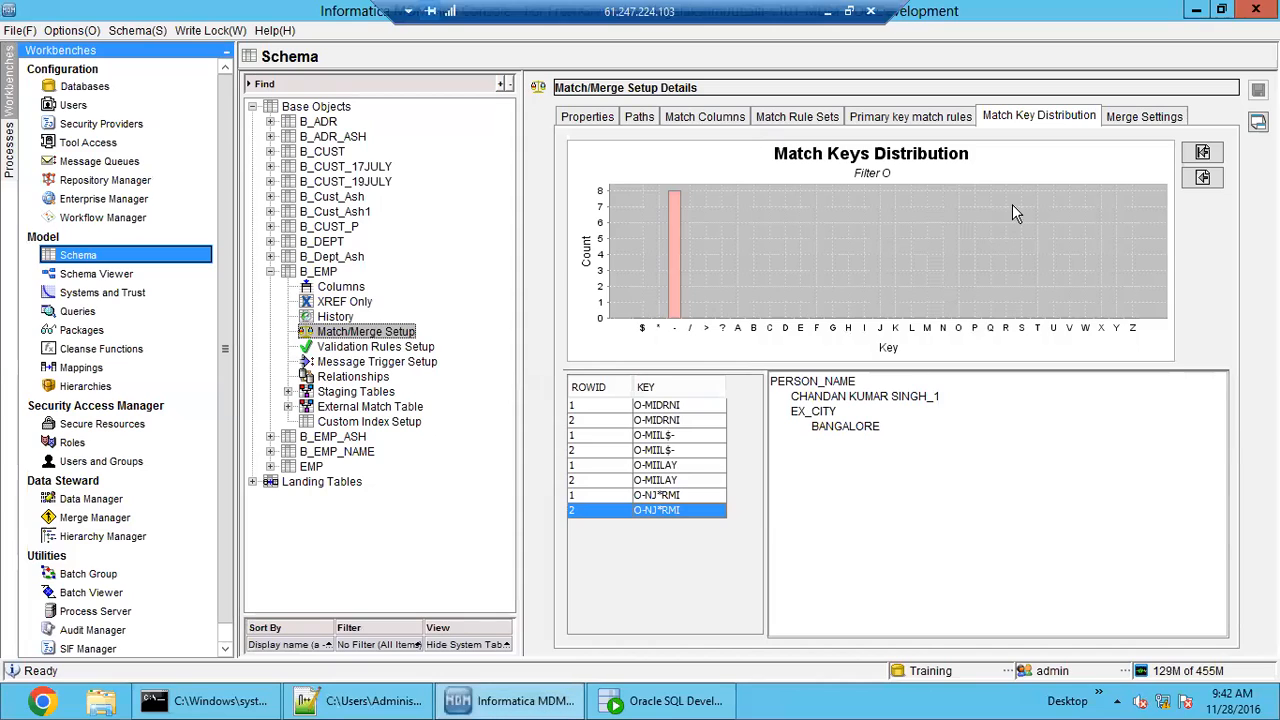
pyautogui.click(660, 437)
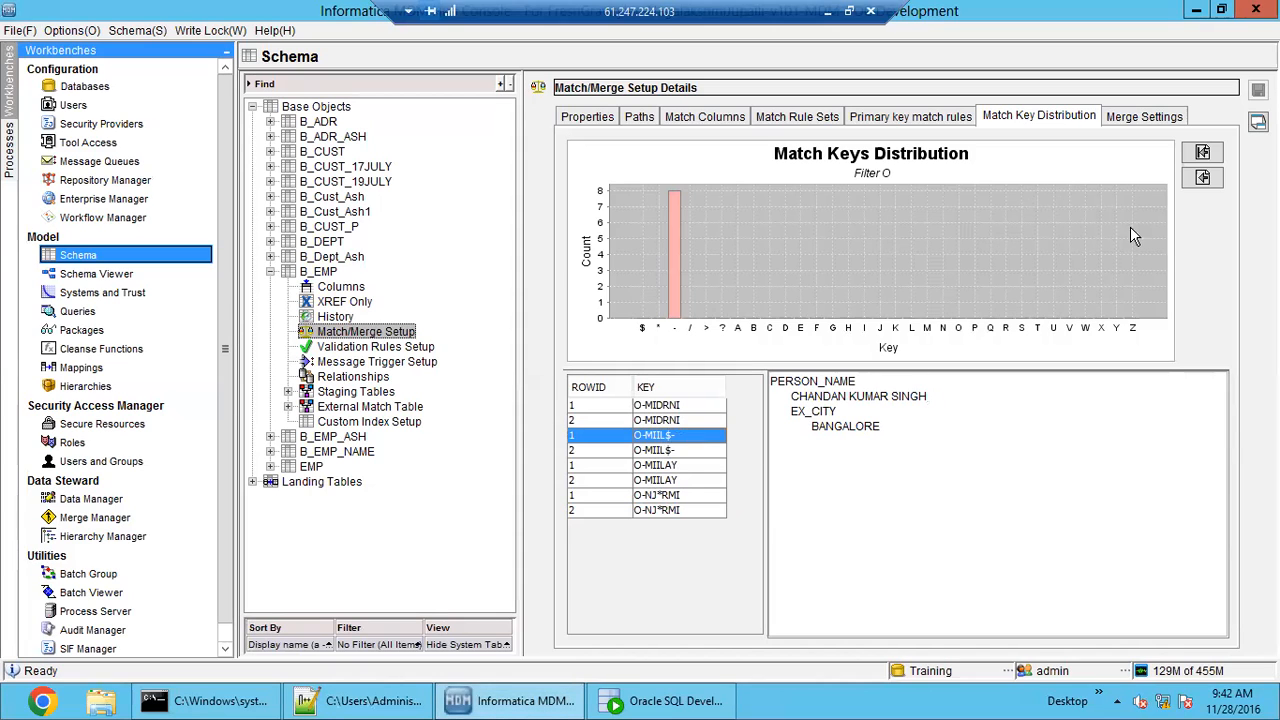
pyautogui.click(1202, 176)
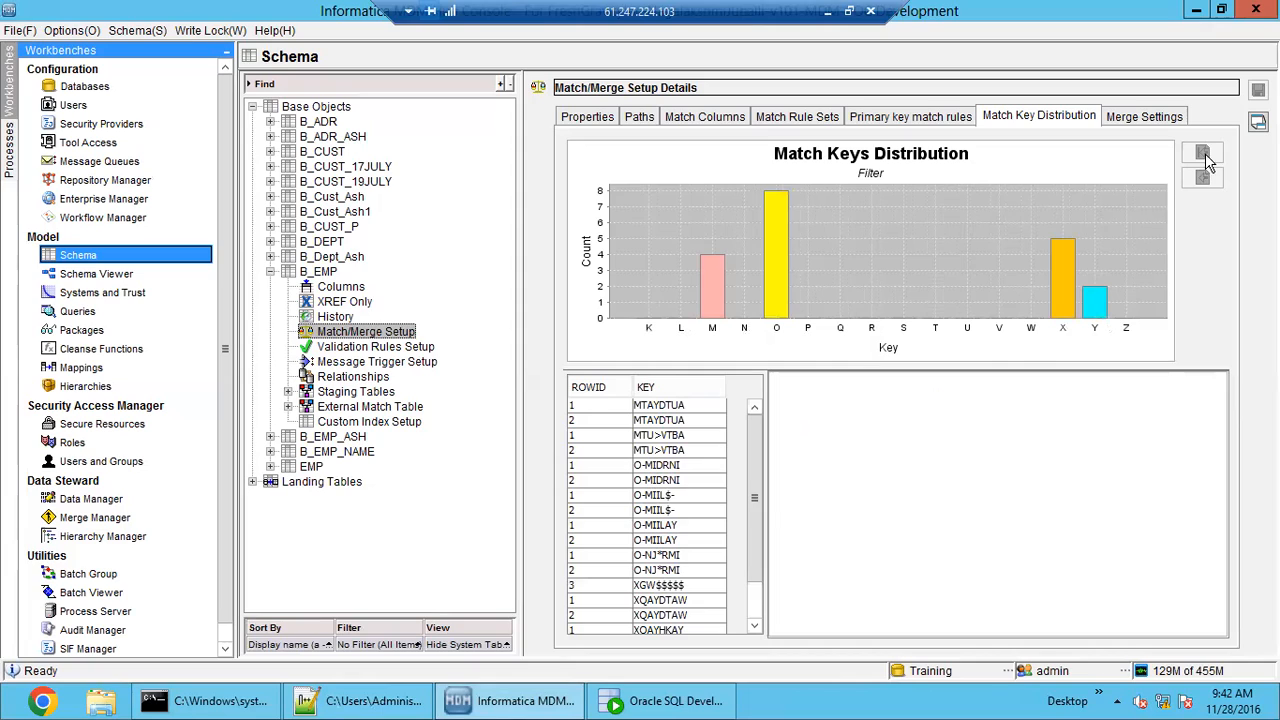
# - Filter the match key distribution to keys starting with Y and view the records for ROWID 1 and 2
pyautogui.click(1100, 310)
pyautogui.click(690, 405)
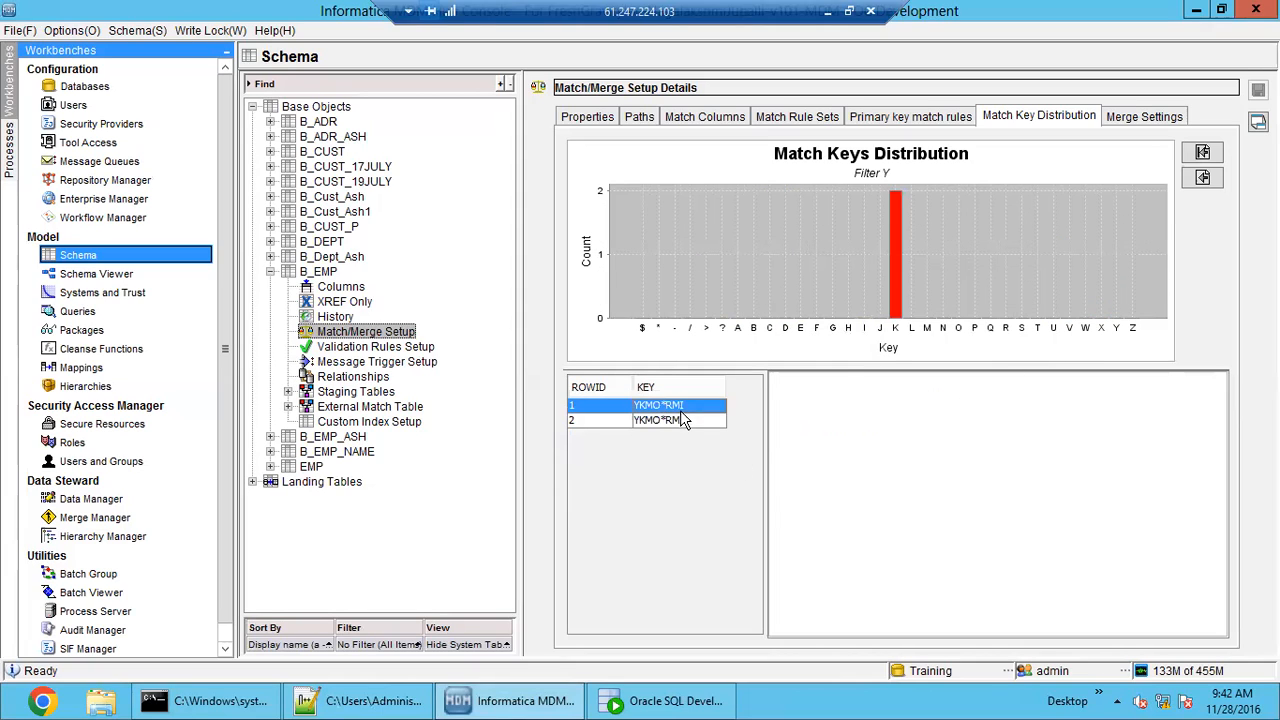
pyautogui.click(600, 420)
pyautogui.click(593, 406)
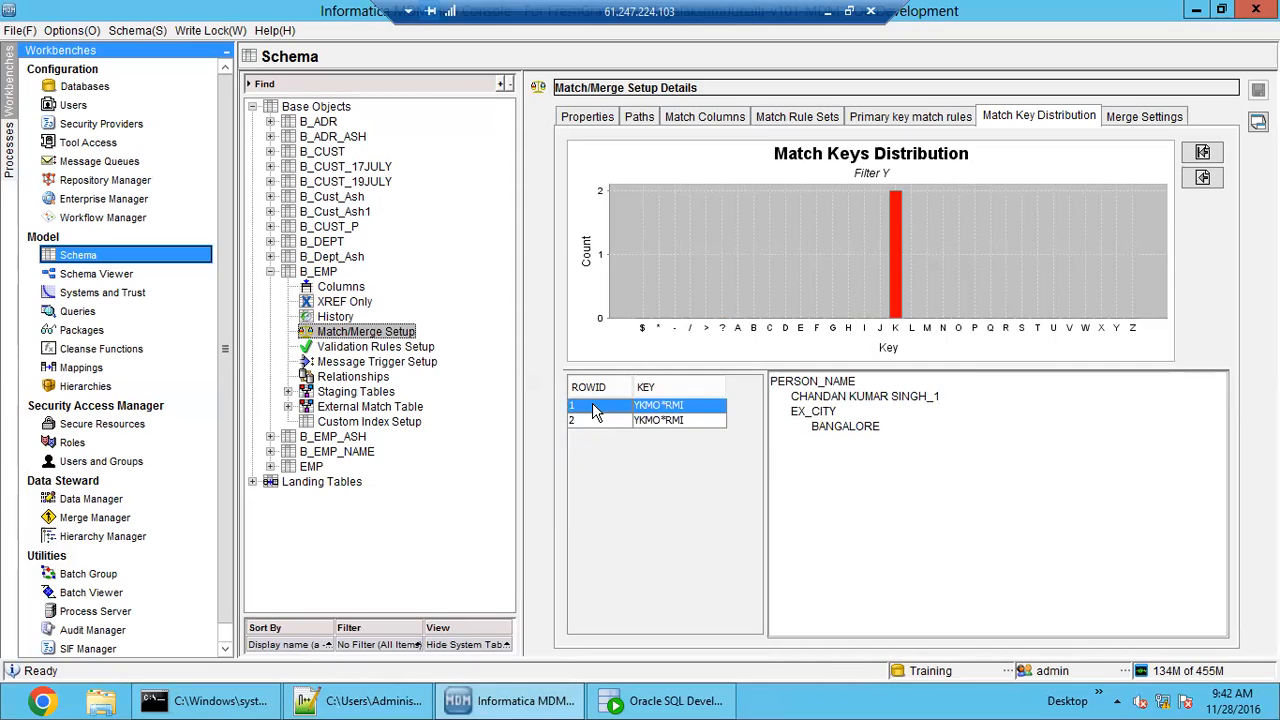
pyautogui.click(593, 421)
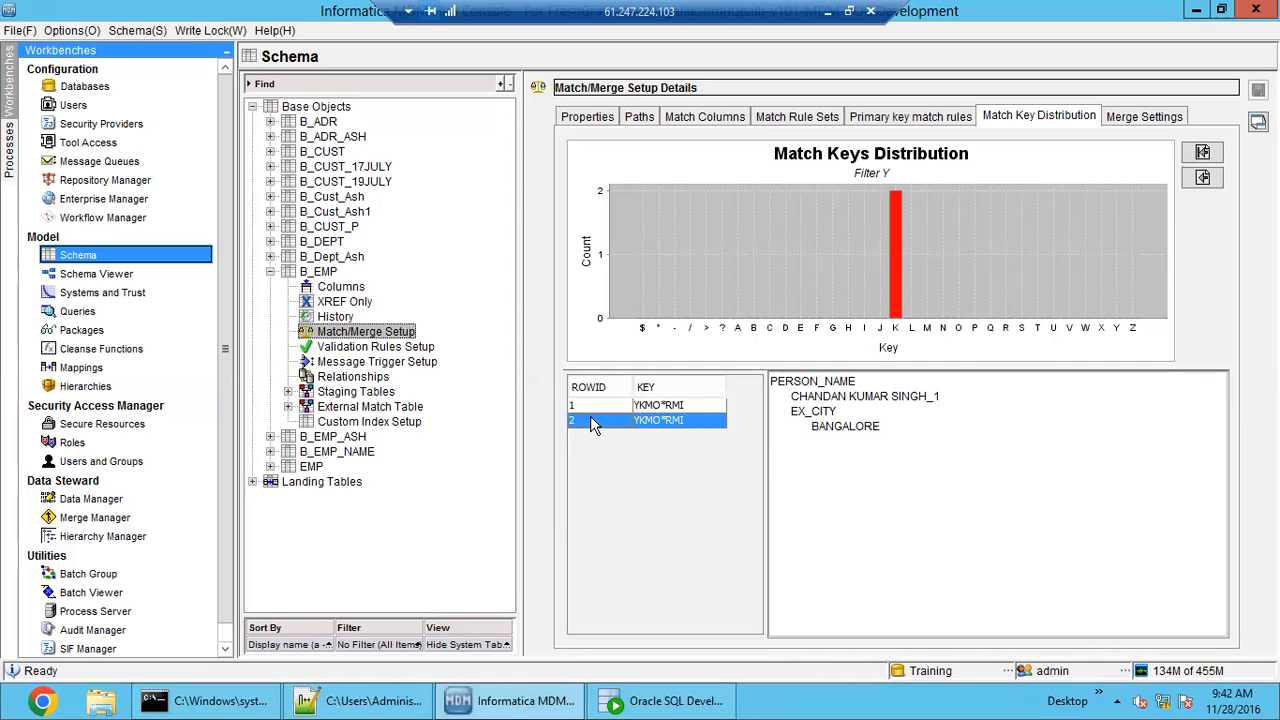
pyautogui.click(675, 406)
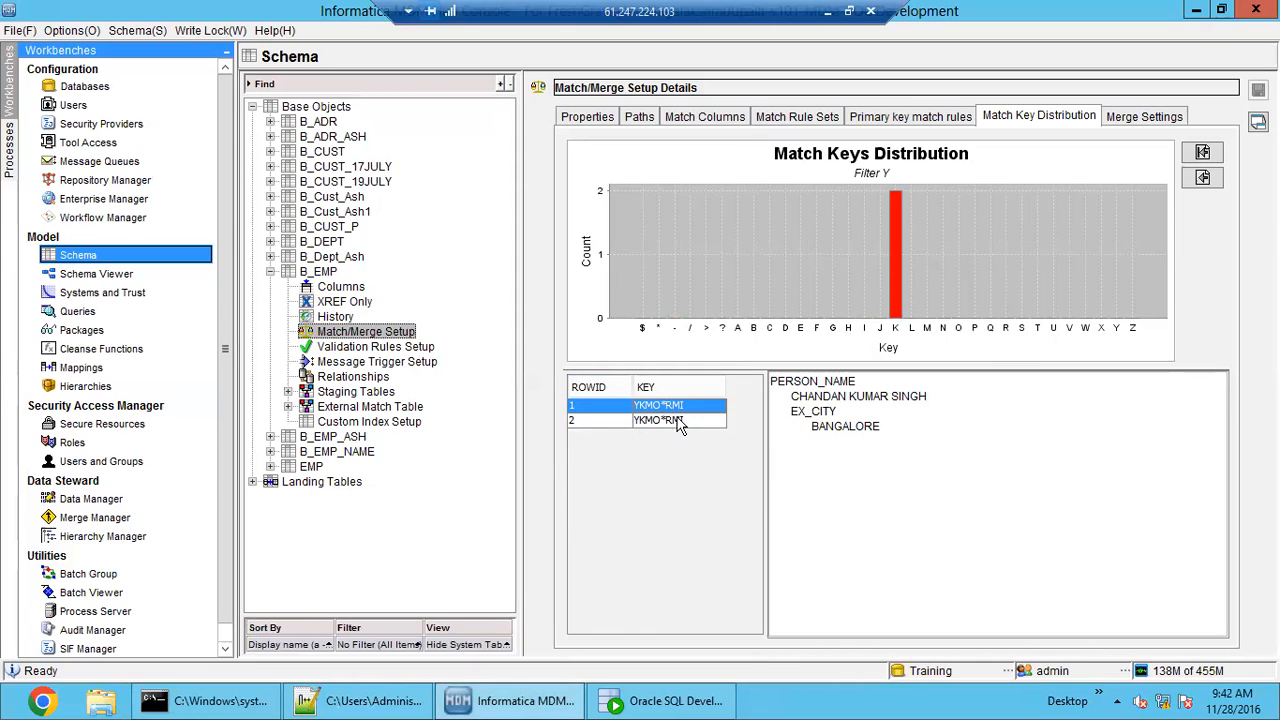
# - Examine the PERSON_NAME and EX_CITY values of ROWID 1 under the YKMO*RMI key
pyautogui.moveTo(913, 425); pyautogui.dragTo(930, 397)
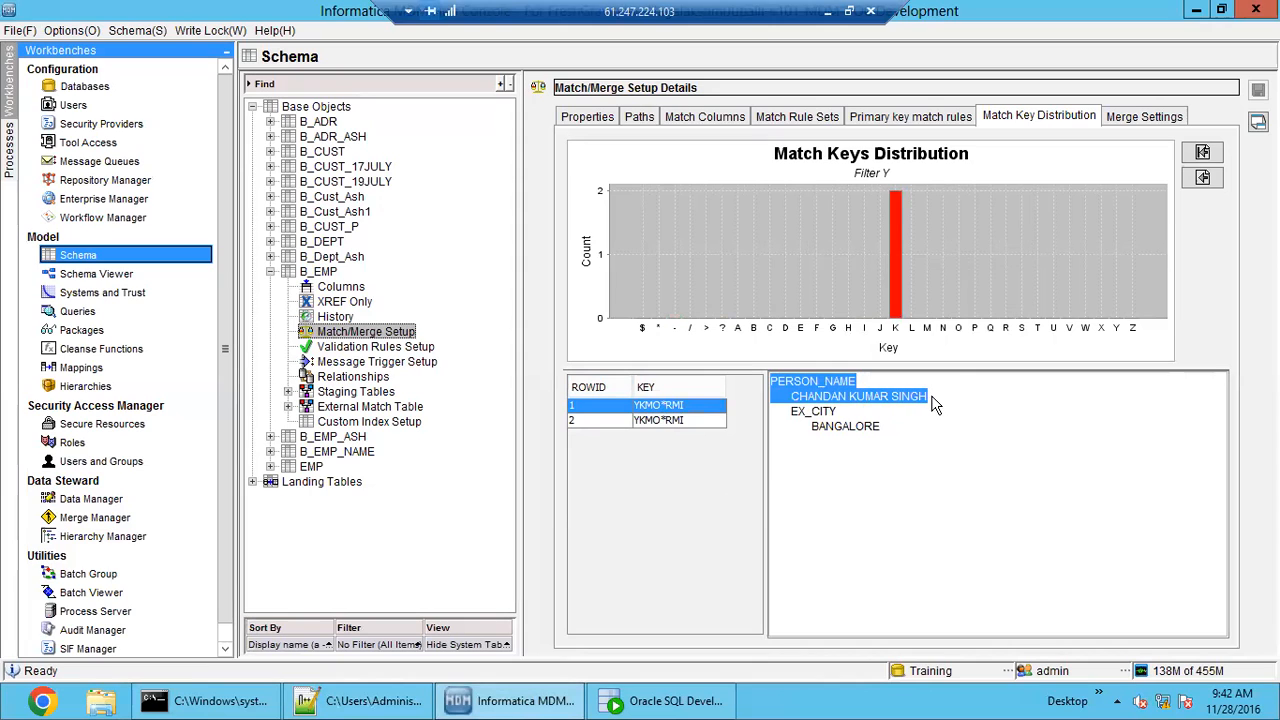
pyautogui.moveTo(797, 413); pyautogui.dragTo(900, 447)
pyautogui.click(900, 447)
pyautogui.moveTo(801, 397); pyautogui.dragTo(933, 400)
pyautogui.moveTo(814, 431); pyautogui.dragTo(880, 430)
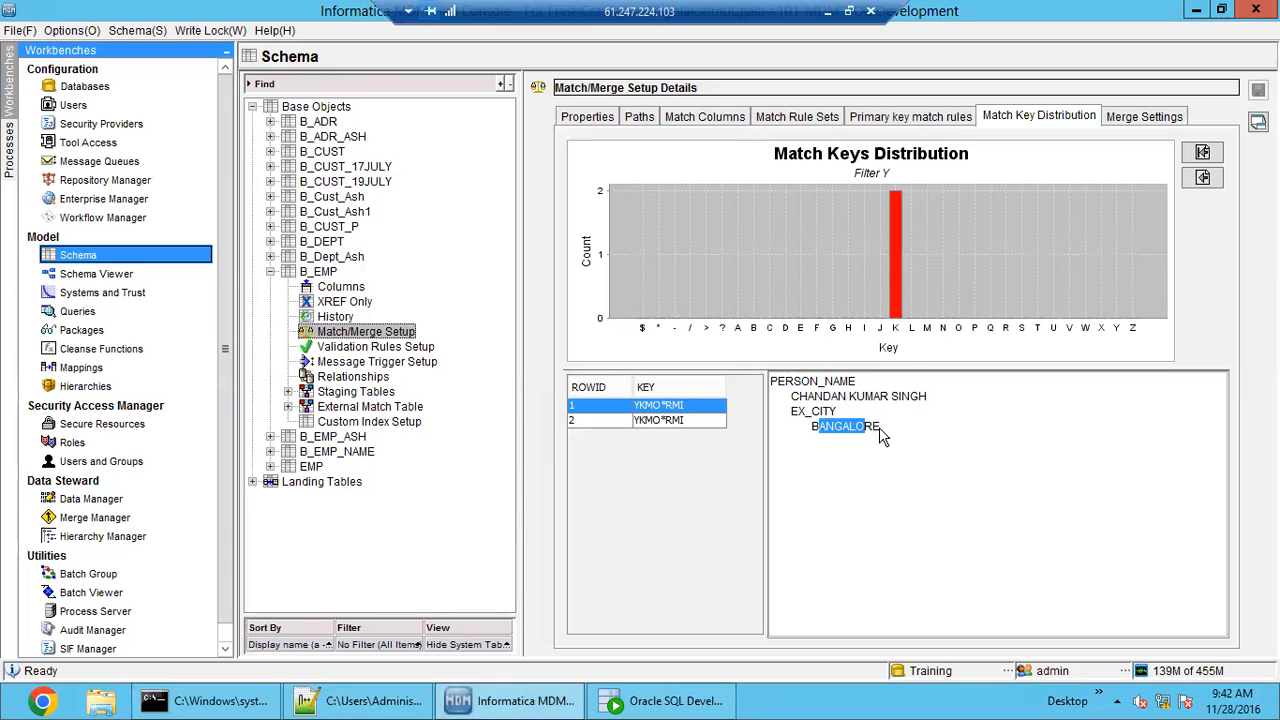
# - Compare ROWID 2's PERSON_NAME and EX_CITY values, including the name's suffix, with those of ROWID 1
pyautogui.click(658, 421)
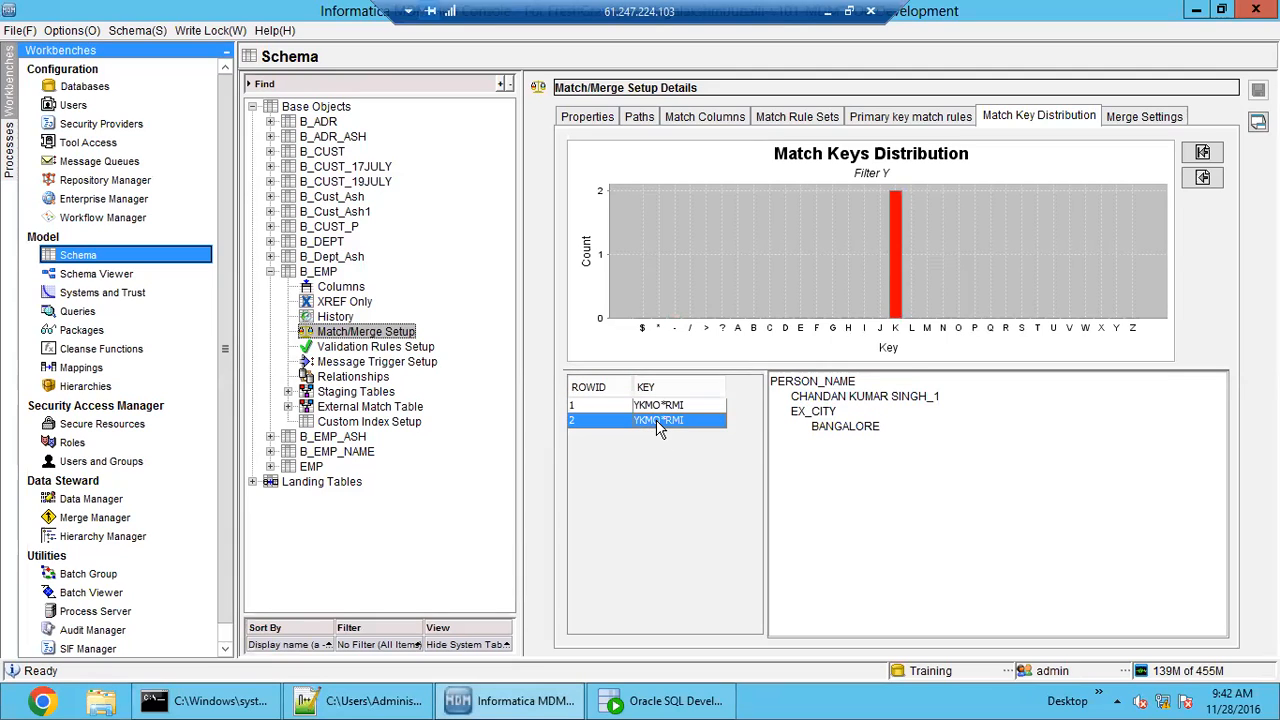
pyautogui.moveTo(772, 381); pyautogui.dragTo(937, 395)
pyautogui.click(937, 395)
pyautogui.moveTo(818, 428); pyautogui.dragTo(888, 449)
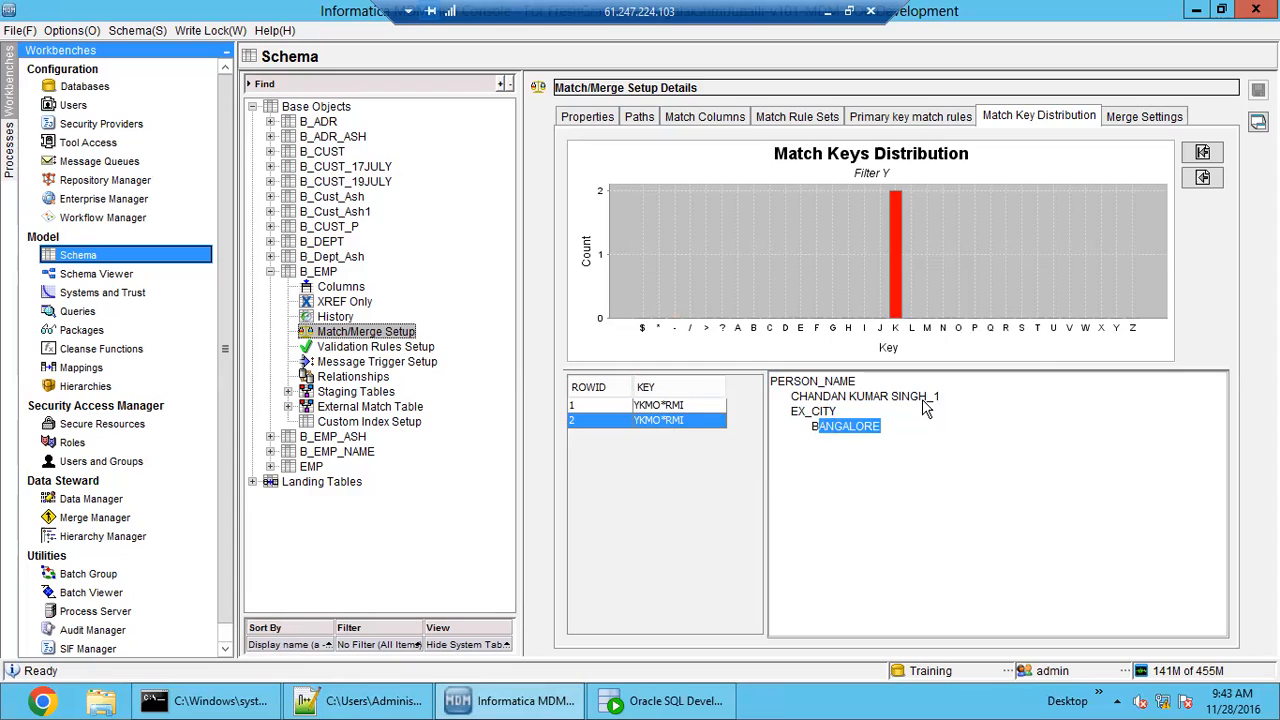
pyautogui.moveTo(930, 398); pyautogui.dragTo(943, 403)
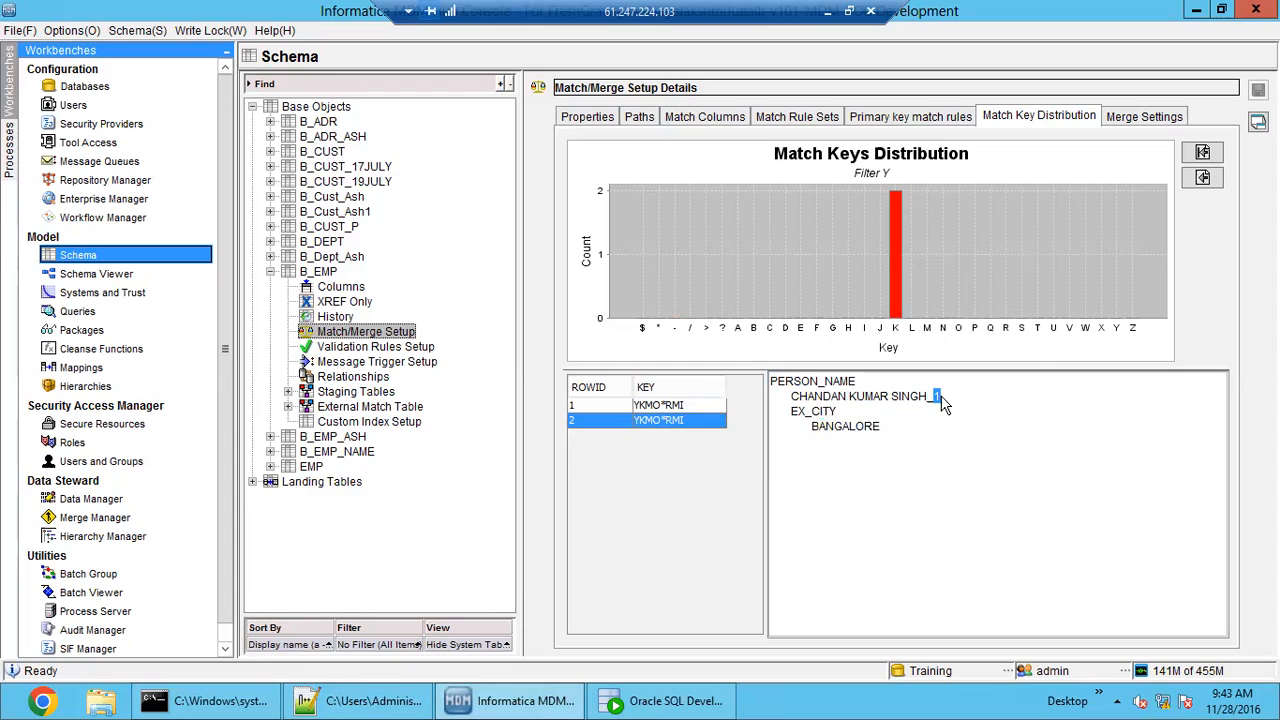
pyautogui.click(686, 408)
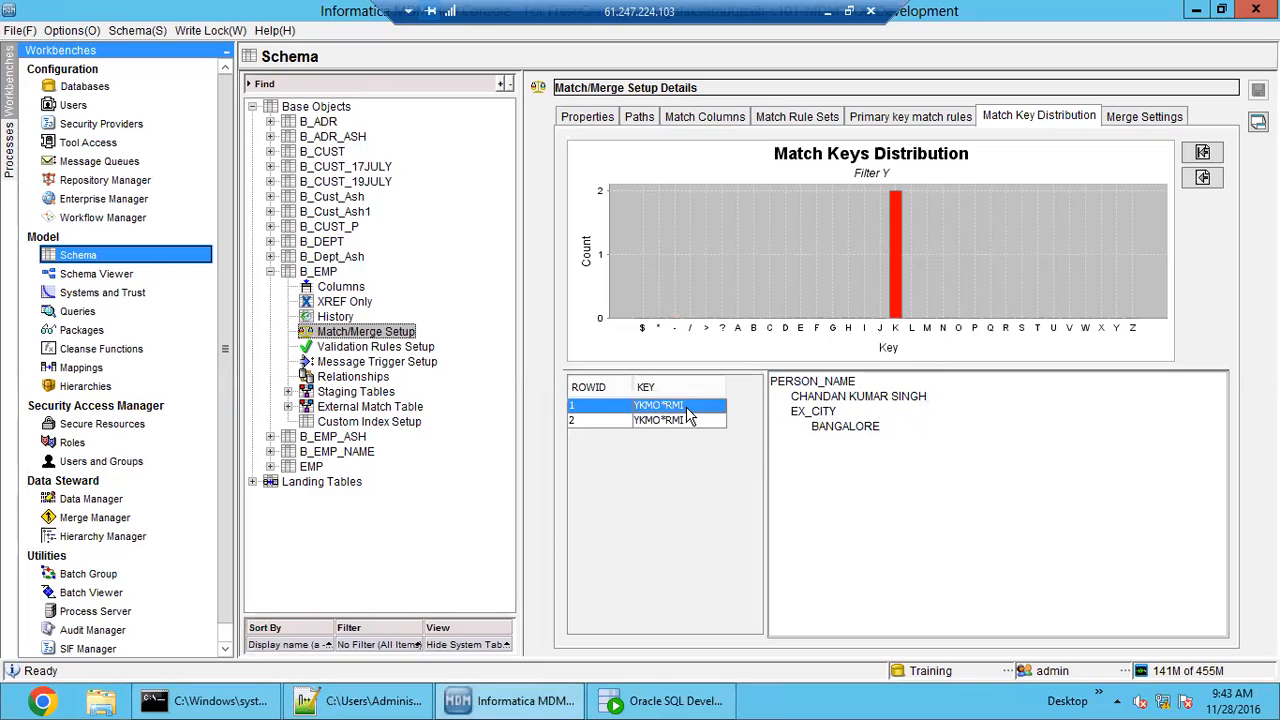
# - Alternate between ROWID 1 and ROWID 2 under the shared YKMO*RMI key to review which records would be match candidates
pyautogui.click(912, 408)
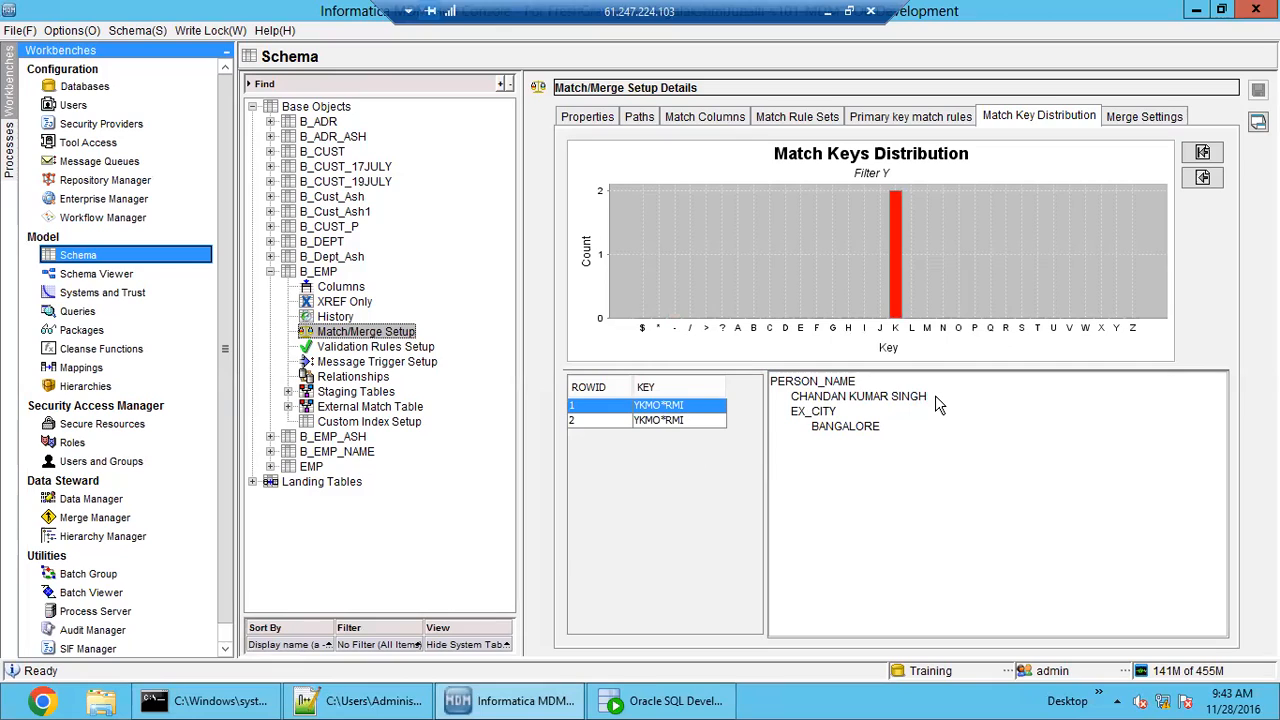
pyautogui.click(688, 421)
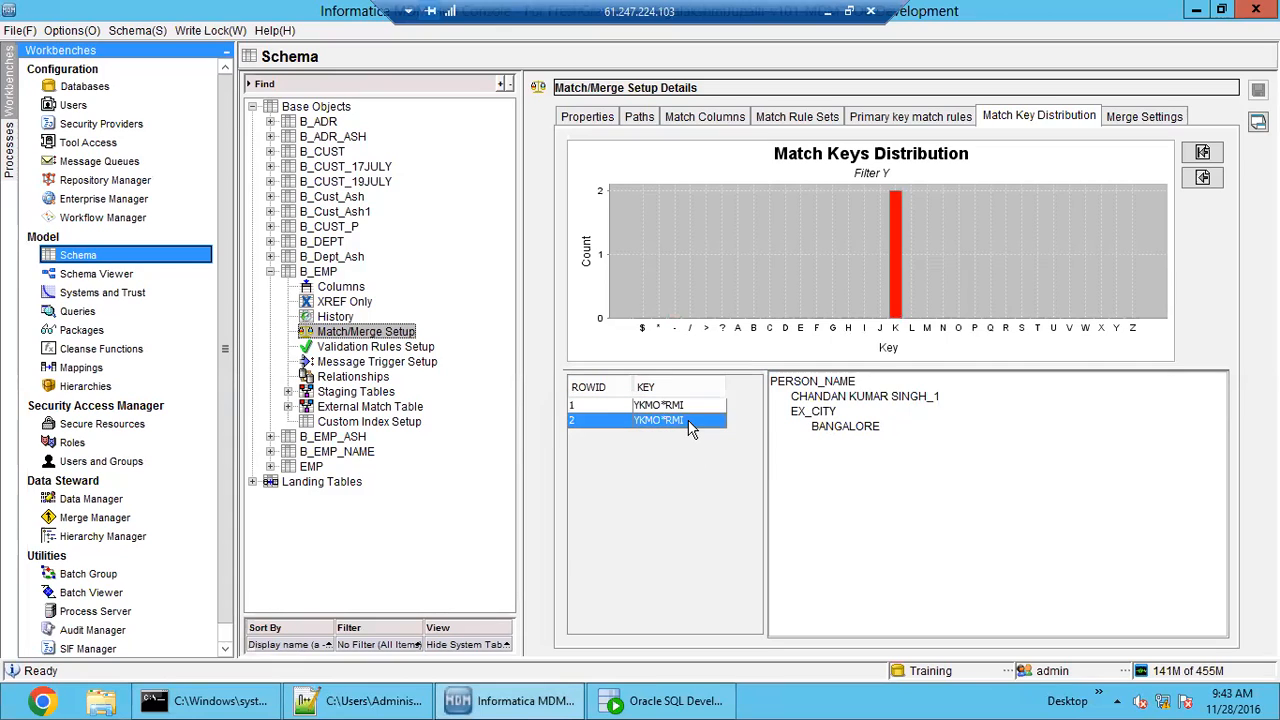
pyautogui.click(684, 417)
pyautogui.click(688, 409)
pyautogui.click(688, 426)
pyautogui.click(682, 405)
pyautogui.click(682, 416)
pyautogui.click(690, 407)
pyautogui.click(693, 420)
pyautogui.click(695, 406)
pyautogui.click(699, 422)
# - Set Immutable Rowid Object to EDW in B_EMP's merge settings
pyautogui.click(1125, 118)
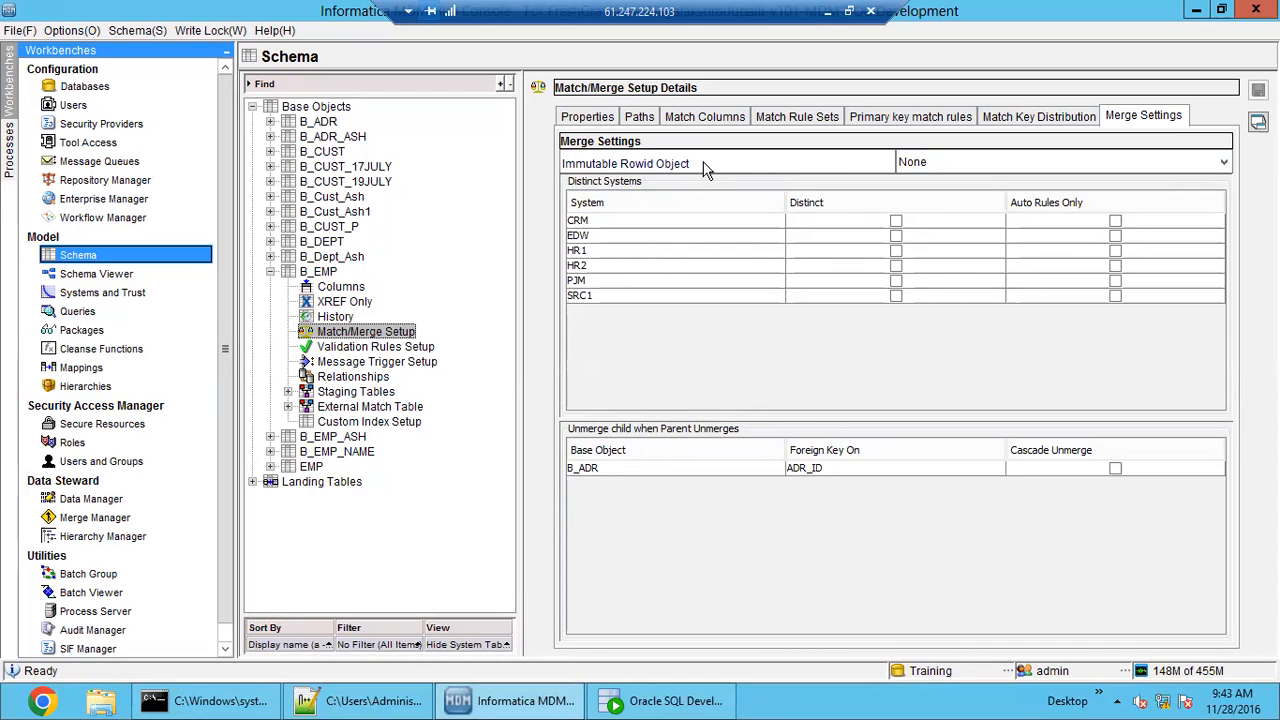
pyautogui.click(950, 164)
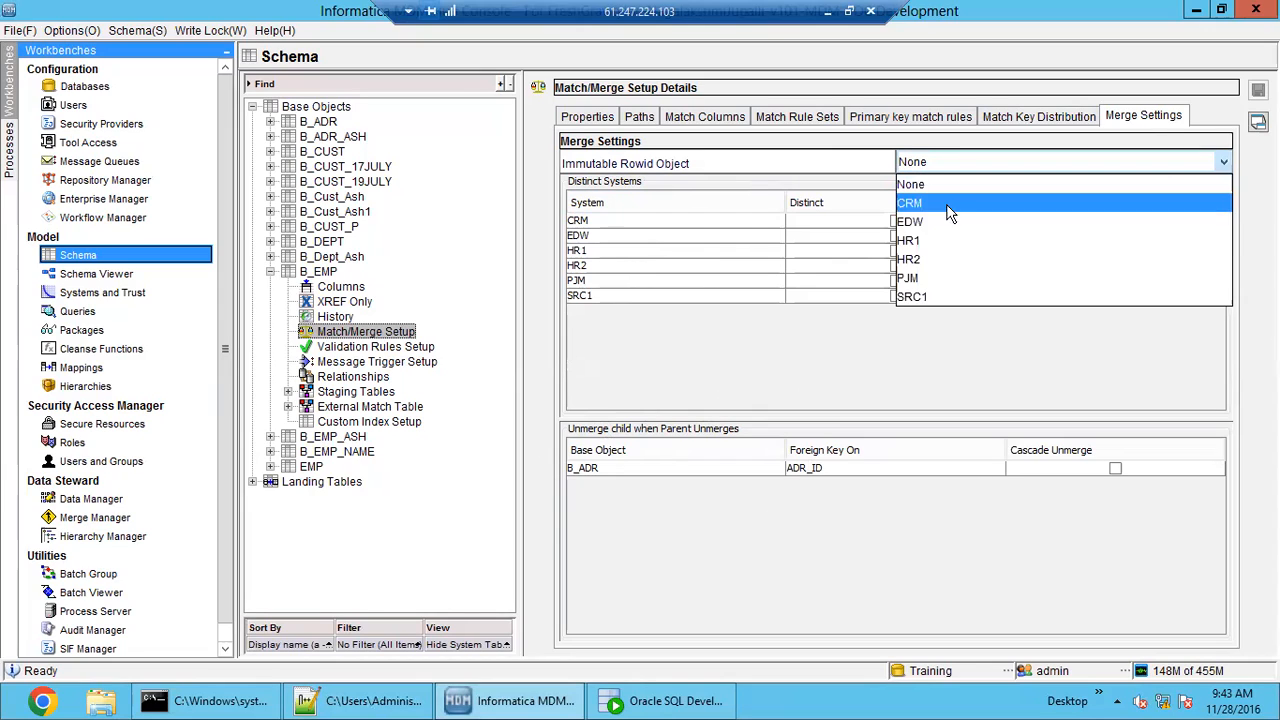
pyautogui.click(950, 236)
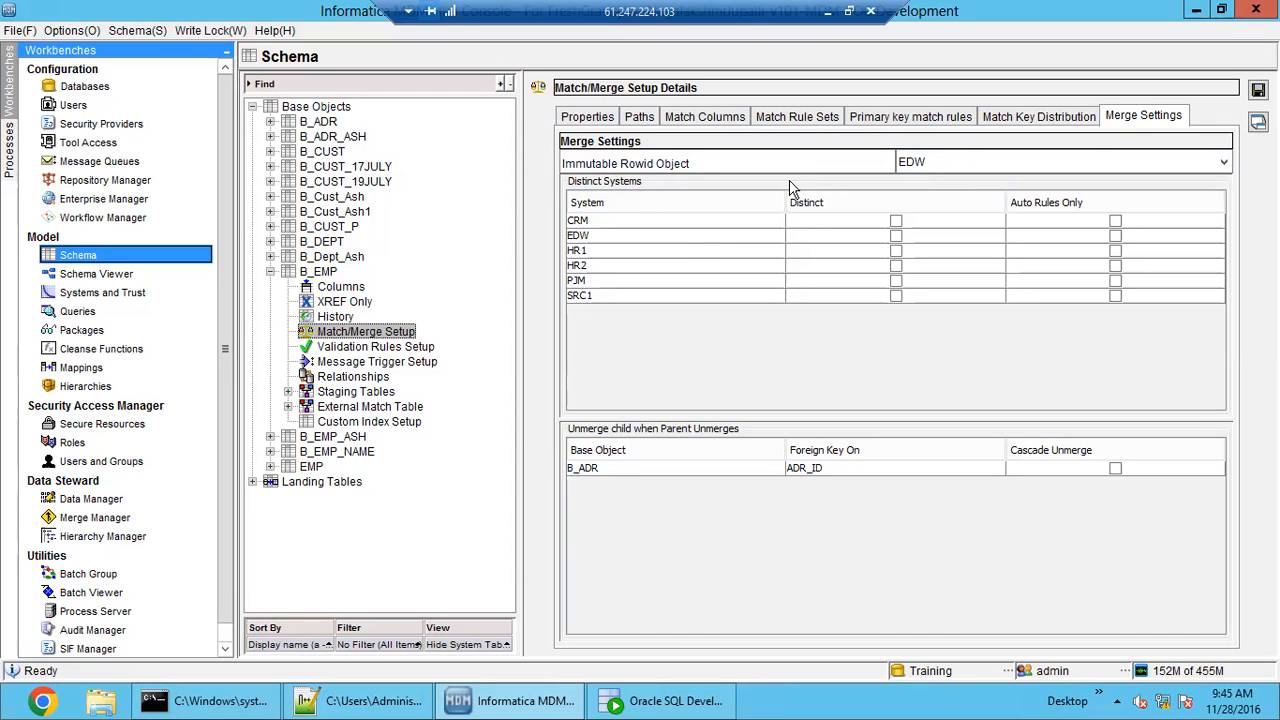
pyautogui.click(916, 163)
pyautogui.click(916, 170)
# - Mark the CRM, EDW and HR1 source systems as Distinct in the merge settings
pyautogui.click(896, 221)
pyautogui.click(896, 236)
pyautogui.click(896, 251)
# - Examine the CRM, EDW and HR1 rows among the distinct systems and compare them with each other
pyautogui.click(639, 219)
pyautogui.click(637, 236)
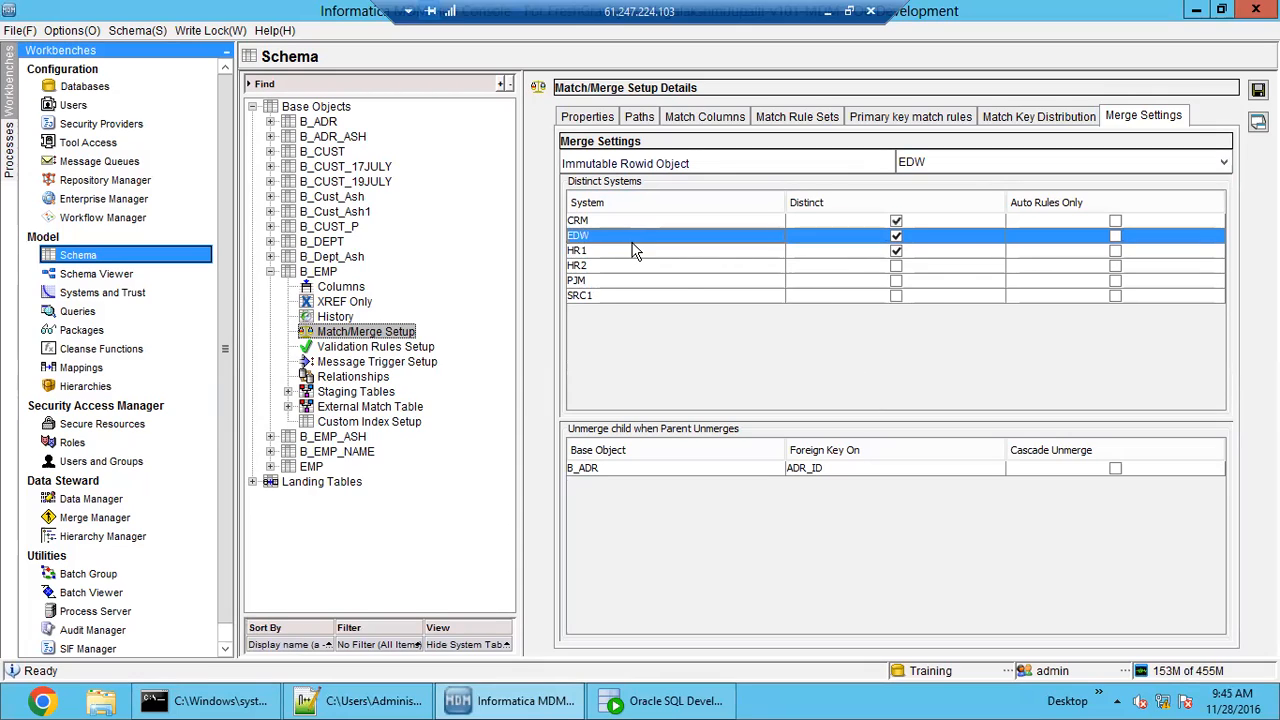
pyautogui.click(634, 249)
pyautogui.click(637, 233)
pyautogui.click(637, 220)
pyautogui.click(637, 237)
pyautogui.moveTo(637, 252); pyautogui.dragTo(648, 226)
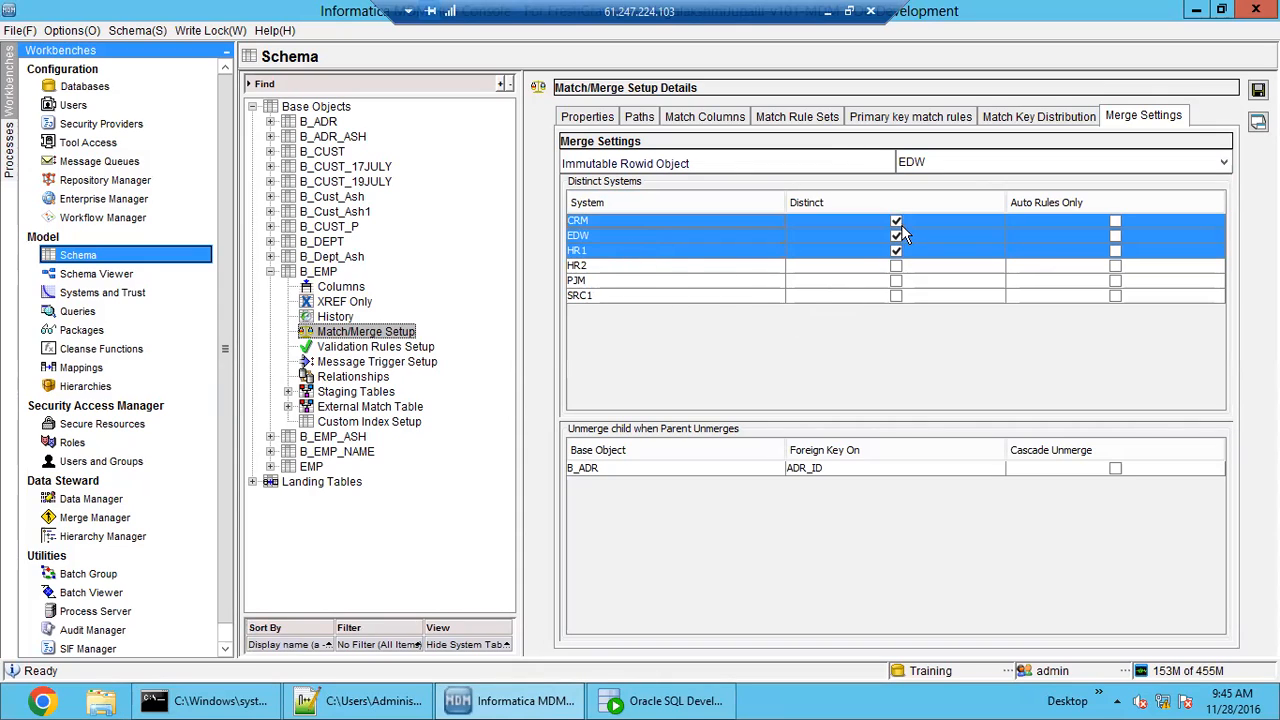
pyautogui.click(596, 250)
pyautogui.click(590, 235)
pyautogui.click(591, 219)
pyautogui.click(593, 239)
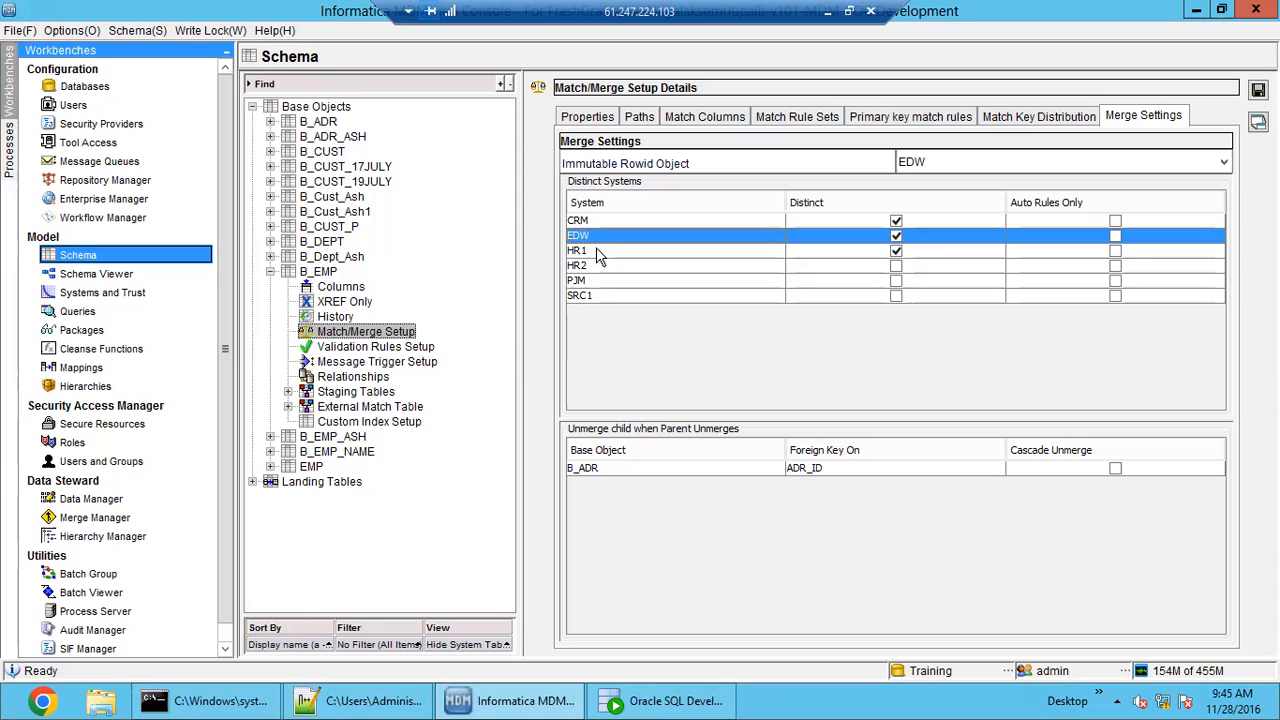
pyautogui.click(597, 249)
pyautogui.click(604, 240)
pyautogui.click(607, 221)
pyautogui.click(608, 237)
# - Clear the Distinct flag of HR1 and compare CRM and EDW with the HR1, HR2, PJM and SRC1 systems
pyautogui.click(896, 249)
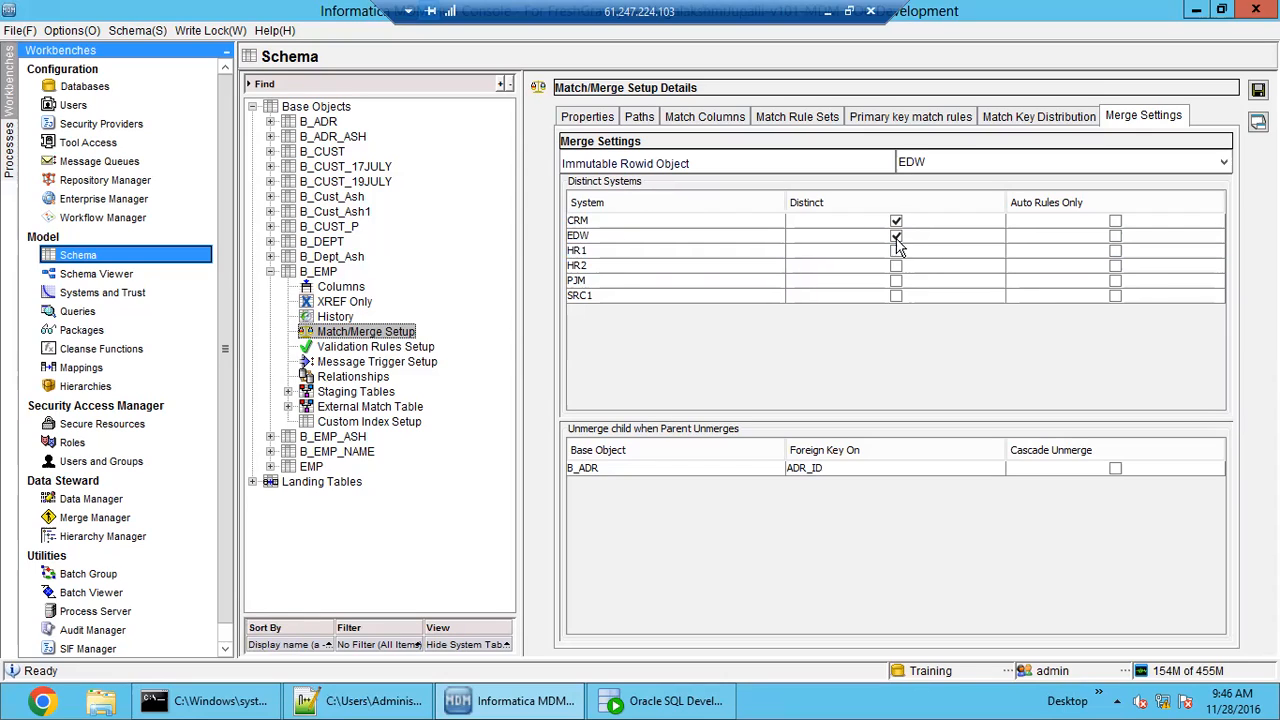
pyautogui.click(621, 226)
pyautogui.click(624, 234)
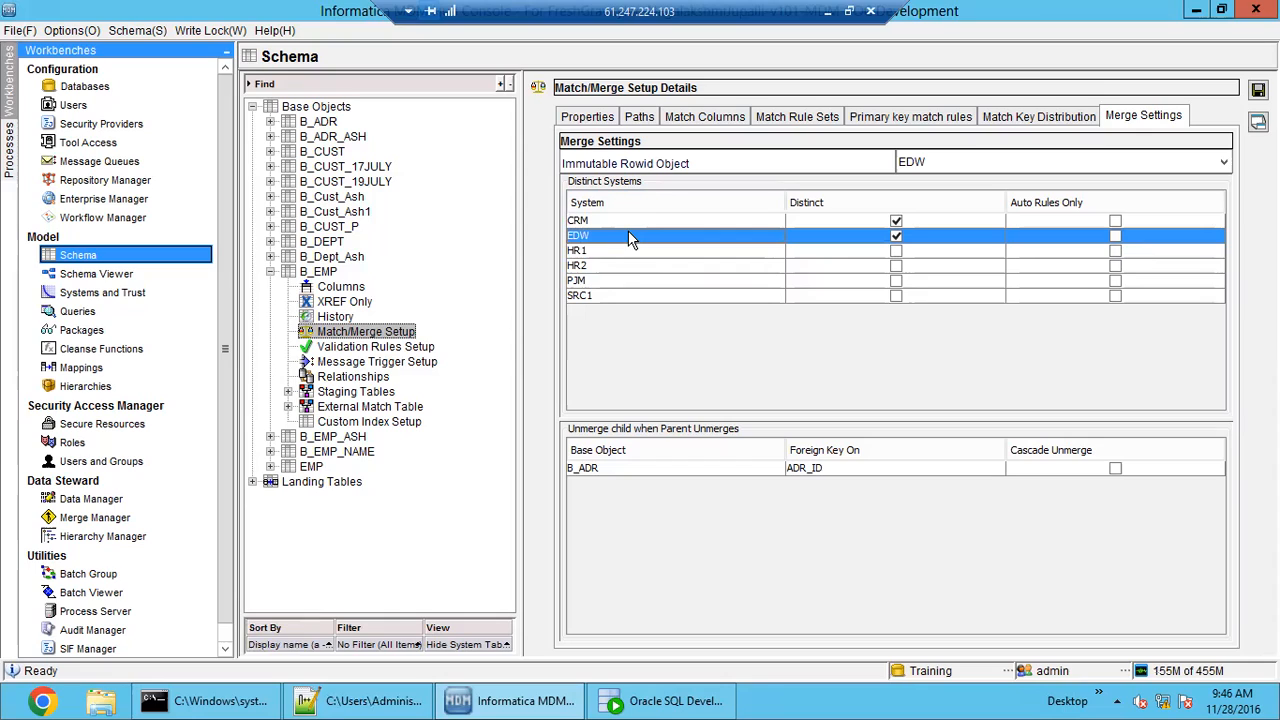
pyautogui.click(643, 221)
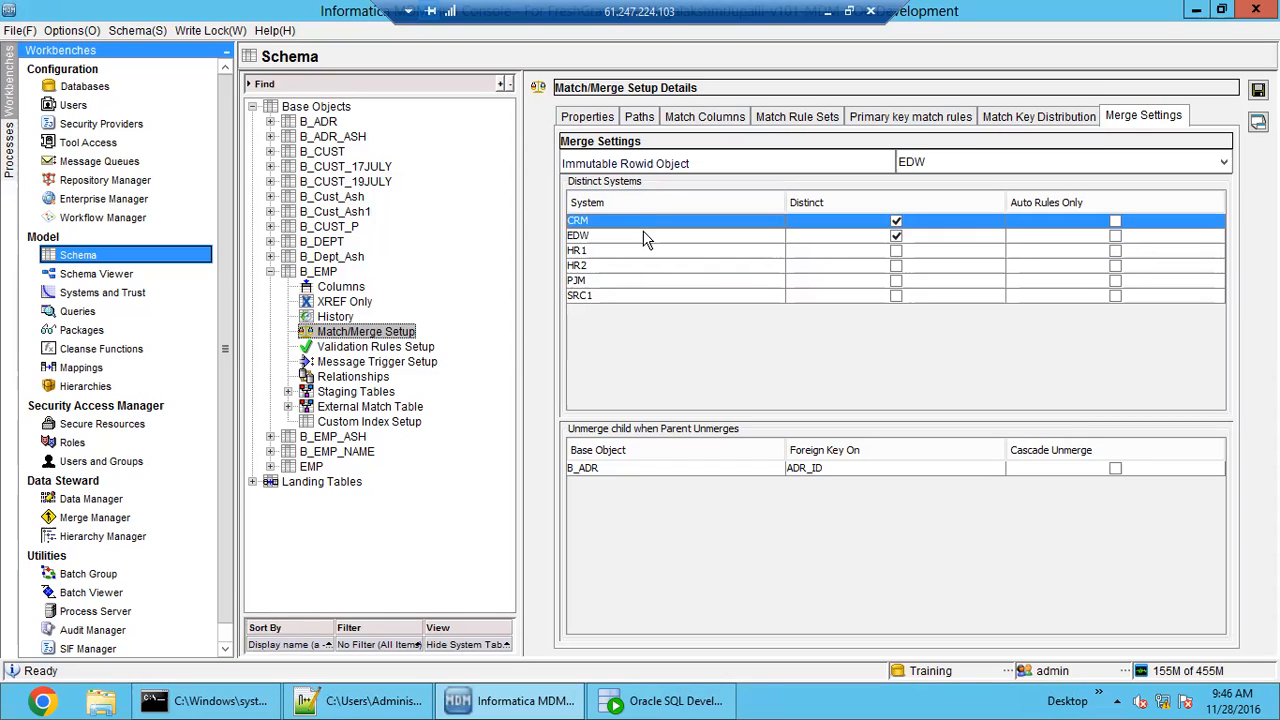
pyautogui.click(644, 233)
pyautogui.moveTo(636, 256); pyautogui.dragTo(643, 305)
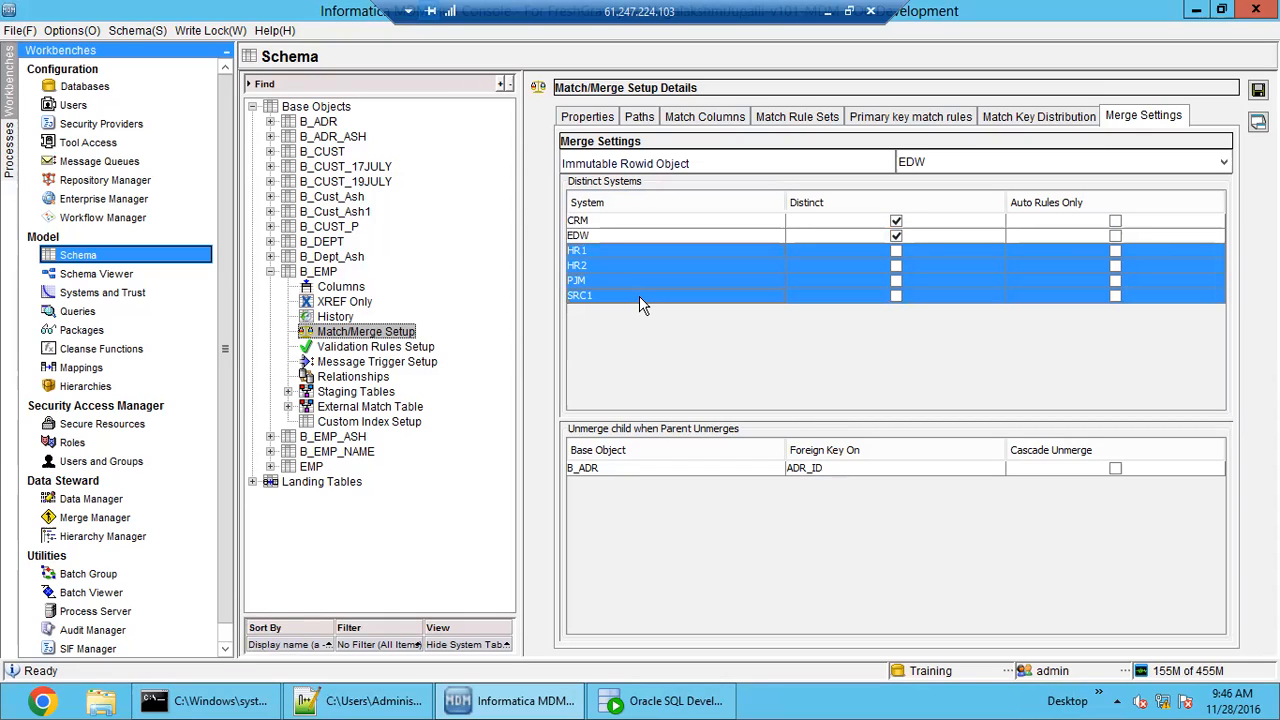
pyautogui.moveTo(613, 238); pyautogui.dragTo(624, 217)
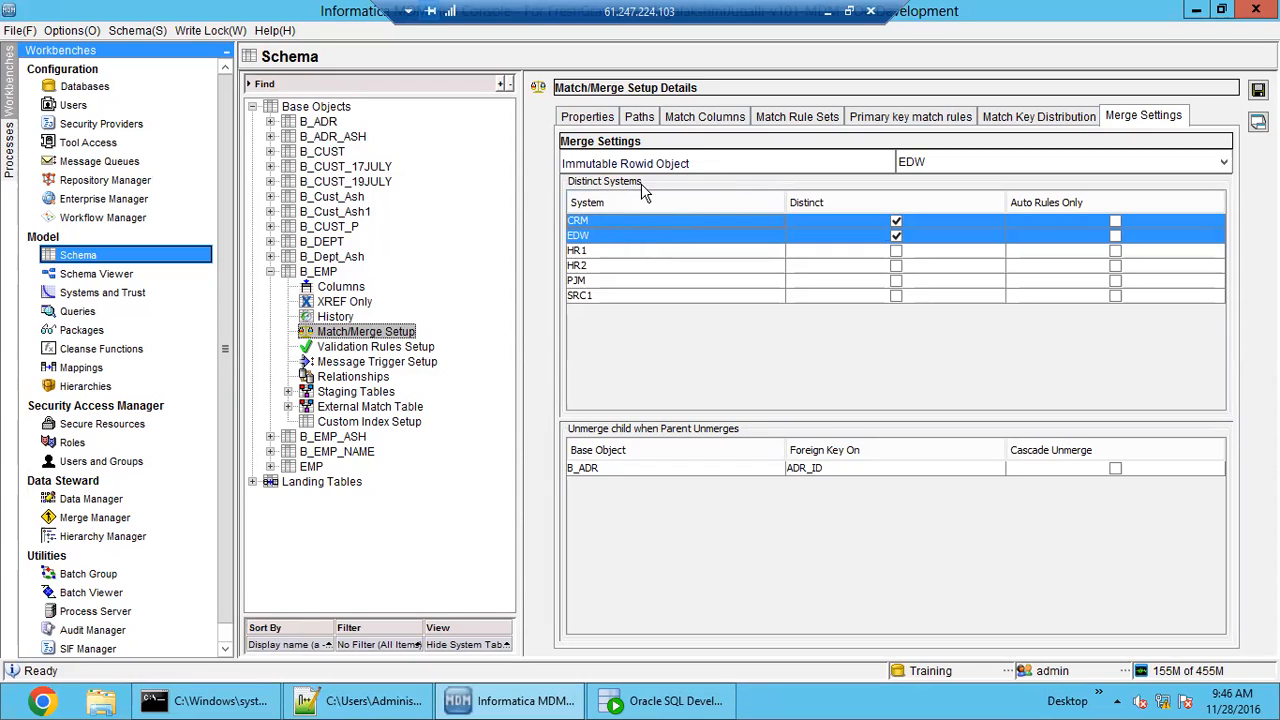
# - Try Cascade Unmerge on the B_ADR child object, and clear it together with the Distinct flags of EDW and CRM
pyautogui.click(632, 468)
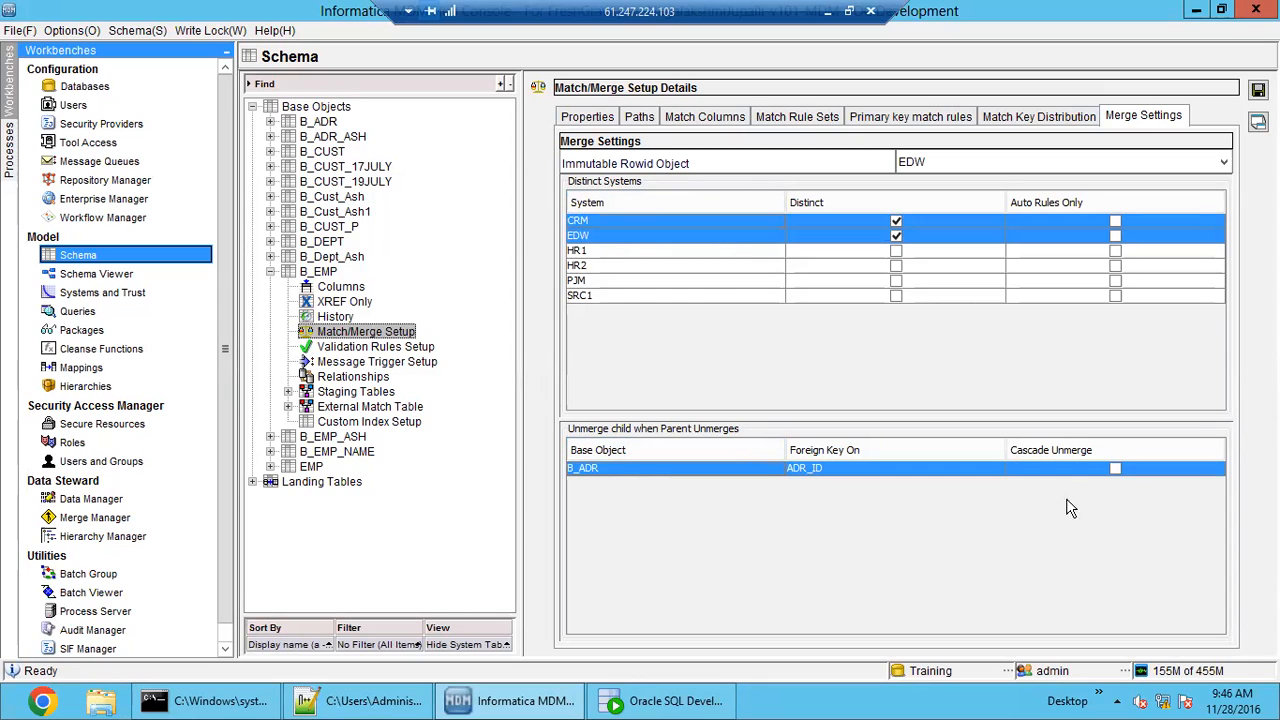
pyautogui.click(1115, 469)
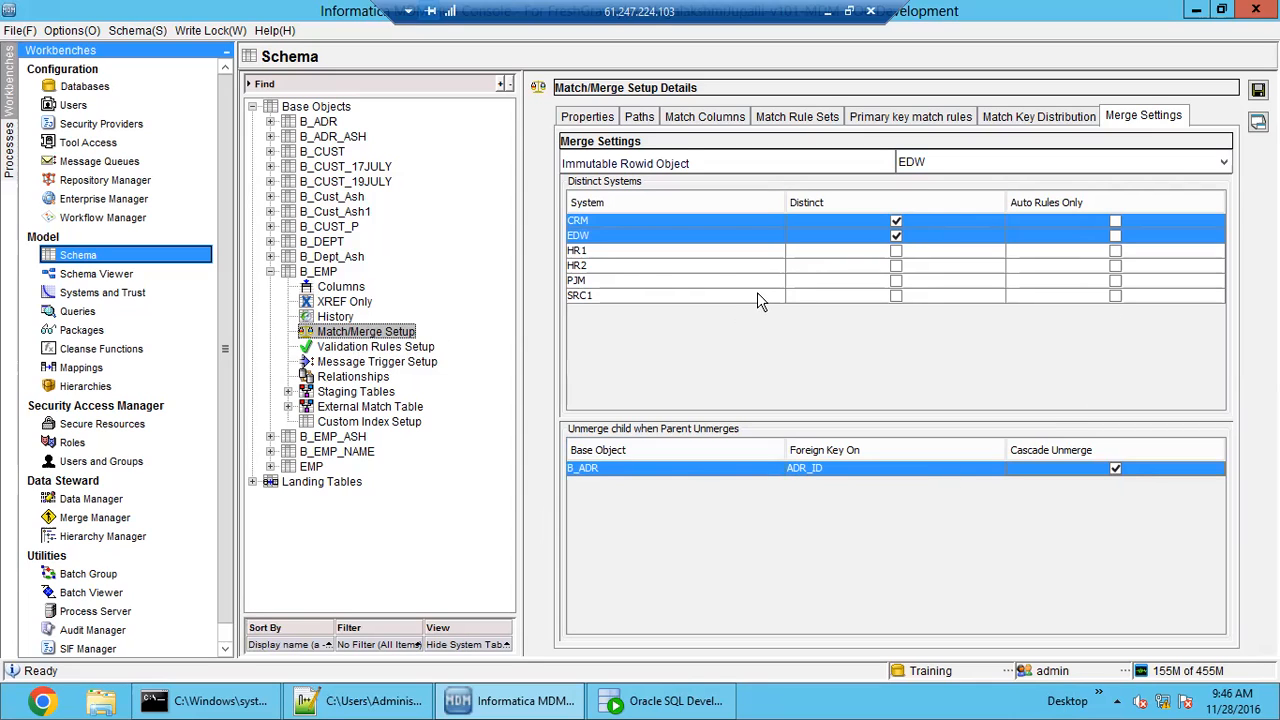
pyautogui.click(1116, 469)
pyautogui.click(900, 236)
pyautogui.click(896, 221)
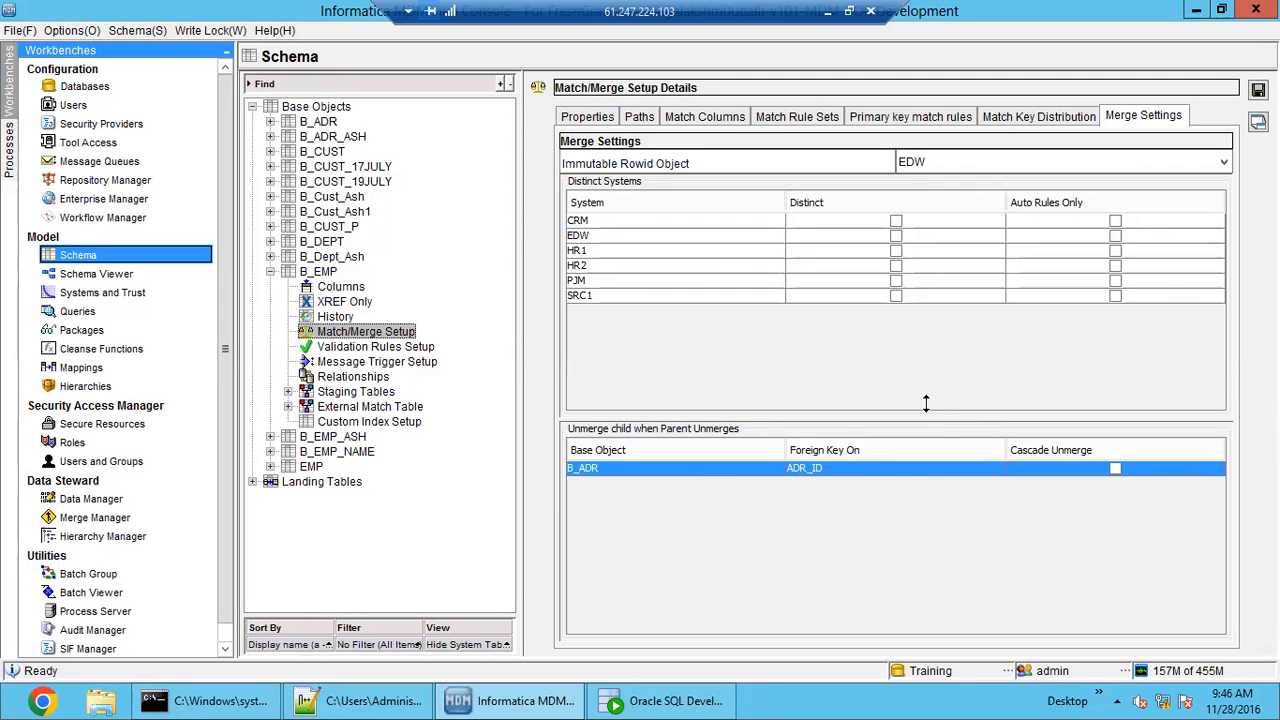
# - Check the primary key match rules count in B_EMP's match/merge properties against the primary key match rules list
pyautogui.click(587, 117)
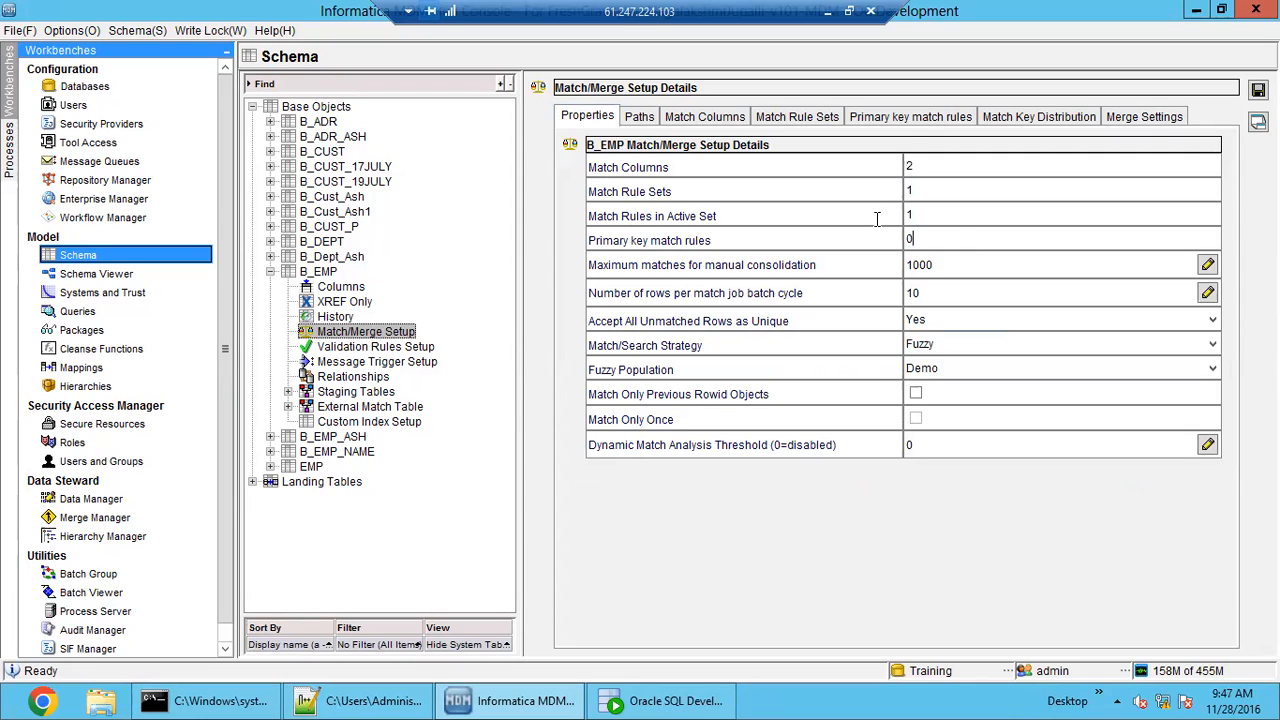
pyautogui.click(908, 117)
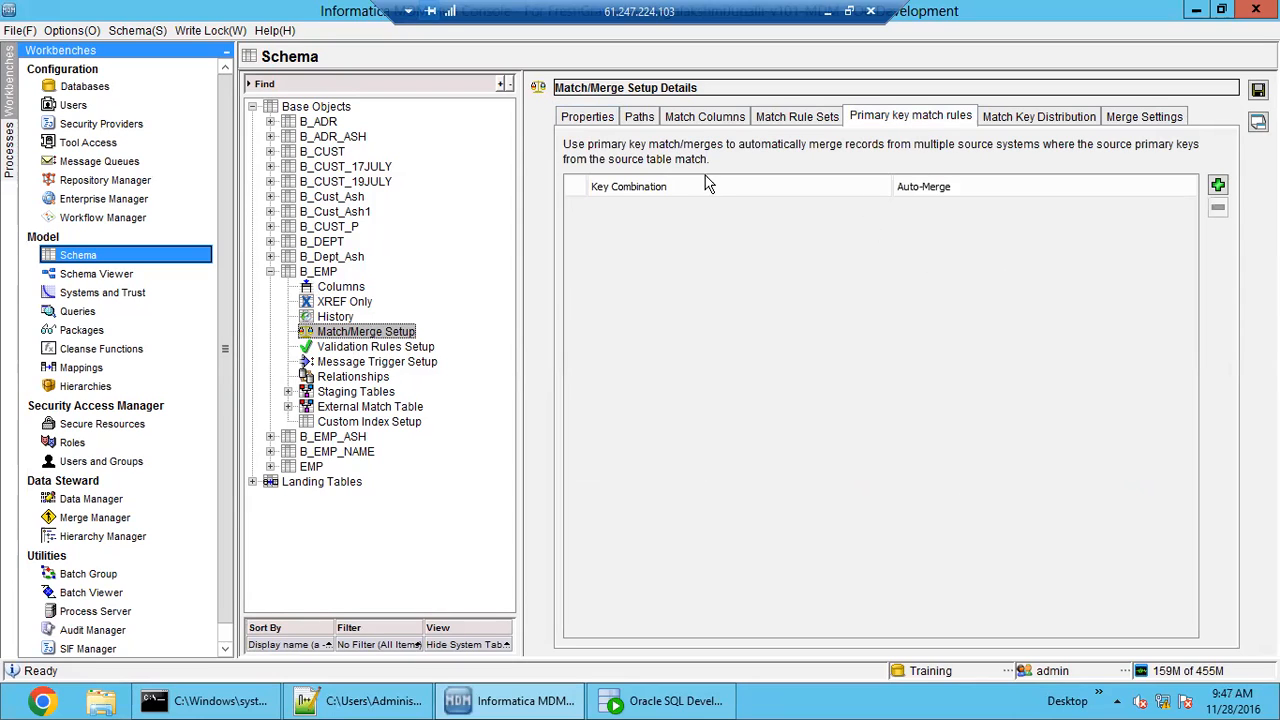
pyautogui.click(587, 117)
pyautogui.click(938, 240)
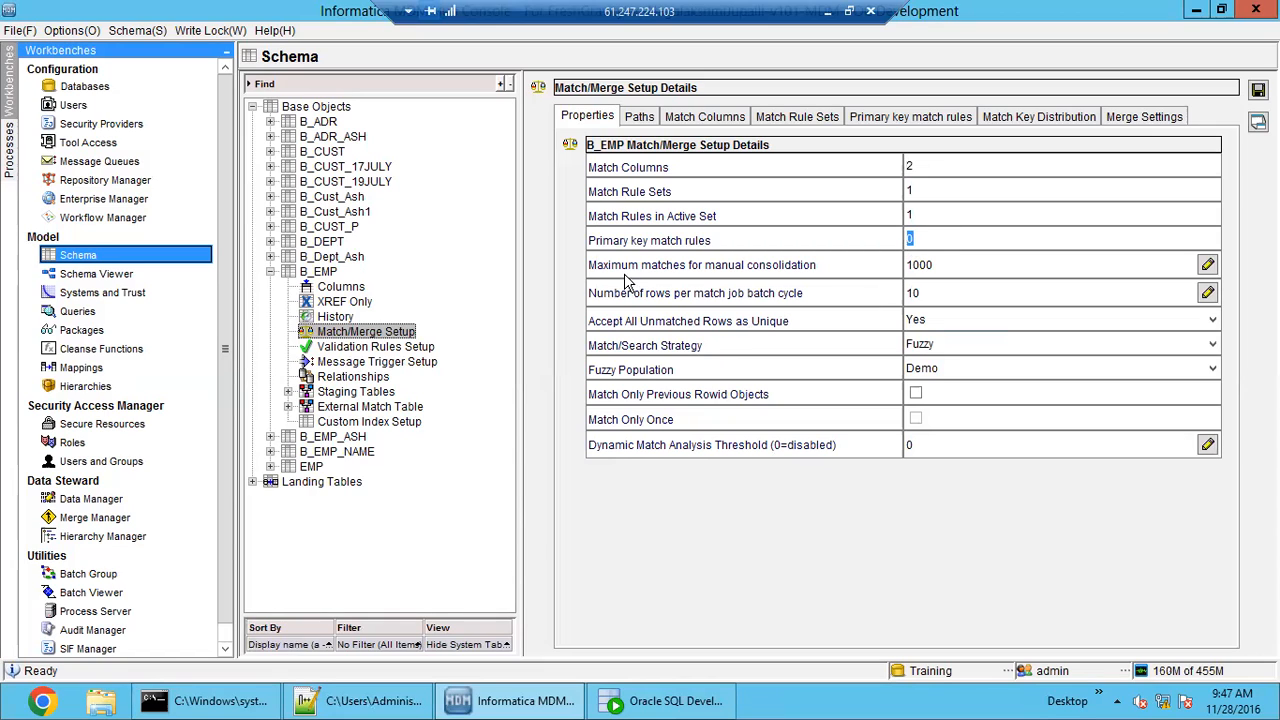
# - Examine the Maximum matches for manual consolidation and Number of rows per match job batch cycle settings
pyautogui.click(984, 266)
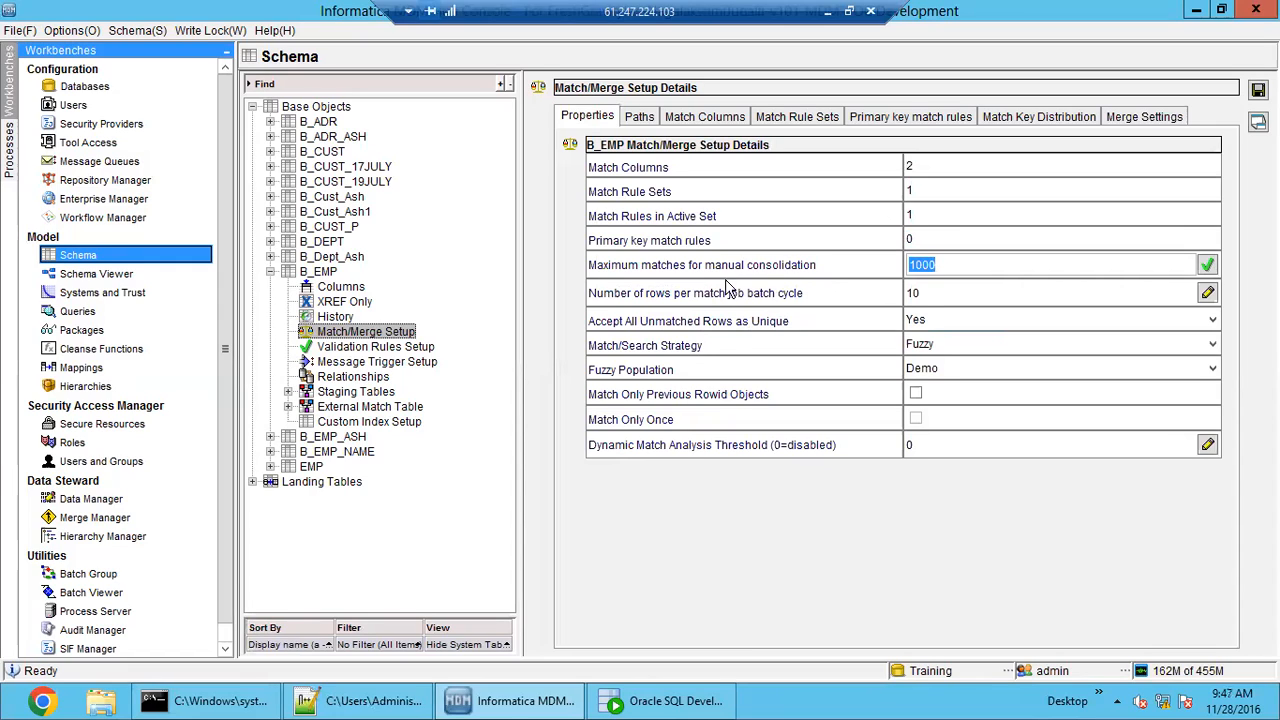
pyautogui.click(942, 265)
pyautogui.moveTo(942, 265); pyautogui.dragTo(886, 250)
pyautogui.click(956, 267)
pyautogui.moveTo(958, 267); pyautogui.dragTo(894, 262)
pyautogui.doubleClick(919, 265)
pyautogui.click(976, 265)
pyautogui.moveTo(986, 264); pyautogui.dragTo(862, 256)
pyautogui.click(978, 263)
pyautogui.doubleClick(928, 263)
pyautogui.click(997, 265)
pyautogui.click(940, 290)
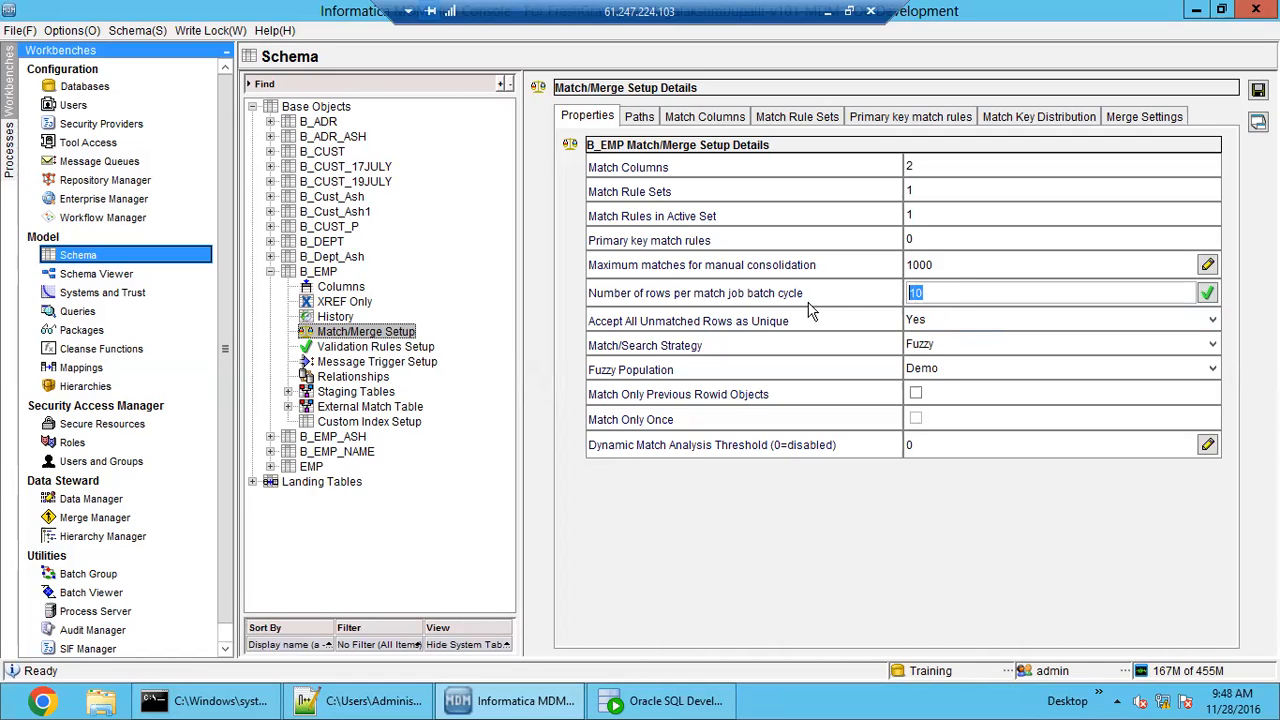
pyautogui.click(998, 292)
# - Review the Yes and No choices of Accept All Unmatched Rows as Unique, keeping it at Yes
pyautogui.click(930, 325)
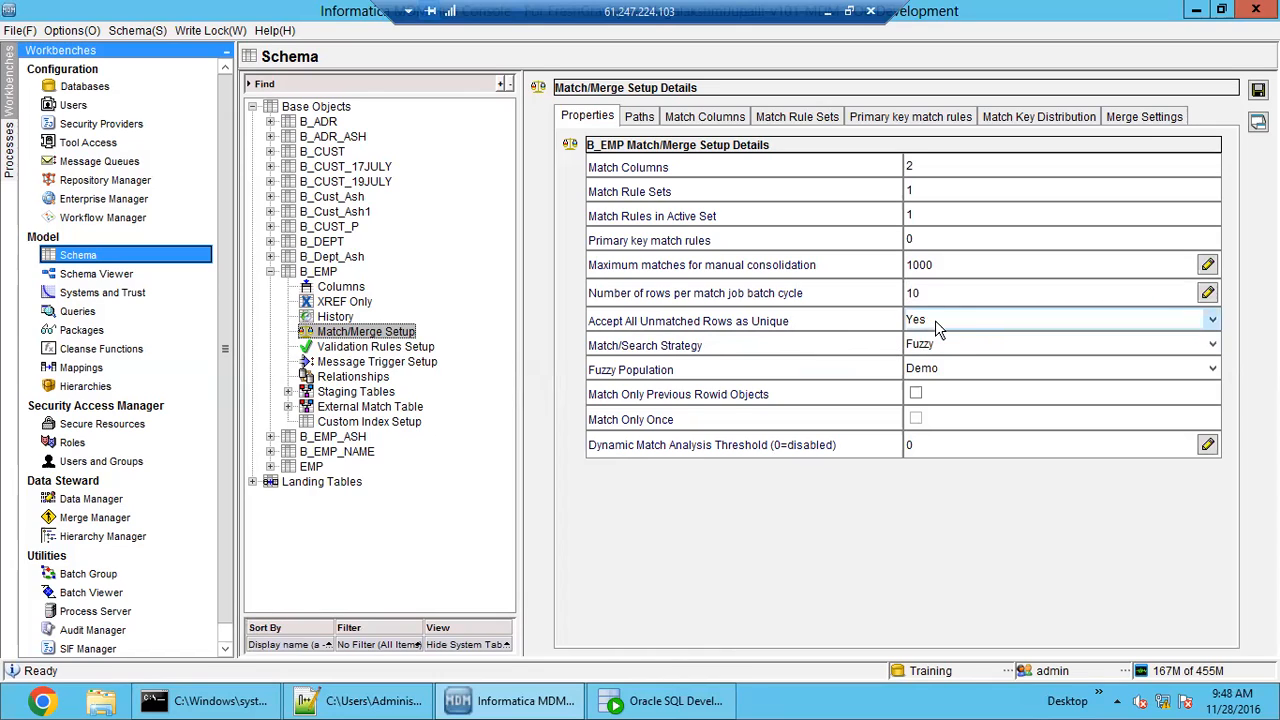
pyautogui.click(935, 322)
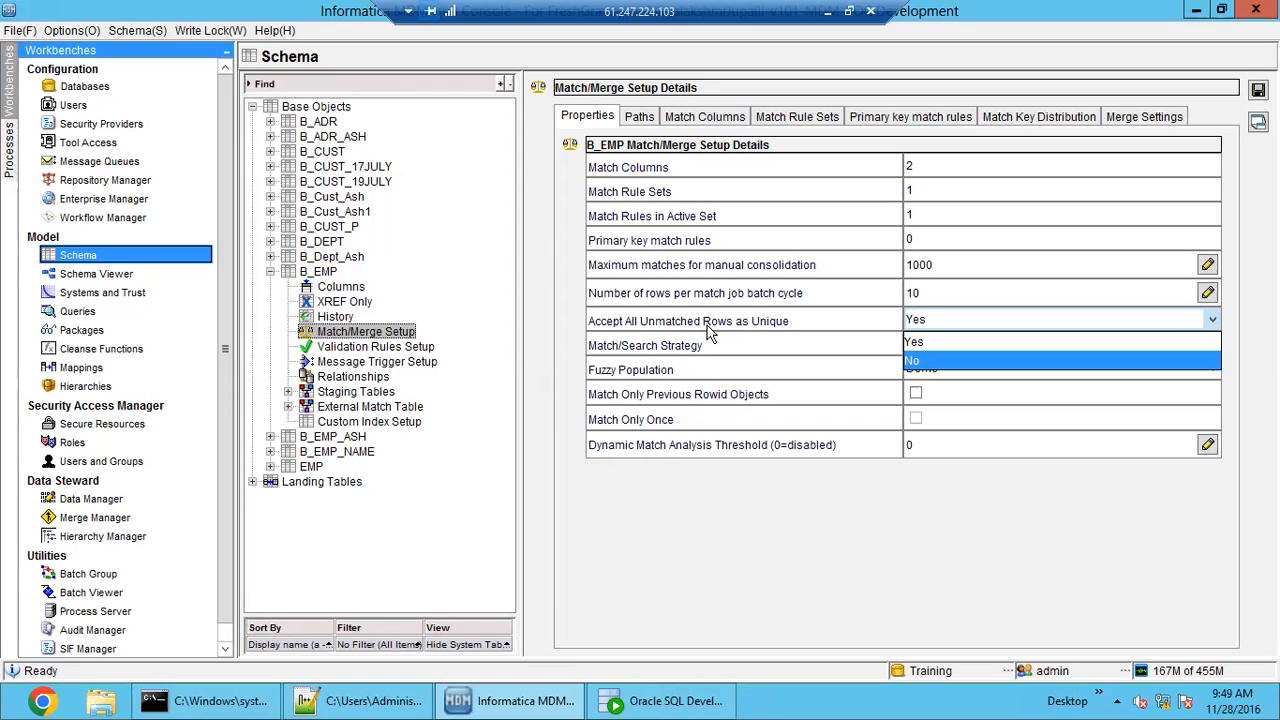
pyautogui.click(914, 343)
pyautogui.click(947, 320)
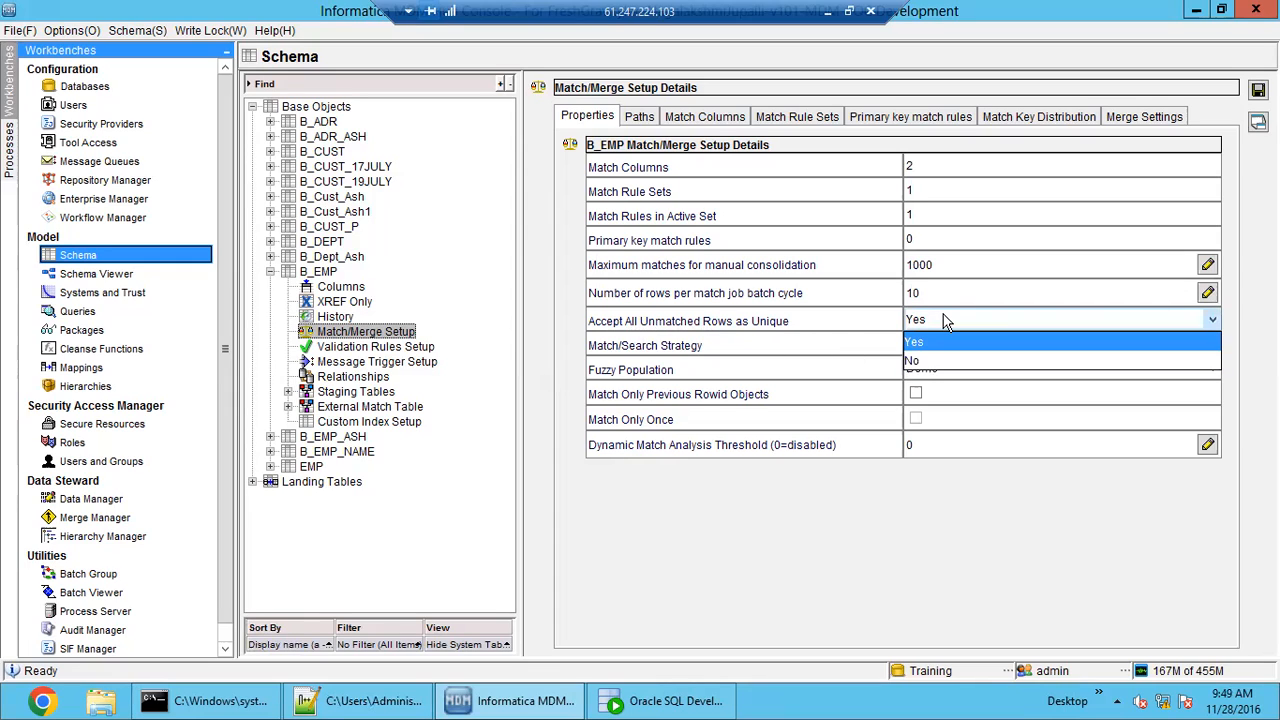
pyautogui.click(947, 320)
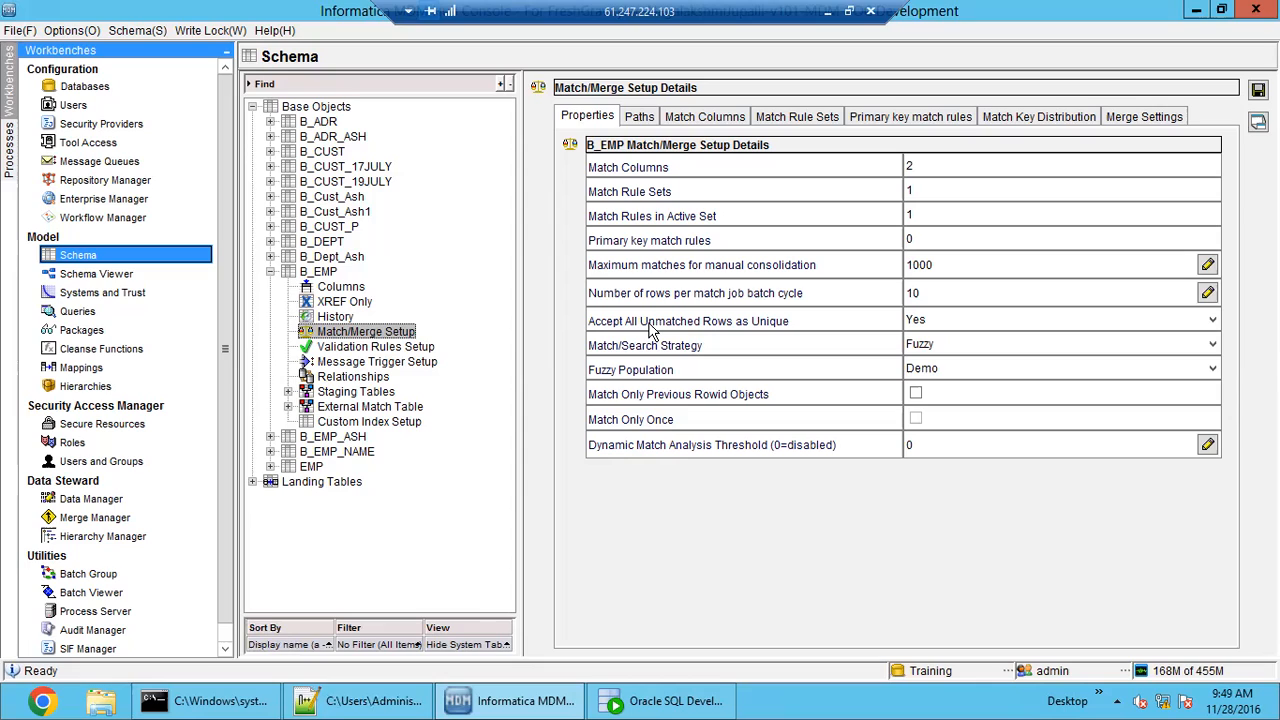
pyautogui.click(956, 324)
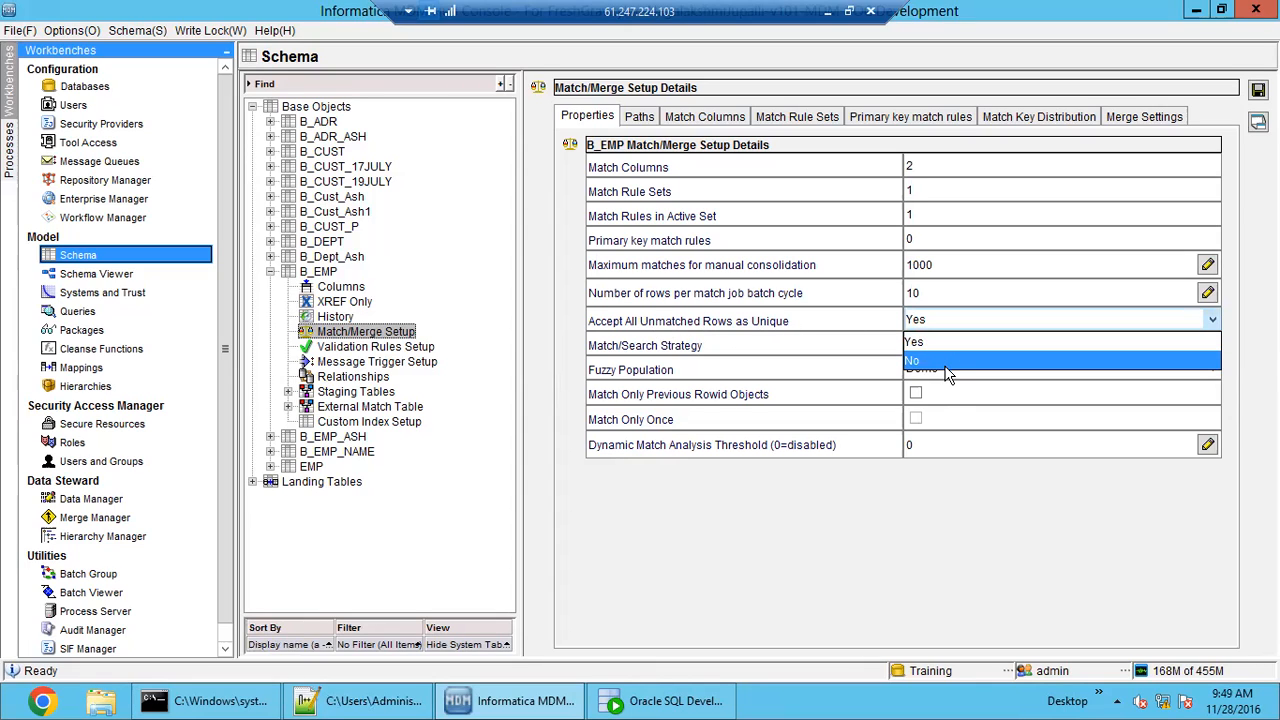
pyautogui.click(800, 330)
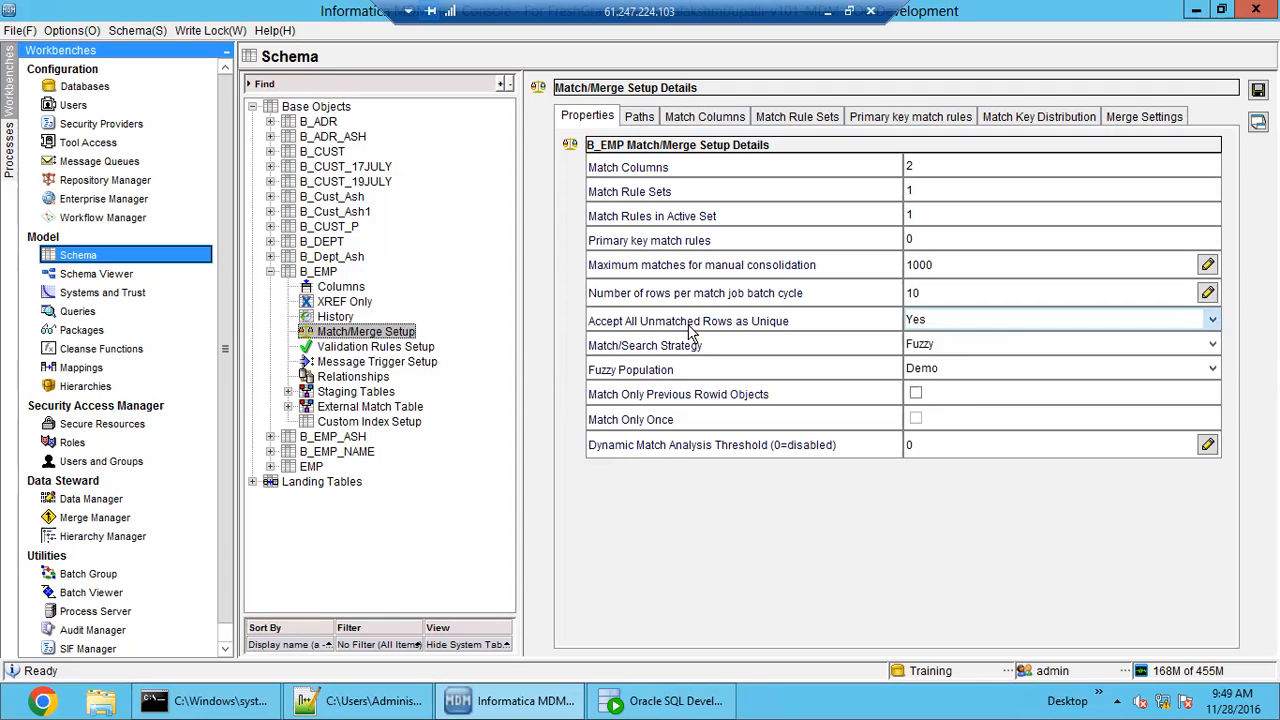
pyautogui.click(950, 322)
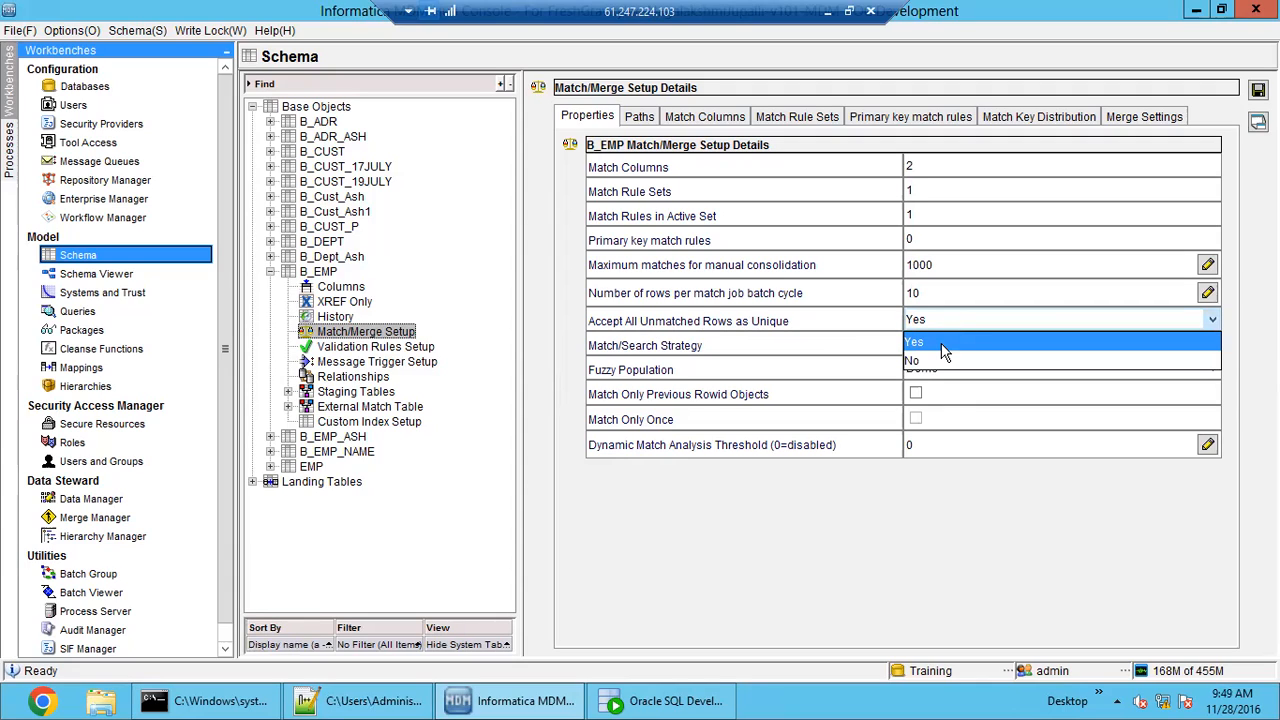
pyautogui.click(832, 328)
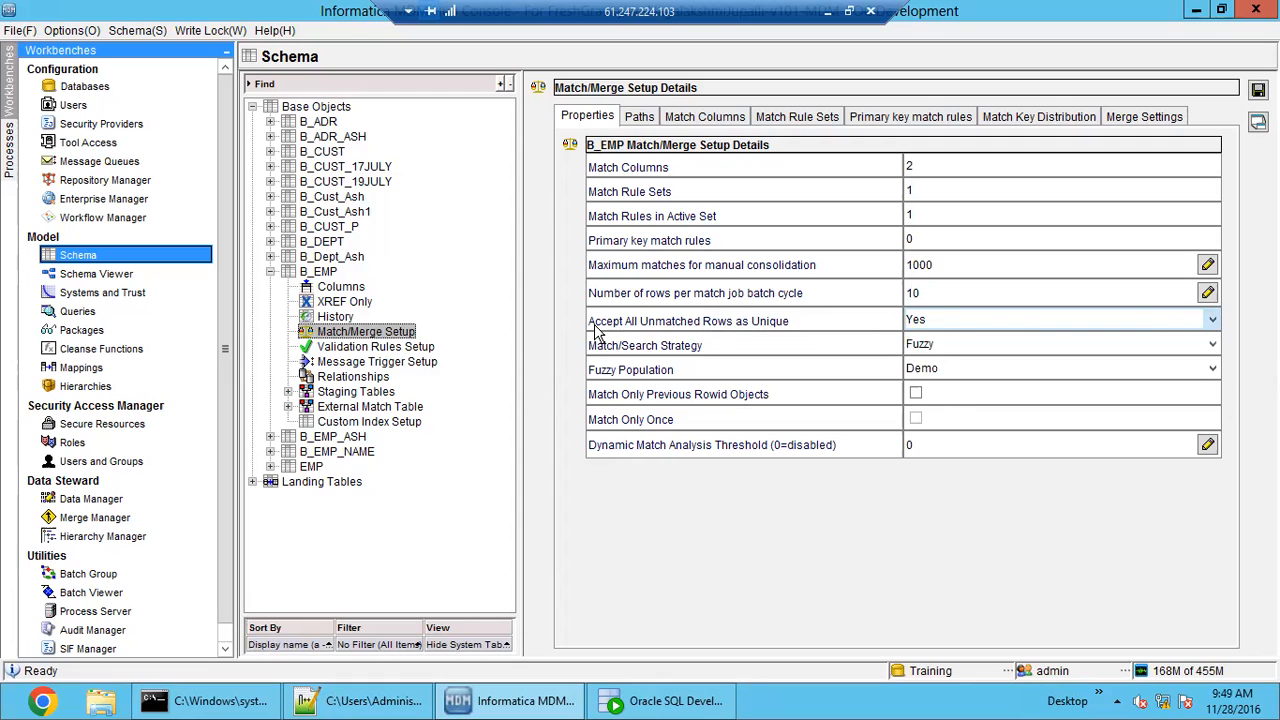
pyautogui.click(975, 325)
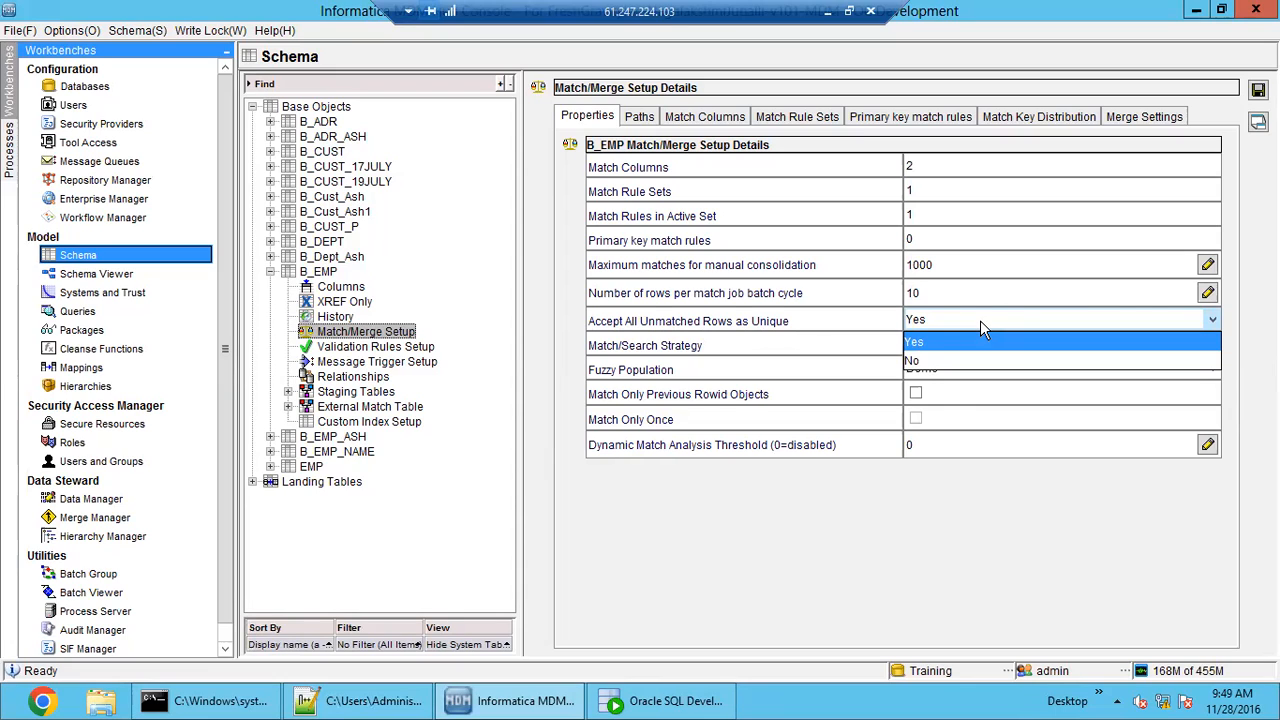
pyautogui.click(716, 324)
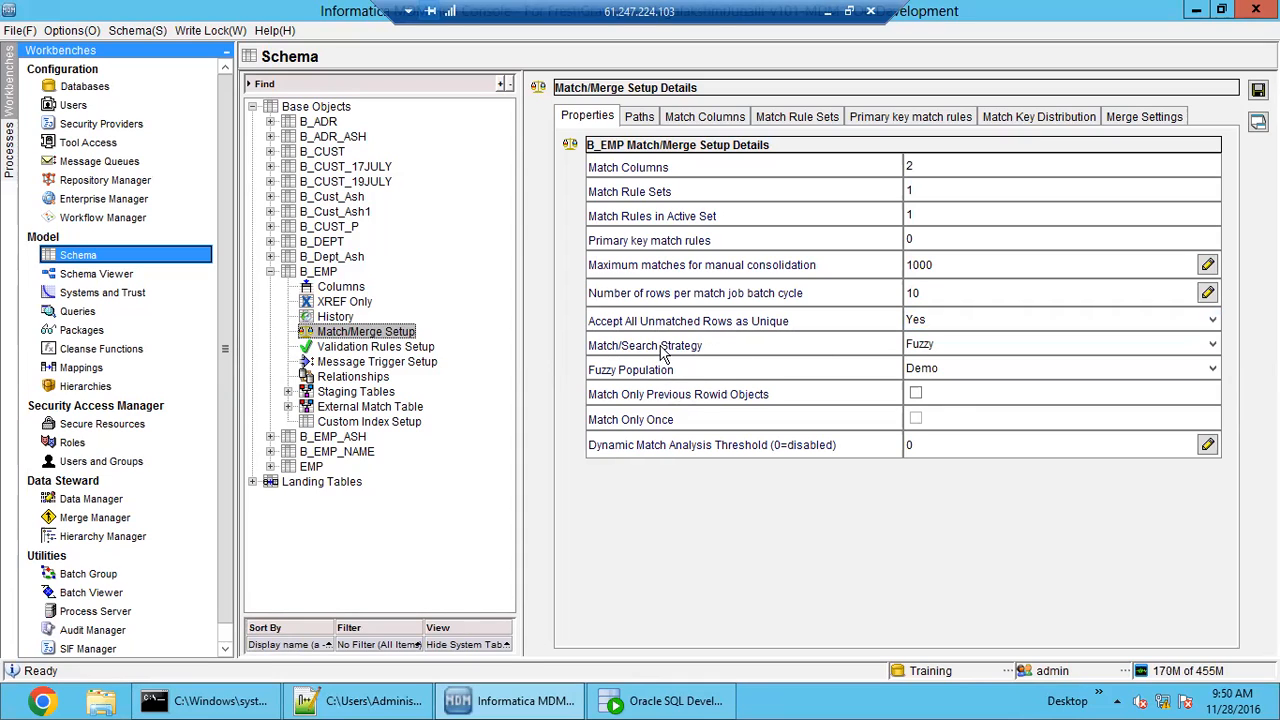
# - Try to set the Match/Search Strategy to Exact, and check the Fuzzy Population setting
pyautogui.click(930, 344)
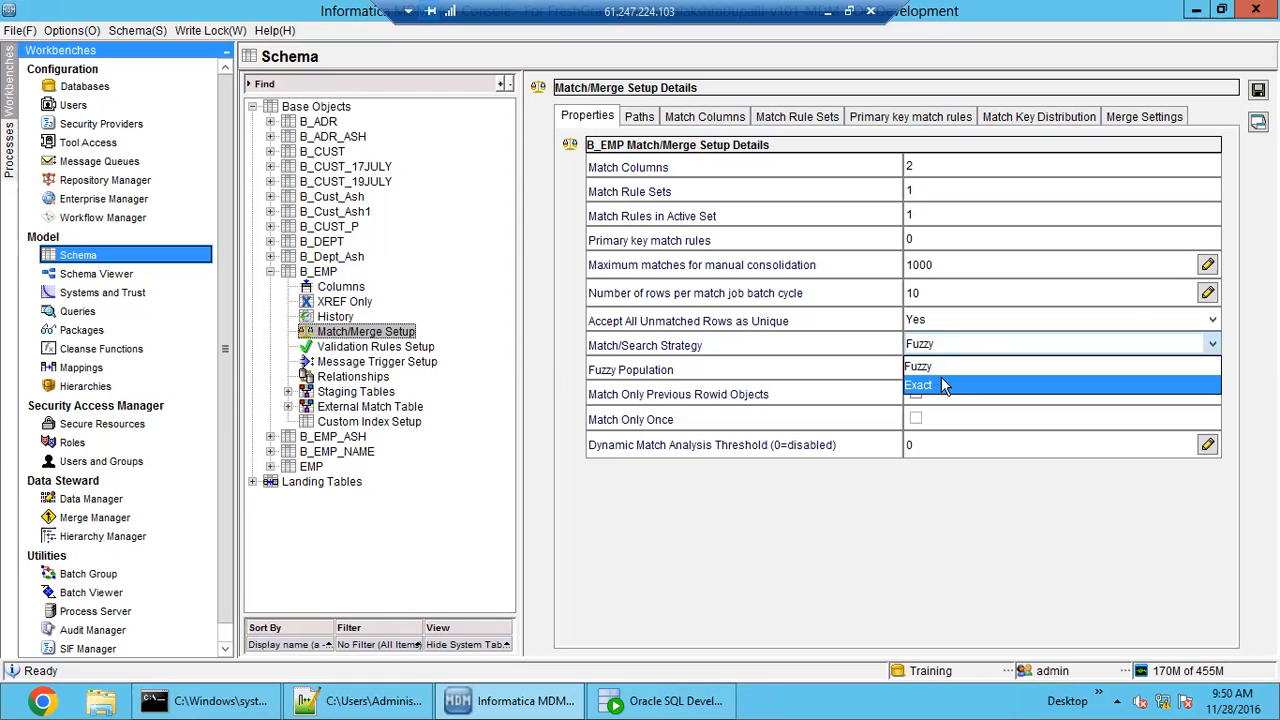
pyautogui.click(941, 384)
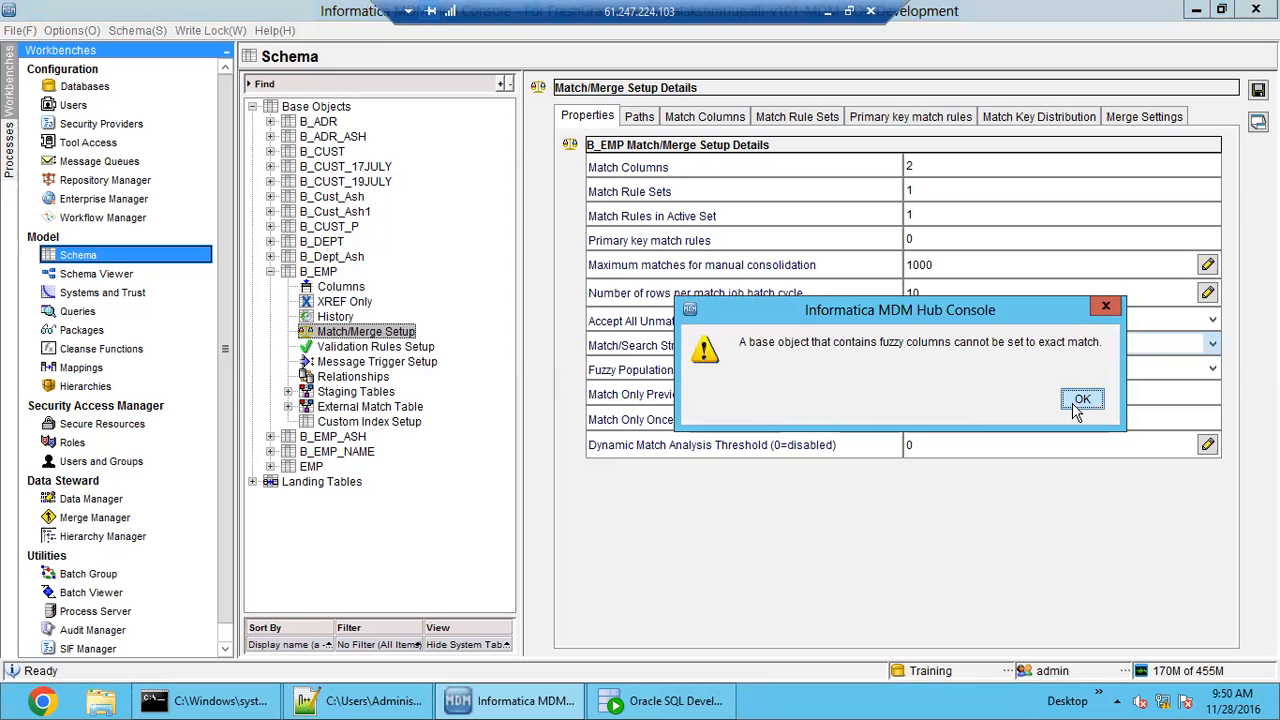
pyautogui.click(1108, 308)
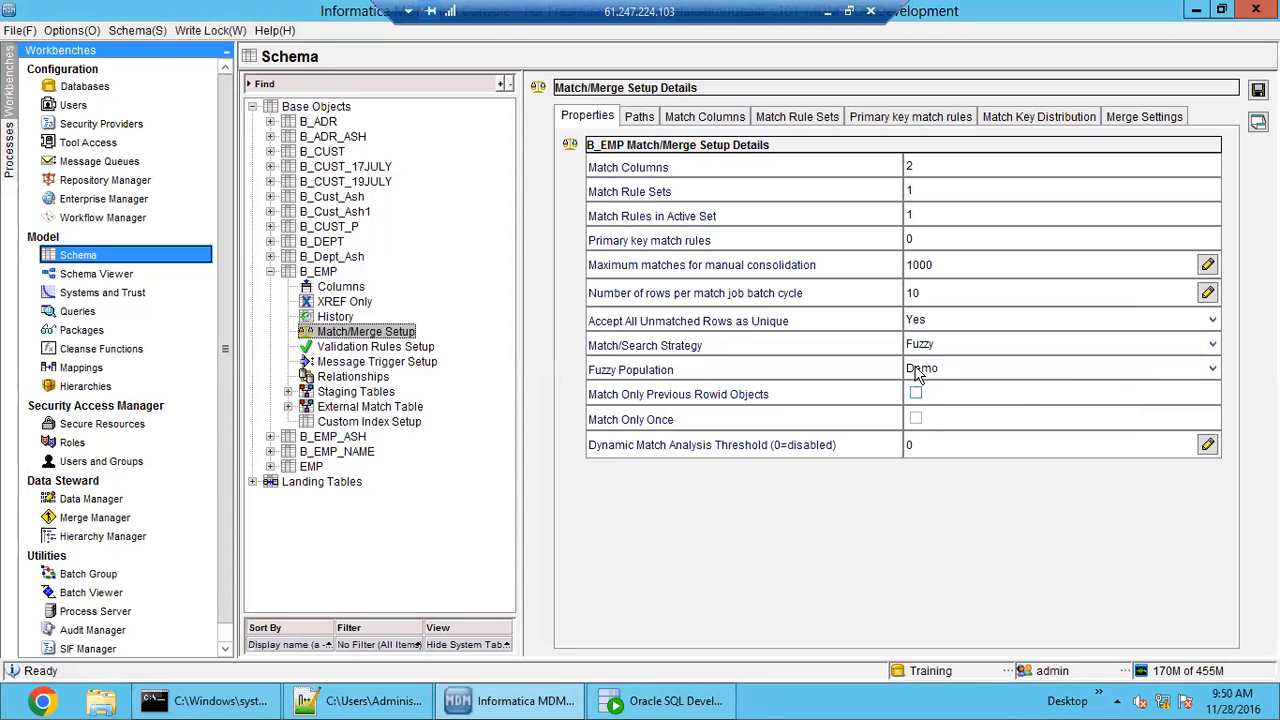
pyautogui.click(940, 345)
pyautogui.click(960, 370)
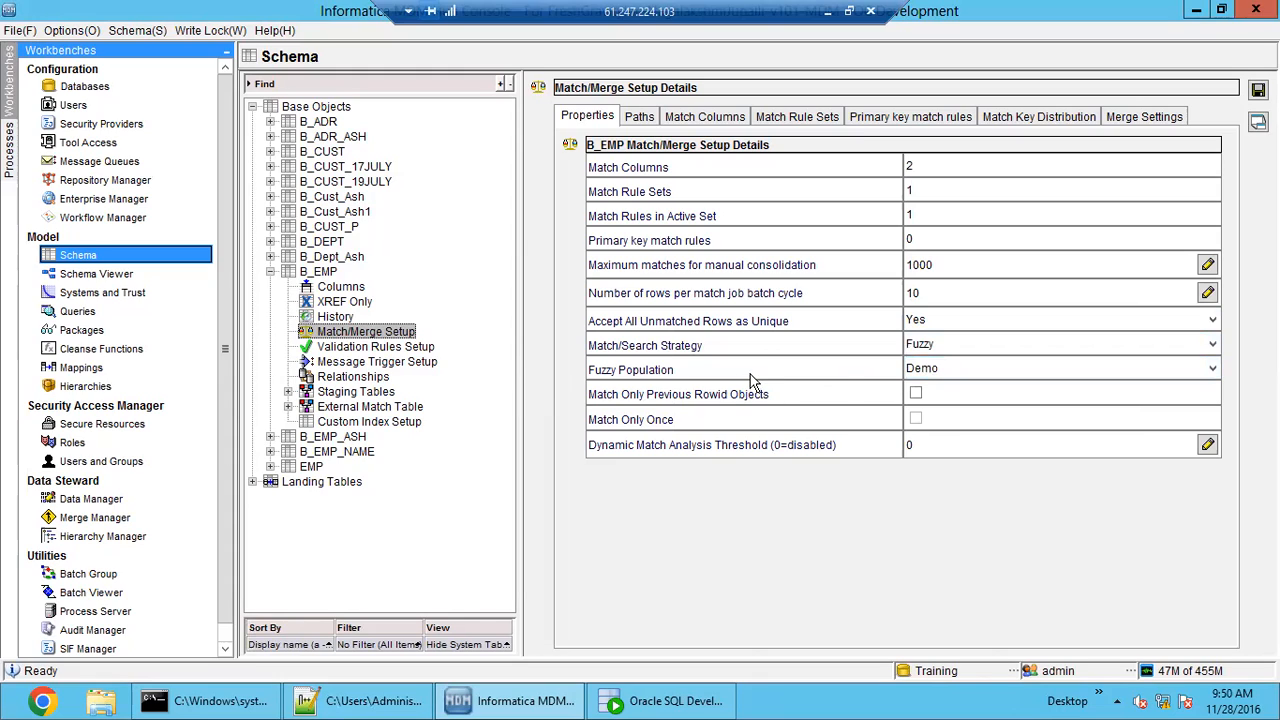
# - Review the Fuzzy Population choices for B_EMP, keeping Demo, and enable Match Only Previous Rowid Objects
pyautogui.click(912, 377)
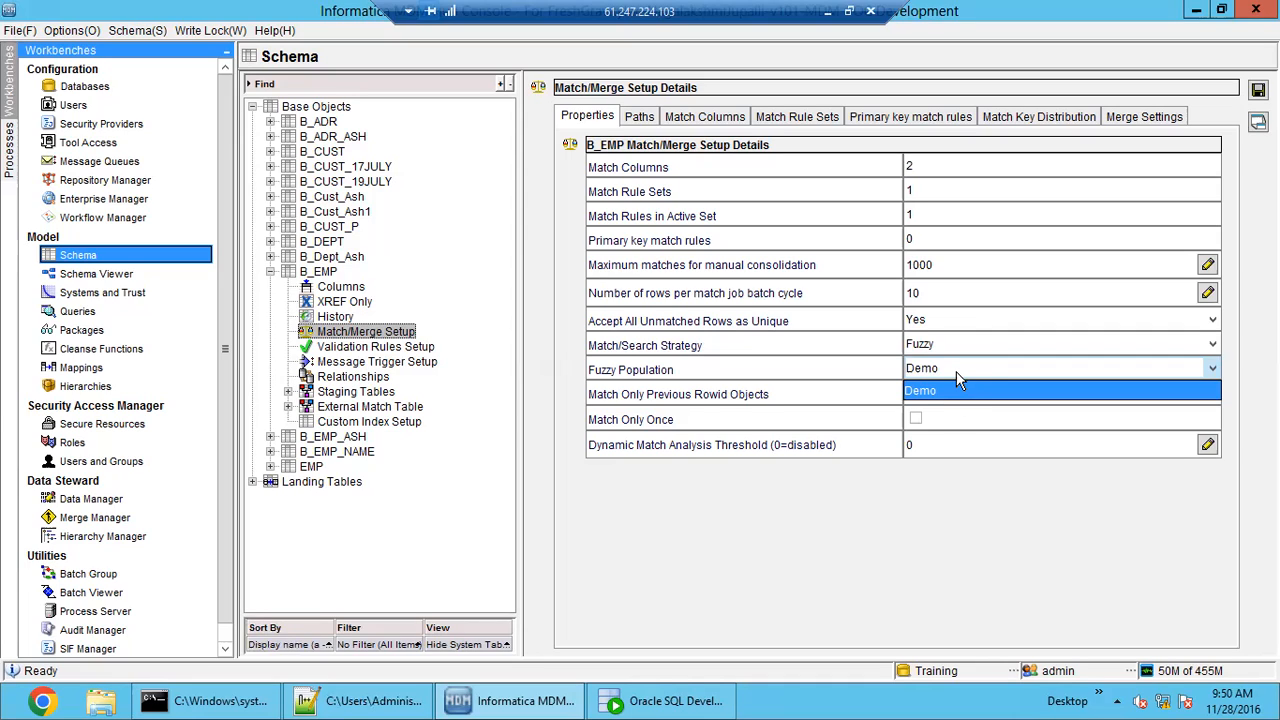
pyautogui.click(697, 369)
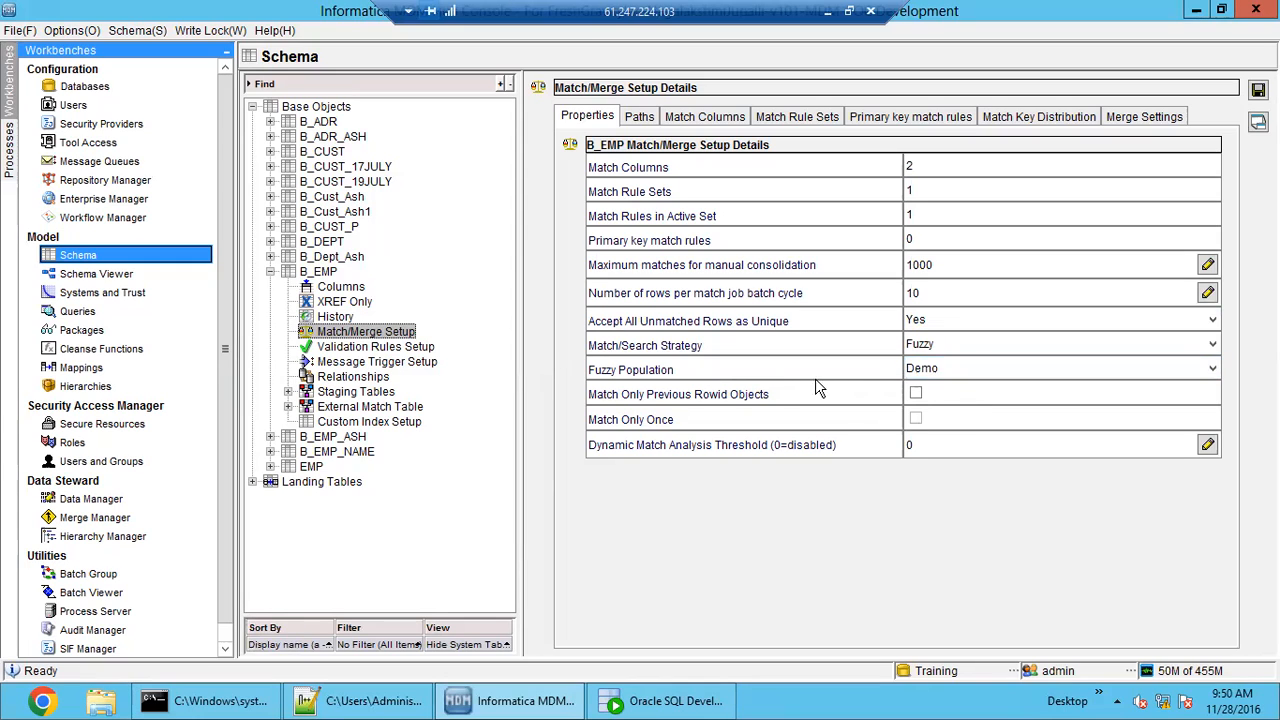
pyautogui.click(915, 372)
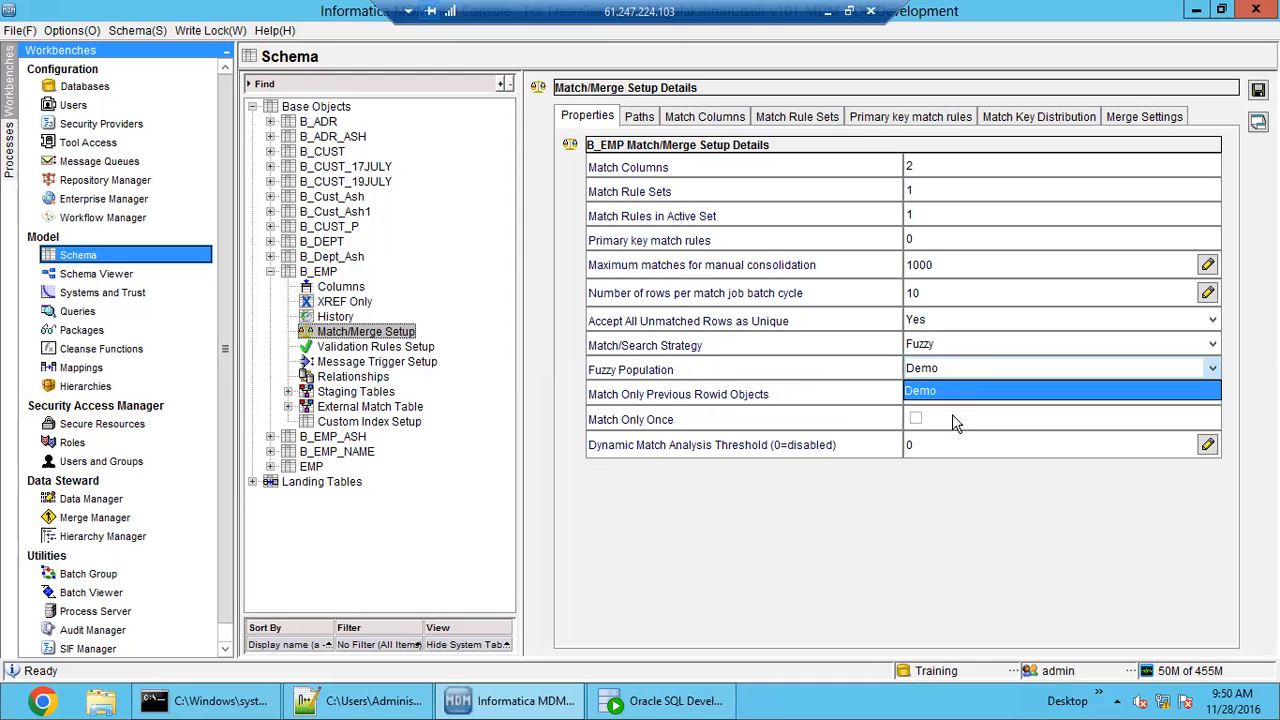
pyautogui.click(650, 378)
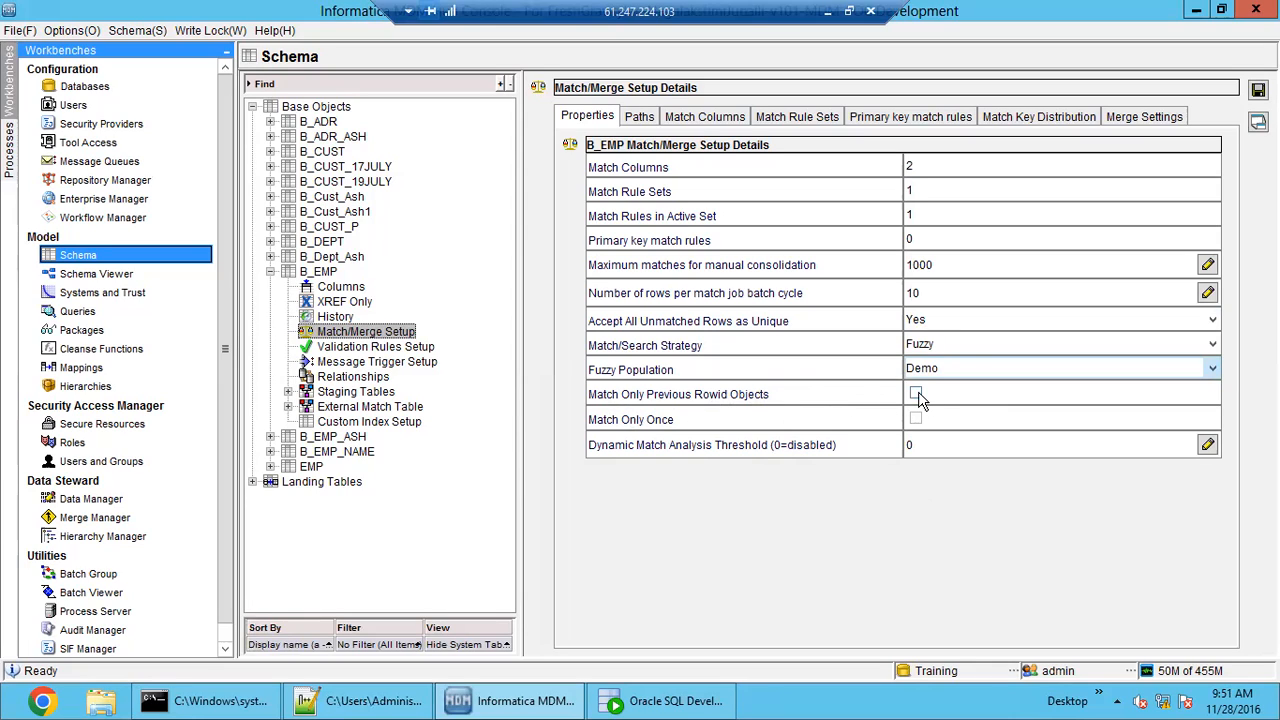
# - Switch to the notes file in Notepad++ and enter 1,2 on the blank line directly above the Workbench heading
pyautogui.click(352, 700)
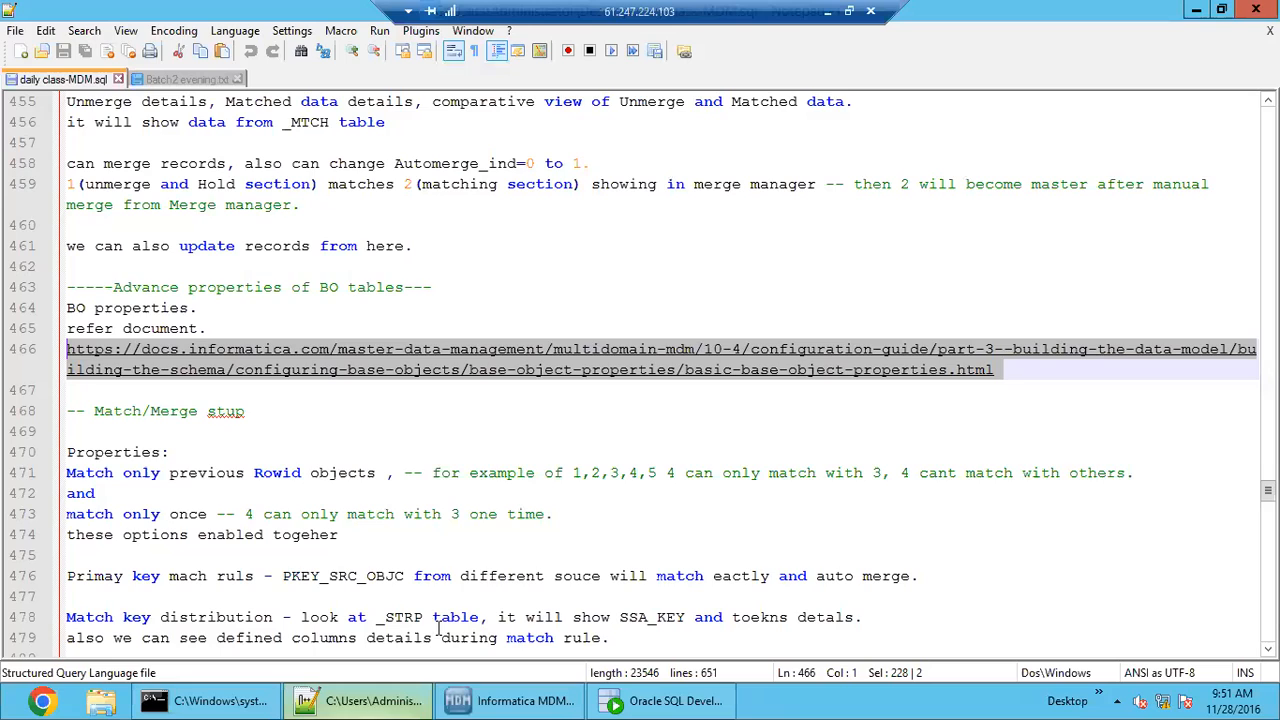
pyautogui.scroll(-8, 376, 538)
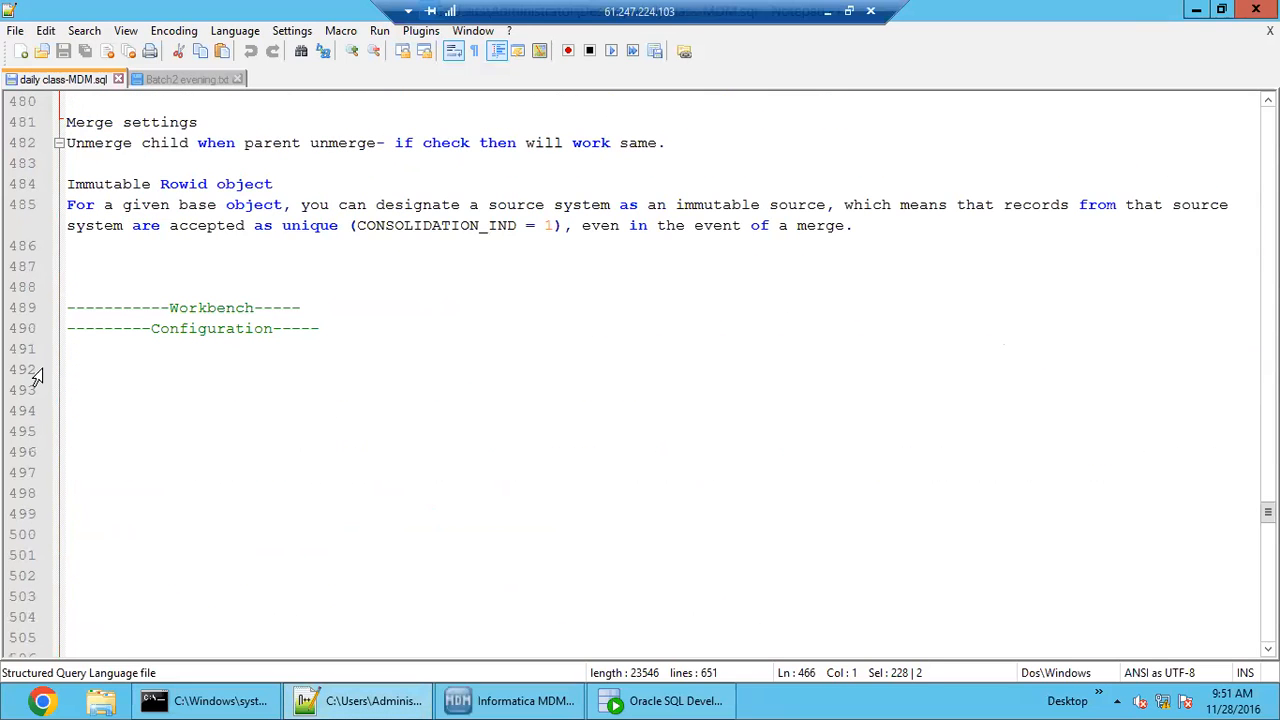
pyautogui.click(110, 283)
pyautogui.write('1')
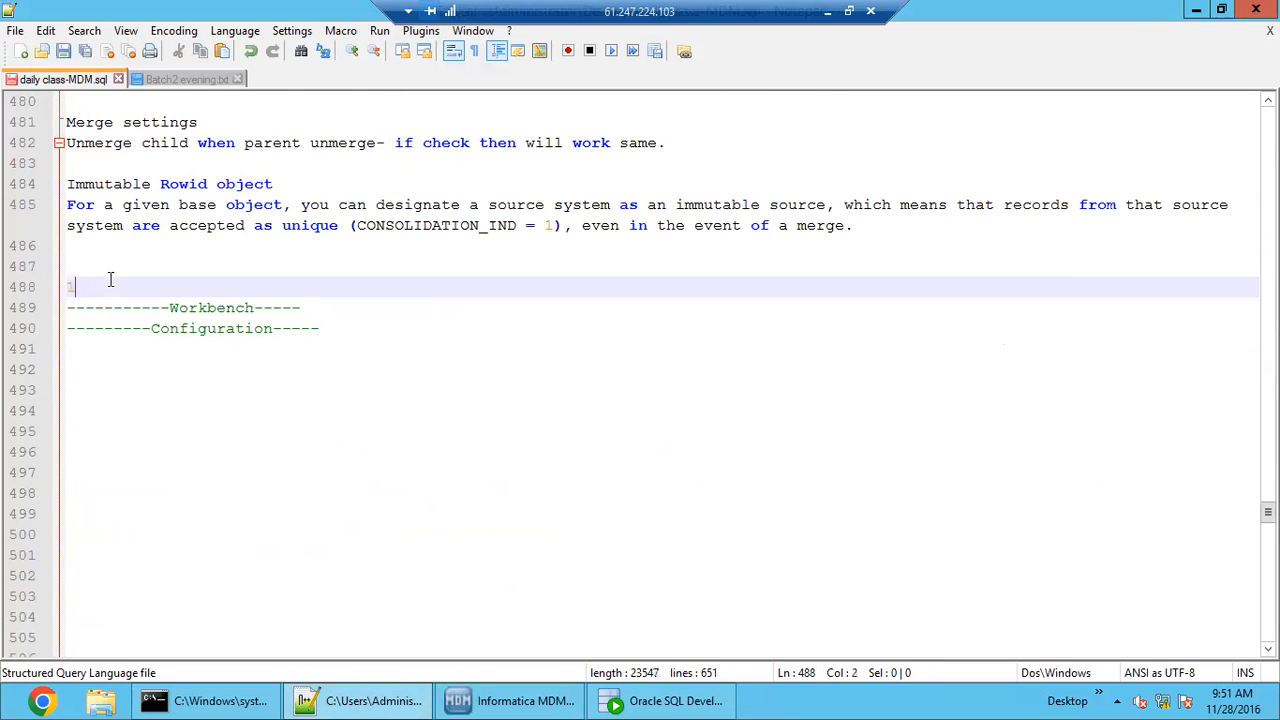
pyautogui.write(',2')
# - Switch to Oracle SQL Developer, show the data of table C_B_CUST_ASH, and examine each record's ROWID_OBJECT
pyautogui.click(512, 698)
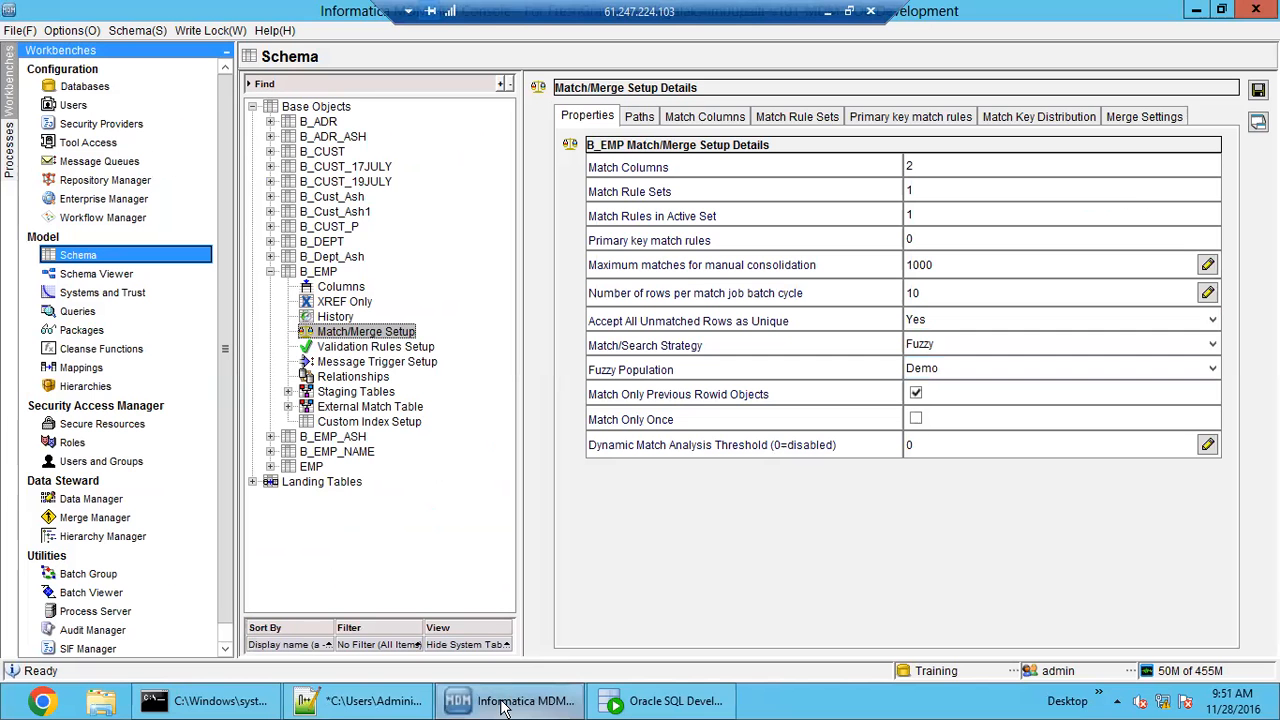
pyautogui.click(640, 702)
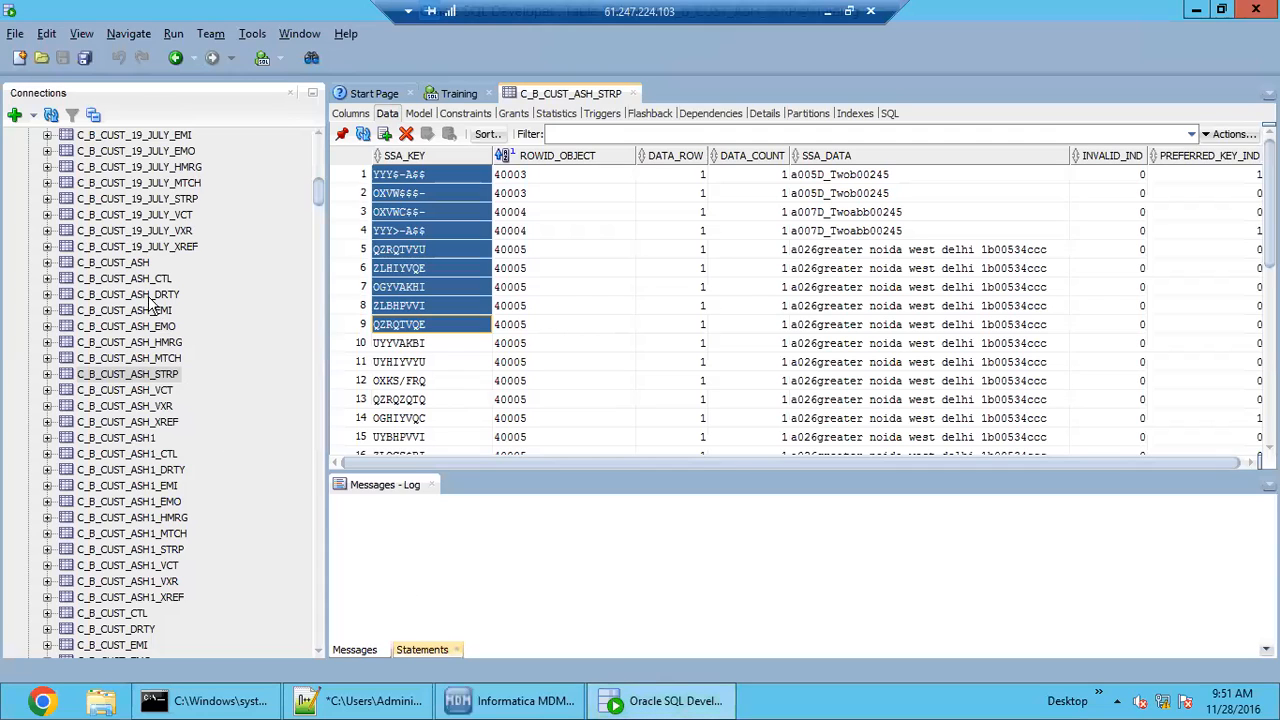
pyautogui.click(118, 263)
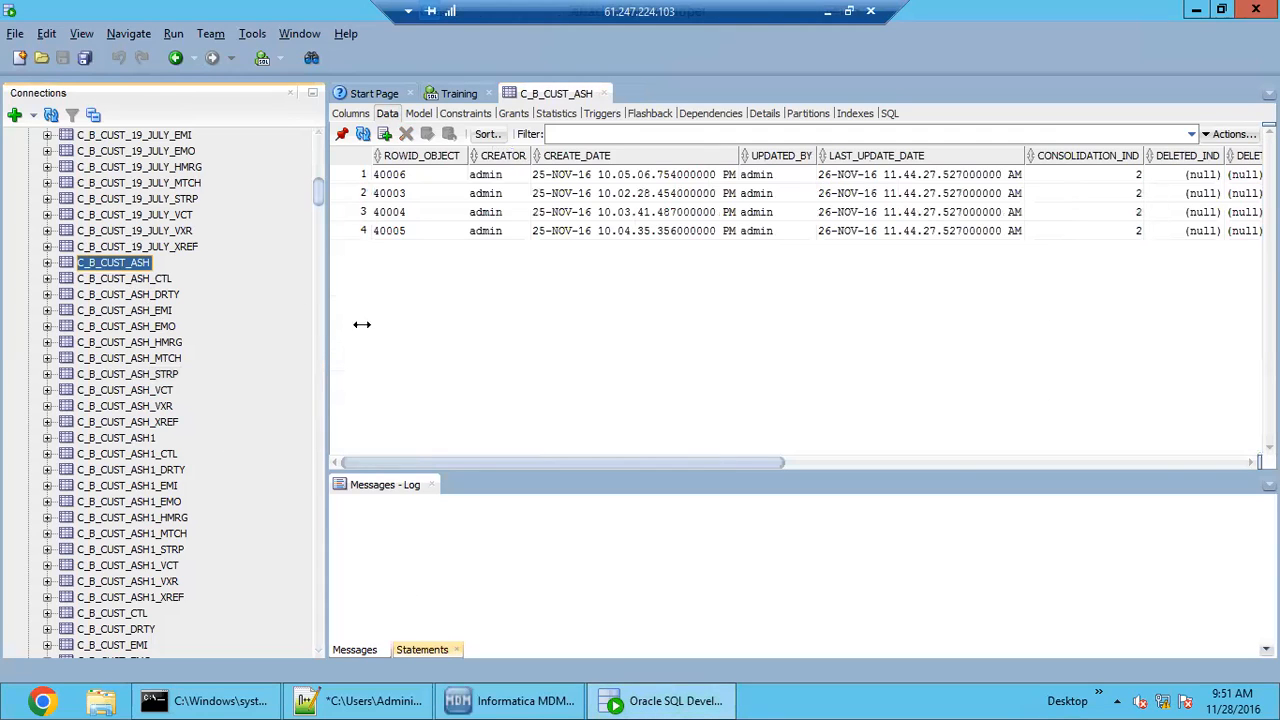
pyautogui.click(414, 176)
pyautogui.click(414, 195)
pyautogui.click(412, 214)
pyautogui.click(412, 232)
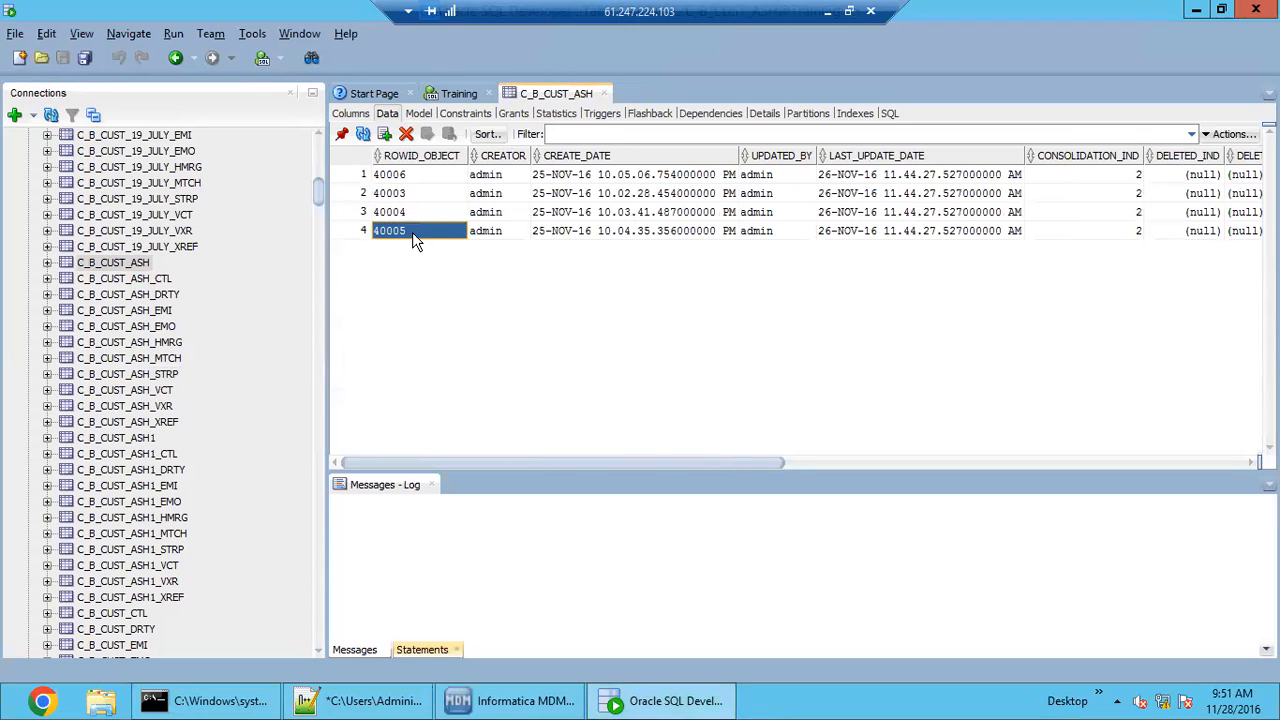
# - Refresh the C_B_CUST_ASH data, recheck its ROWID_OBJECT entries, and return to the match/merge properties in the Hub Console
pyautogui.click(364, 136)
pyautogui.click(408, 232)
pyautogui.click(408, 213)
pyautogui.click(410, 175)
pyautogui.click(466, 698)
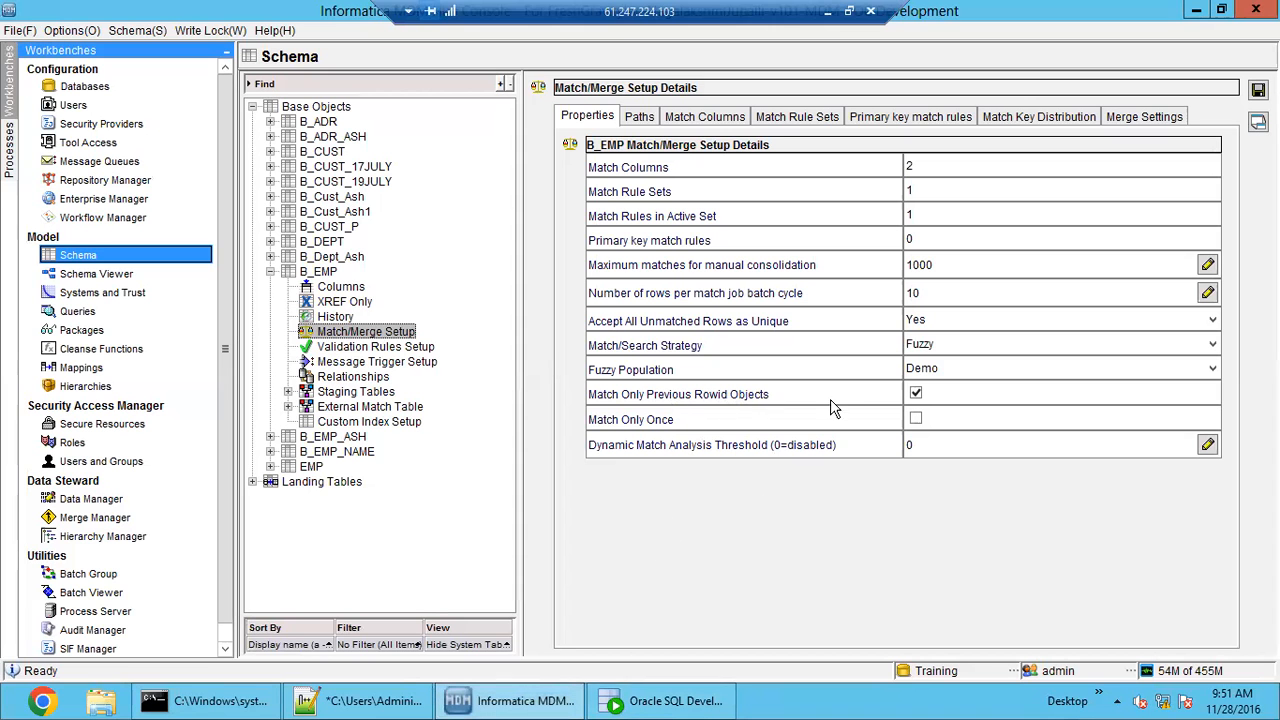
# - Switch to SQL Developer and compare records 40006, 40003 and 40004 in C_B_CUST_ASH to illustrate matching with previous rowids
pyautogui.click(663, 700)
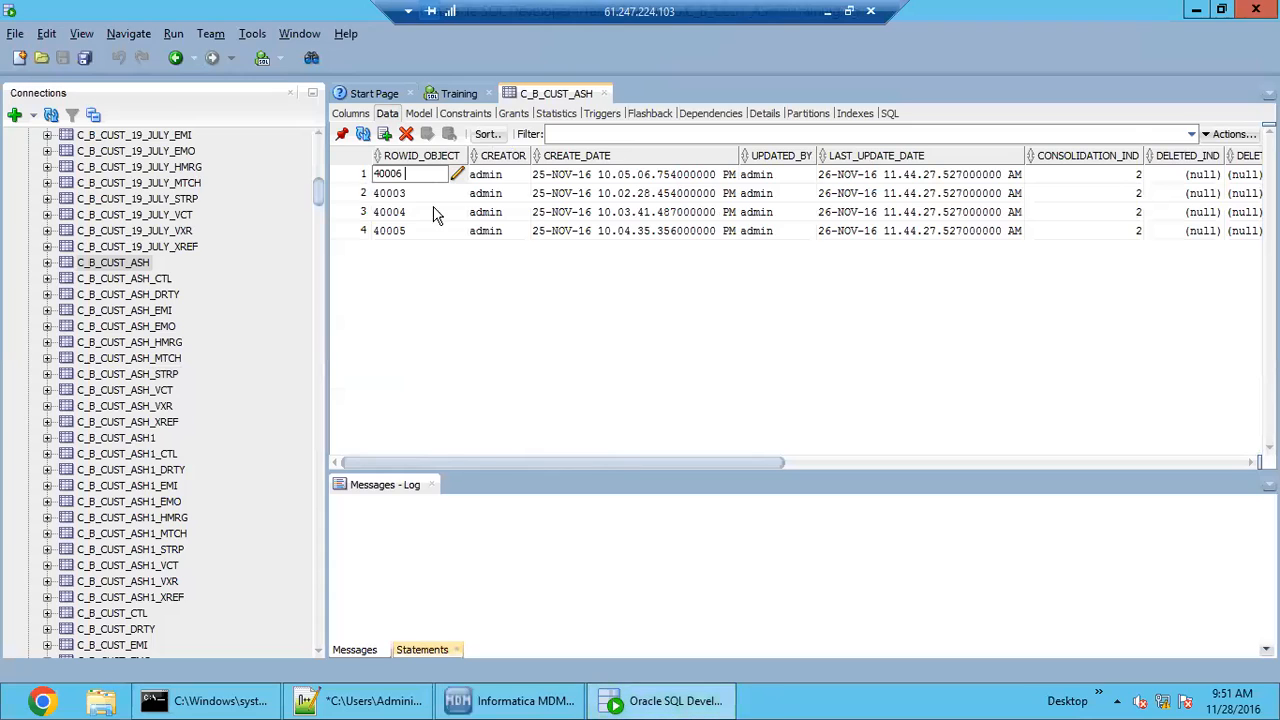
pyautogui.click(421, 195)
pyautogui.click(415, 181)
pyautogui.click(415, 196)
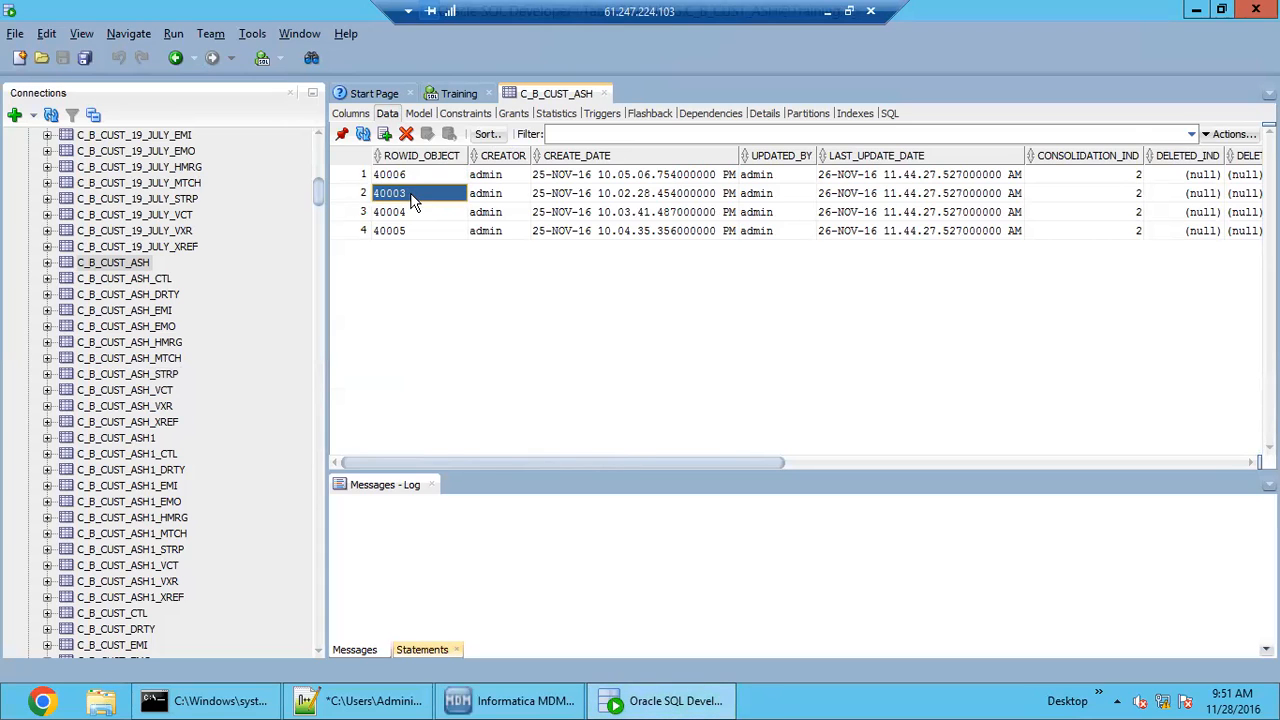
pyautogui.click(412, 174)
pyautogui.click(414, 213)
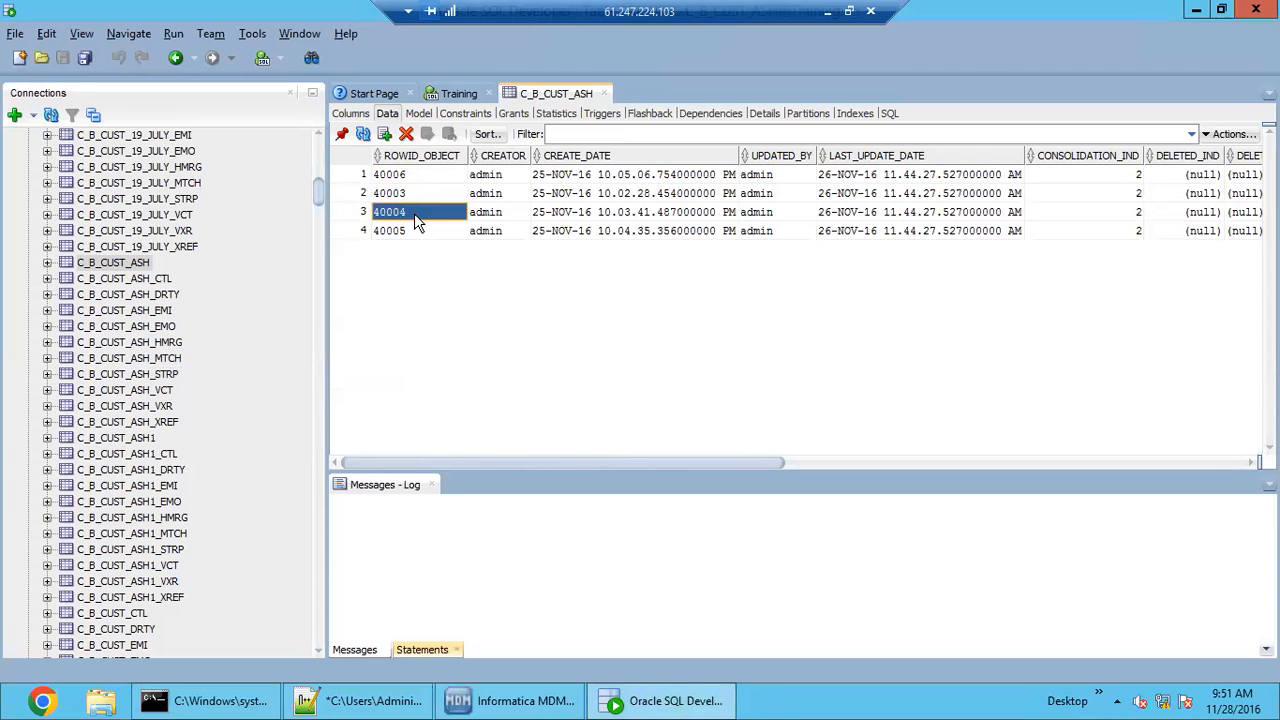
pyautogui.click(415, 196)
pyautogui.click(414, 213)
pyautogui.click(418, 176)
pyautogui.click(414, 213)
pyautogui.click(410, 231)
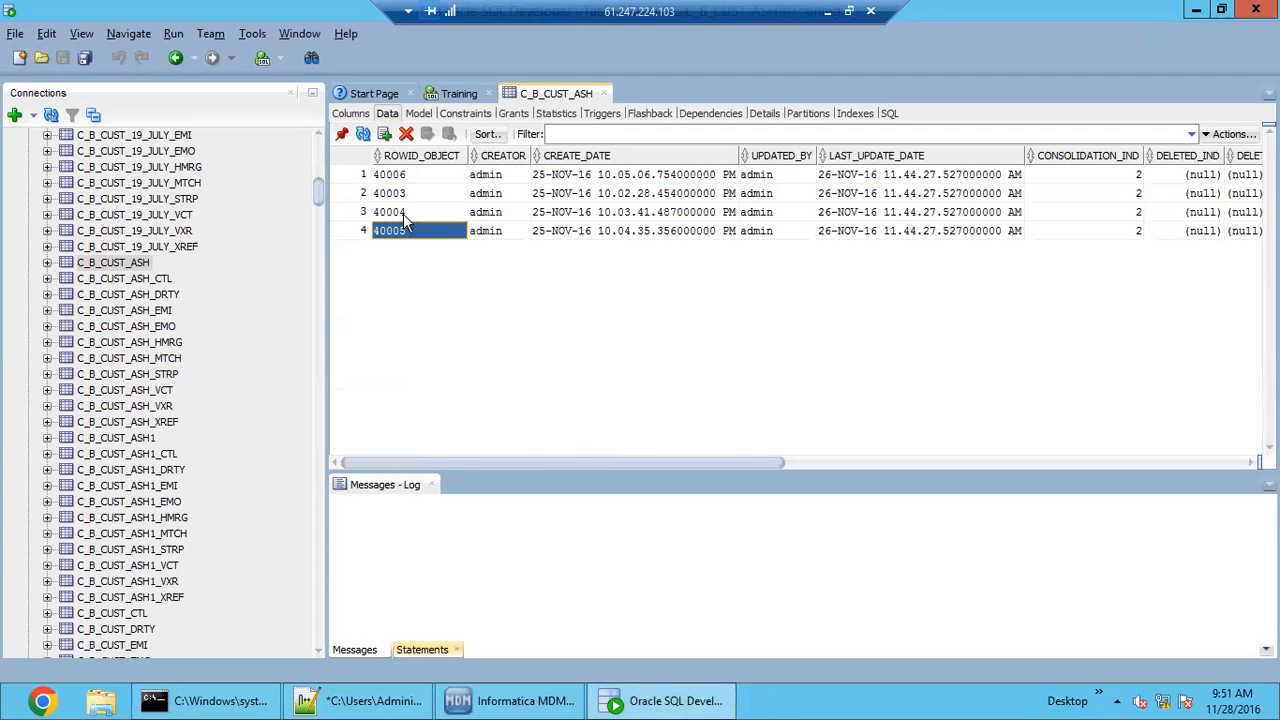
# - Compare record 40005 with previous records 40004 and 40003 in the ROWID_OBJECT column
pyautogui.click(410, 214)
pyautogui.click(410, 198)
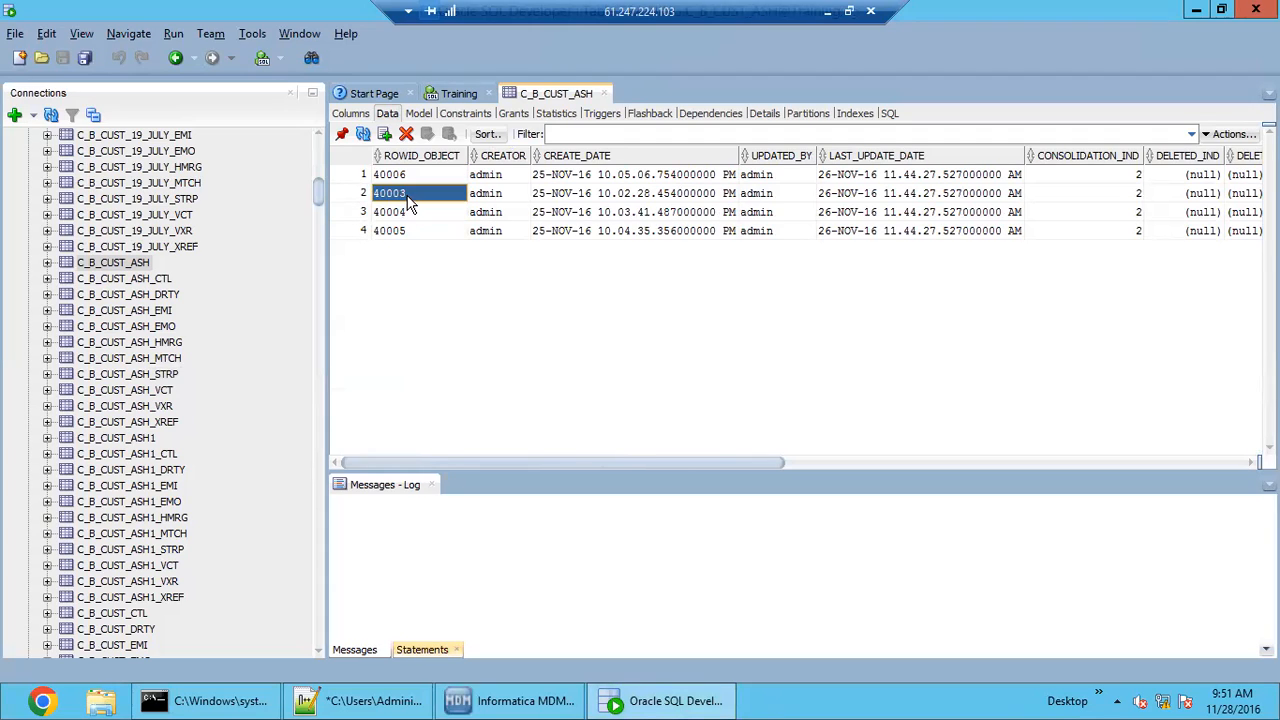
pyautogui.click(408, 231)
pyautogui.click(406, 220)
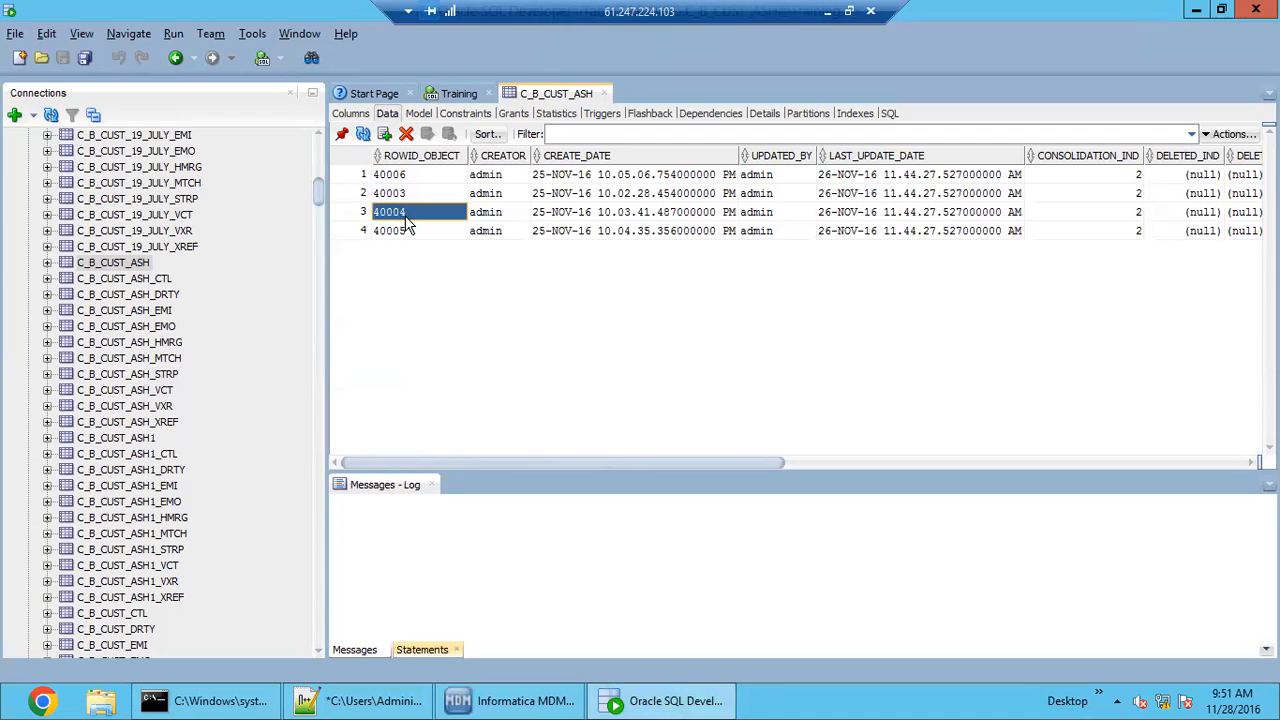
pyautogui.click(416, 231)
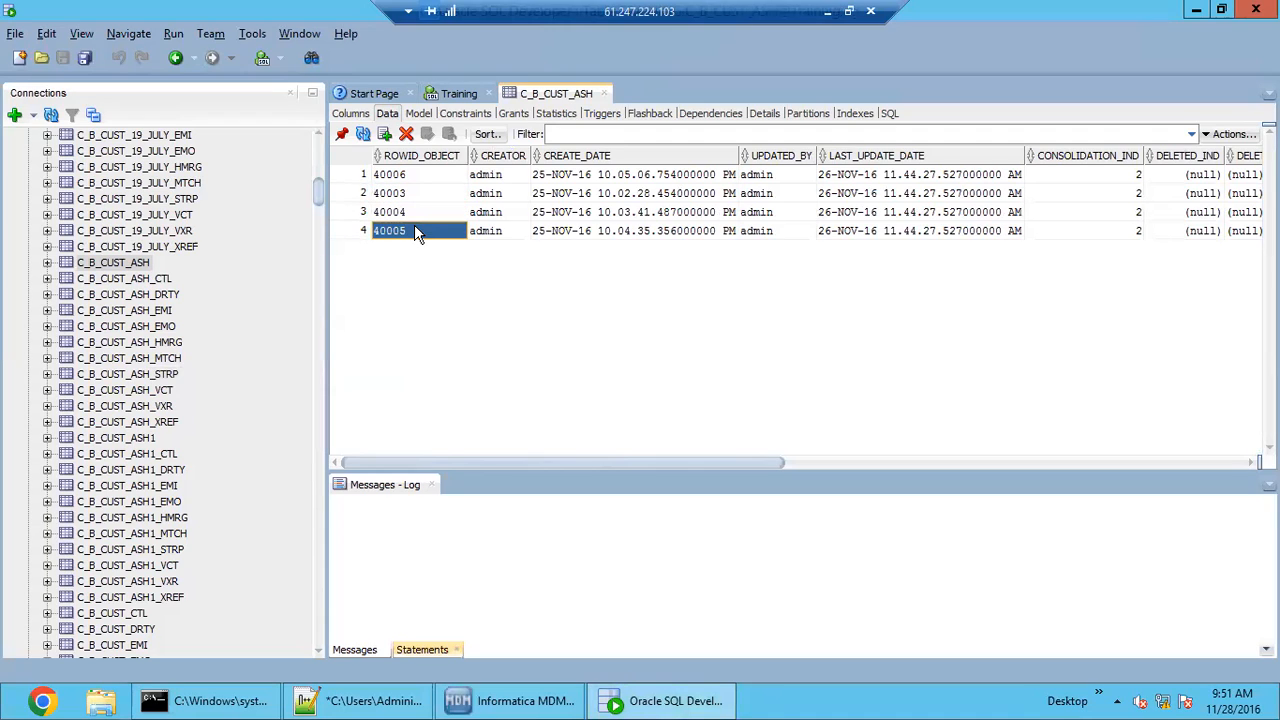
pyautogui.keyDown('shift'); pyautogui.click(410, 215); pyautogui.keyUp('shift')
pyautogui.click(403, 230)
pyautogui.click(405, 216)
pyautogui.moveTo(405, 226); pyautogui.dragTo(414, 215)
# - Switch to the Hub Console and enable Match Only Once for B_EMP, keeping Match Only Previous Rowid Objects enabled
pyautogui.click(466, 705)
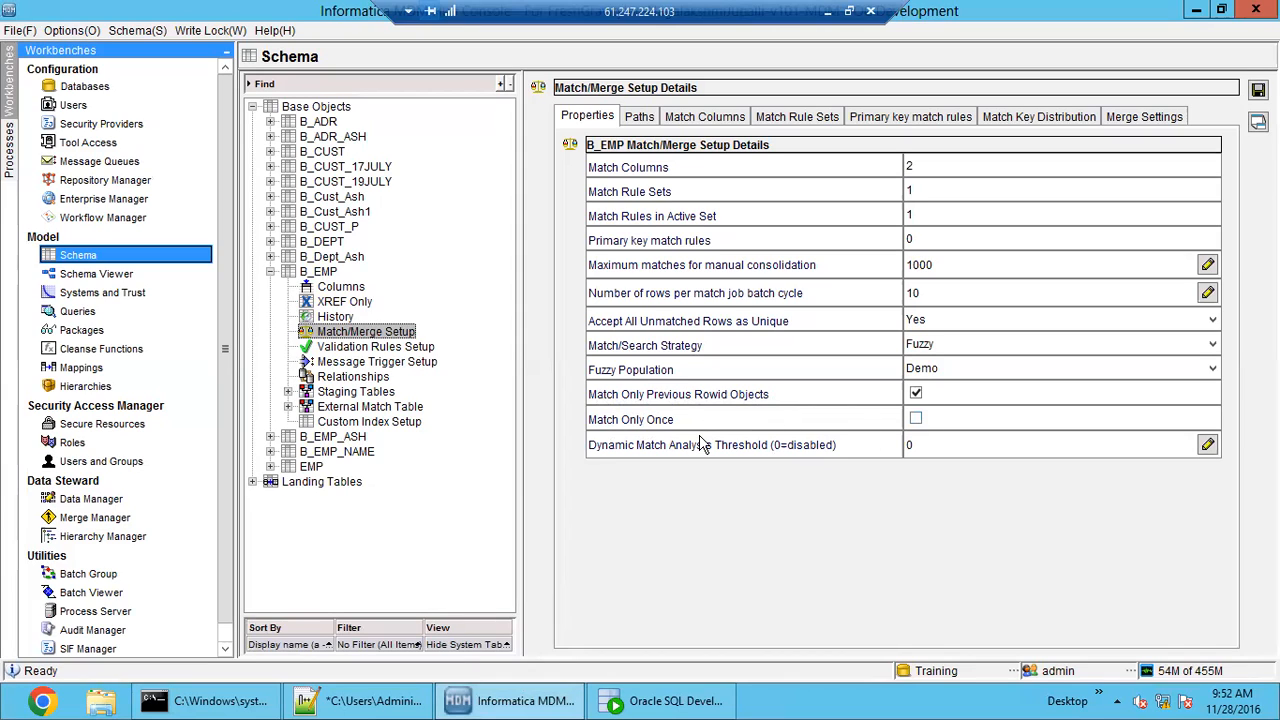
pyautogui.click(916, 393)
pyautogui.click(914, 396)
pyautogui.click(915, 419)
# - Switch to SQL Developer and compare records 40005 and 40004 to illustrate the Match Only Once option
pyautogui.click(552, 704)
pyautogui.click(438, 231)
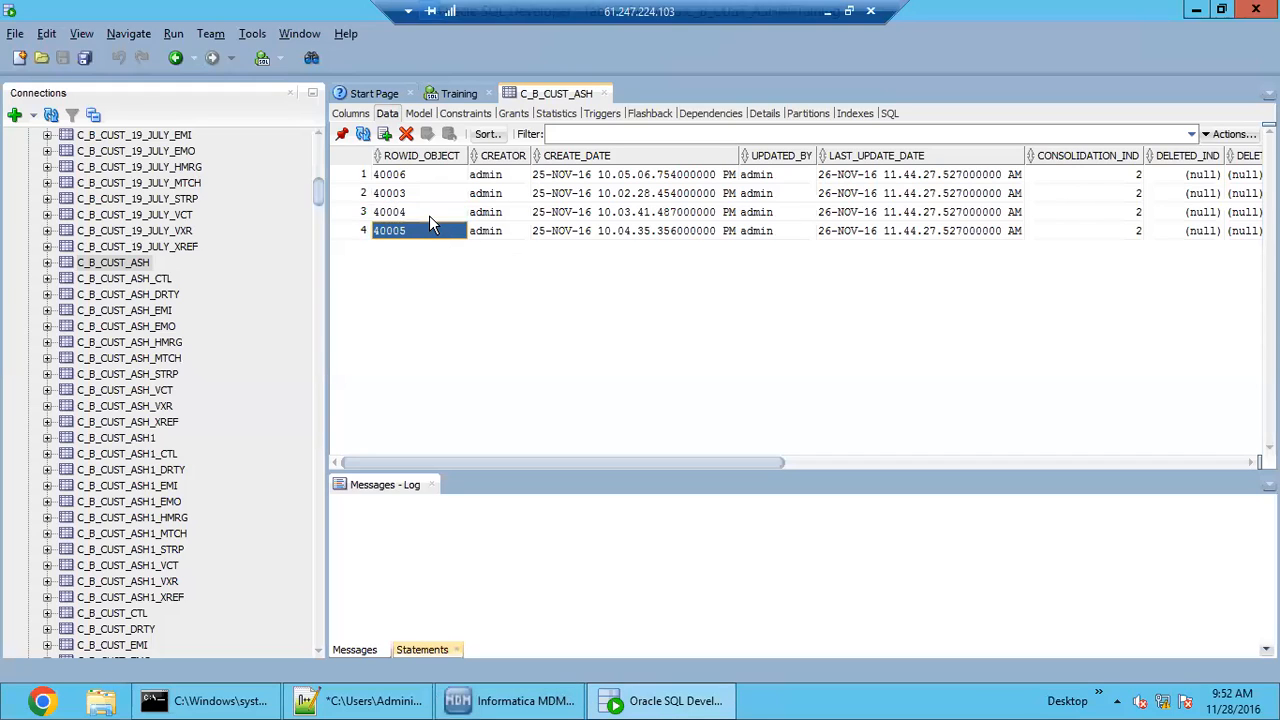
pyautogui.click(429, 215)
pyautogui.click(428, 228)
pyautogui.click(433, 214)
pyautogui.click(409, 236)
pyautogui.click(409, 219)
pyautogui.click(409, 230)
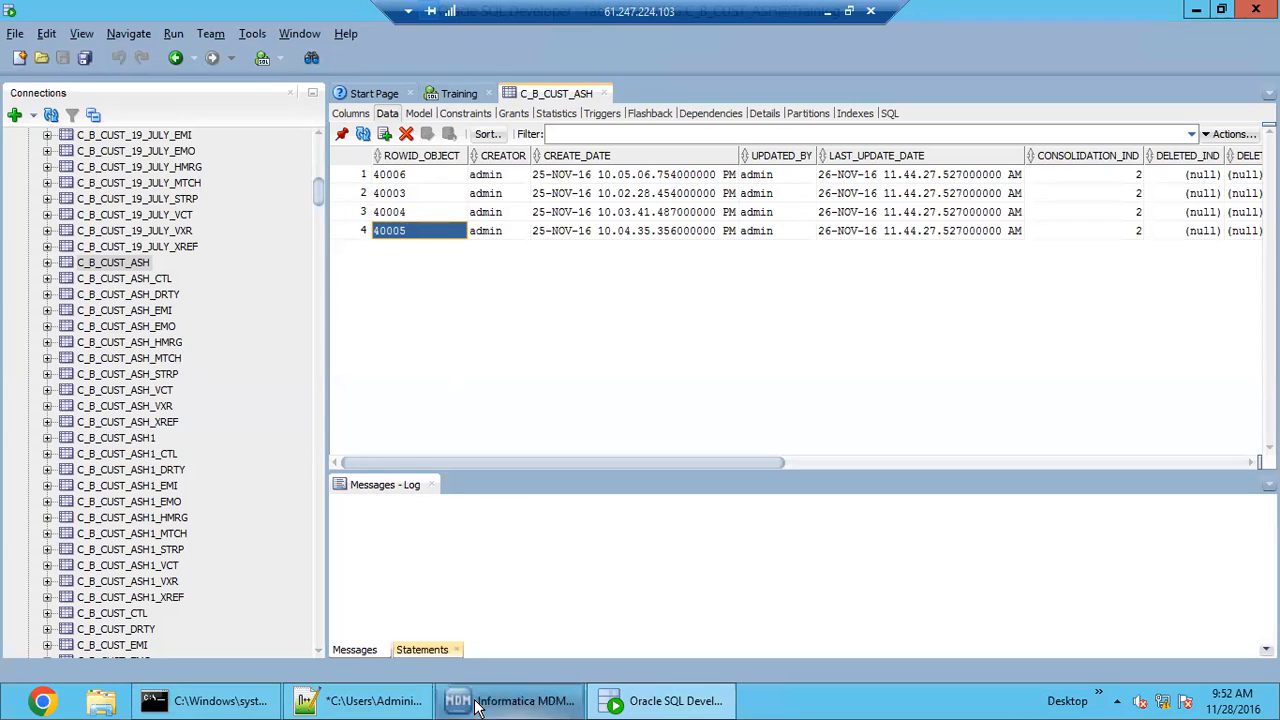
# - Check the Hub Console match settings and re-examine the 40004 and 40005 record pair in SQL Developer
pyautogui.click(512, 700)
pyautogui.click(637, 705)
pyautogui.click(423, 216)
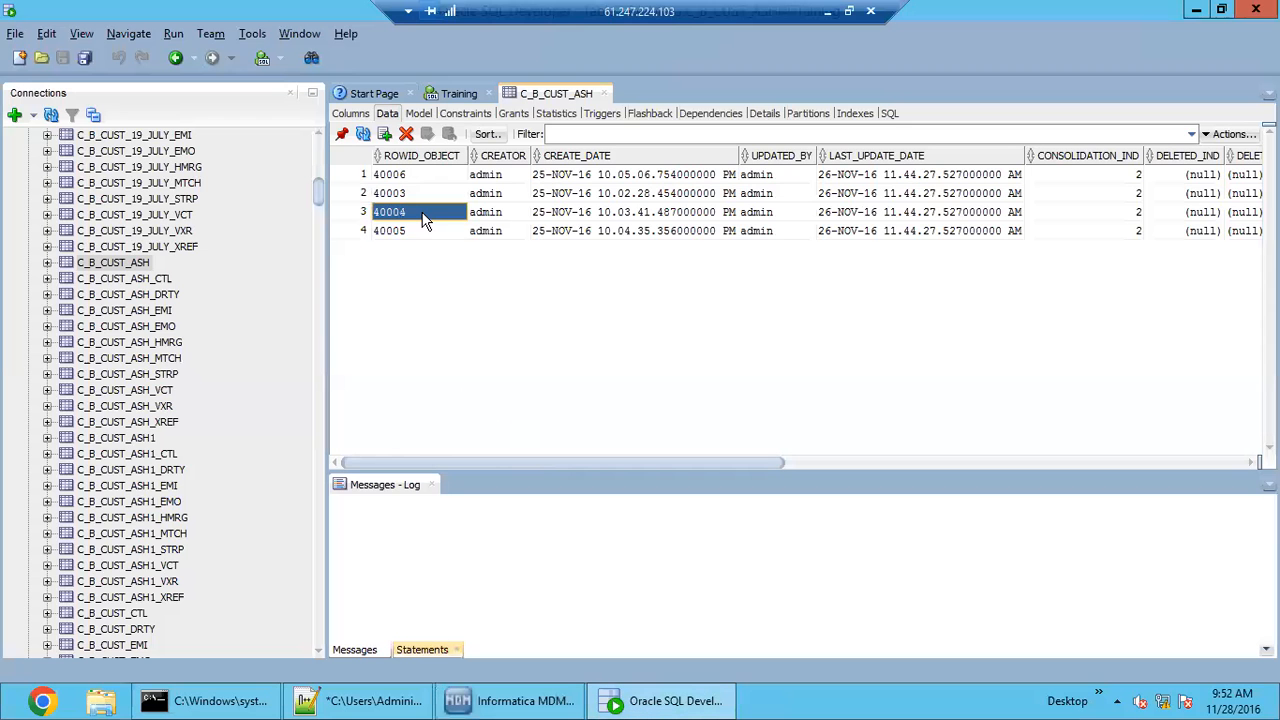
pyautogui.click(420, 231)
pyautogui.click(405, 214)
pyautogui.click(409, 224)
pyautogui.click(408, 218)
# - Switch to the Hub Console, turn Match Only Previous Rowid Objects off and on, and re-enable Match Only Once
pyautogui.click(542, 701)
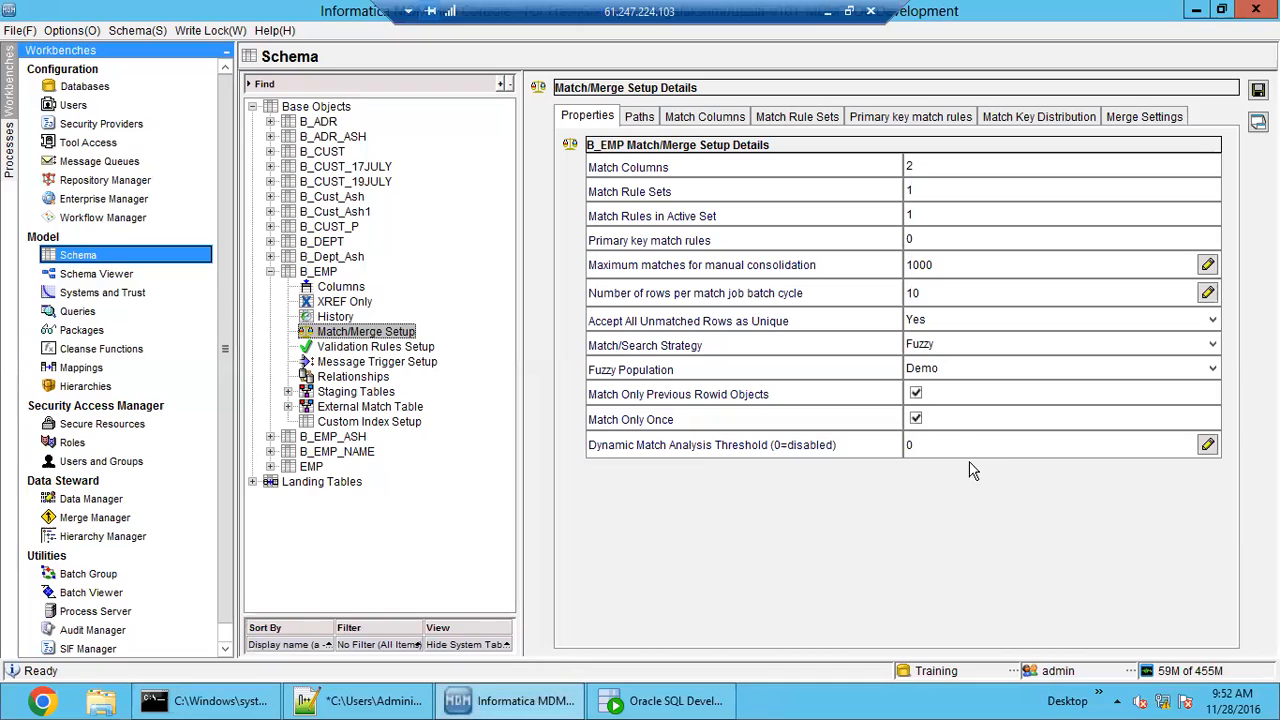
pyautogui.click(916, 394)
pyautogui.click(916, 394)
pyautogui.click(916, 419)
# - Compare record 40005 with records 40003 and 40004 in SQL Developer against the two enabled match options
pyautogui.click(630, 702)
pyautogui.click(440, 233)
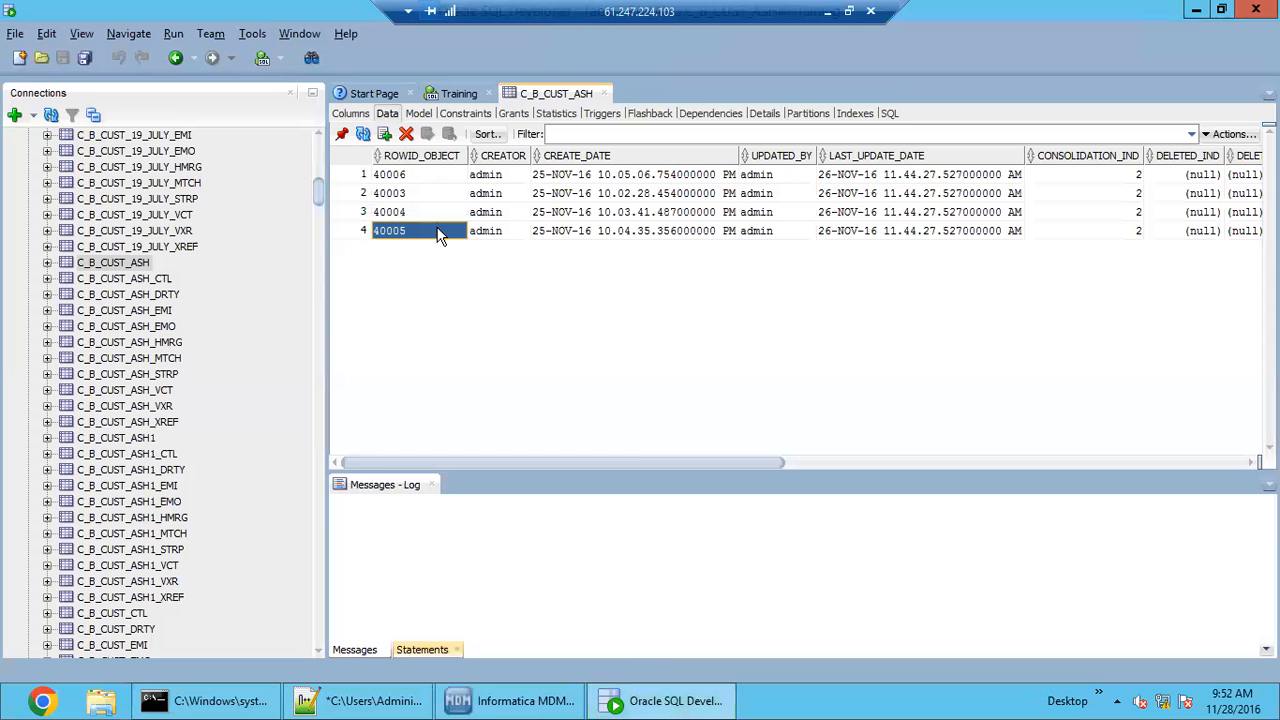
pyautogui.click(495, 700)
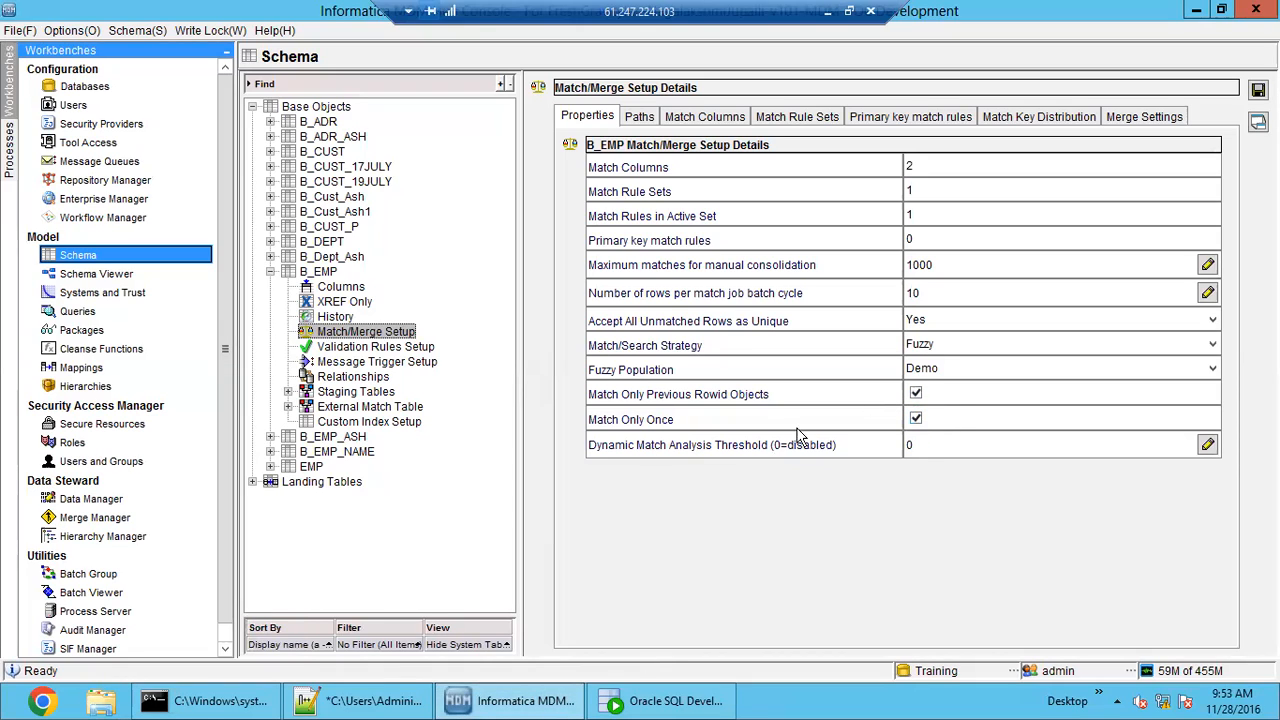
pyautogui.click(690, 700)
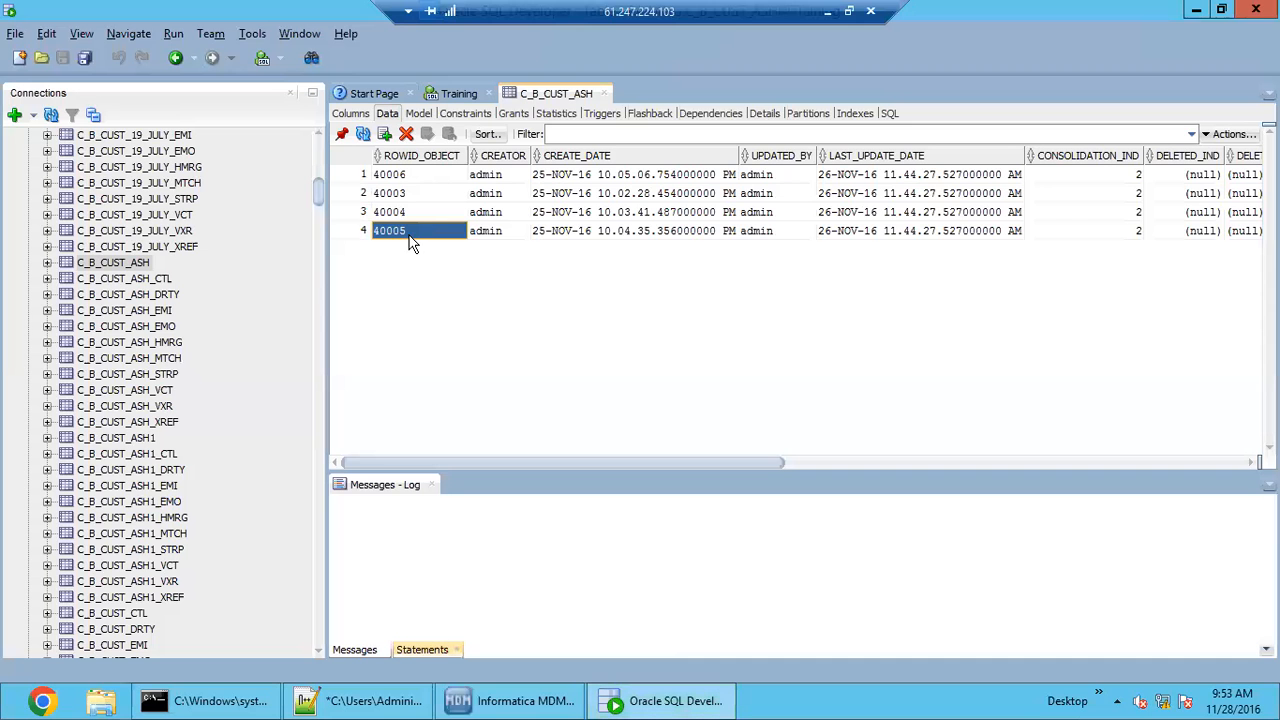
pyautogui.click(428, 196)
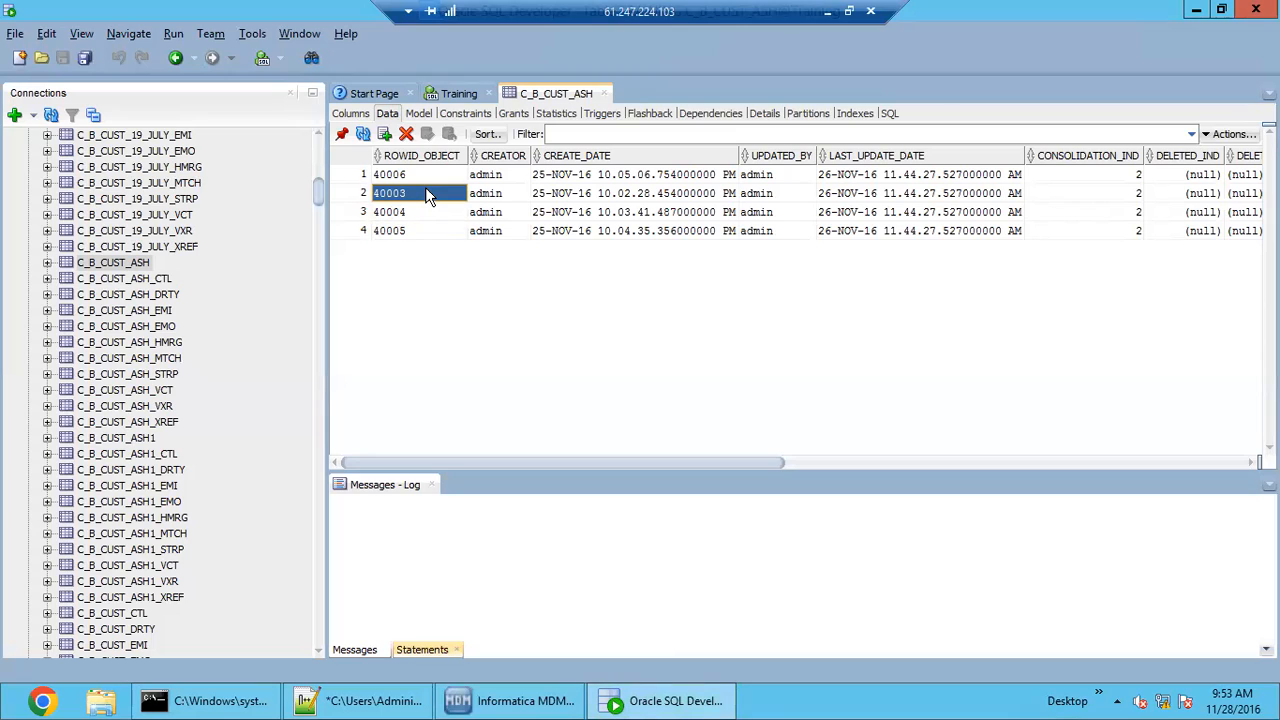
pyautogui.click(422, 231)
pyautogui.click(412, 213)
pyautogui.click(414, 230)
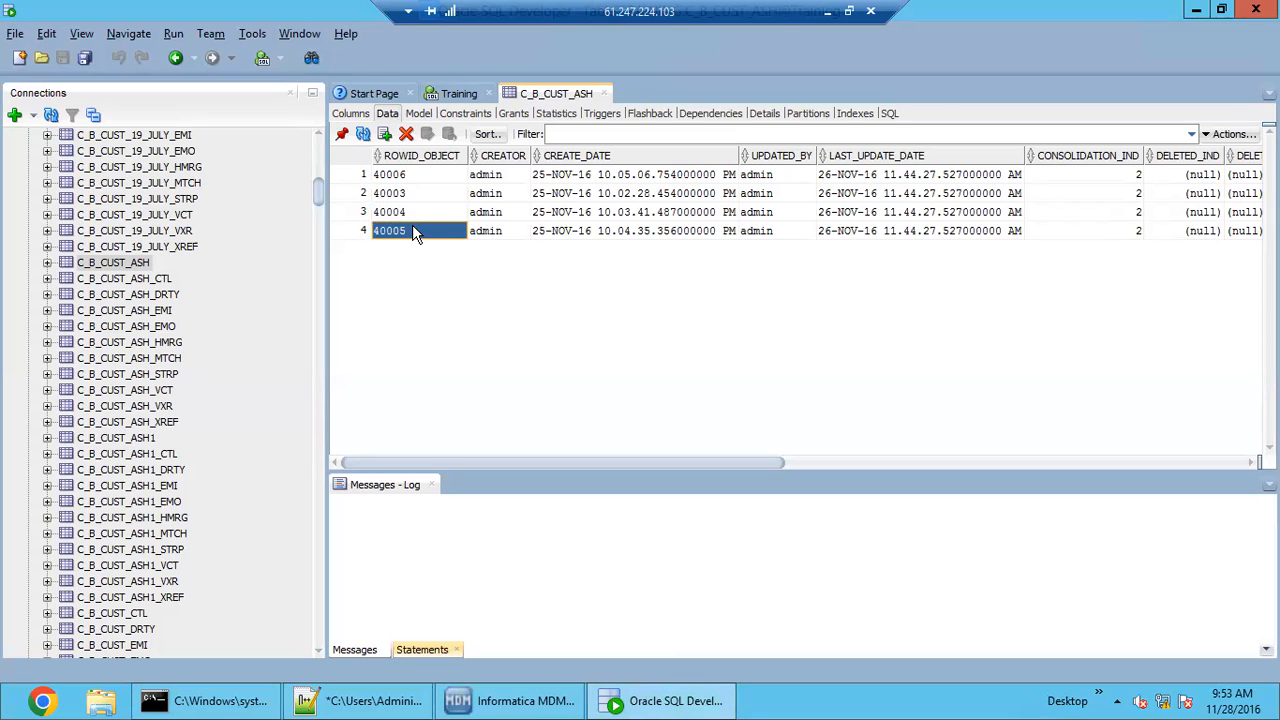
# - Switch to the Hub Console and open B_EMP's Dynamic Match Analysis Threshold for editing, leaving its value at 0
pyautogui.click(470, 700)
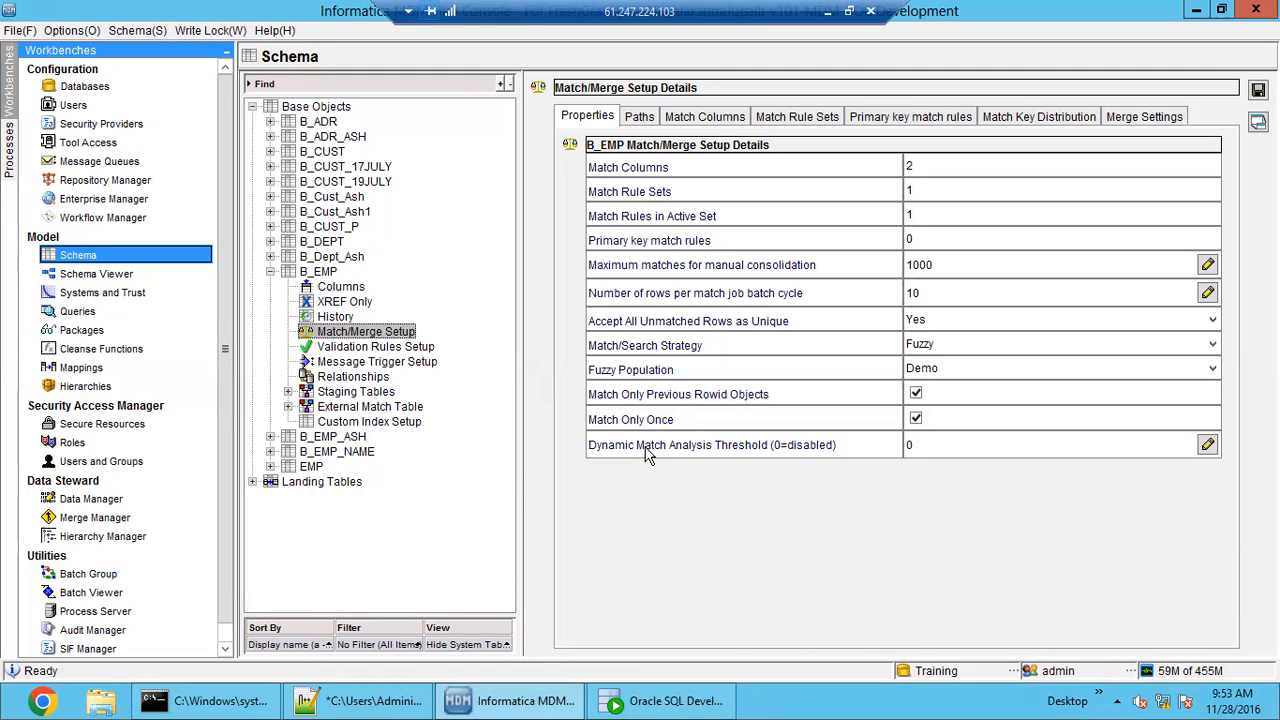
pyautogui.click(1205, 447)
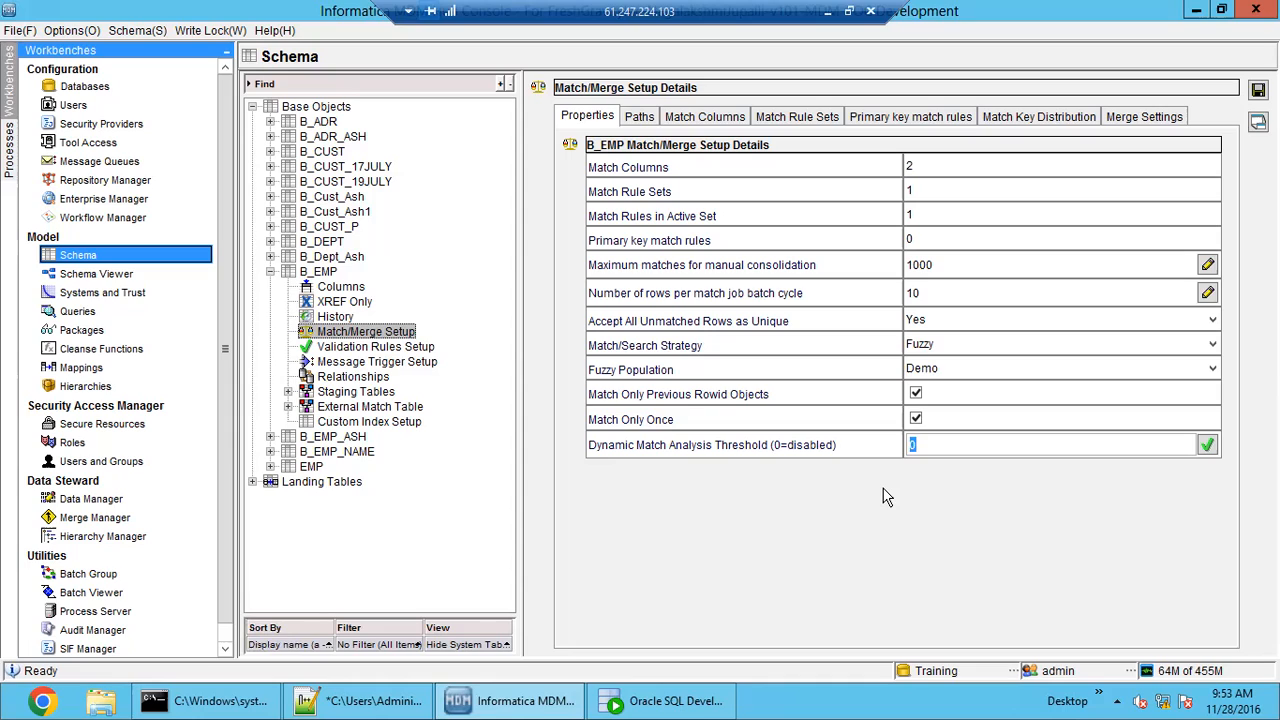
pyautogui.click(953, 446)
pyautogui.moveTo(961, 446); pyautogui.dragTo(879, 430)
pyautogui.click(974, 444)
pyautogui.moveTo(950, 444); pyautogui.dragTo(871, 441)
# - Examine B_EMP's match path components, covering the root and the ADDRESS child path
pyautogui.click(640, 118)
pyautogui.click(768, 182)
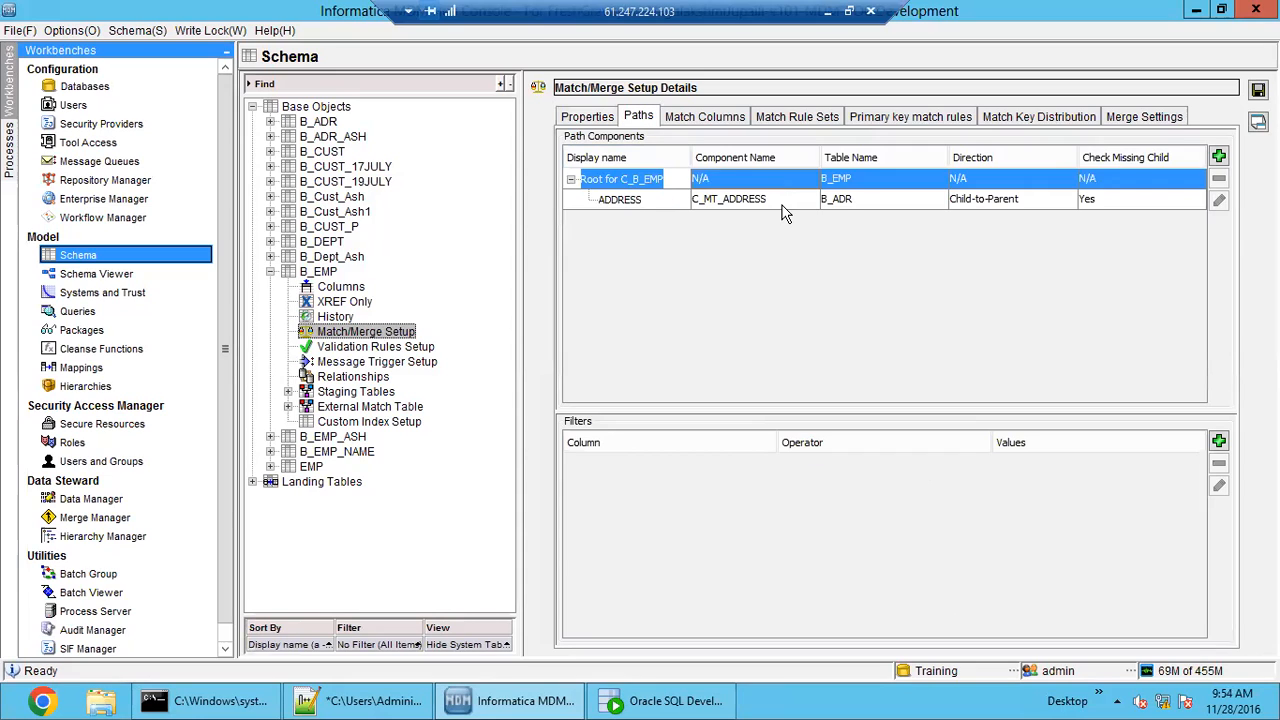
pyautogui.click(782, 204)
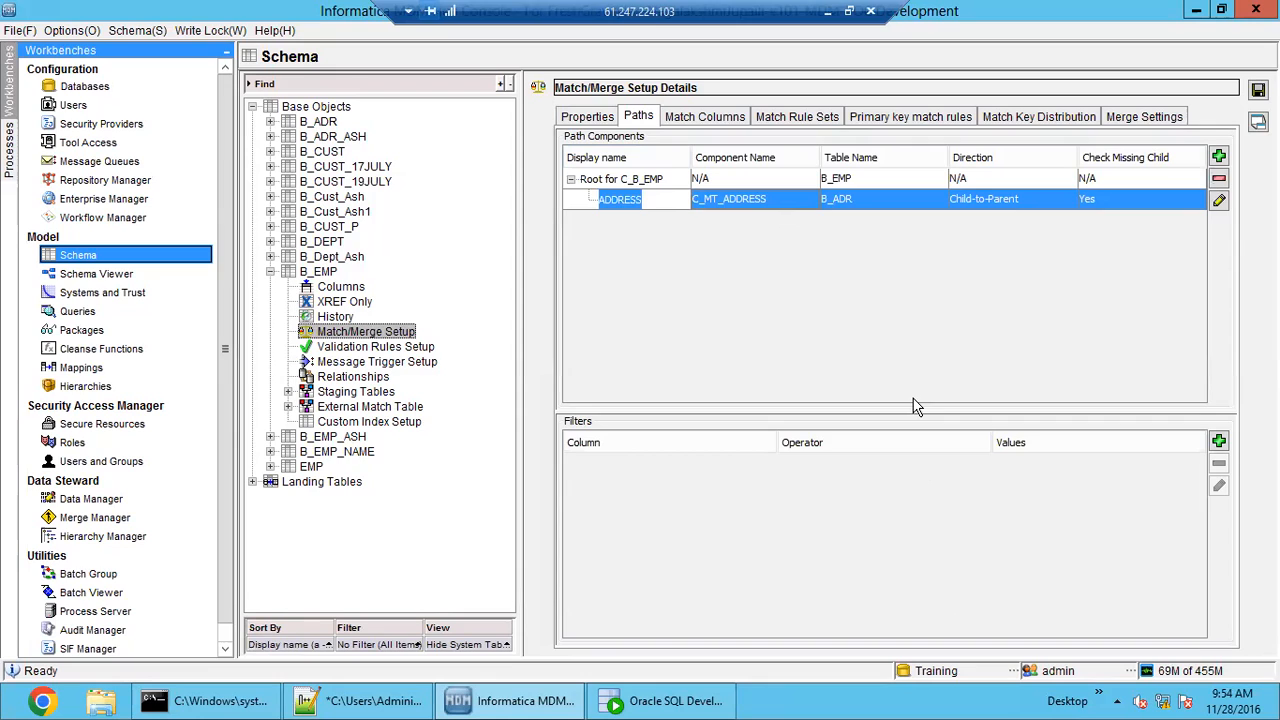
# - Examine B_EMP's match columns and the Key Width options of its fuzzy match key
pyautogui.click(727, 121)
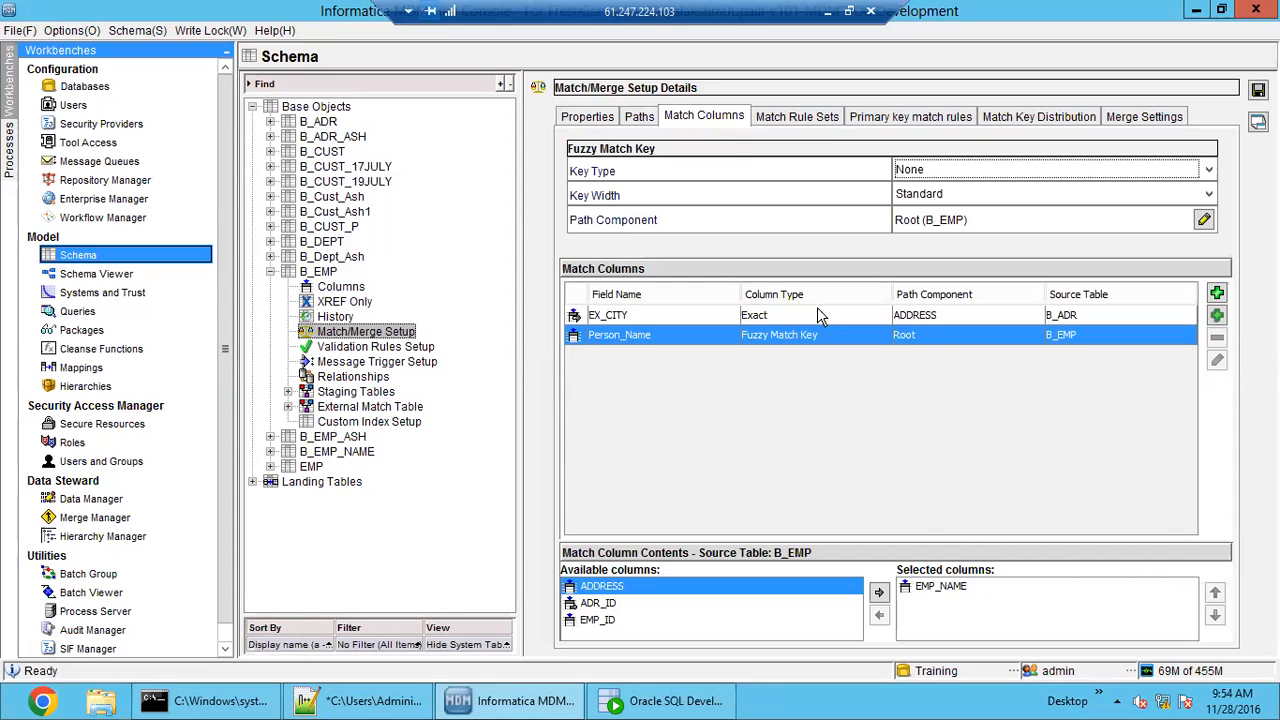
pyautogui.click(978, 195)
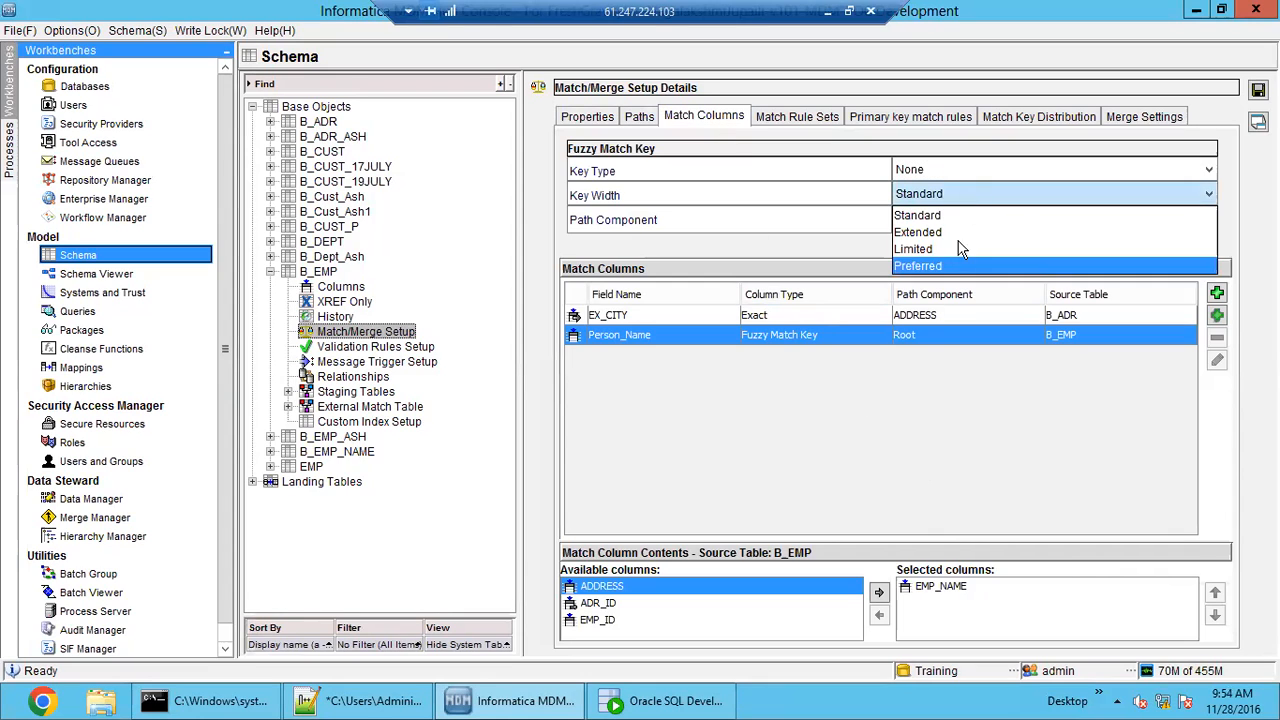
pyautogui.click(843, 270)
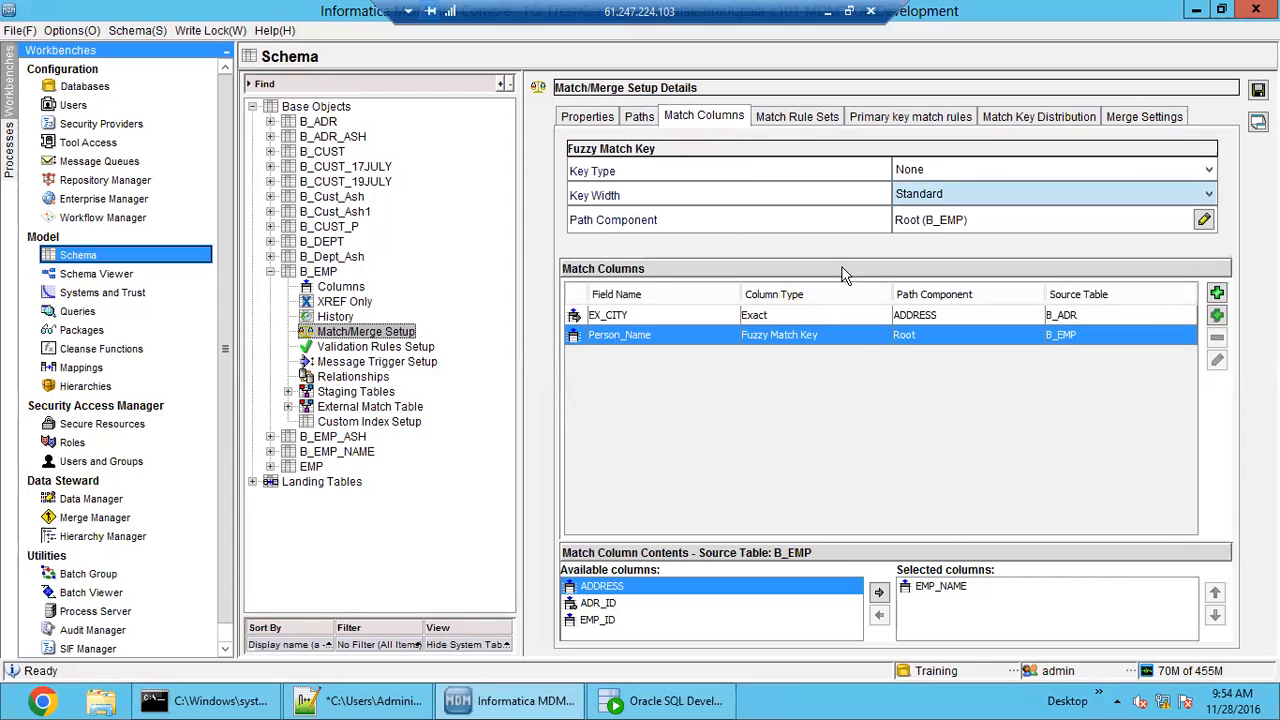
# - Review the Search Level options of match rule set MRS_EMP and try to enable Search by Rules
pyautogui.click(796, 117)
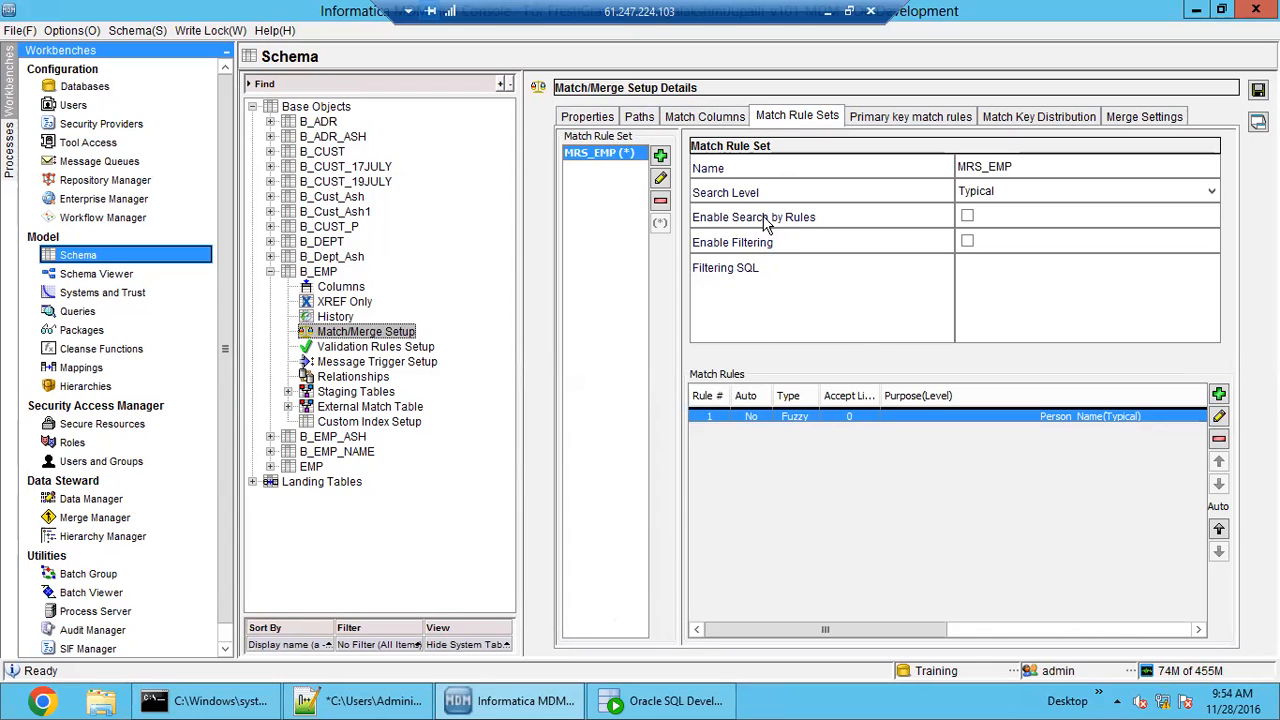
pyautogui.click(982, 194)
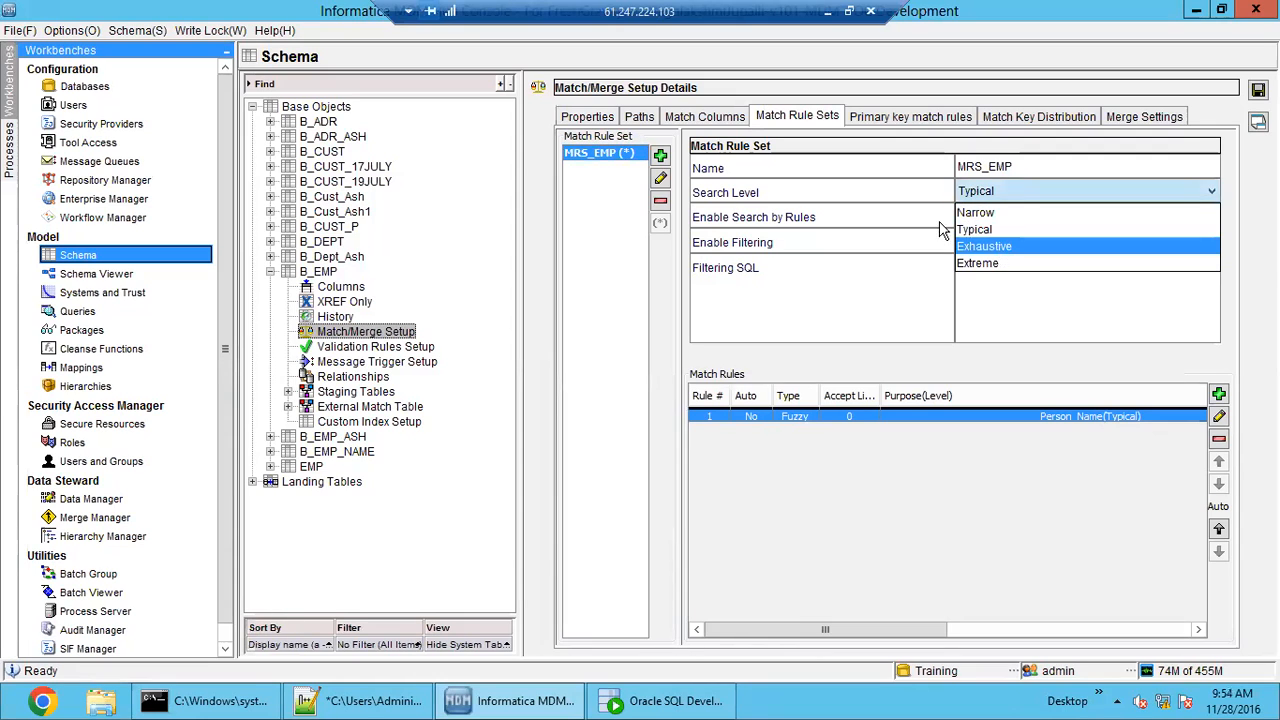
pyautogui.click(902, 189)
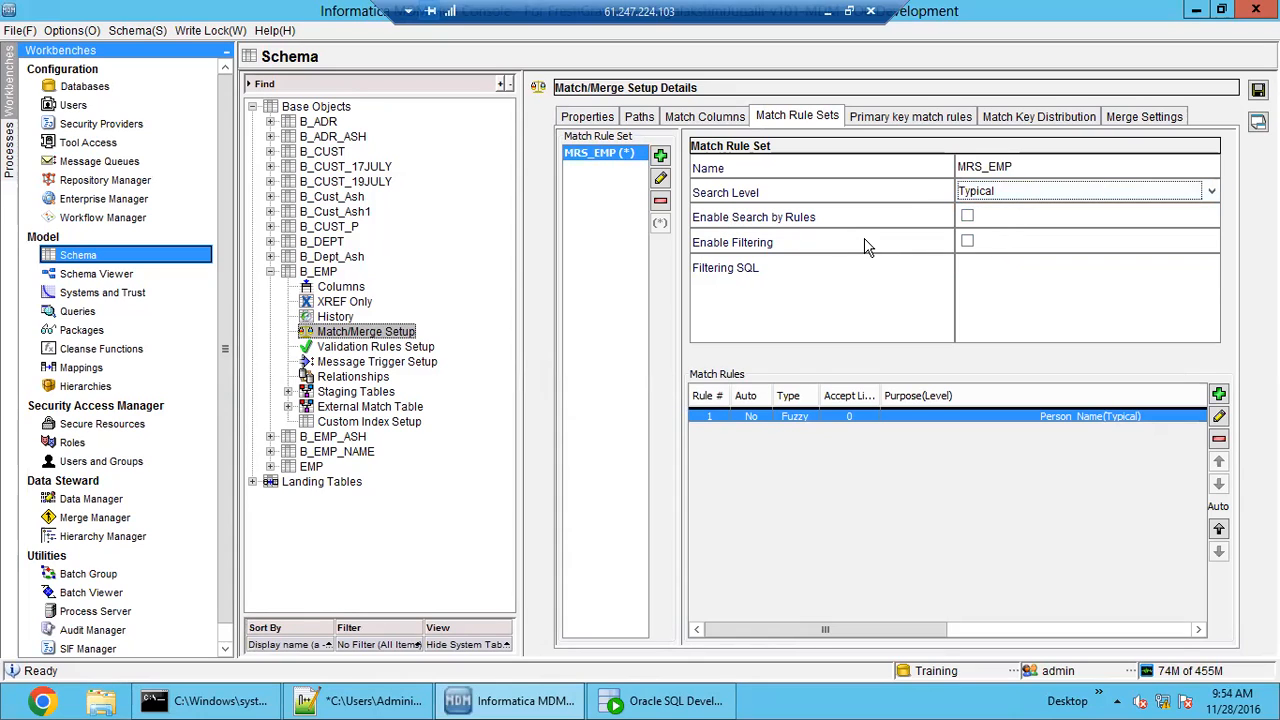
pyautogui.click(967, 218)
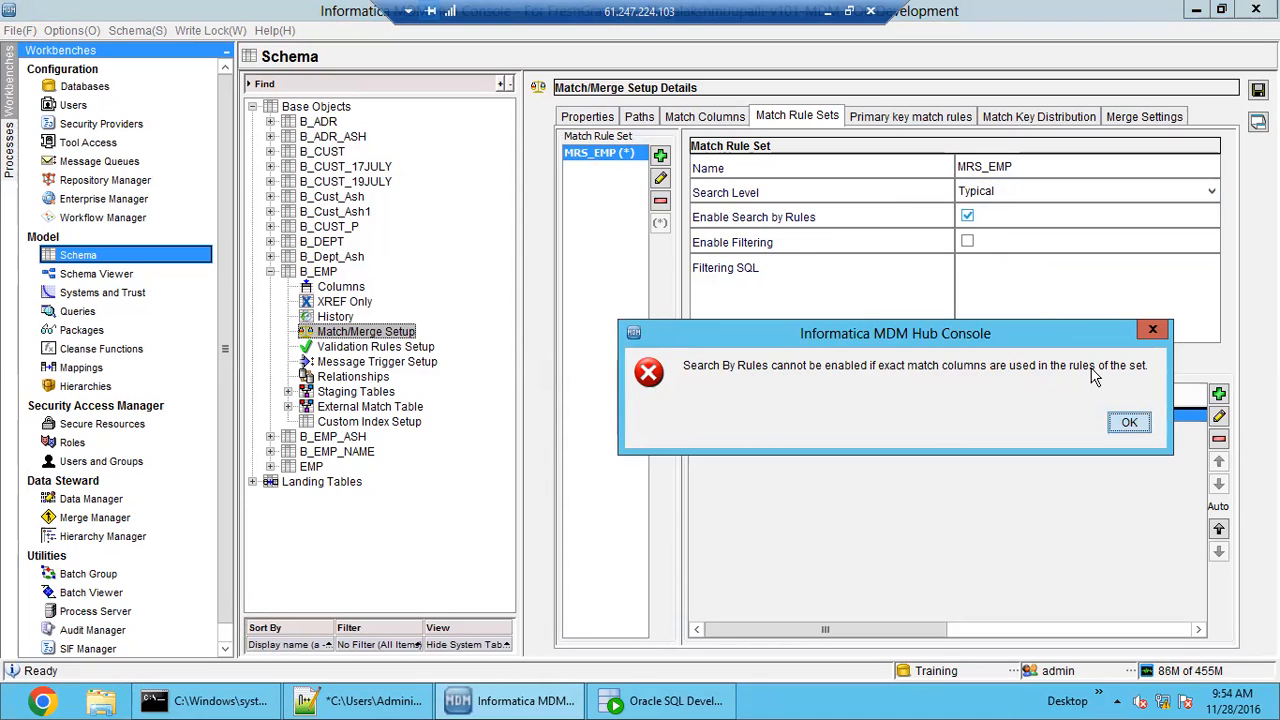
pyautogui.click(1131, 423)
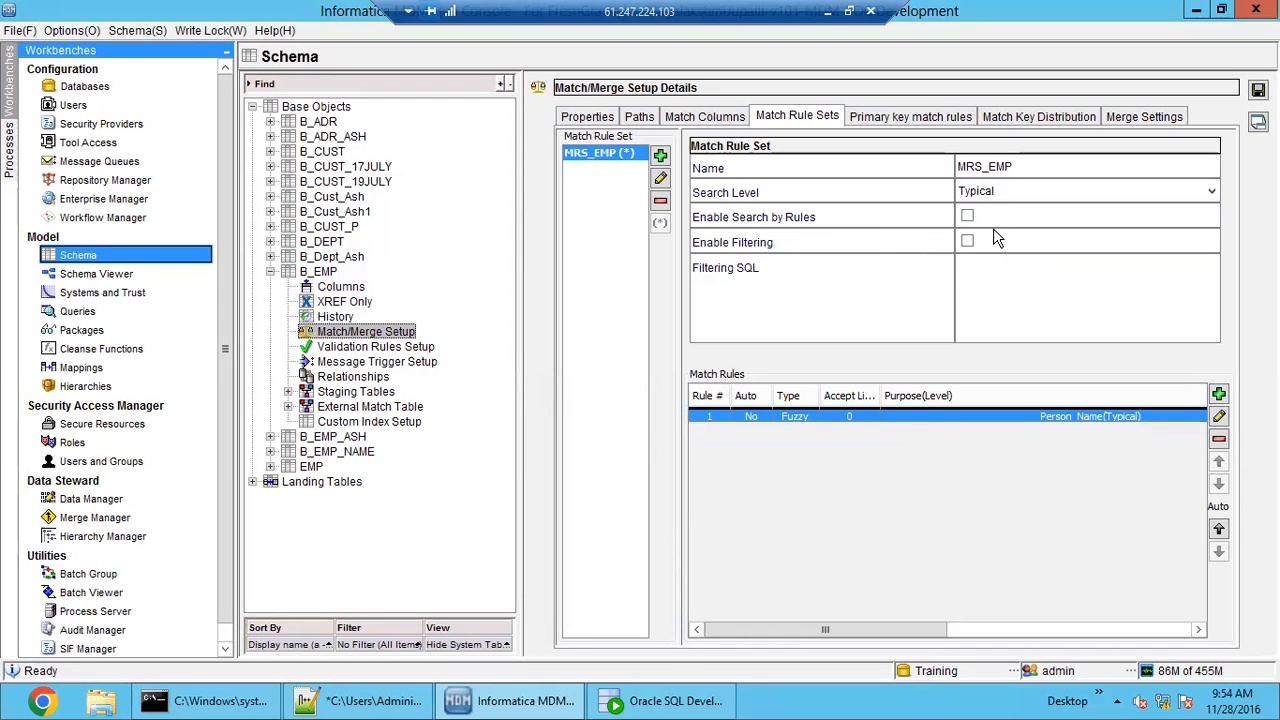
# - Enable filtering for MRS_EMP, enter fsdfsfdsf as the filtering SQL, and turn filtering off again
pyautogui.click(967, 242)
pyautogui.click(1008, 266)
pyautogui.click(964, 245)
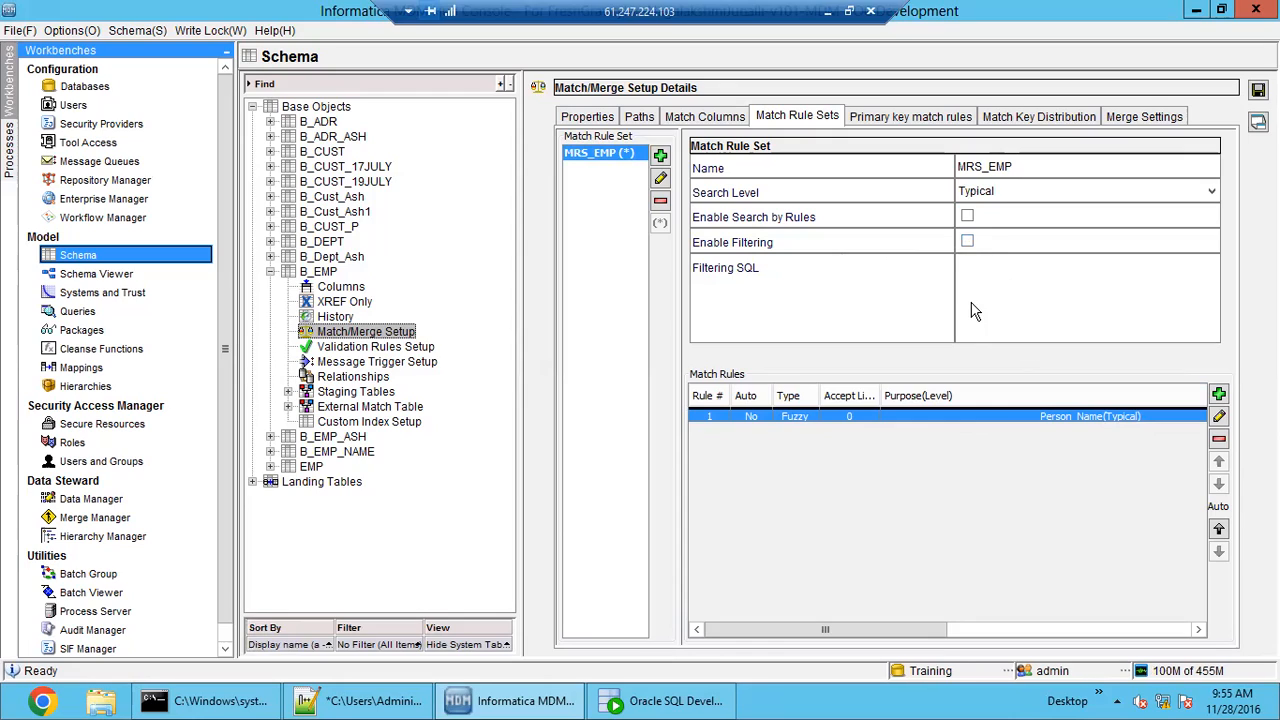
pyautogui.click(967, 243)
pyautogui.write('fsdfsfdsf')
pyautogui.doubleClick(990, 265)
pyautogui.click(967, 243)
pyautogui.click(967, 243)
# - Open fuzzy match rule 1 of MRS_EMP for editing and examine its strategy, purpose, level and Accept Limit Adjustment
pyautogui.click(1219, 416)
pyautogui.moveTo(650, 140); pyautogui.dragTo(746, 118)
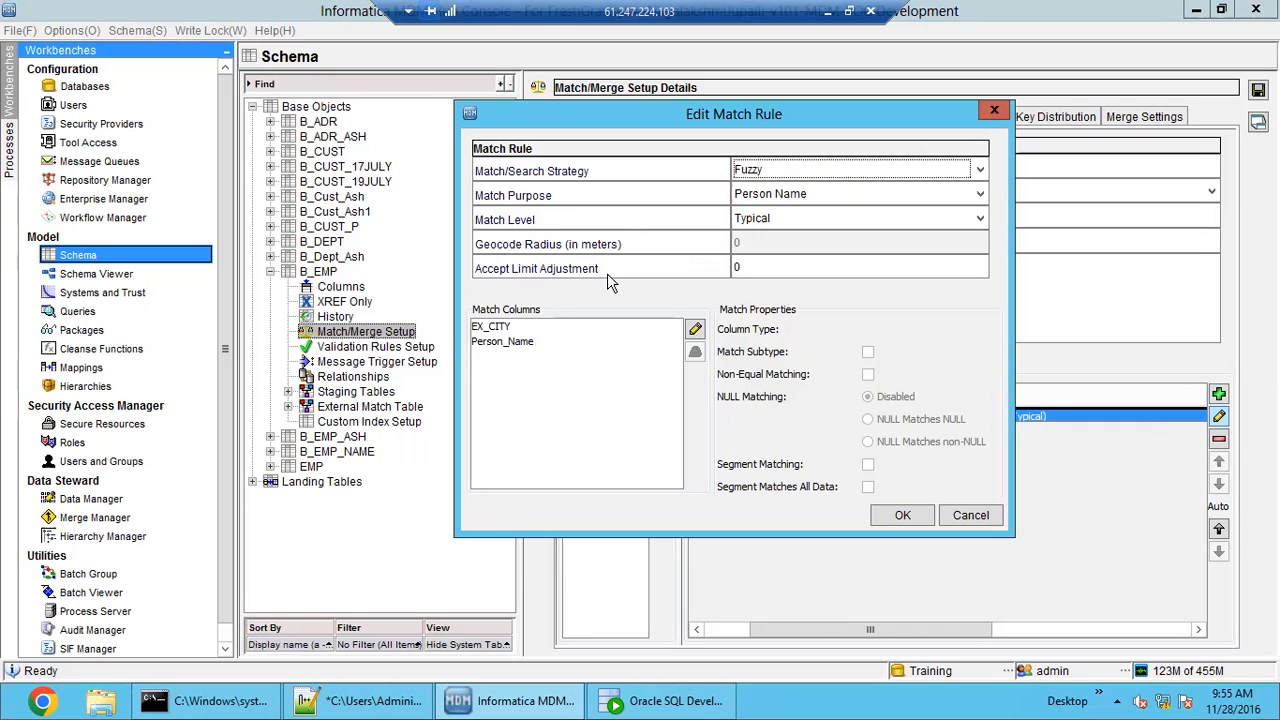
pyautogui.click(755, 270)
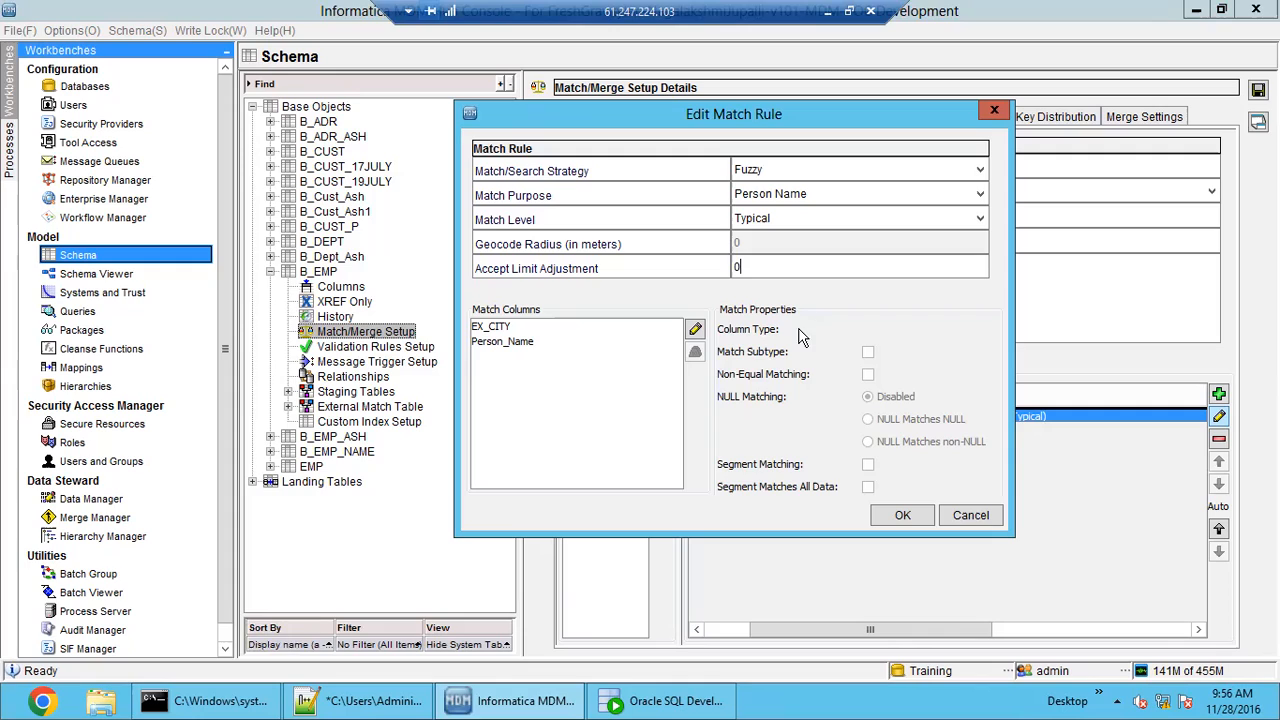
# - Compare the match properties available for the EX_CITY and Person_Name match columns
pyautogui.click(540, 328)
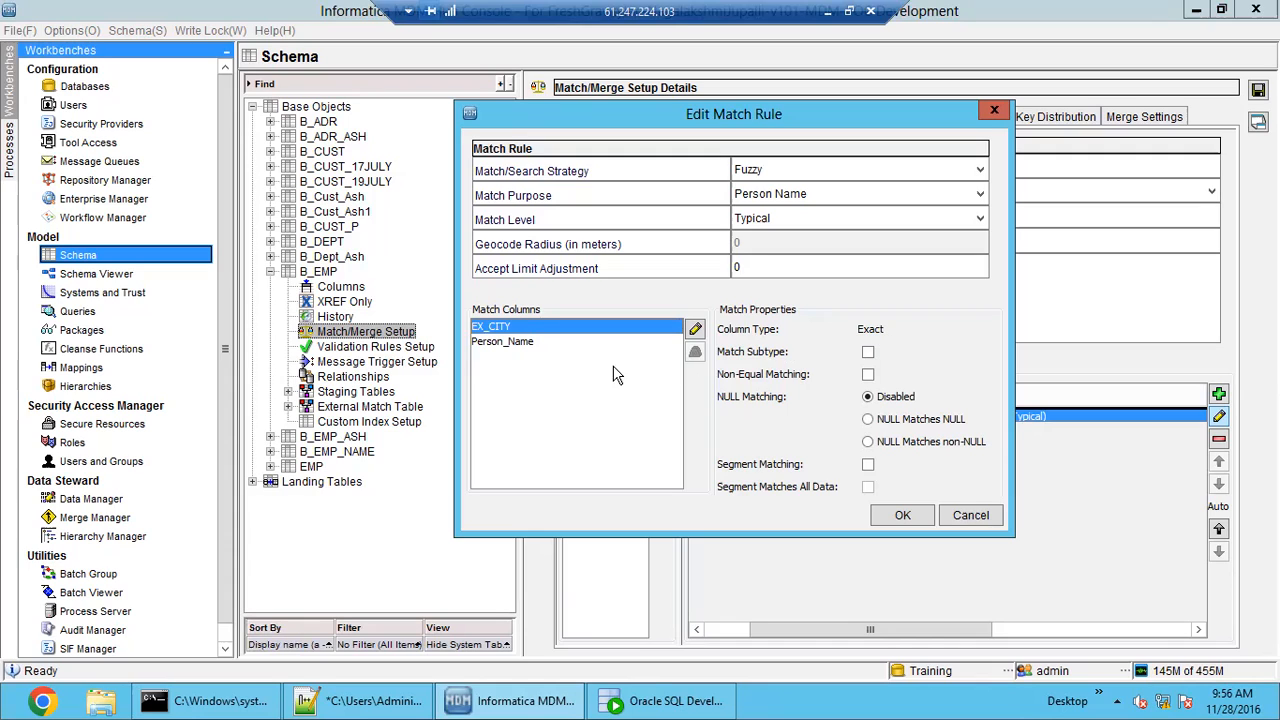
pyautogui.click(522, 341)
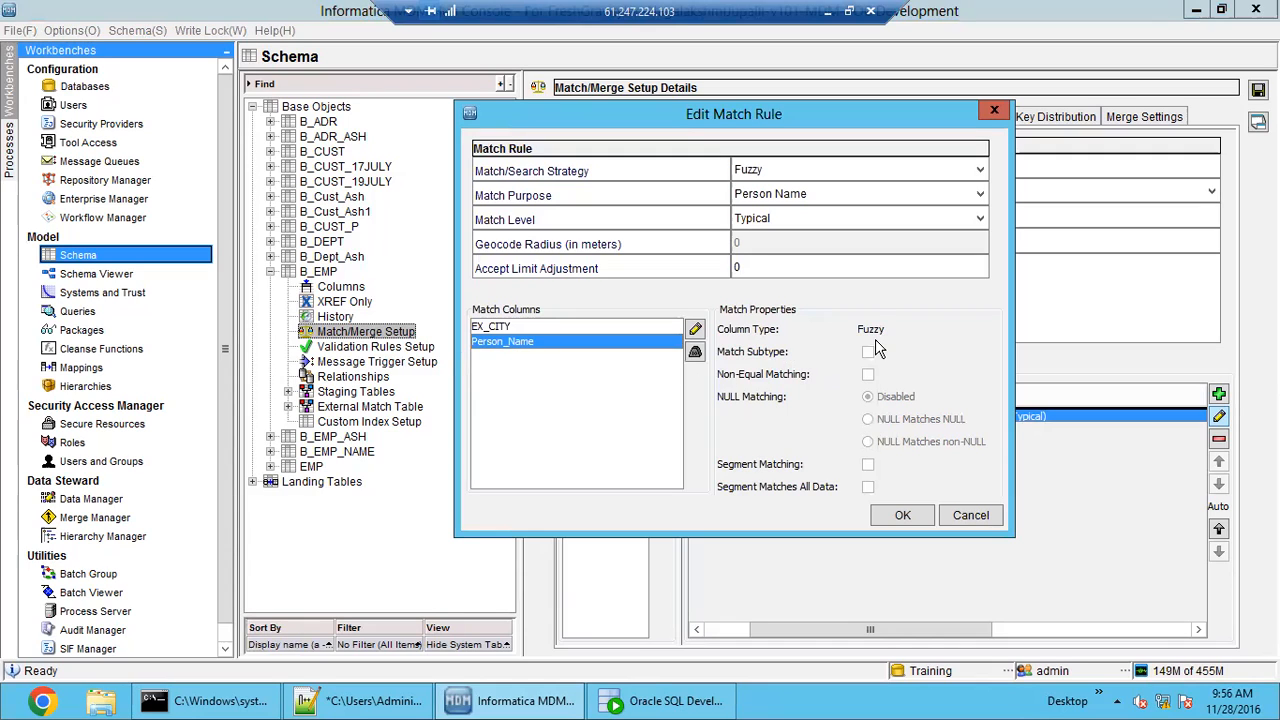
pyautogui.press('Up')
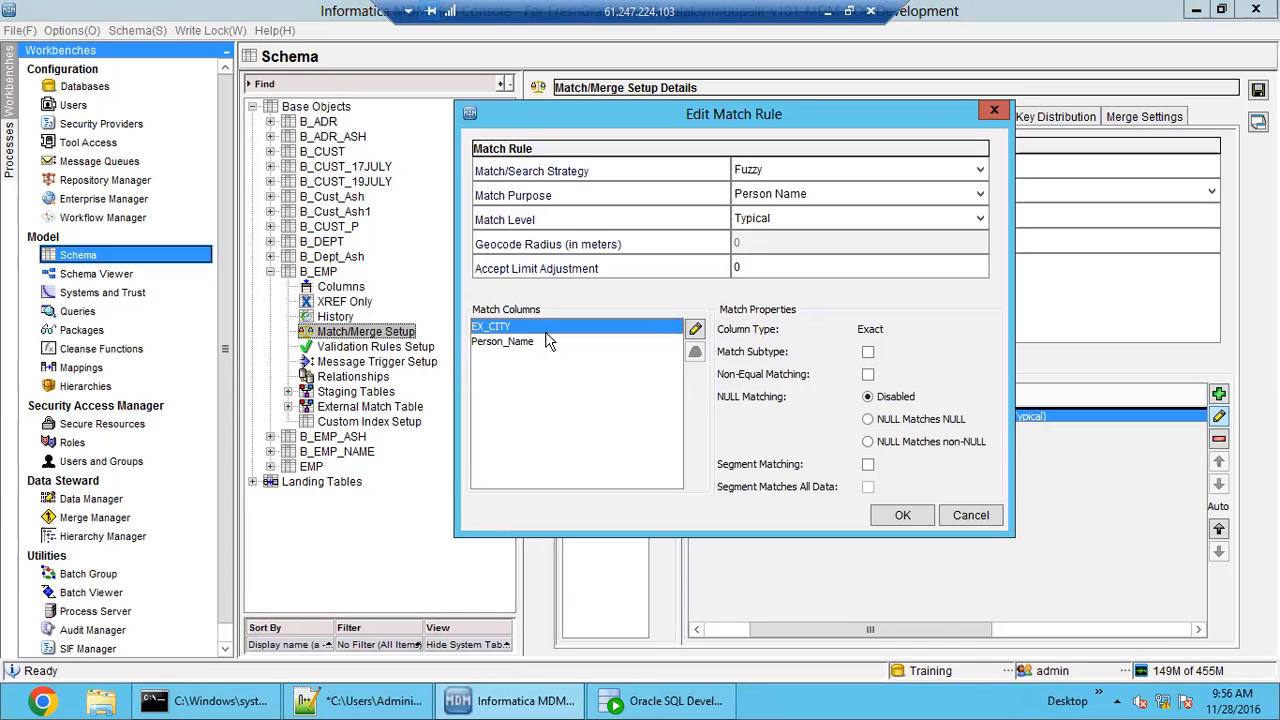
pyautogui.click(556, 345)
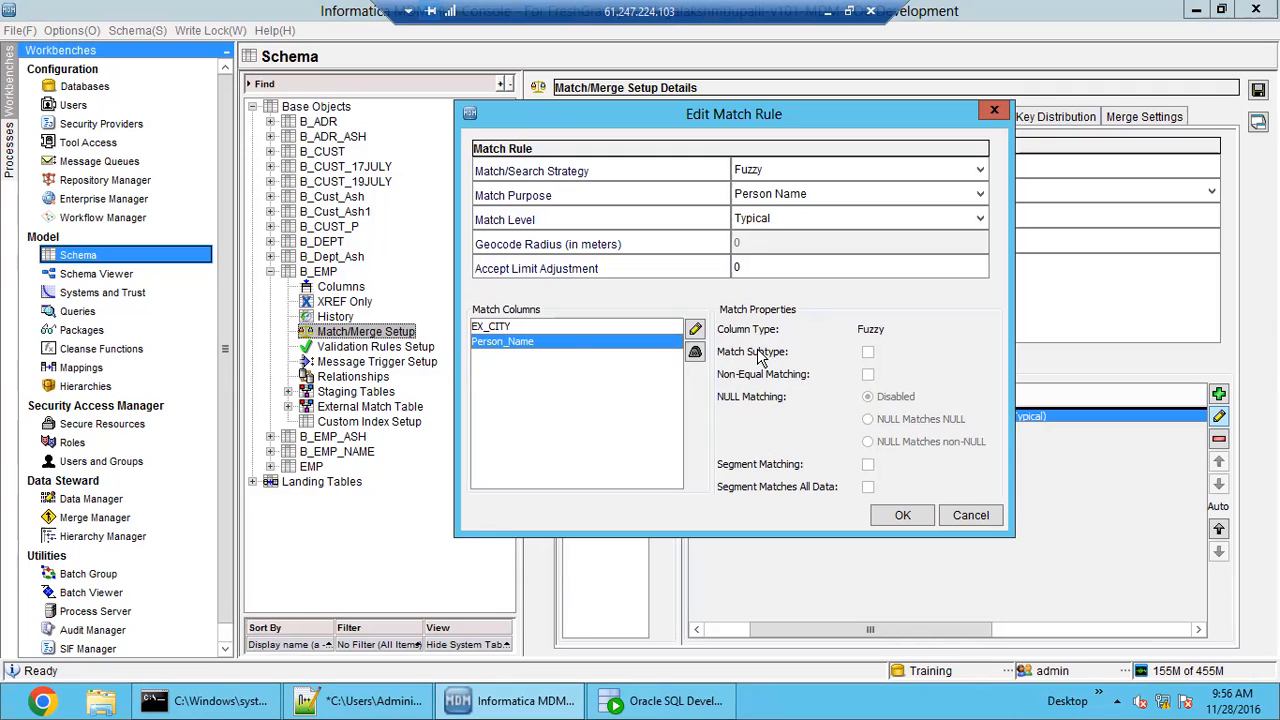
pyautogui.press('Up')
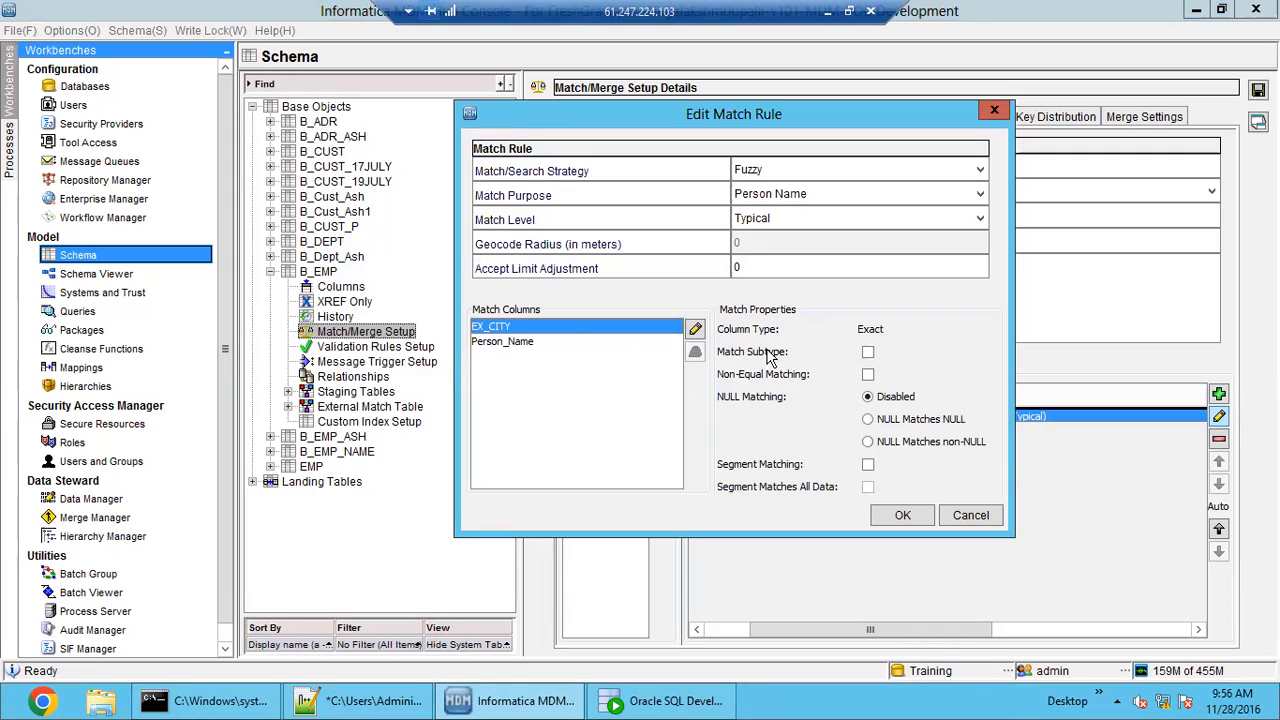
# - Turn Match Subtype on and off for EX_CITY, comparing its availability with the Person_Name column
pyautogui.click(868, 352)
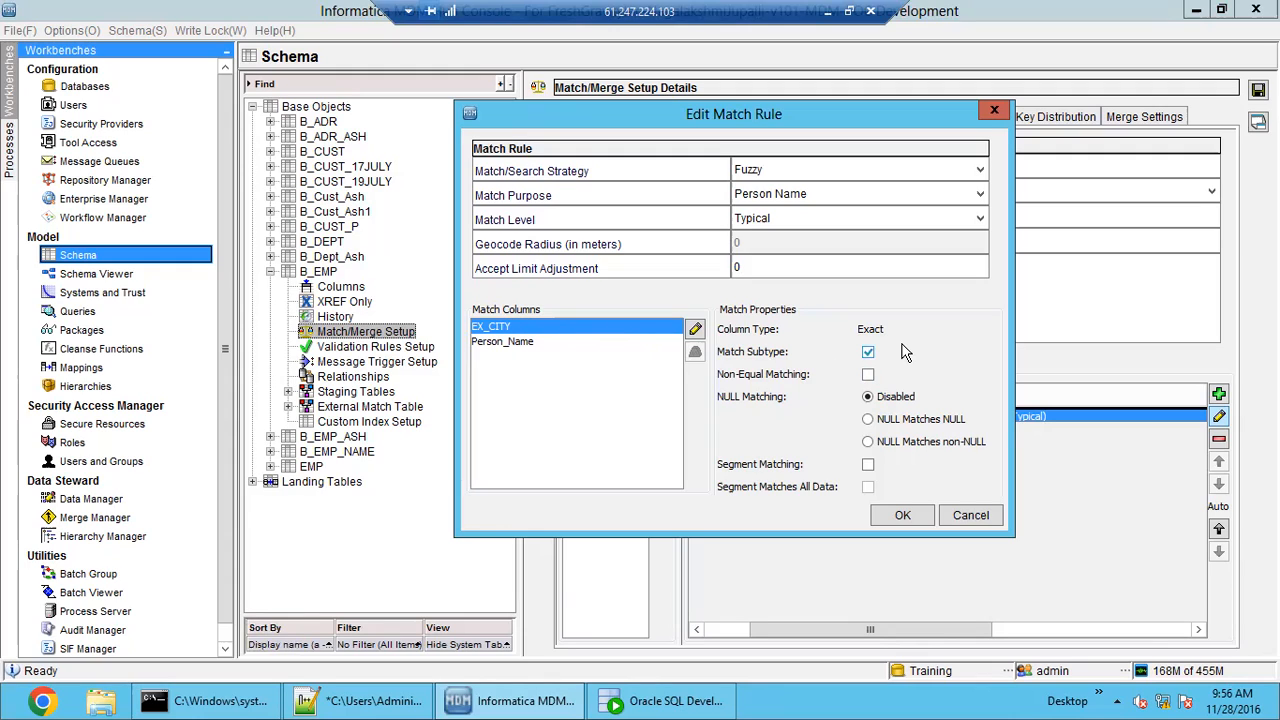
pyautogui.click(867, 353)
pyautogui.click(552, 343)
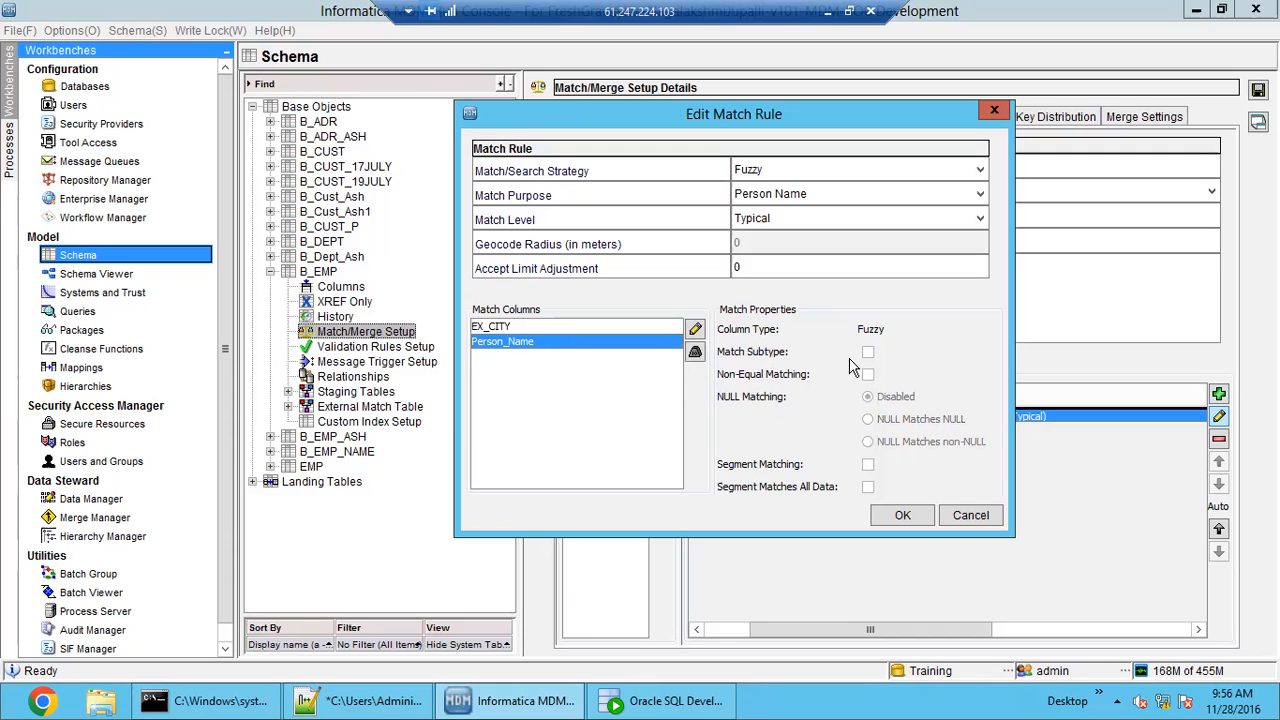
pyautogui.click(560, 328)
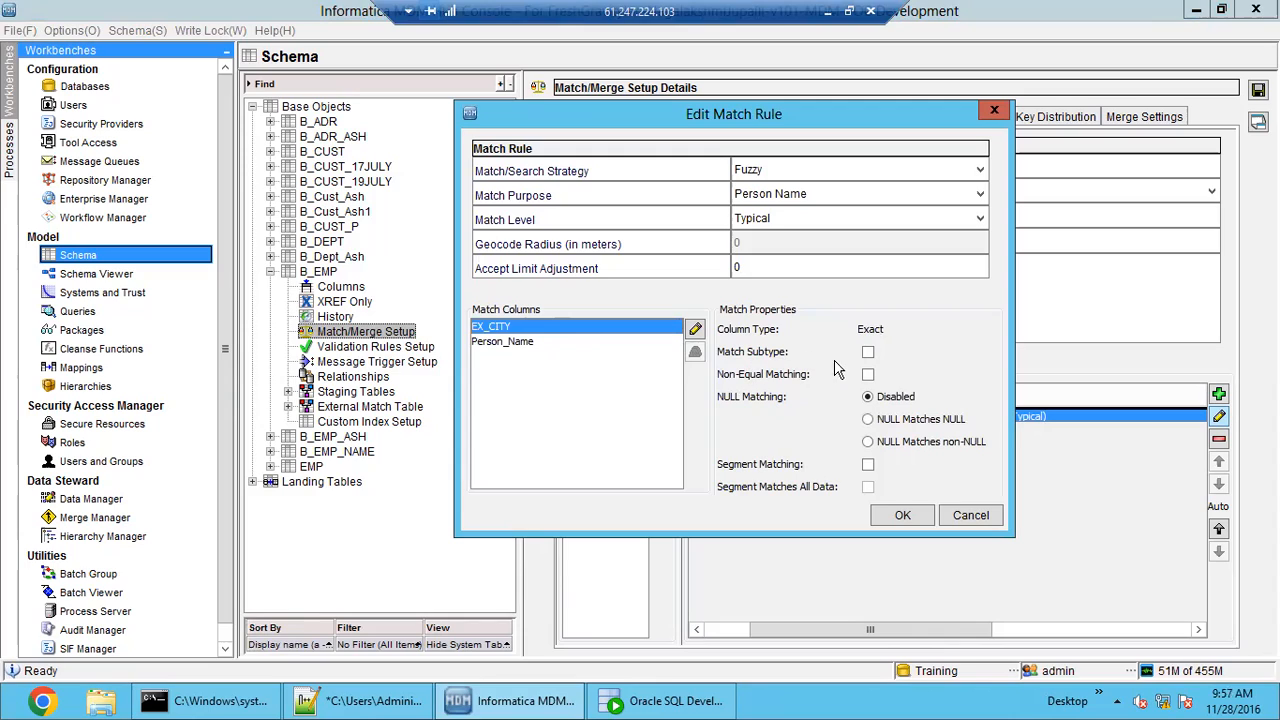
pyautogui.click(867, 355)
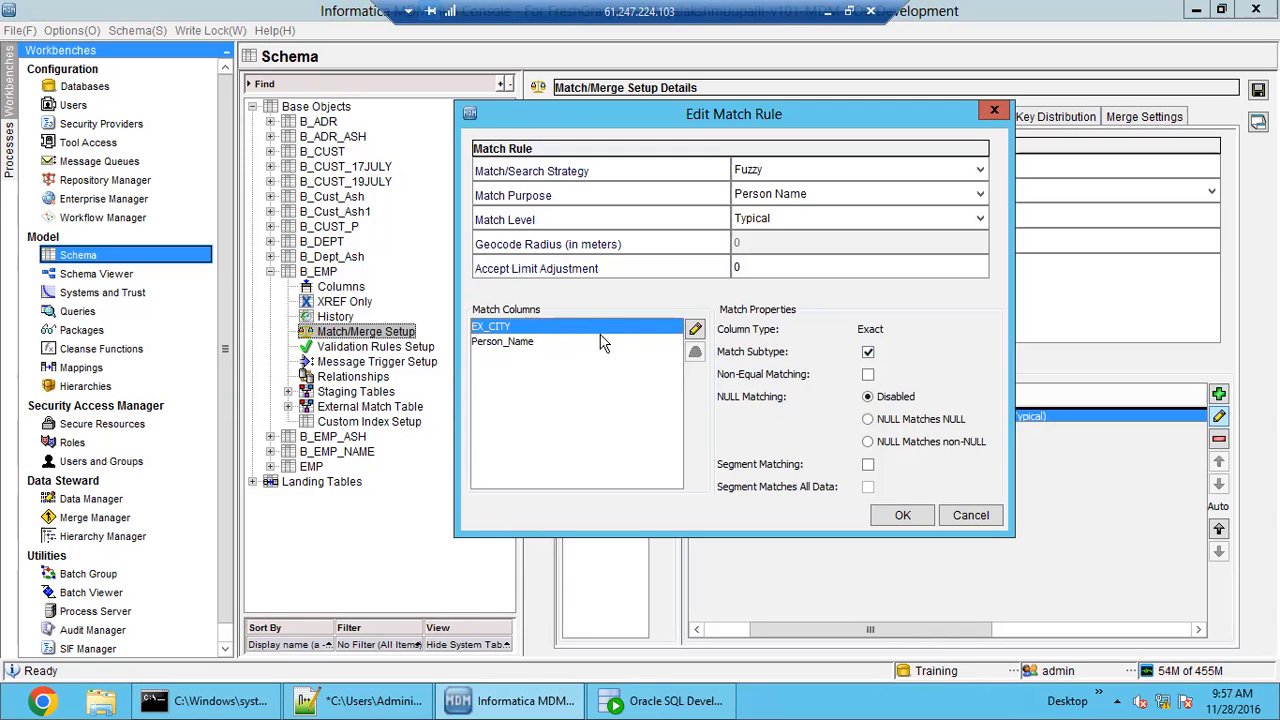
pyautogui.click(869, 353)
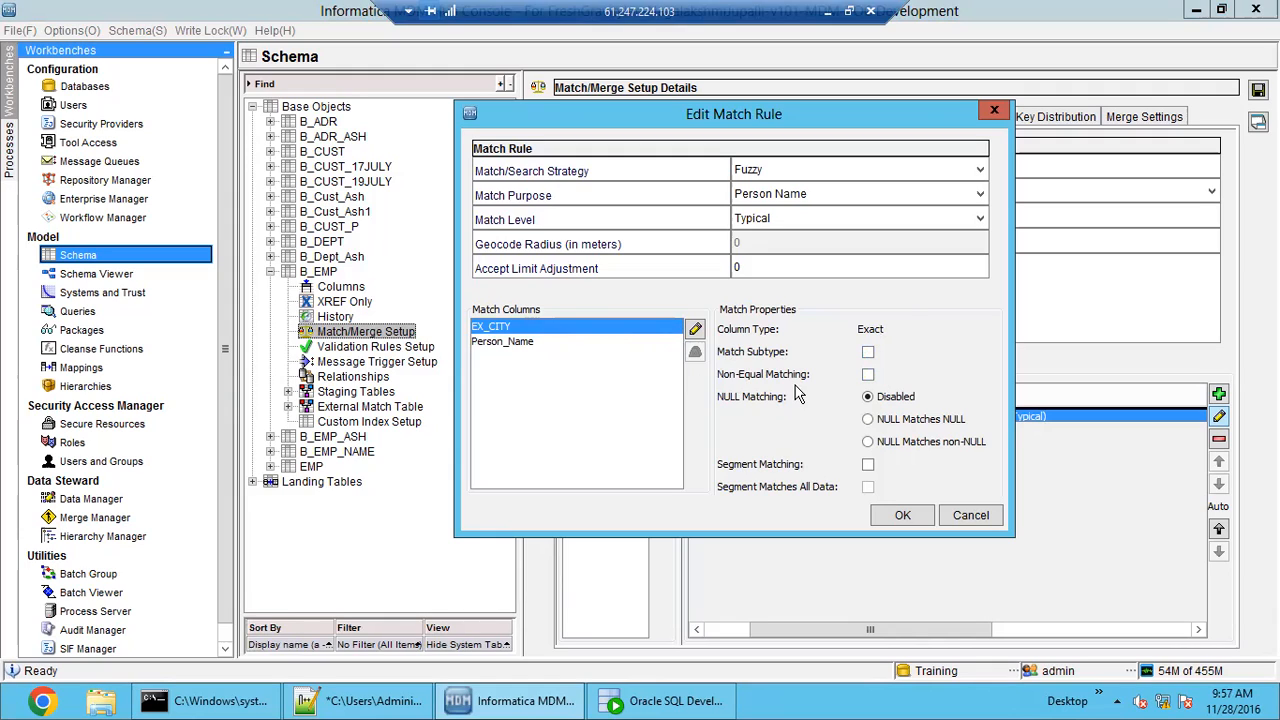
# - Turn Non-Equal Matching on and off for EX_CITY, checking whether Person_Name offers the same option
pyautogui.click(868, 376)
pyautogui.click(540, 347)
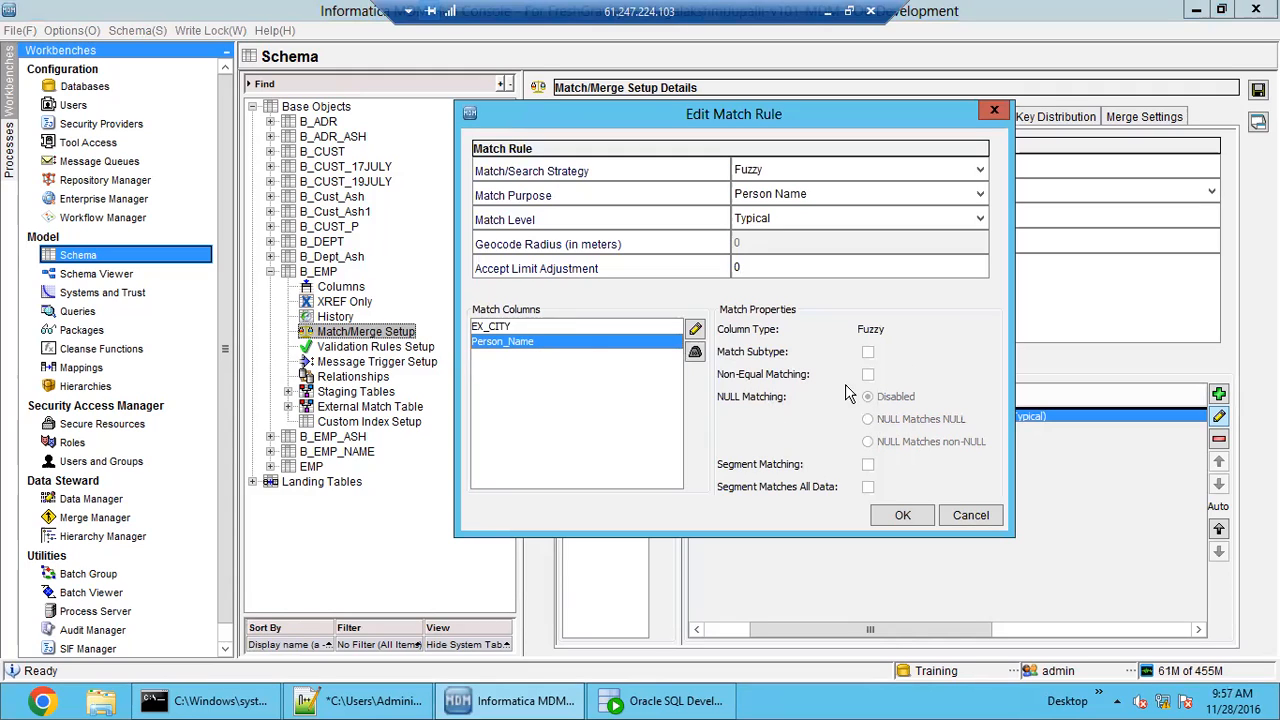
pyautogui.click(562, 328)
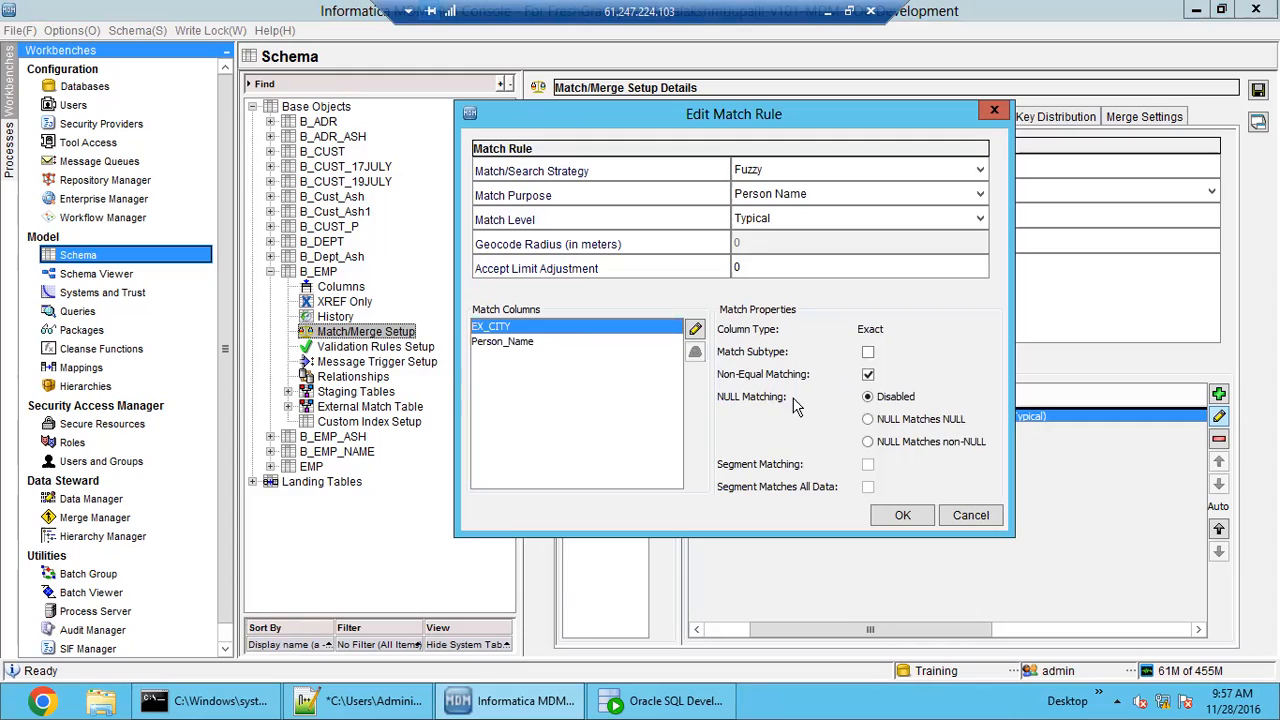
pyautogui.click(868, 376)
pyautogui.click(868, 376)
pyautogui.click(868, 374)
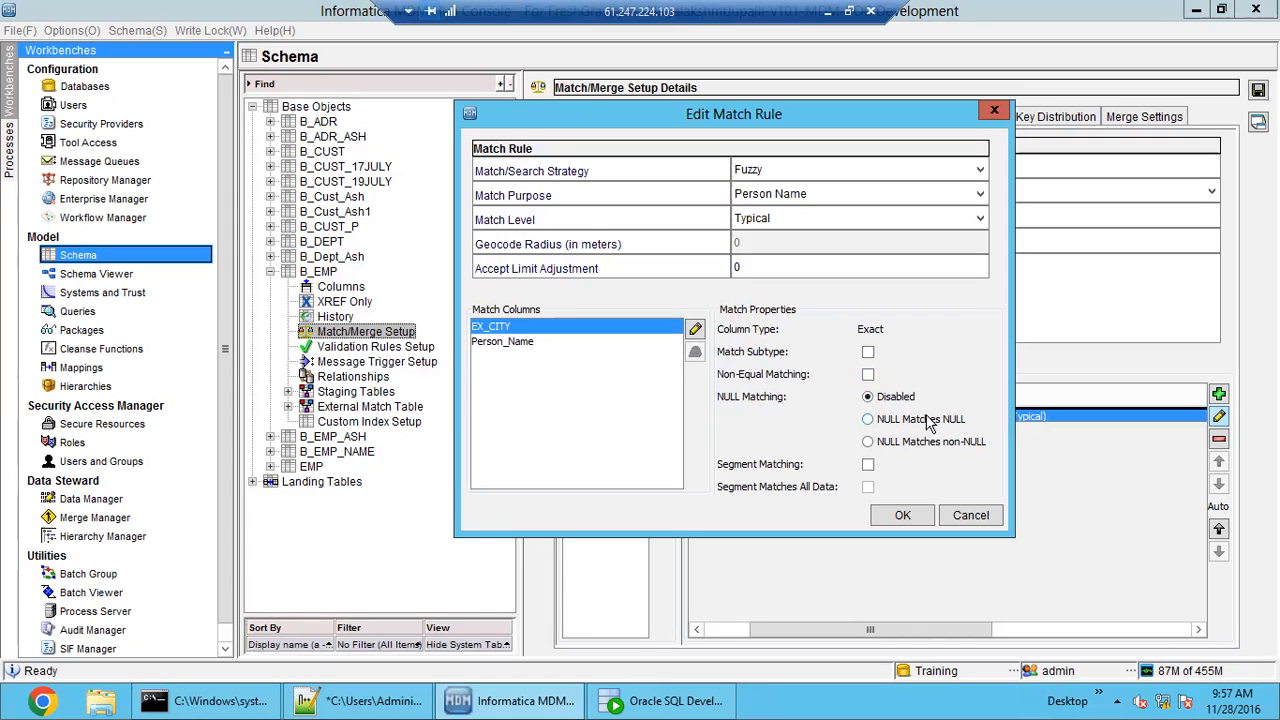
# - Try NULL Matches NULL and NULL Matches non-NULL for EX_CITY, compare with Person_Name, and discard the match rule edit
pyautogui.click(879, 424)
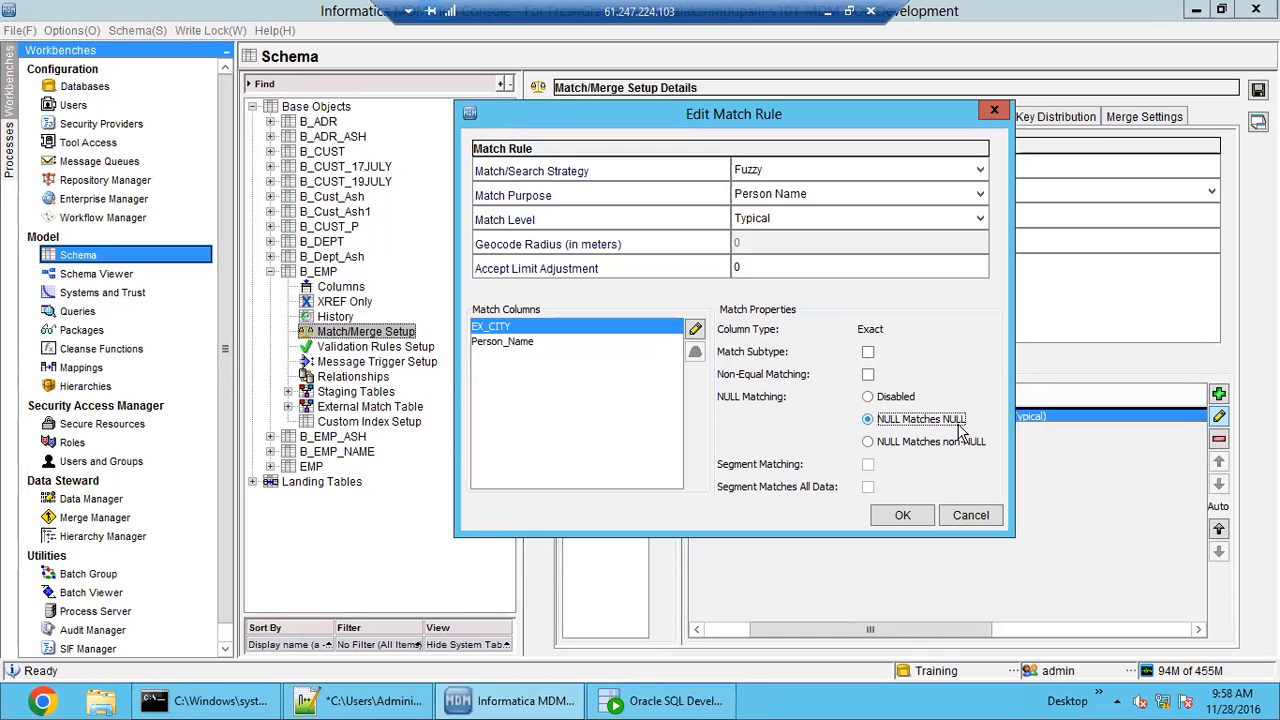
pyautogui.click(869, 441)
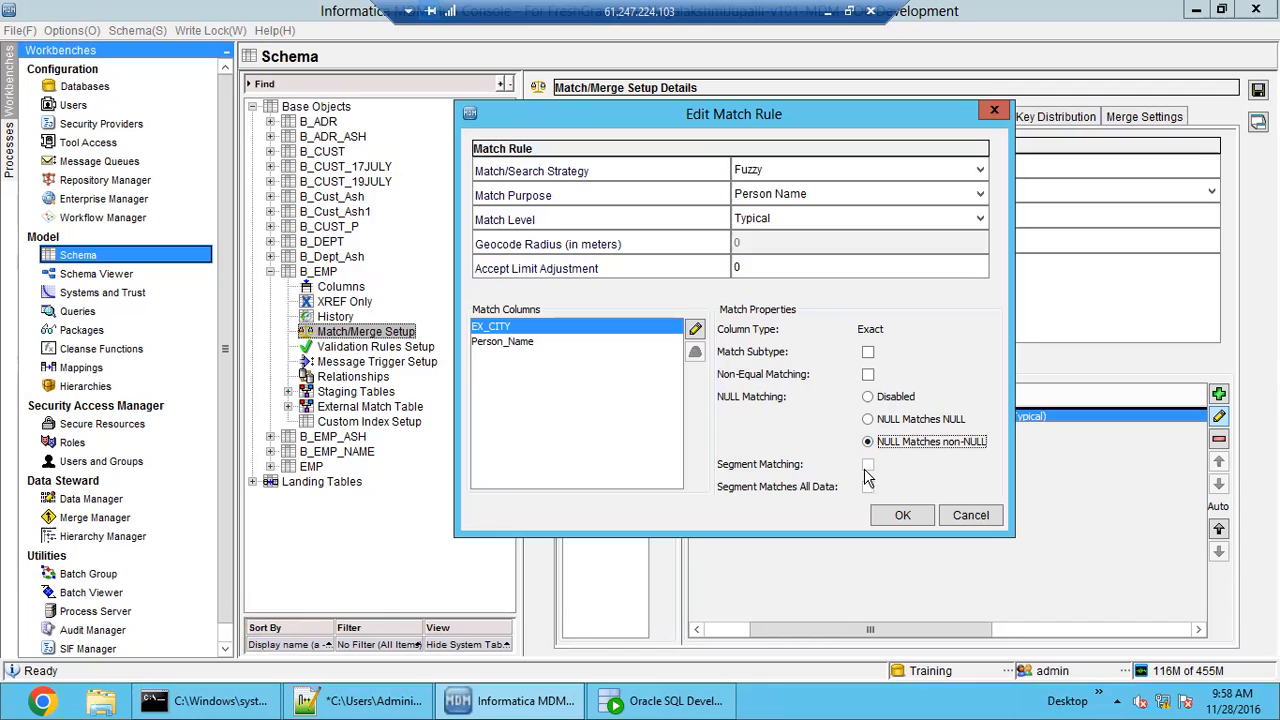
pyautogui.click(515, 343)
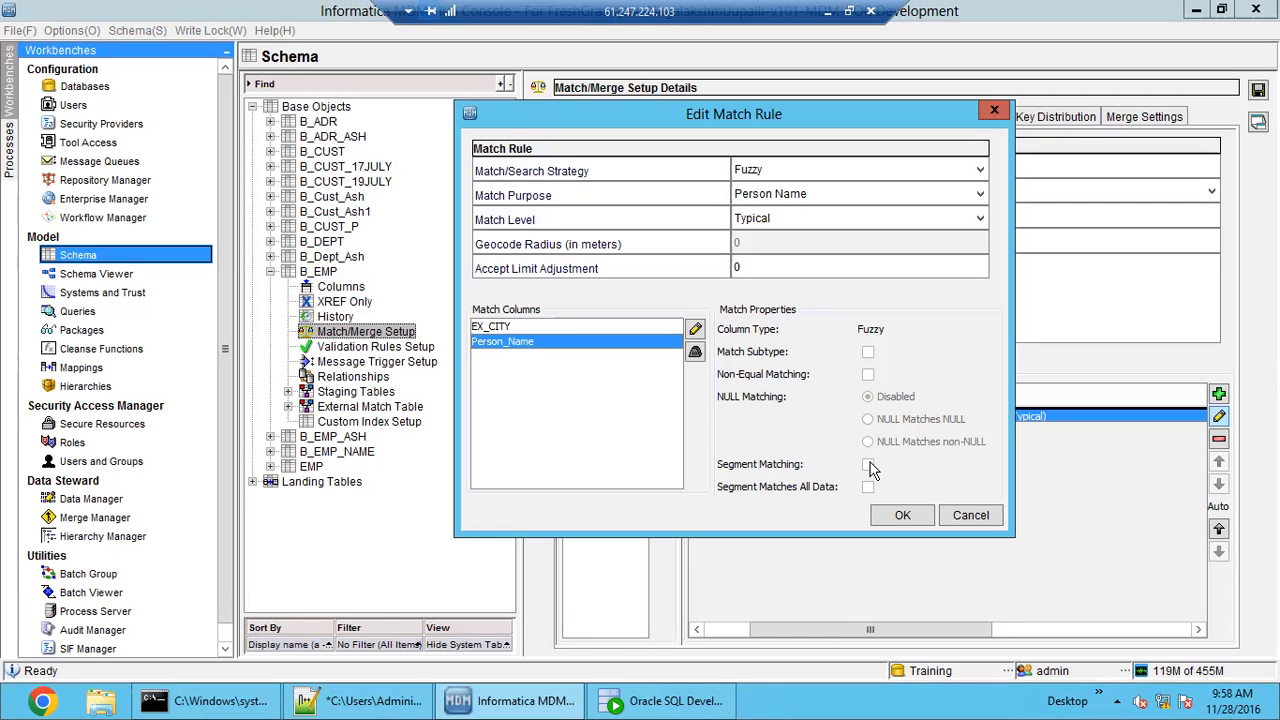
pyautogui.press('Up')
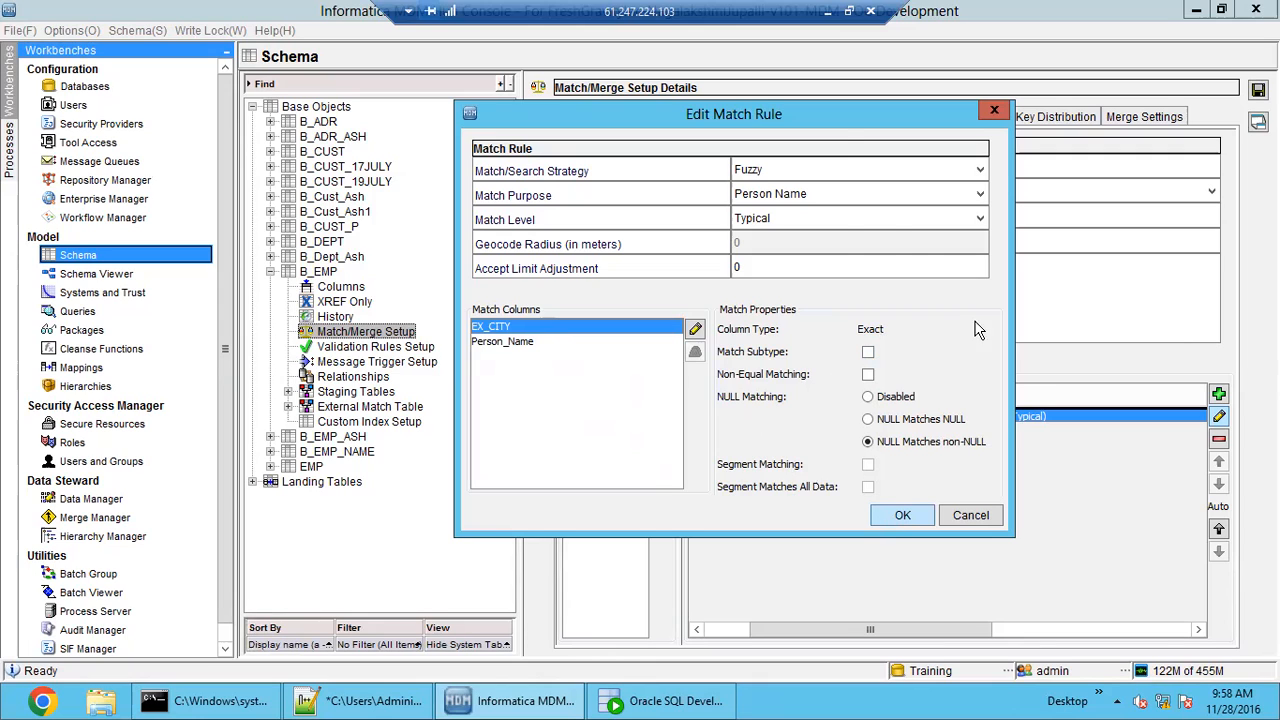
pyautogui.moveTo(840, 127); pyautogui.dragTo(1018, 320)
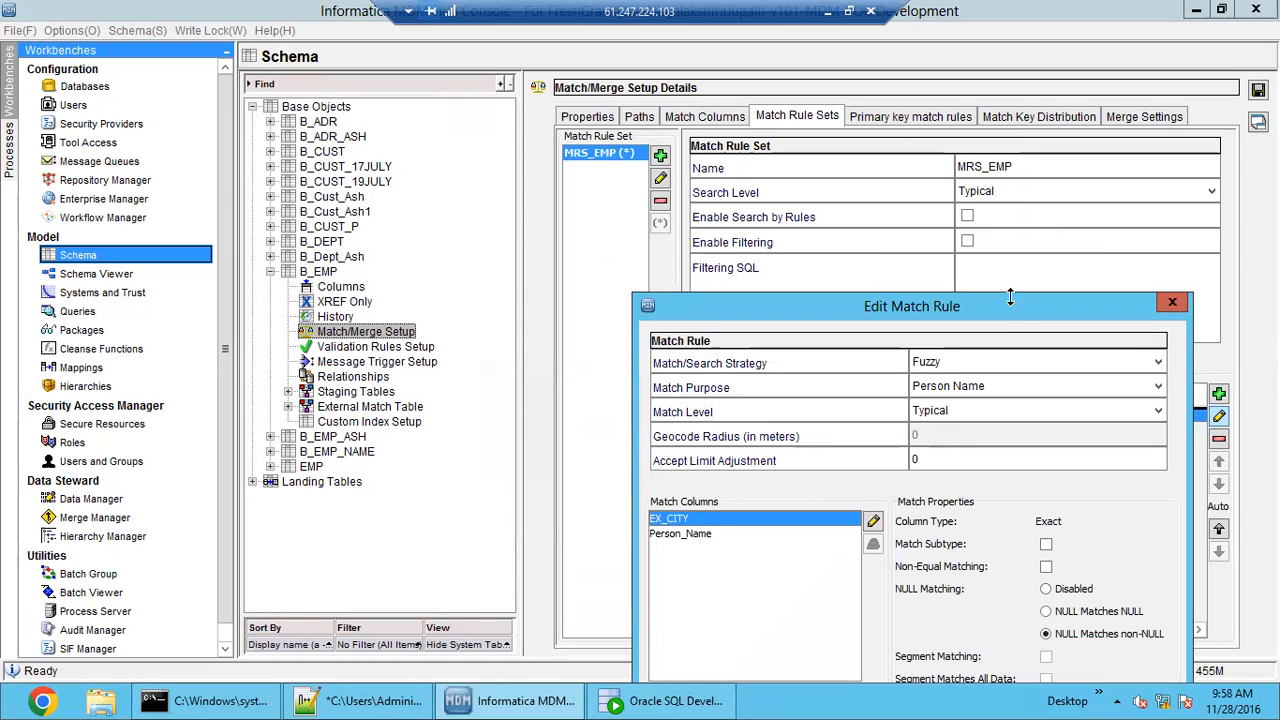
pyautogui.moveTo(1018, 316); pyautogui.dragTo(1081, 220)
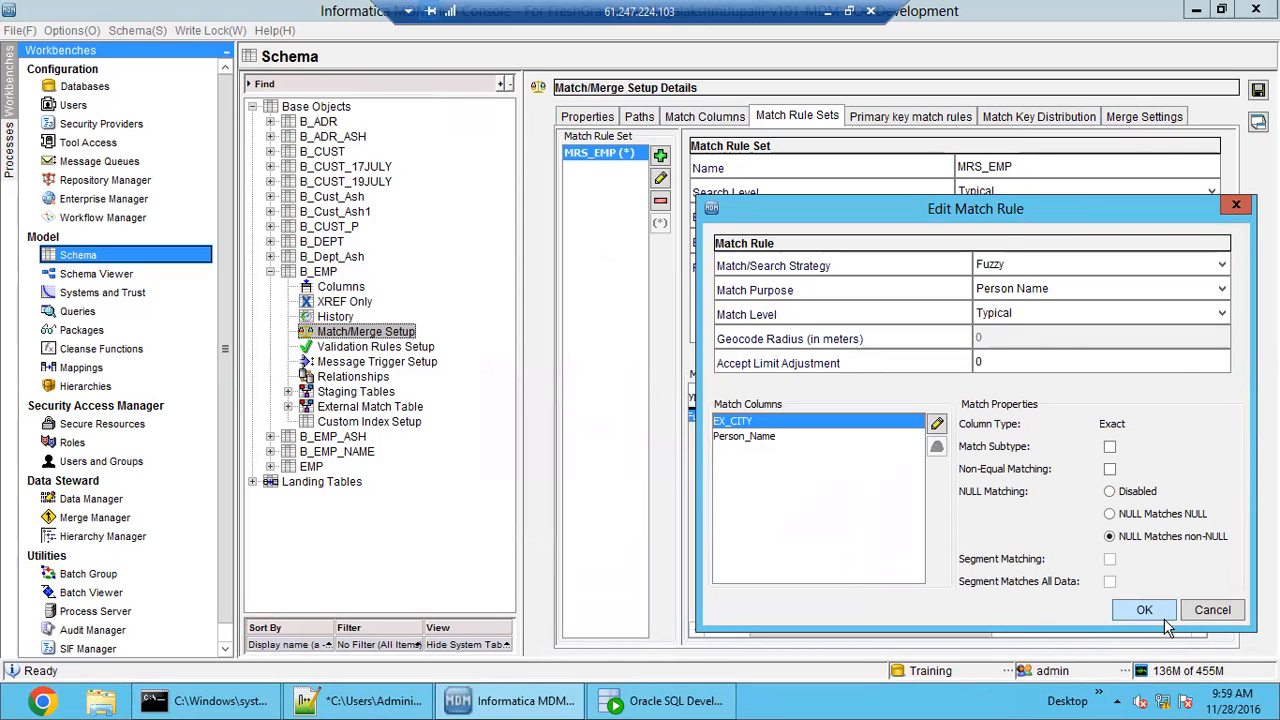
pyautogui.click(1210, 610)
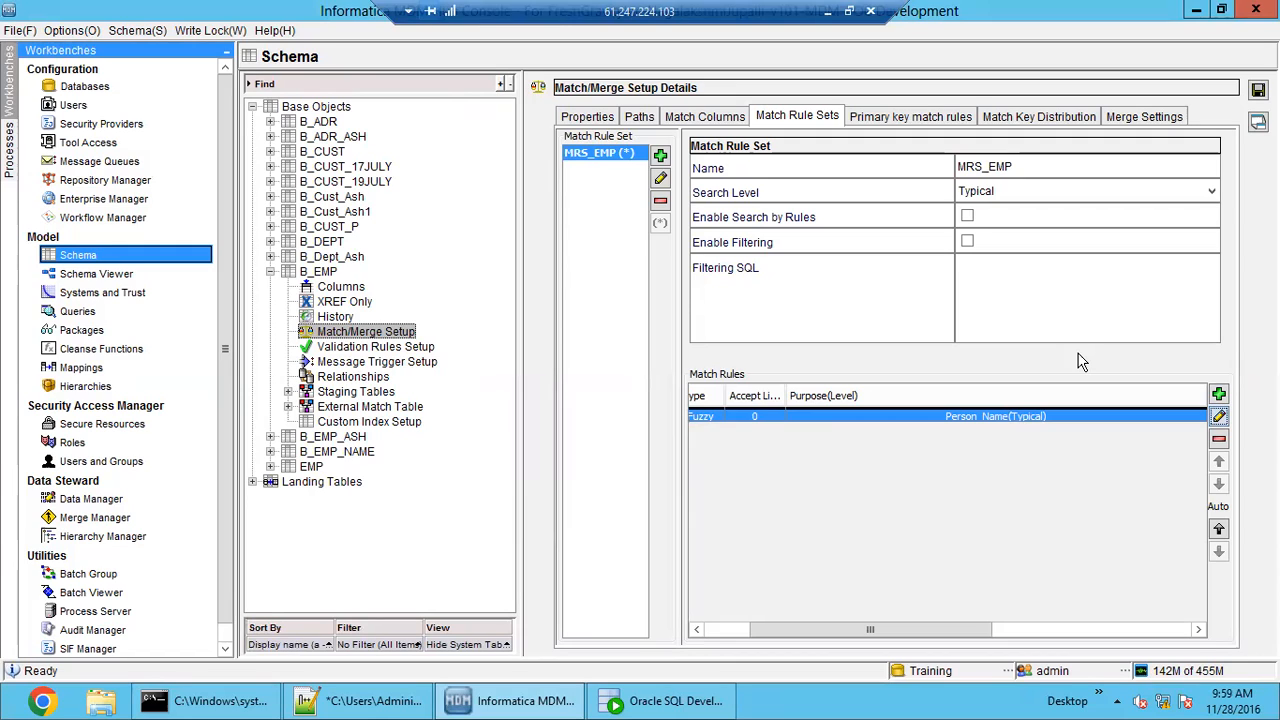
# - Review B_EMP's primary key match rules, match key distribution and merge settings, and return to the match/merge properties
pyautogui.click(913, 122)
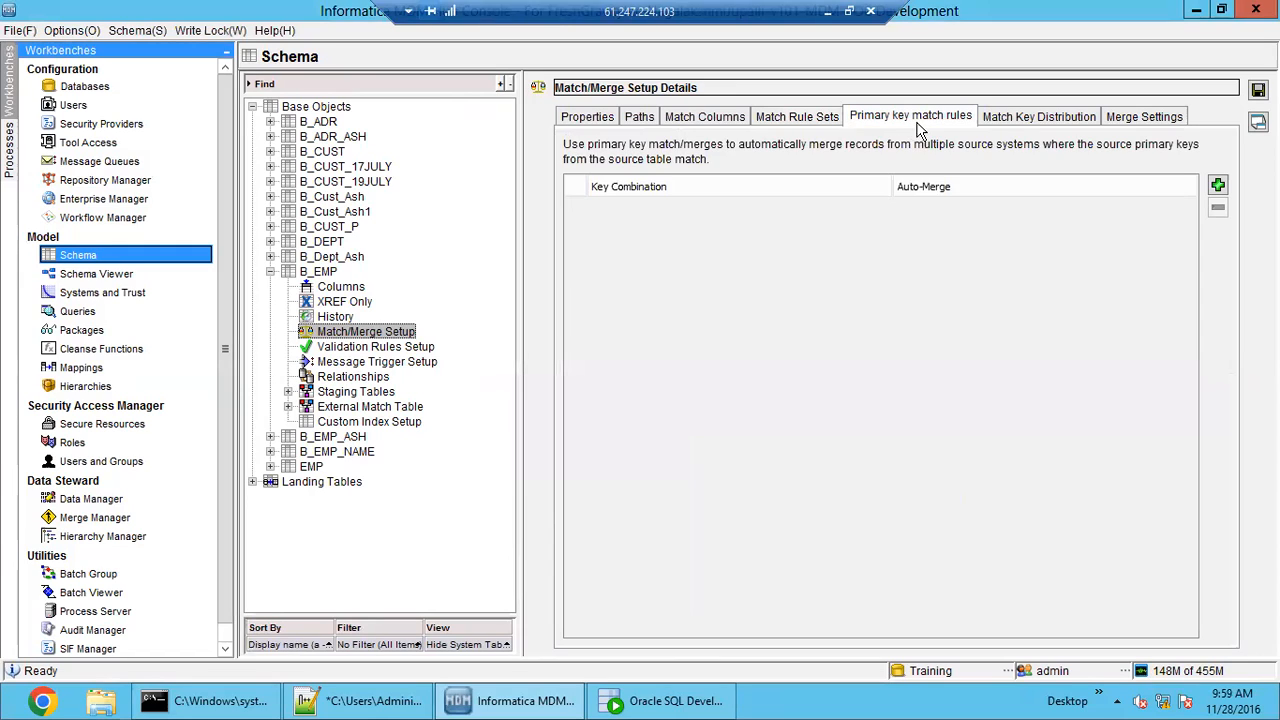
pyautogui.click(1022, 118)
pyautogui.click(1140, 117)
pyautogui.click(797, 117)
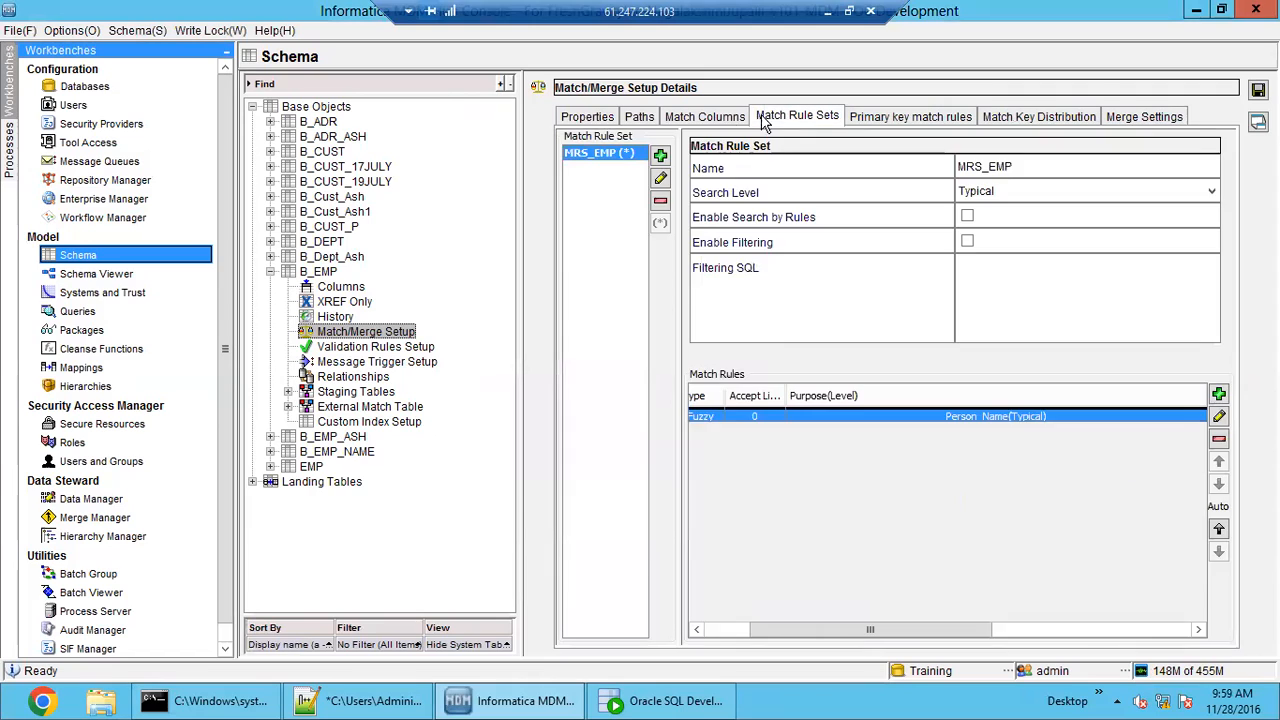
pyautogui.click(672, 118)
pyautogui.click(598, 117)
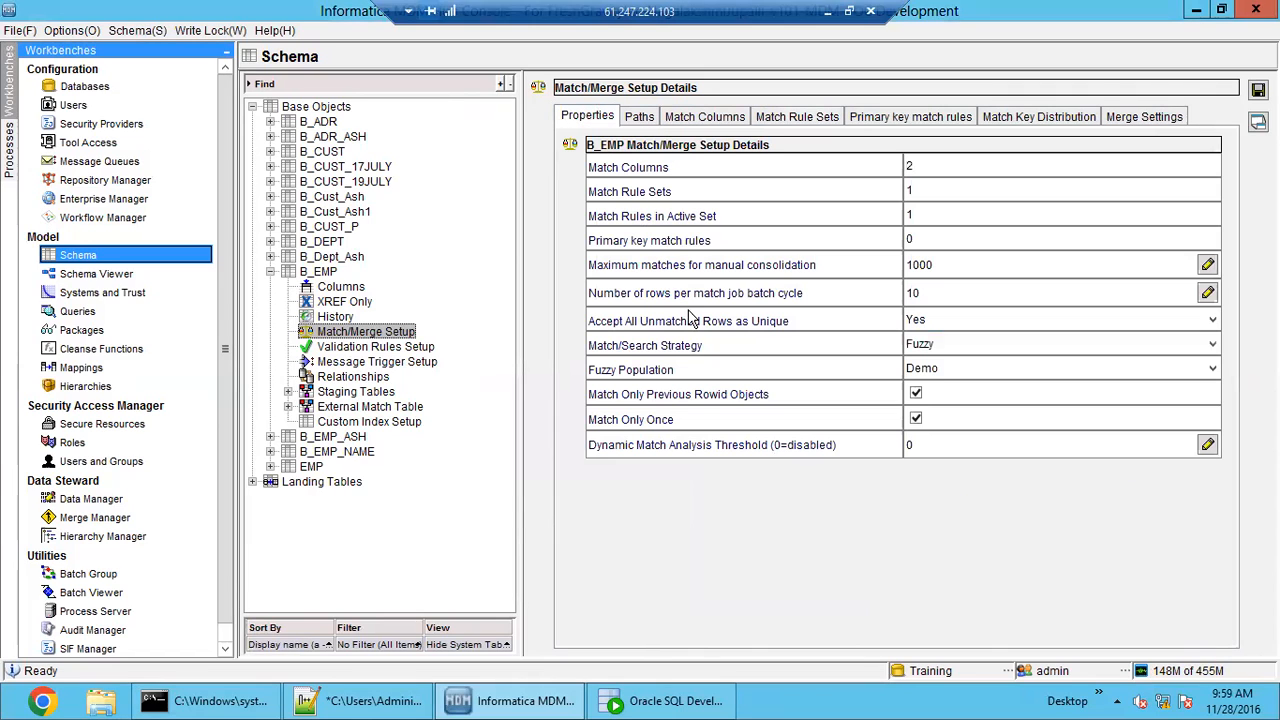
# - Leave B_EMP's match/merge setup without saving and review its validation rules, message trigger setup and relationships
pyautogui.click(395, 357)
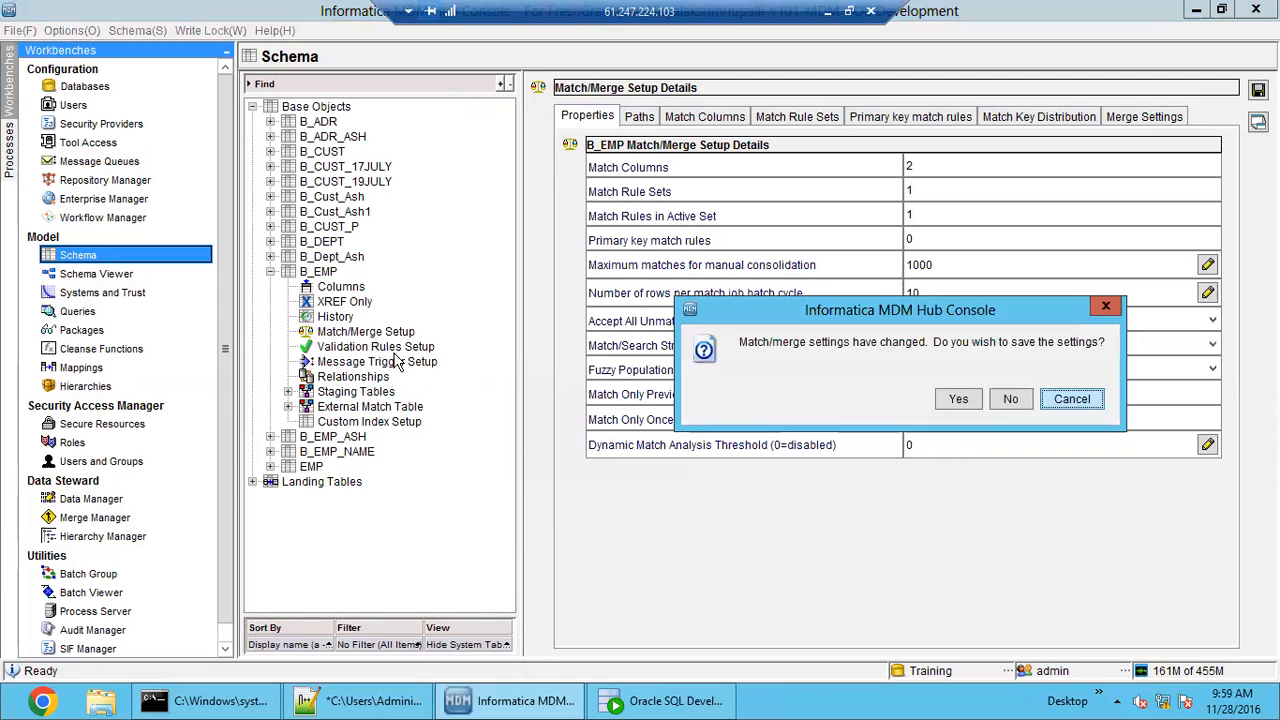
pyautogui.click(1010, 399)
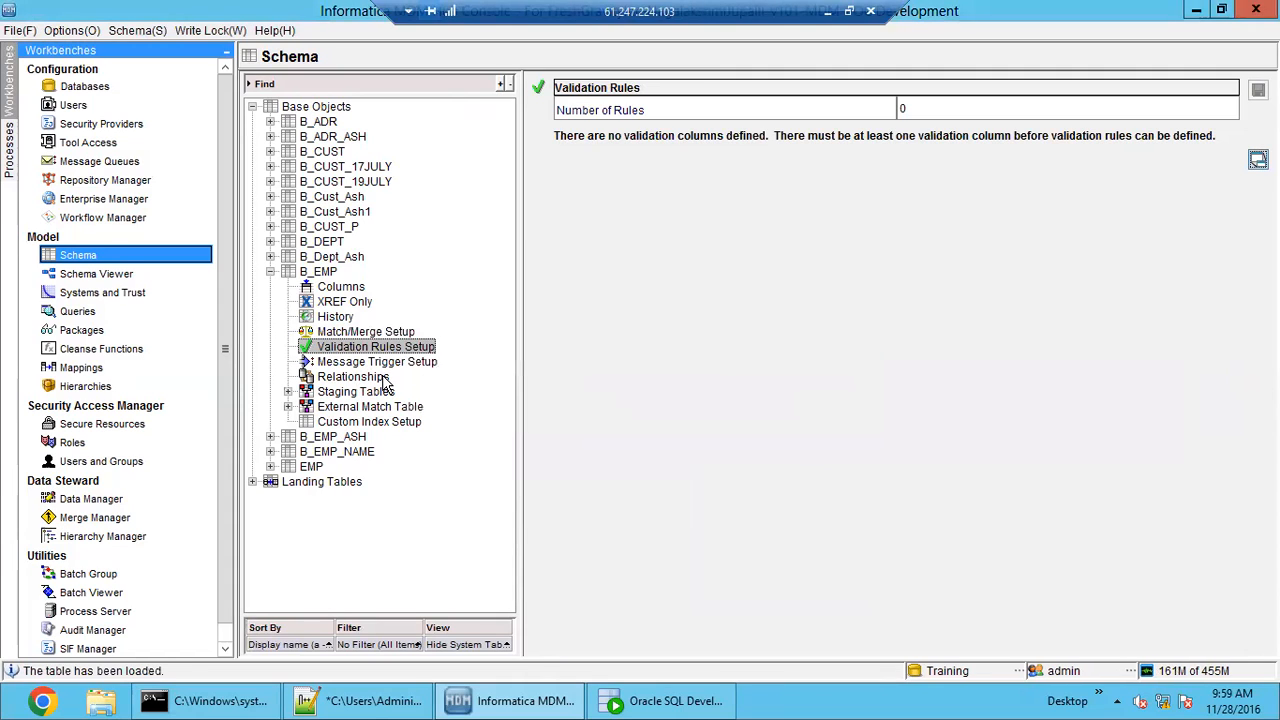
pyautogui.click(372, 362)
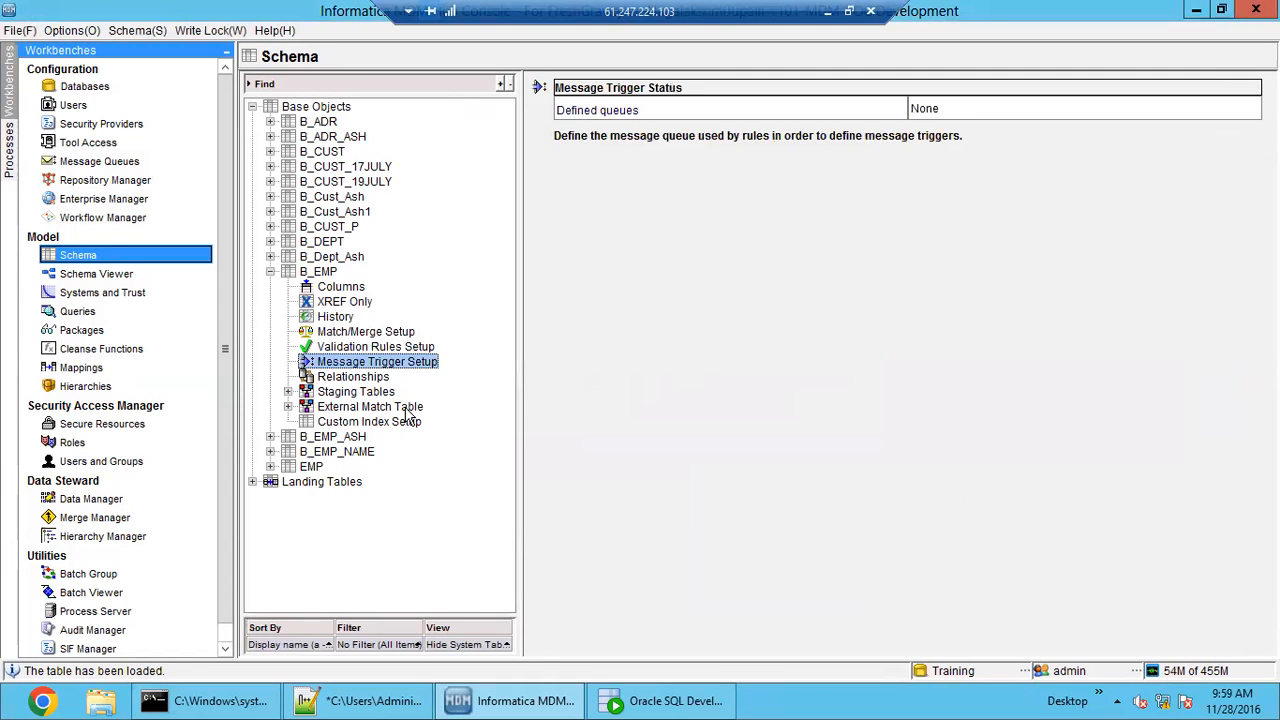
pyautogui.click(350, 379)
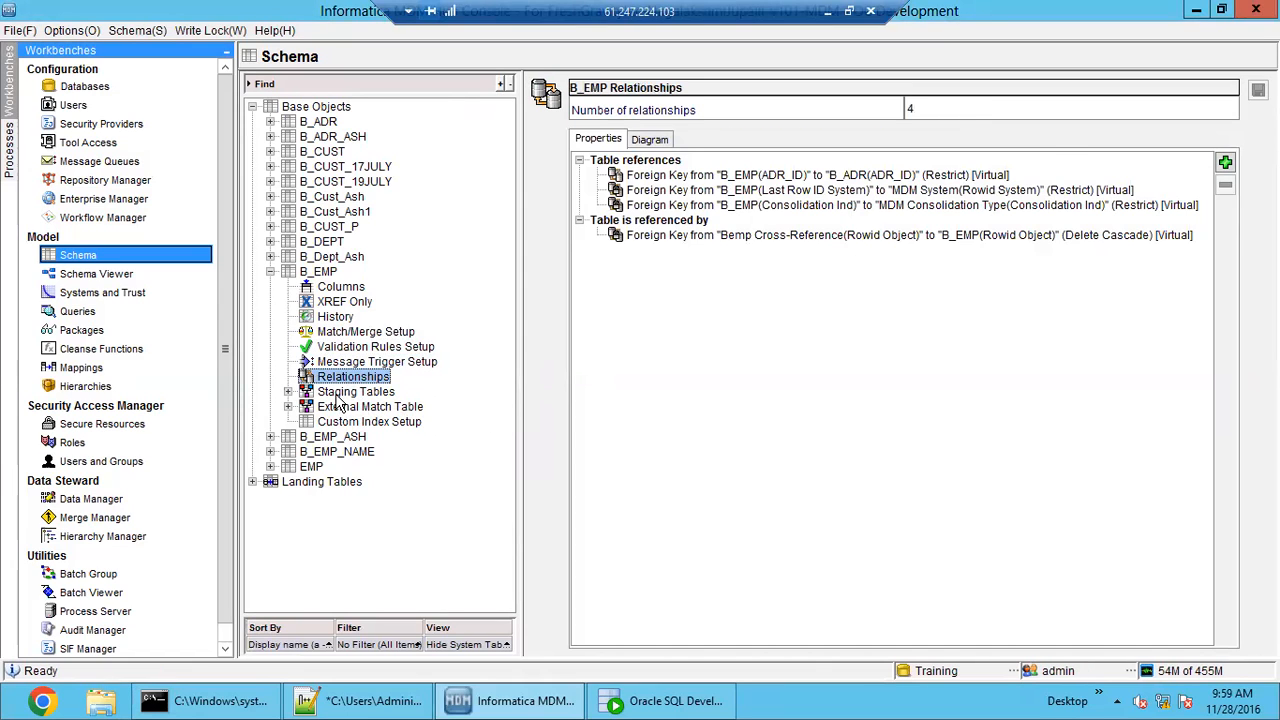
# - Expand B_EMP's staging tables and review the properties and columns of S_CRM_EMP
pyautogui.click(338, 398)
pyautogui.doubleClick(338, 398)
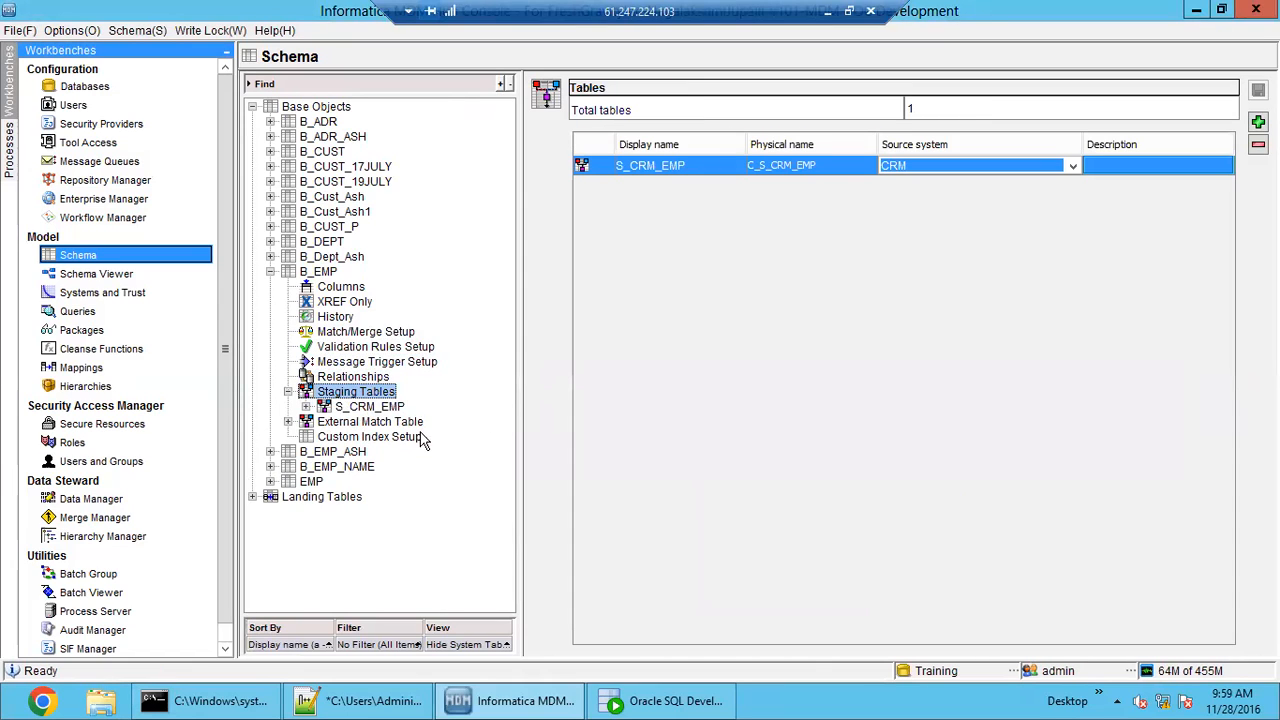
pyautogui.click(360, 409)
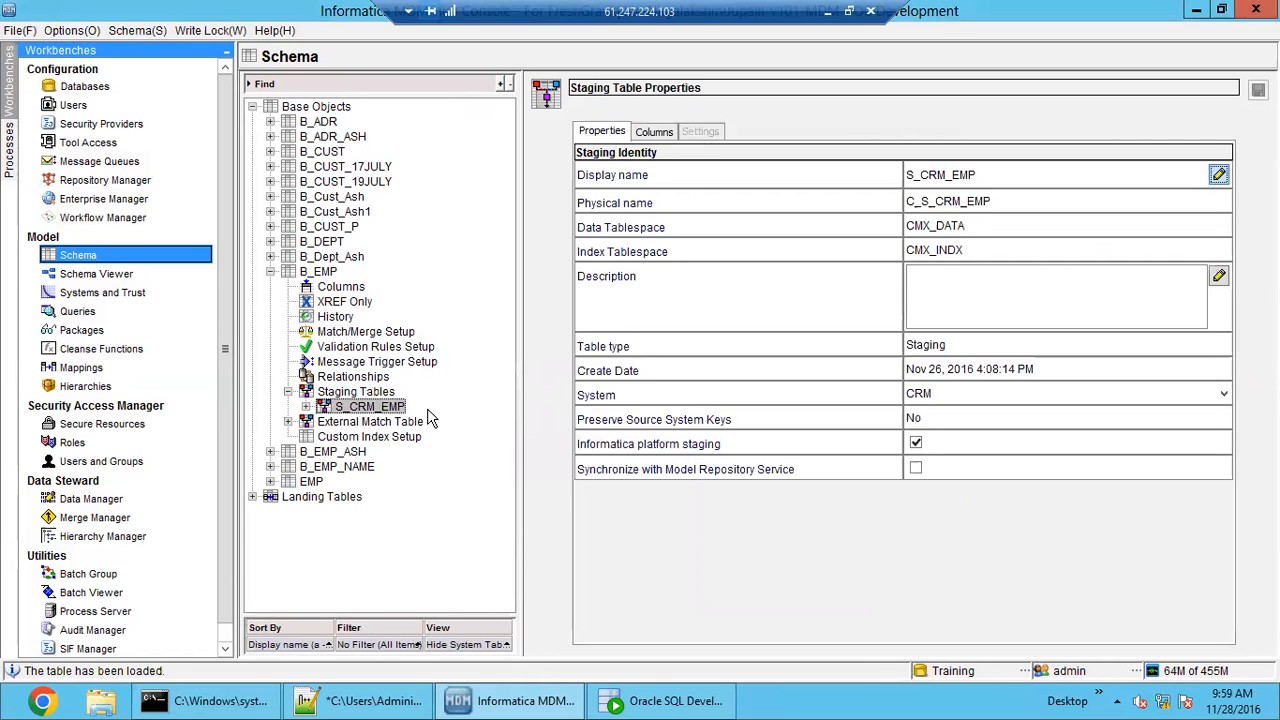
pyautogui.click(660, 132)
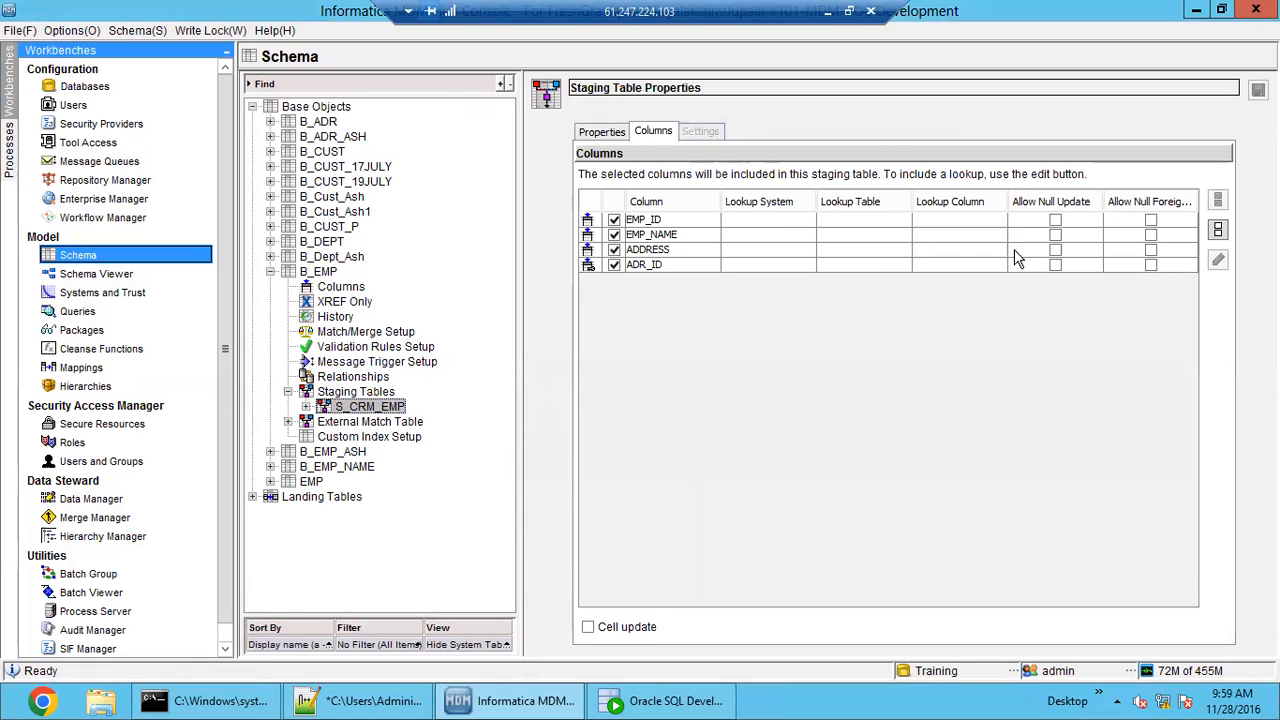
# - Expand B_EMP's external match tables, switch to Oracle SQL Developer, and compare the C_B_CUST_ASH_EMI and C_B_CUST_ASH_EMO table structures
pyautogui.doubleClick(366, 422)
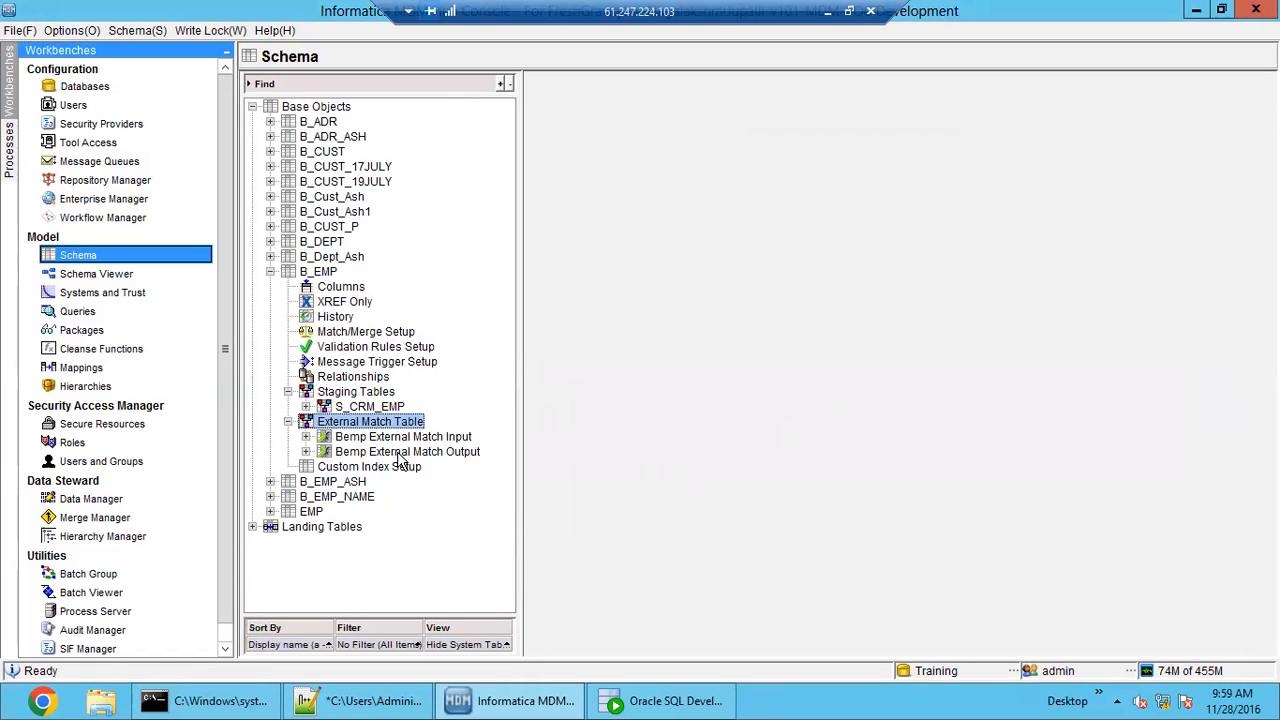
pyautogui.click(477, 700)
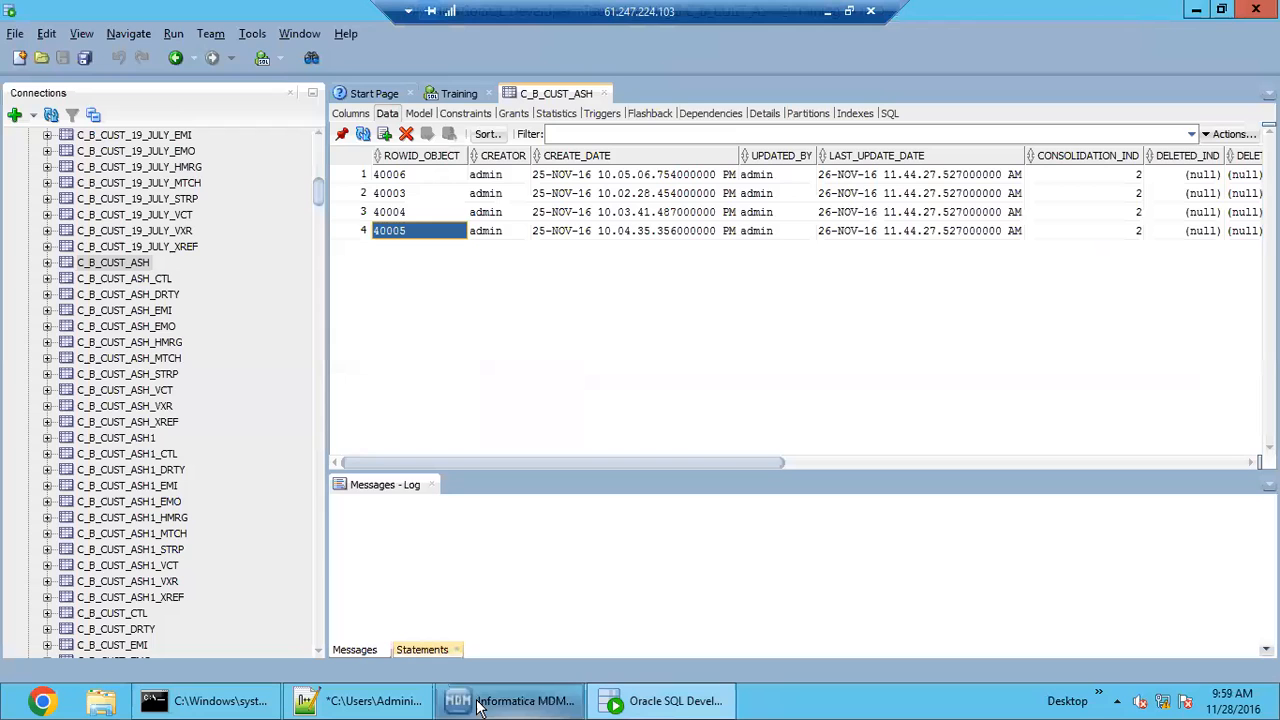
pyautogui.click(143, 310)
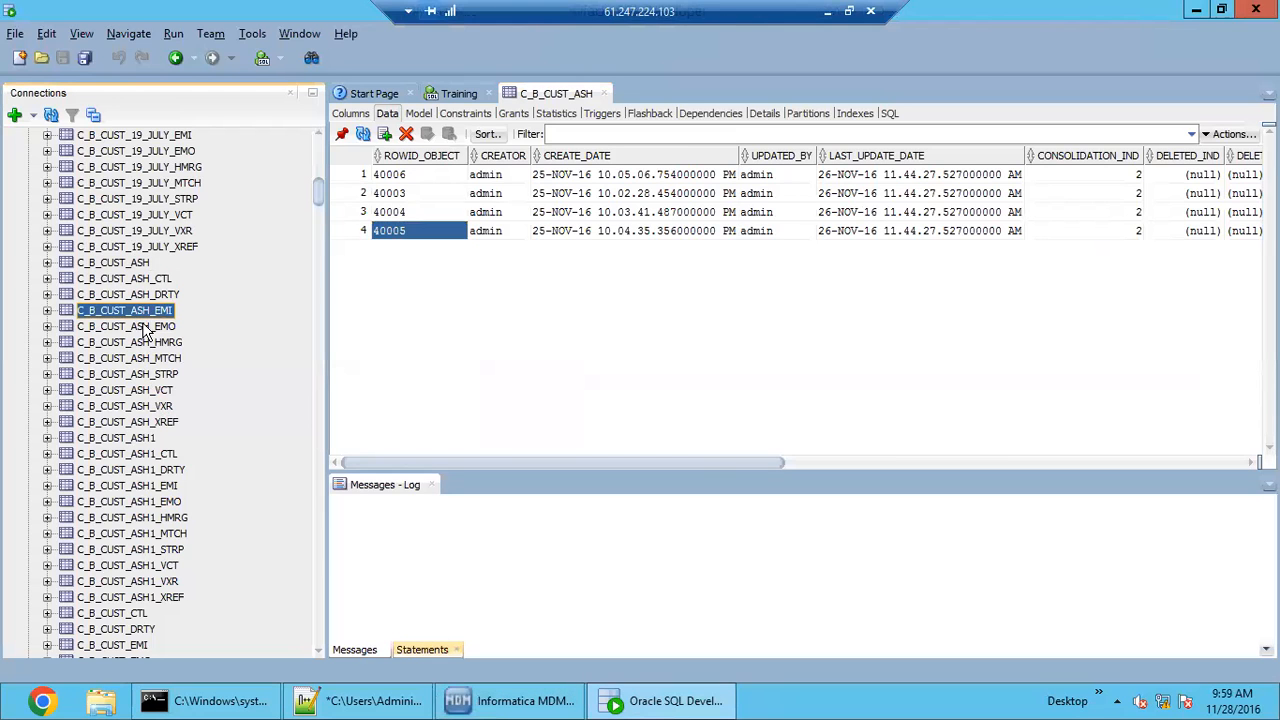
pyautogui.click(146, 328)
pyautogui.click(150, 311)
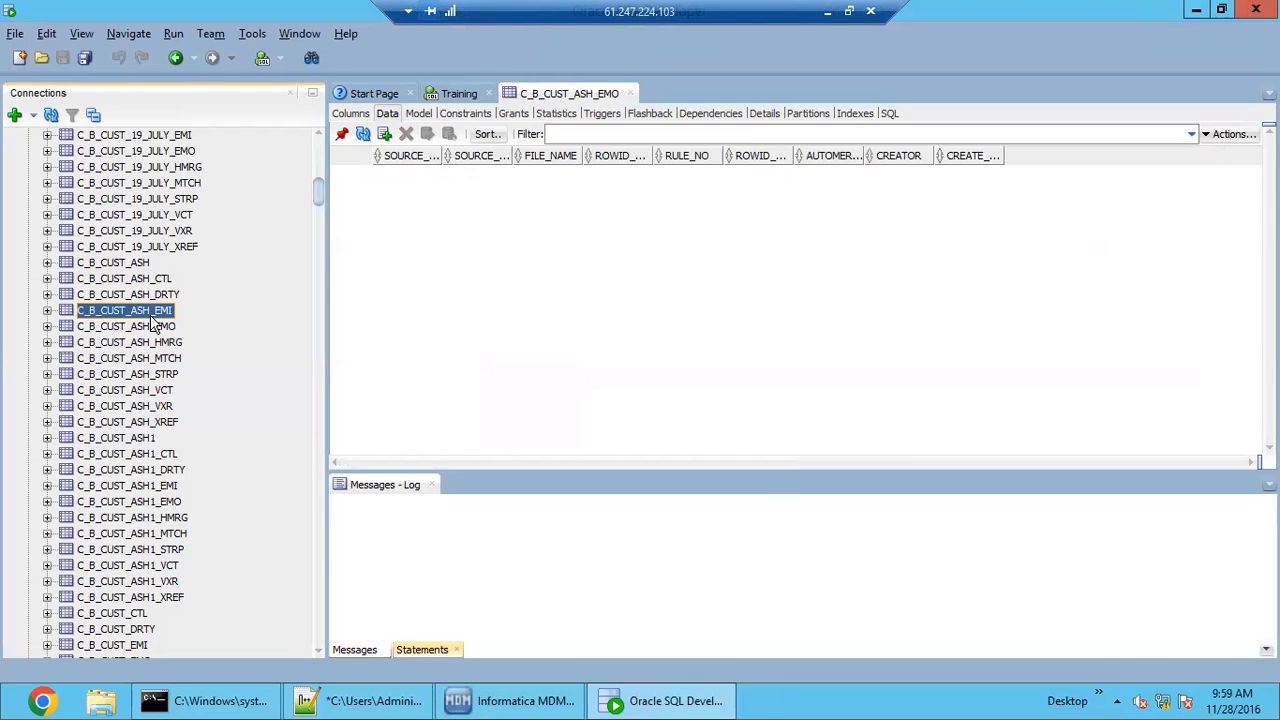
pyautogui.click(152, 327)
pyautogui.click(150, 311)
pyautogui.click(167, 330)
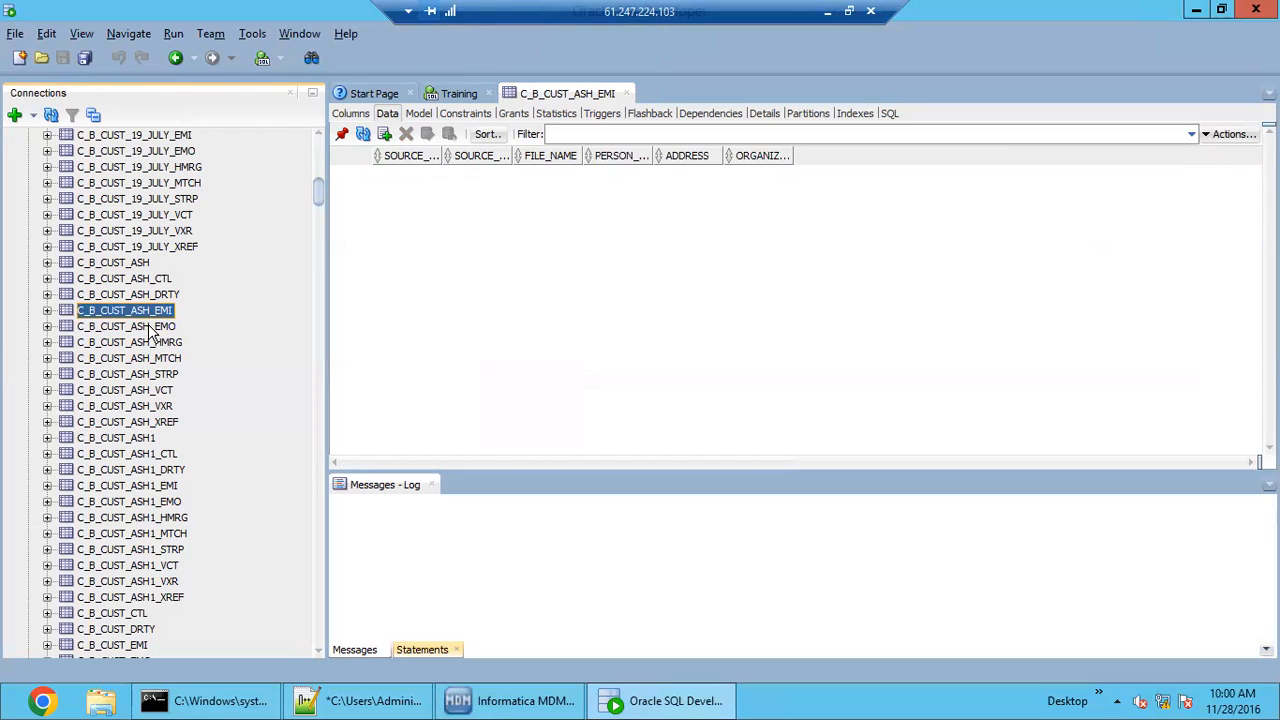
pyautogui.click(149, 328)
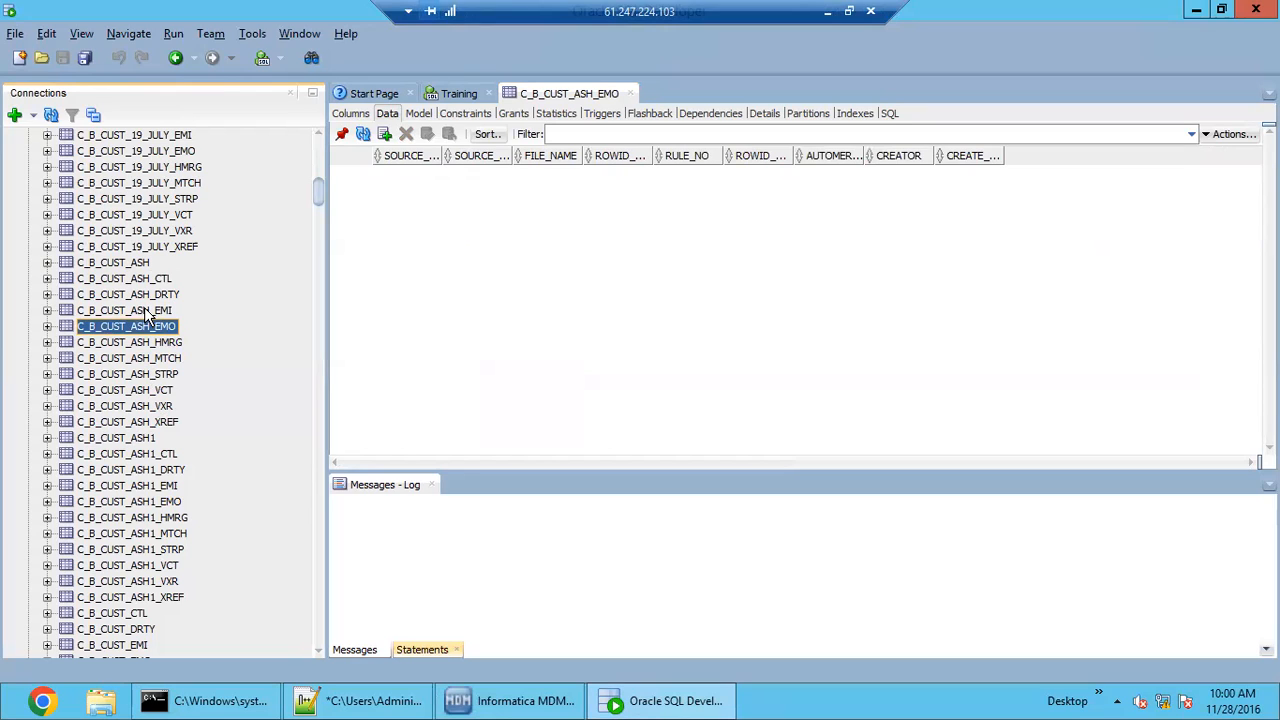
pyautogui.click(145, 312)
pyautogui.click(153, 330)
pyautogui.click(155, 312)
pyautogui.click(156, 322)
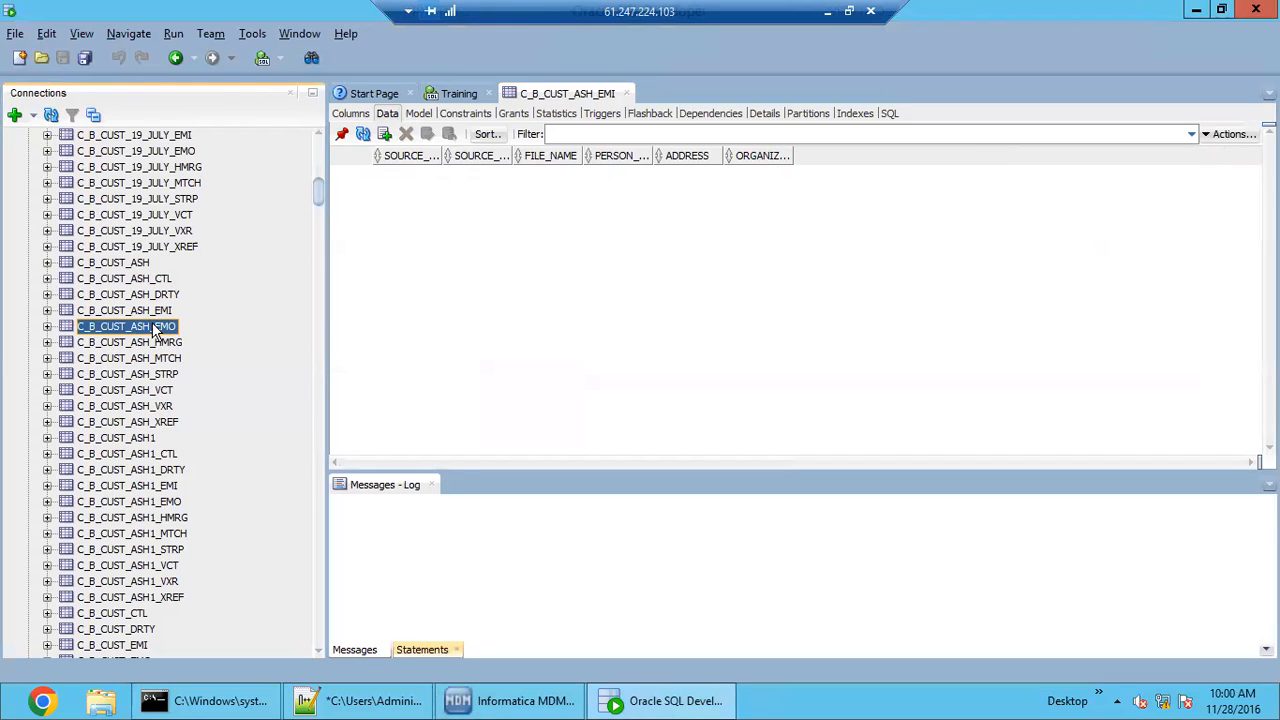
pyautogui.click(155, 312)
pyautogui.click(154, 328)
pyautogui.click(152, 312)
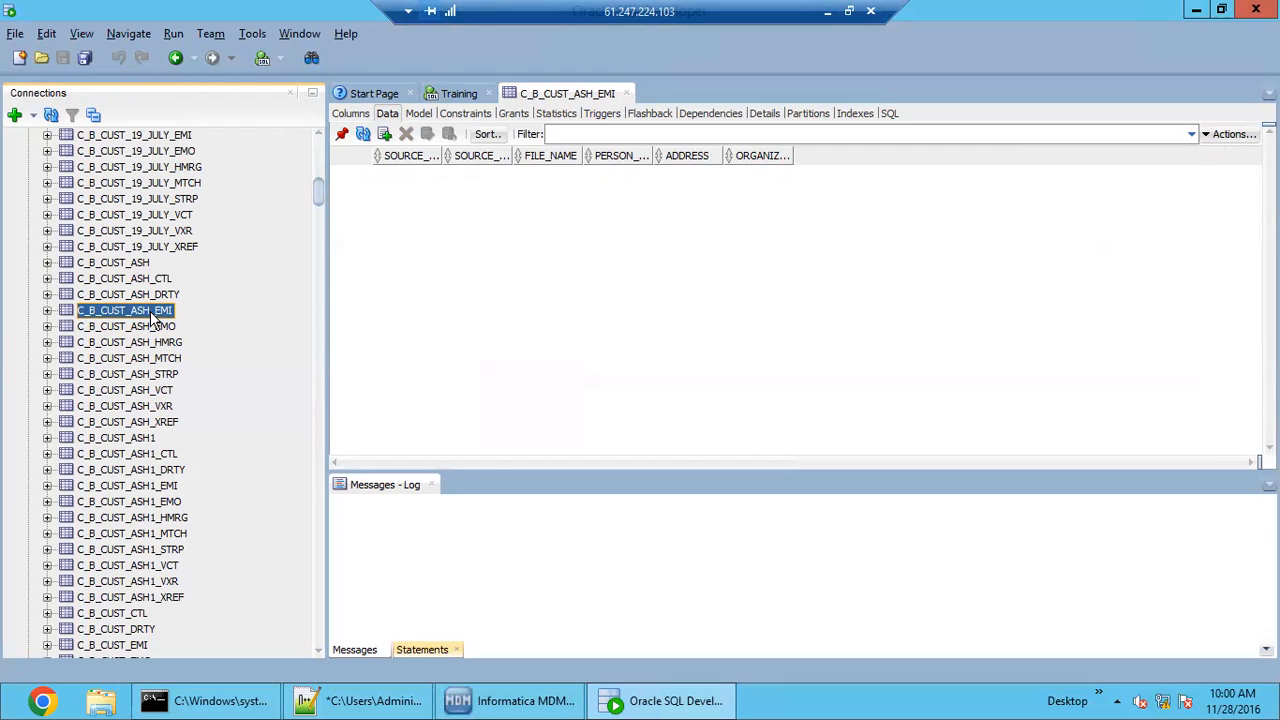
pyautogui.click(148, 330)
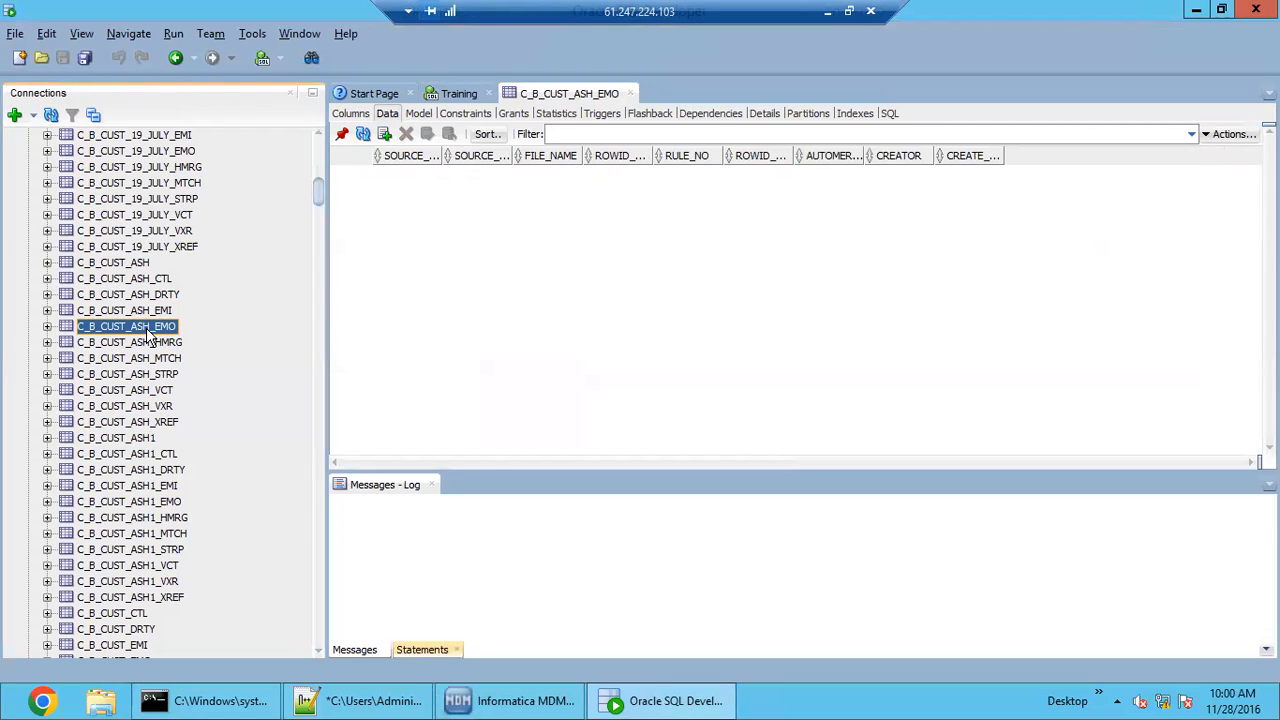
pyautogui.click(142, 311)
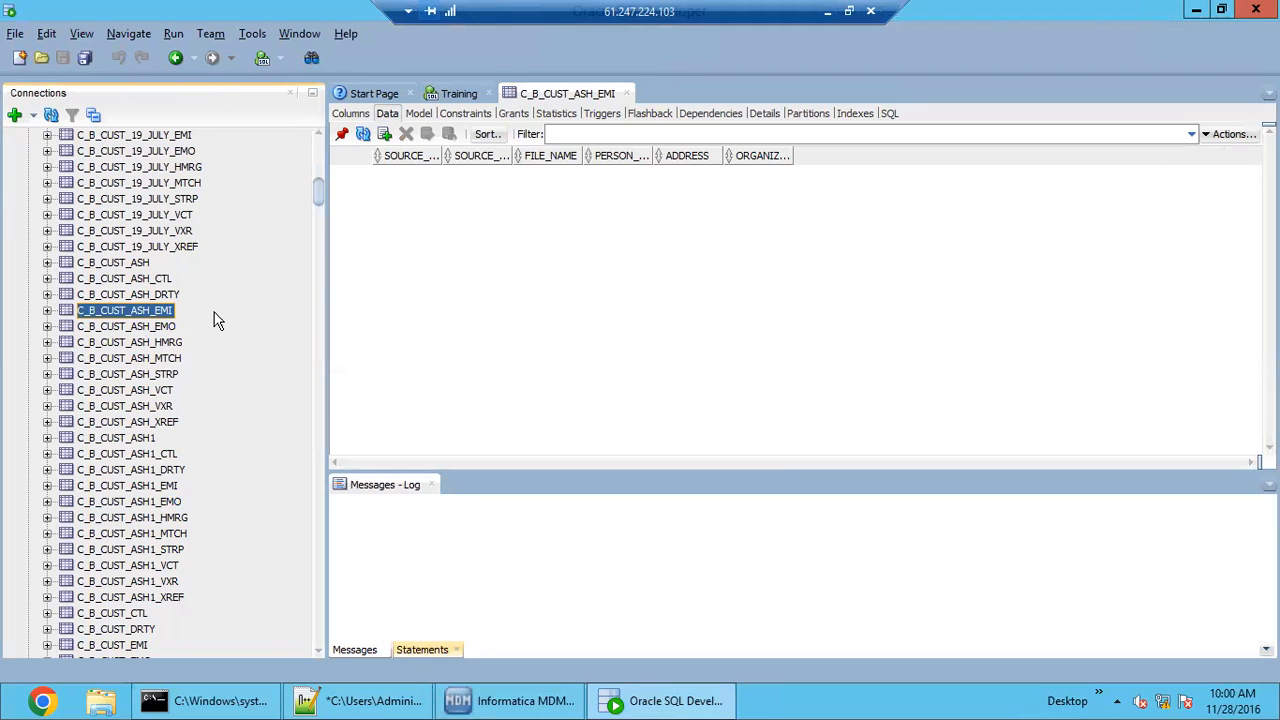
pyautogui.click(151, 327)
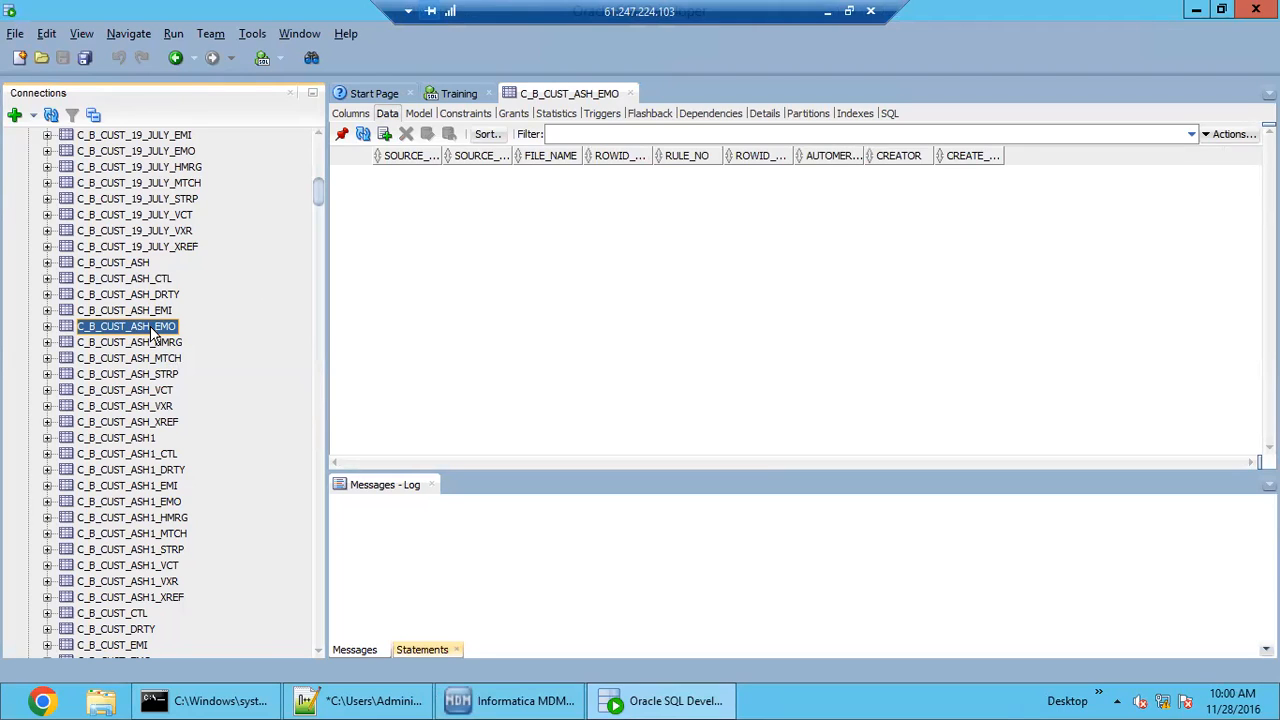
pyautogui.click(152, 312)
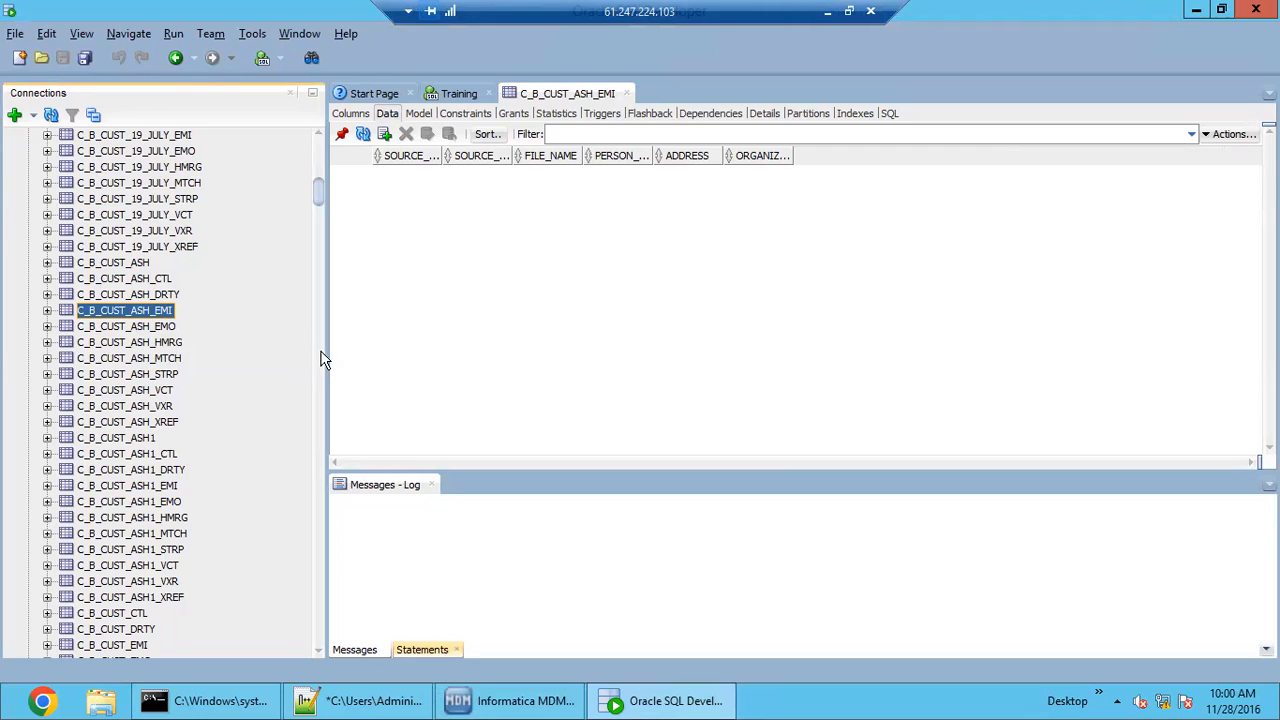
pyautogui.click(157, 328)
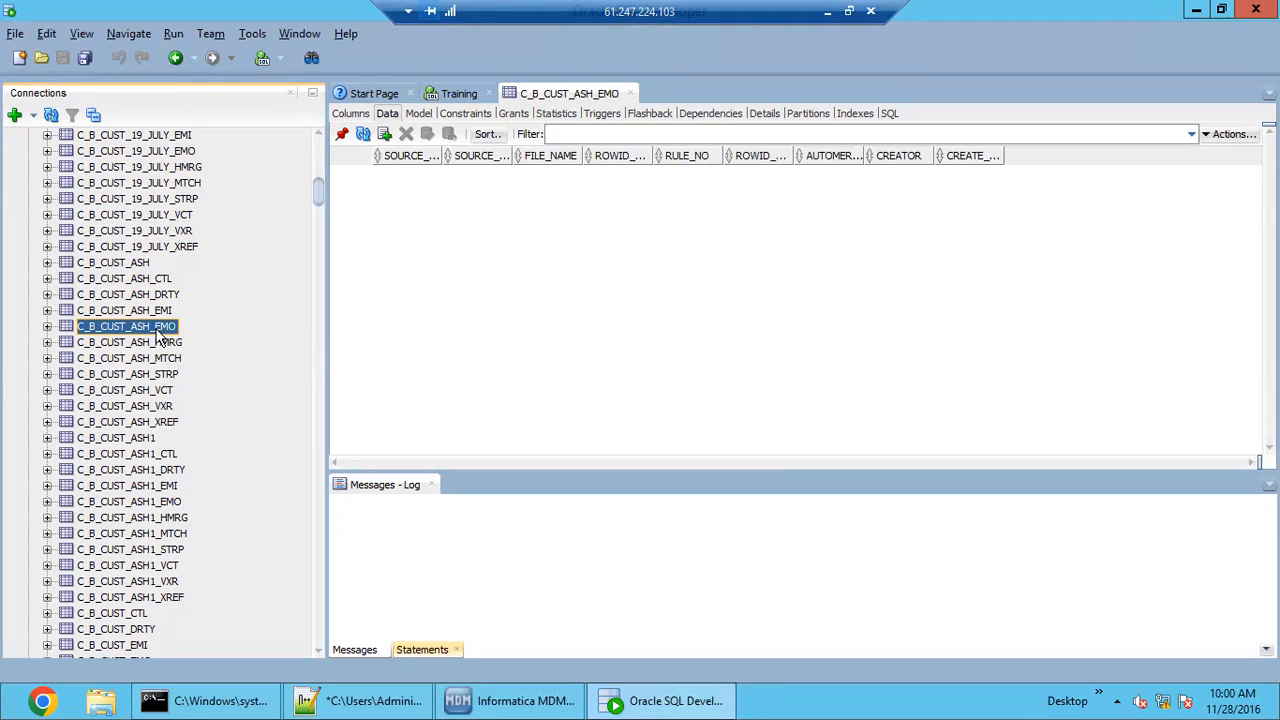
pyautogui.click(155, 315)
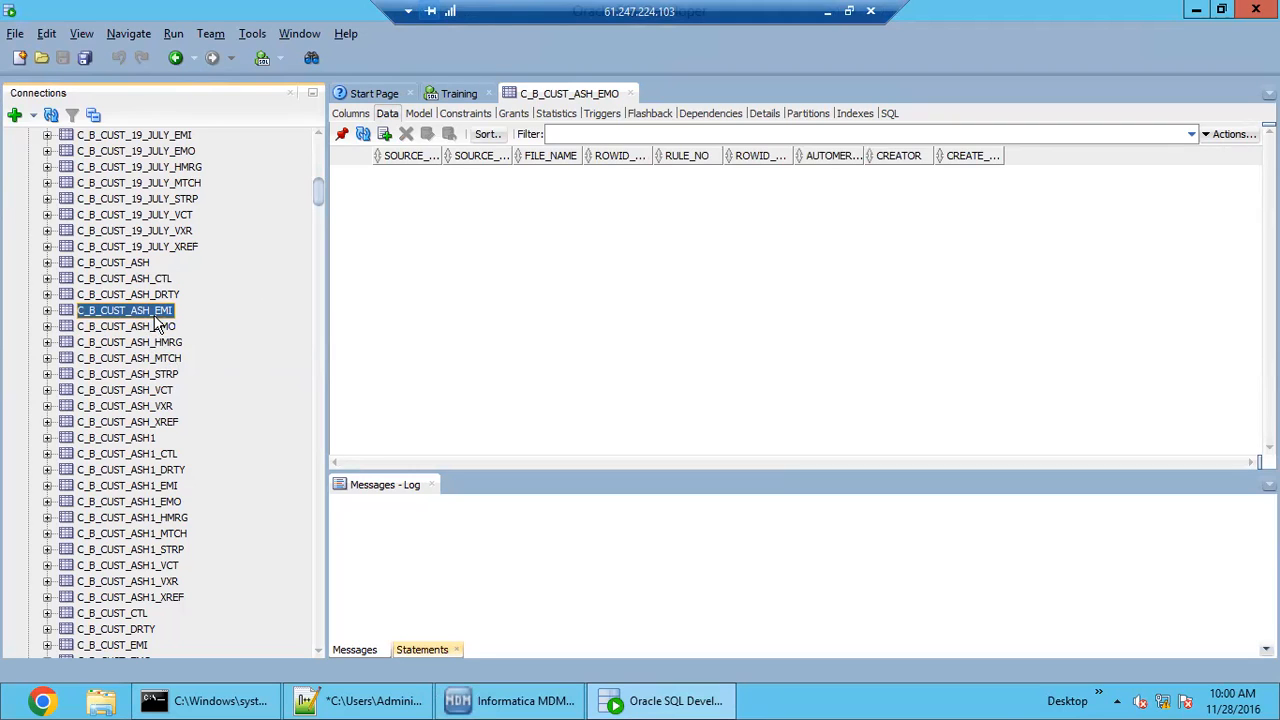
pyautogui.click(155, 325)
pyautogui.click(155, 315)
pyautogui.click(157, 326)
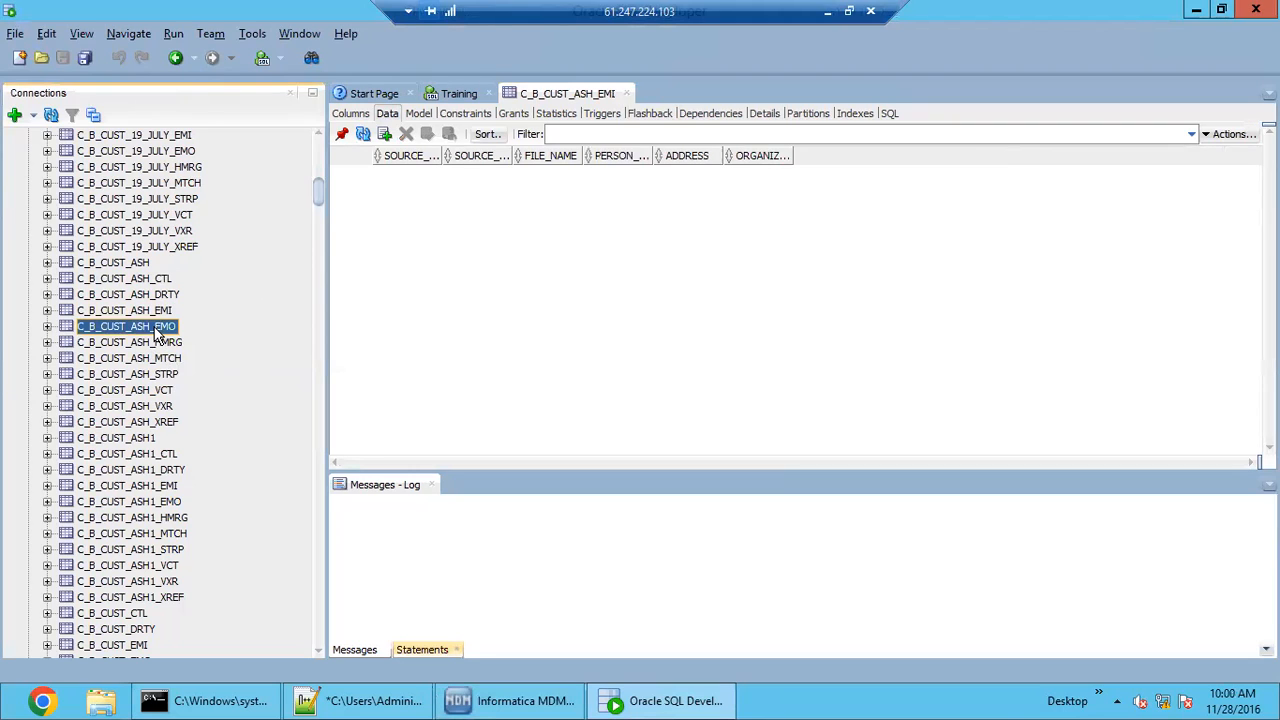
pyautogui.click(157, 314)
pyautogui.click(158, 327)
pyautogui.click(157, 314)
pyautogui.click(158, 327)
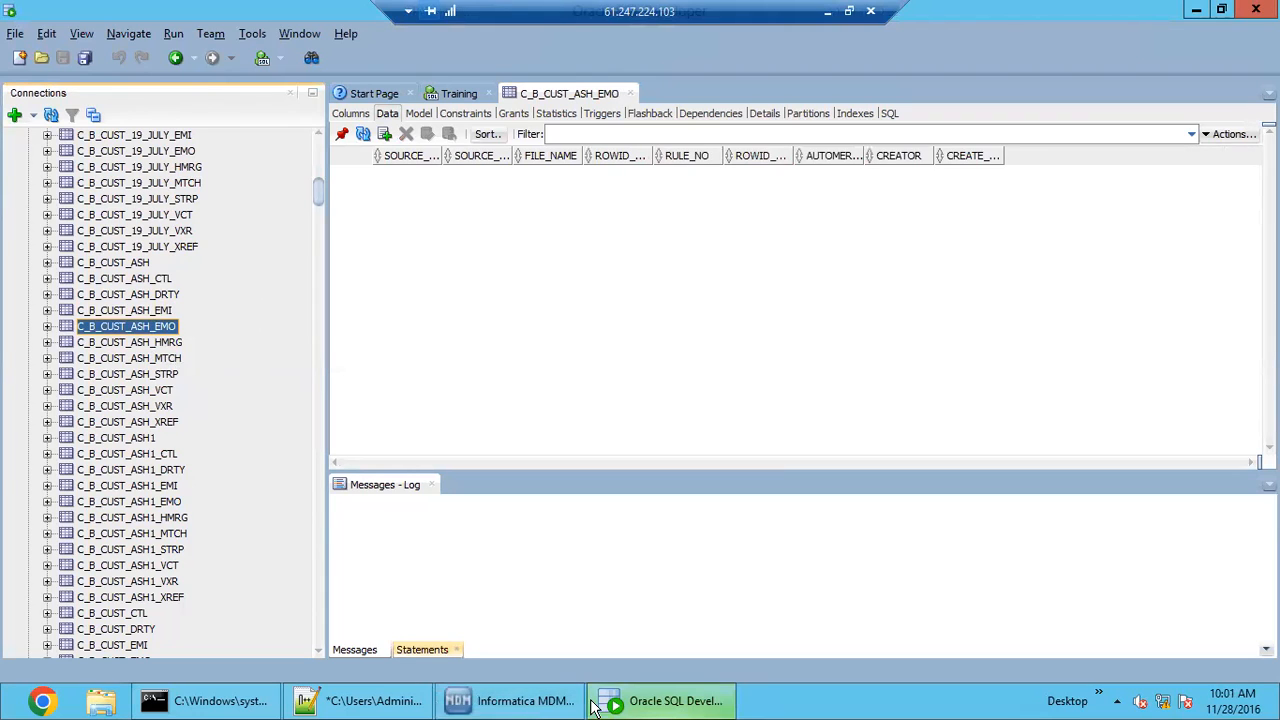
# - Return to the Informatica MDM Hub Console and expand the Bemp External Match Input and Bemp External Match Output tables
pyautogui.click(520, 704)
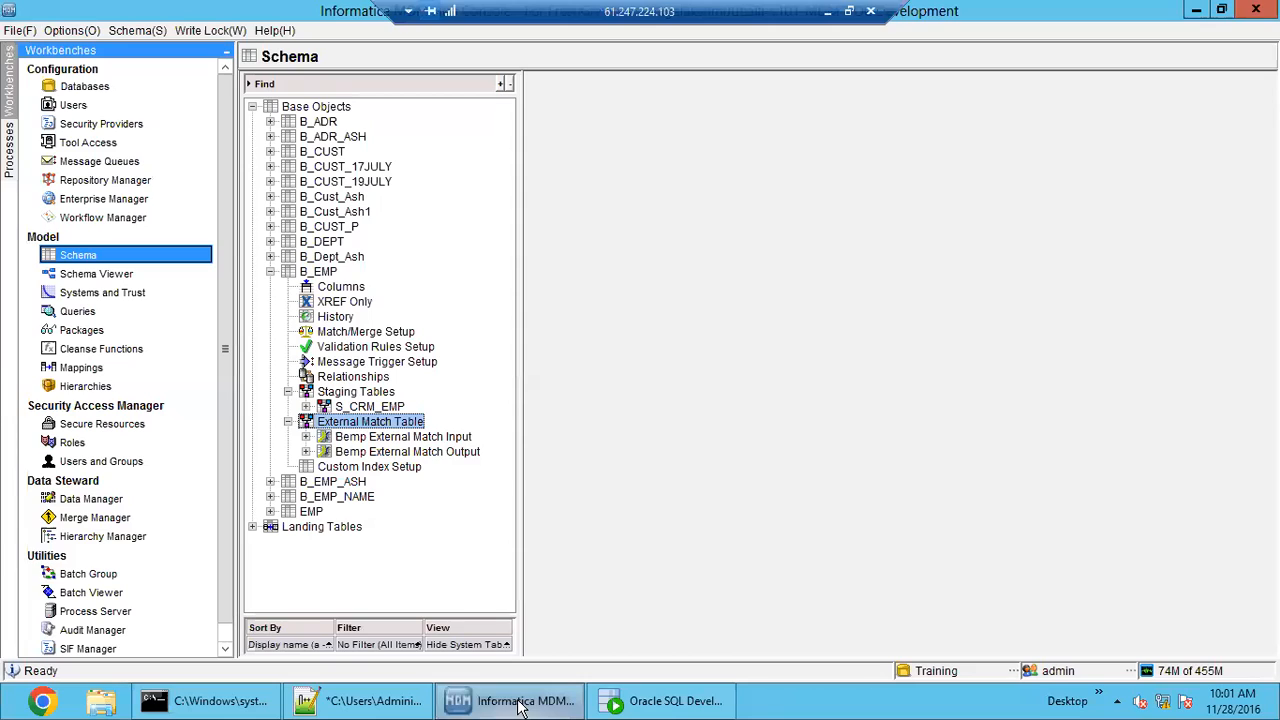
pyautogui.click(393, 452)
pyautogui.click(398, 437)
pyautogui.click(412, 452)
pyautogui.doubleClick(400, 437)
pyautogui.doubleClick(405, 466)
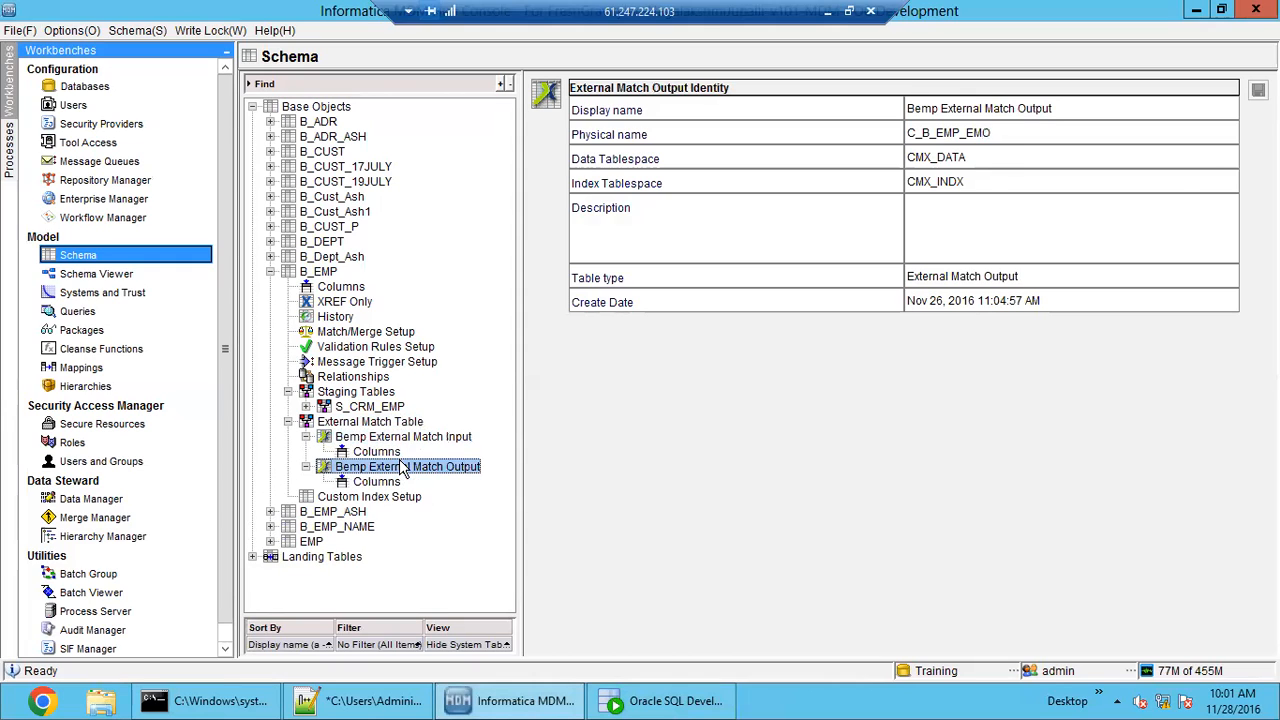
# - Review the columns of Bemp External Match Input, including EX_CITY, and those of Bemp External Match Output
pyautogui.click(376, 452)
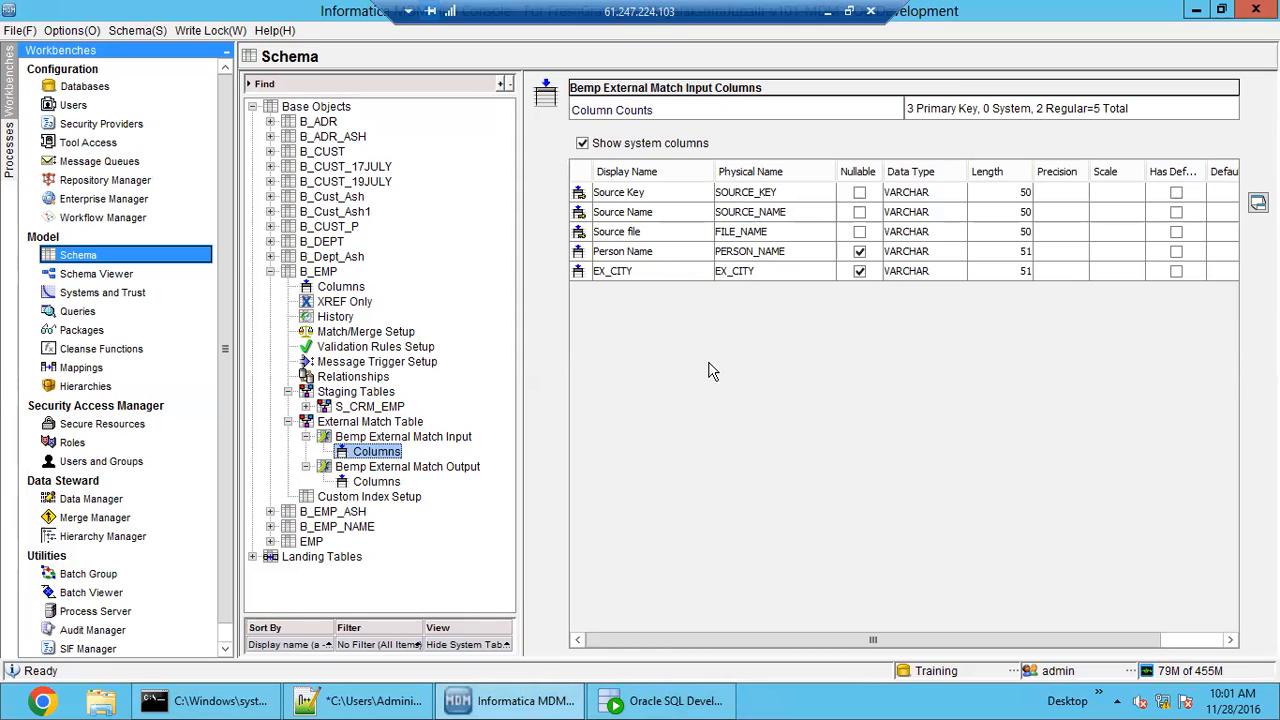
pyautogui.click(656, 275)
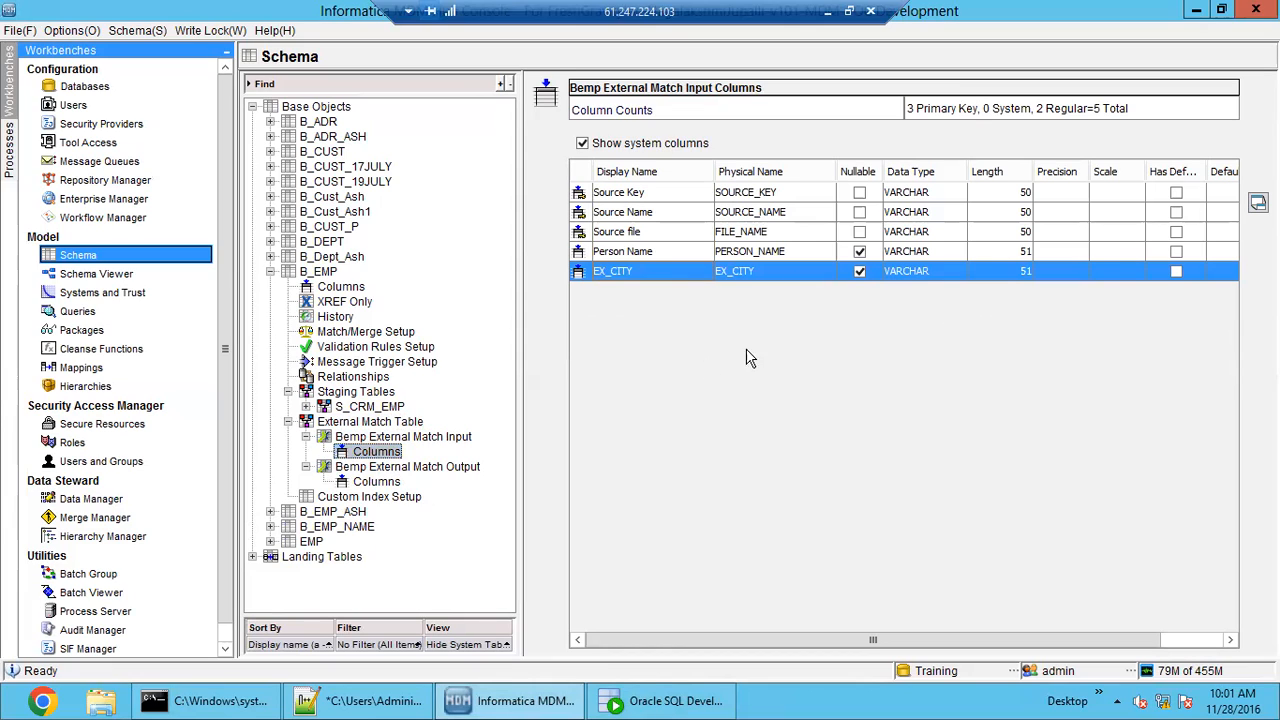
pyautogui.click(240, 30)
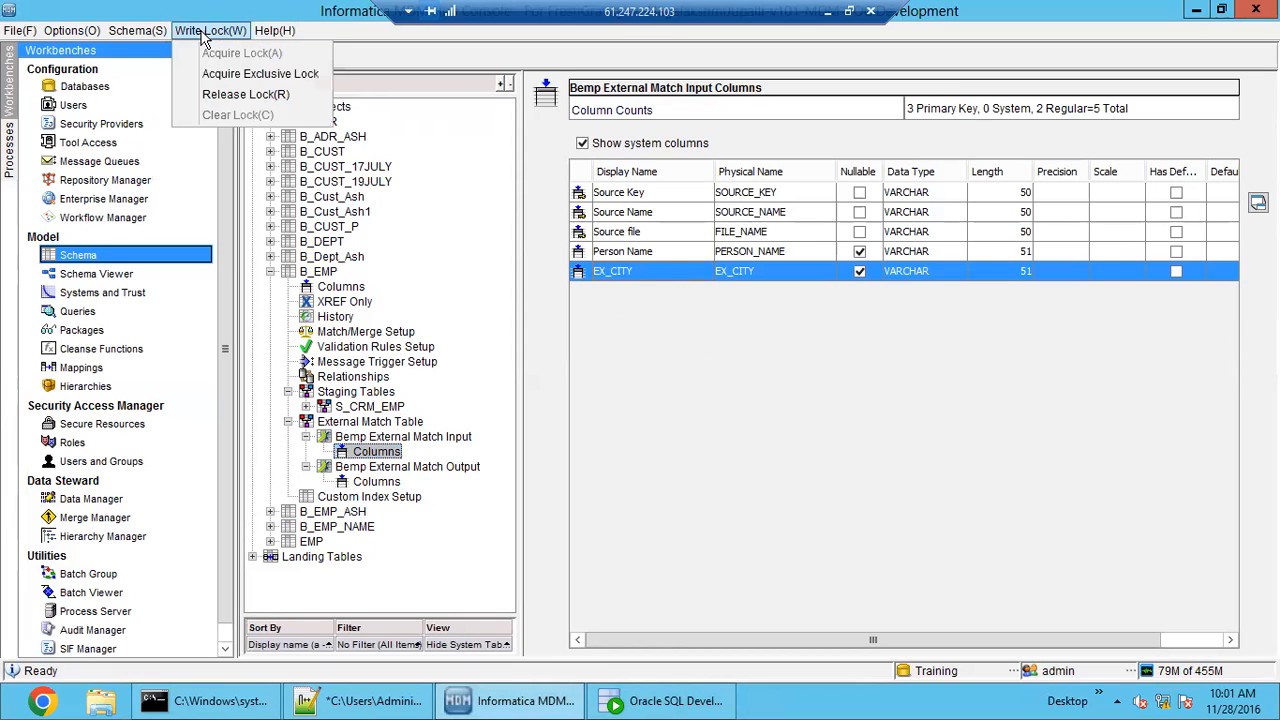
pyautogui.click(819, 405)
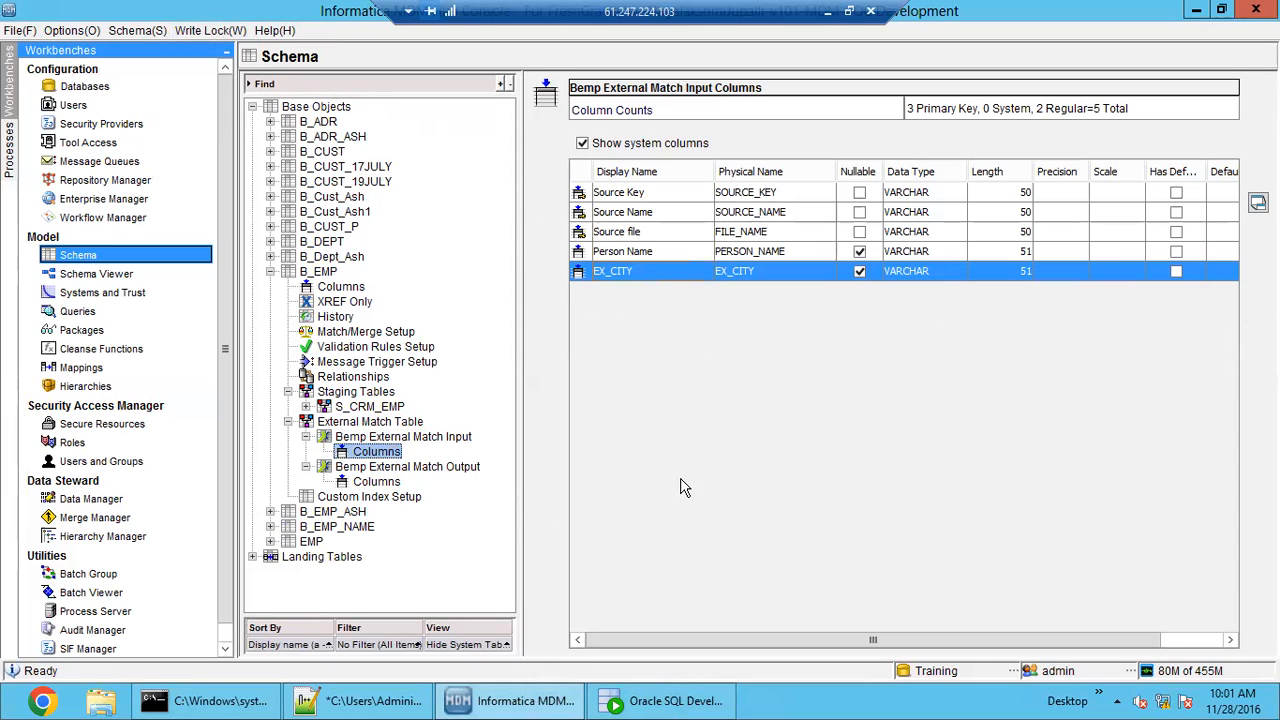
pyautogui.click(377, 482)
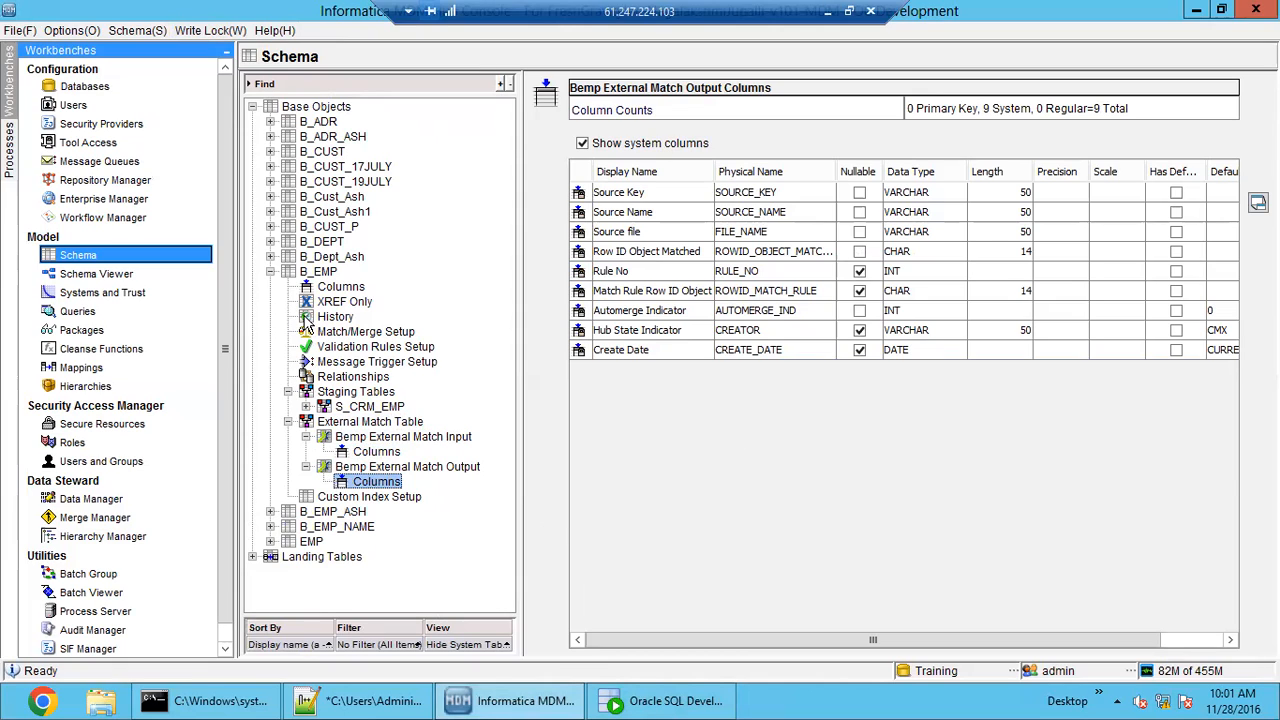
# - Add a custom index to B_EMP covering ADR_ID, EMP_NAME and ROWID_OBJECT, and move on to the B_EMP_ASH base object
pyautogui.doubleClick(358, 421)
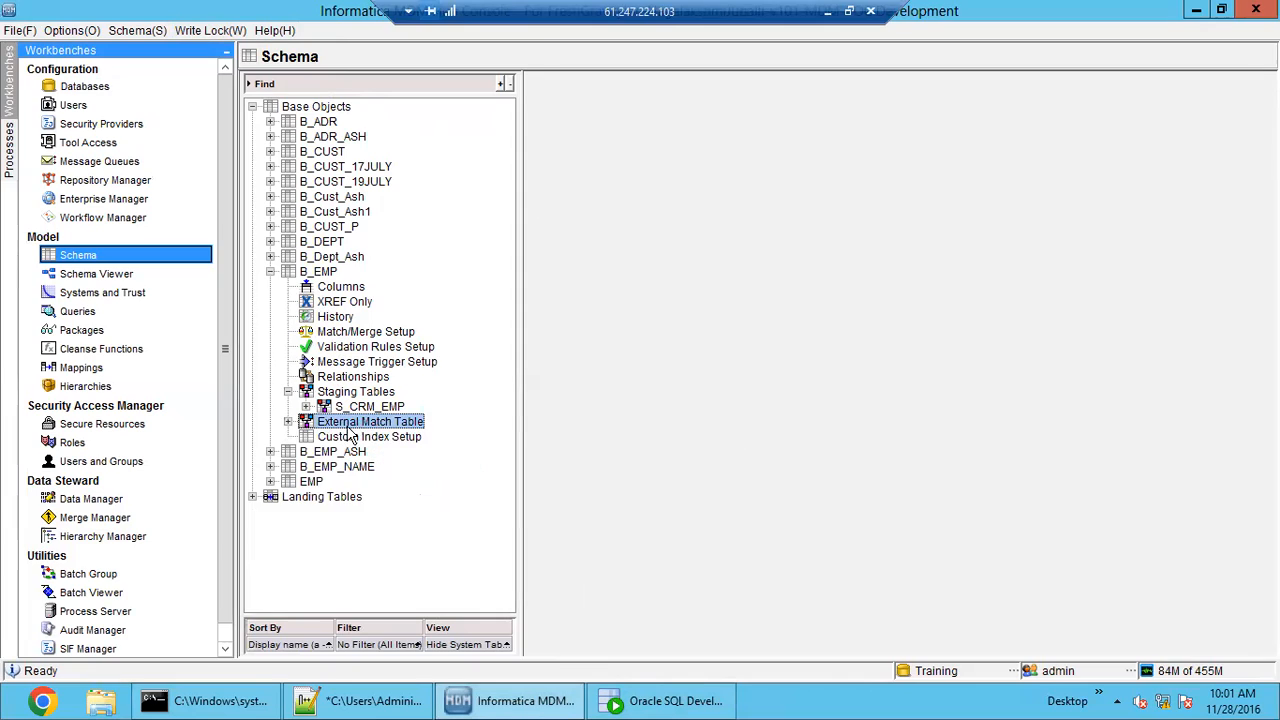
pyautogui.click(394, 441)
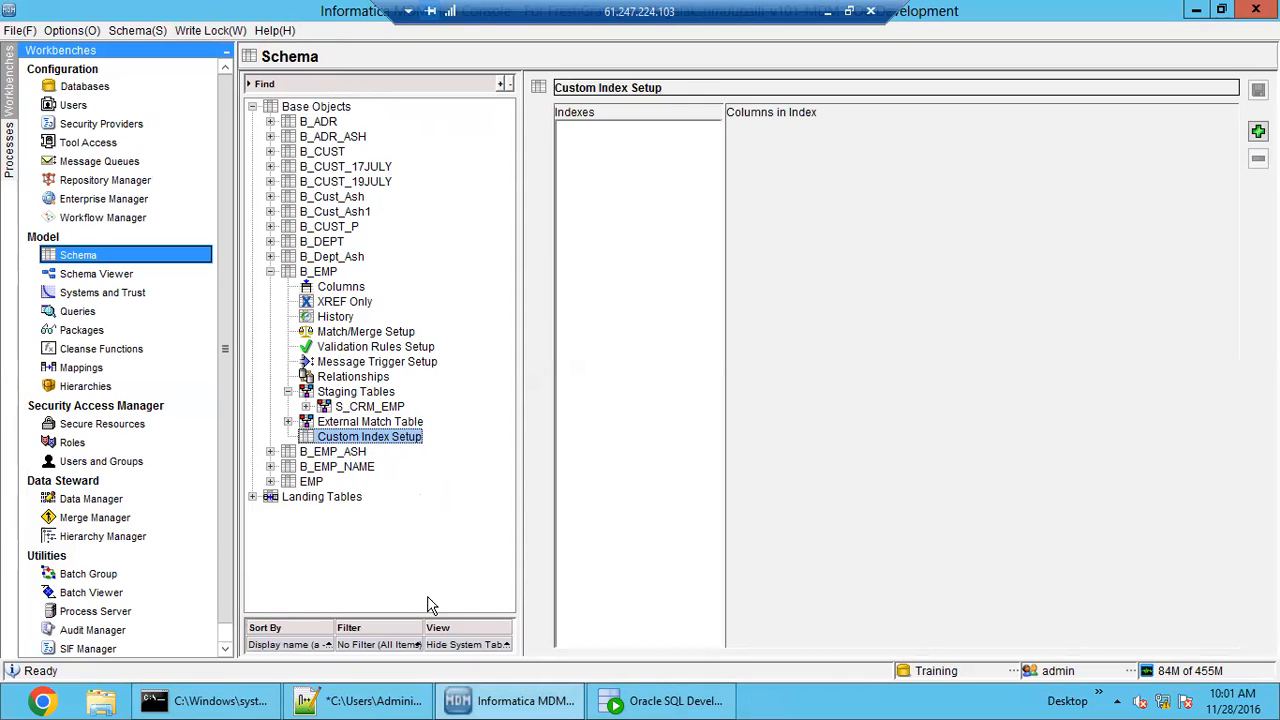
pyautogui.click(1257, 131)
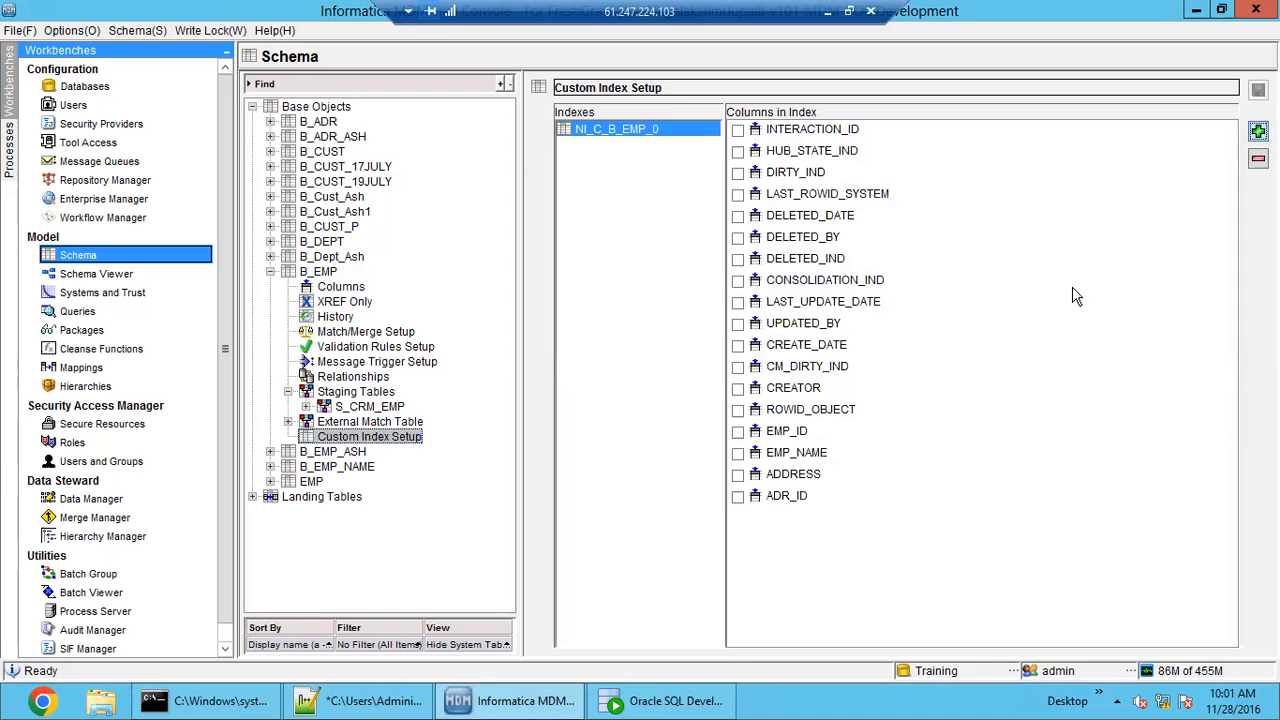
pyautogui.click(738, 497)
pyautogui.click(738, 453)
pyautogui.click(738, 411)
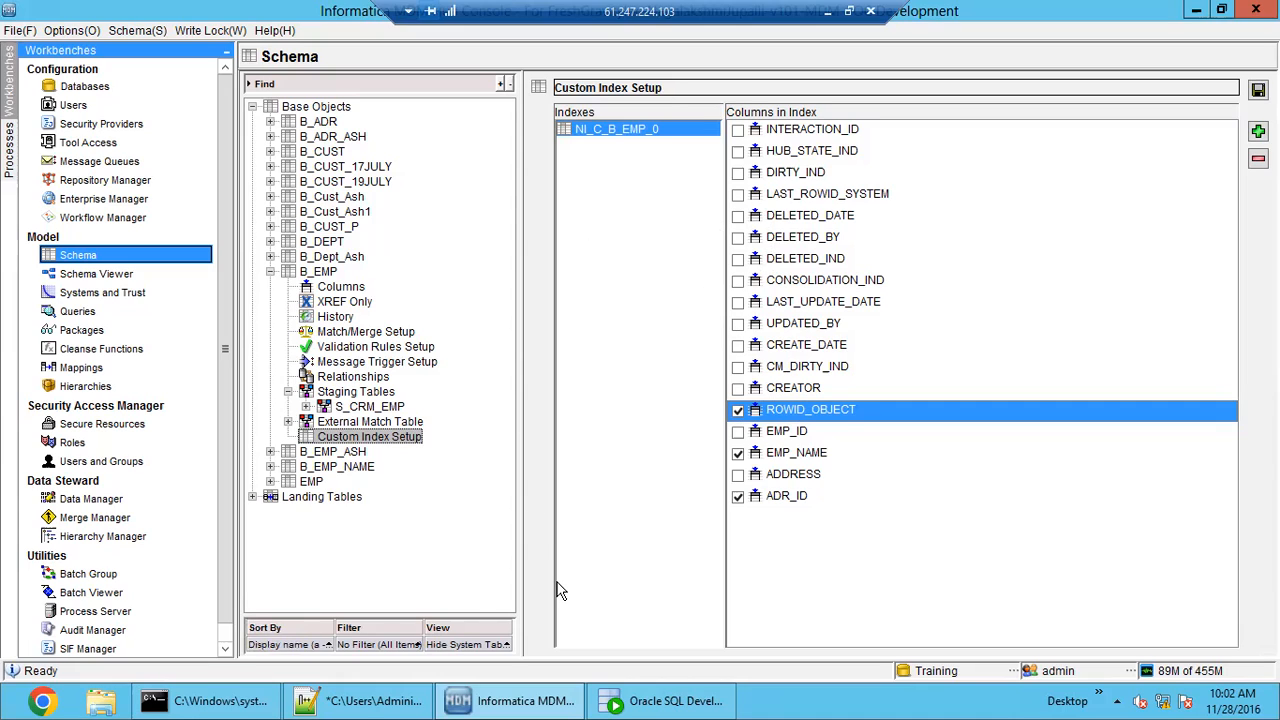
pyautogui.click(326, 458)
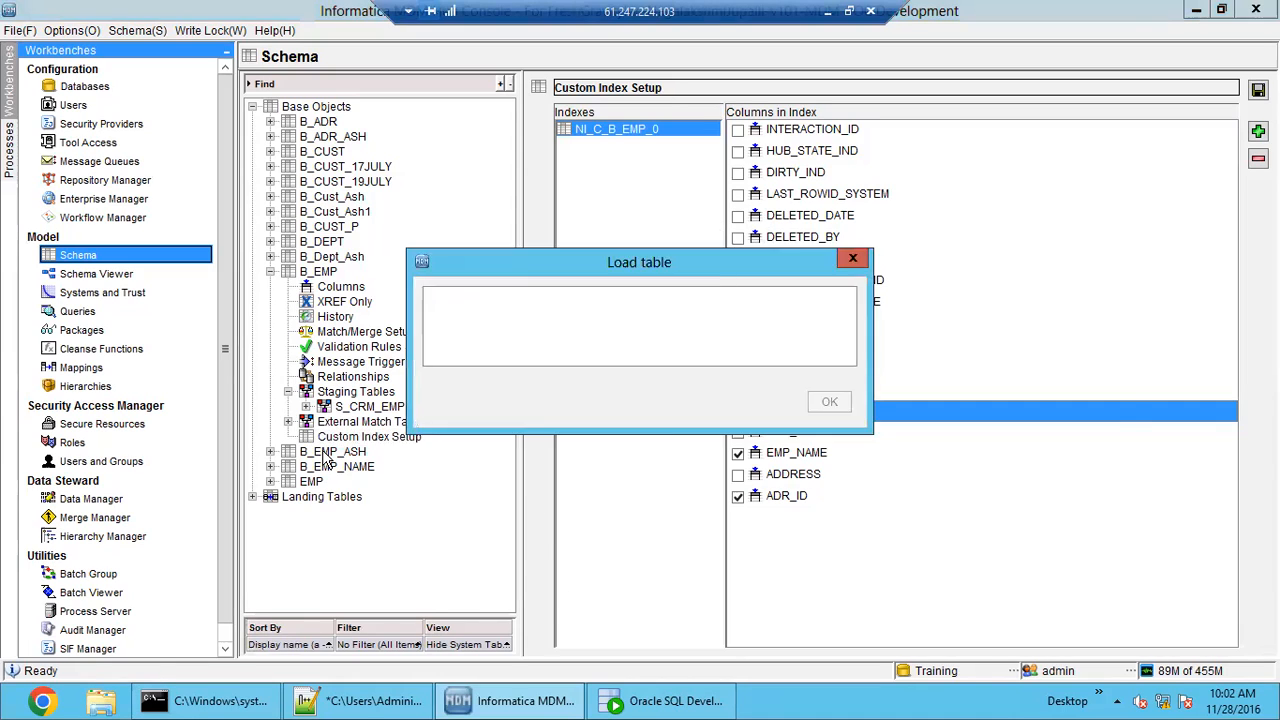
# - Review the advanced base object properties of B_EMP alongside its match/merge setup properties
pyautogui.click(1004, 399)
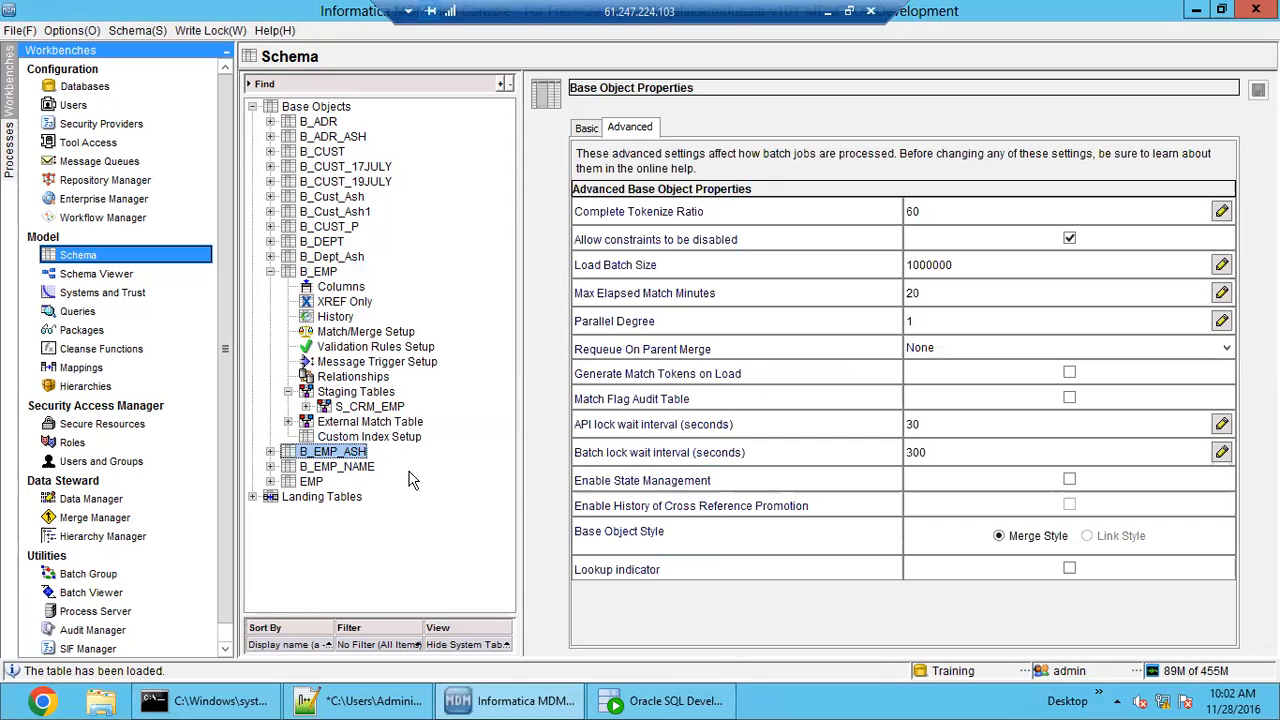
pyautogui.click(310, 272)
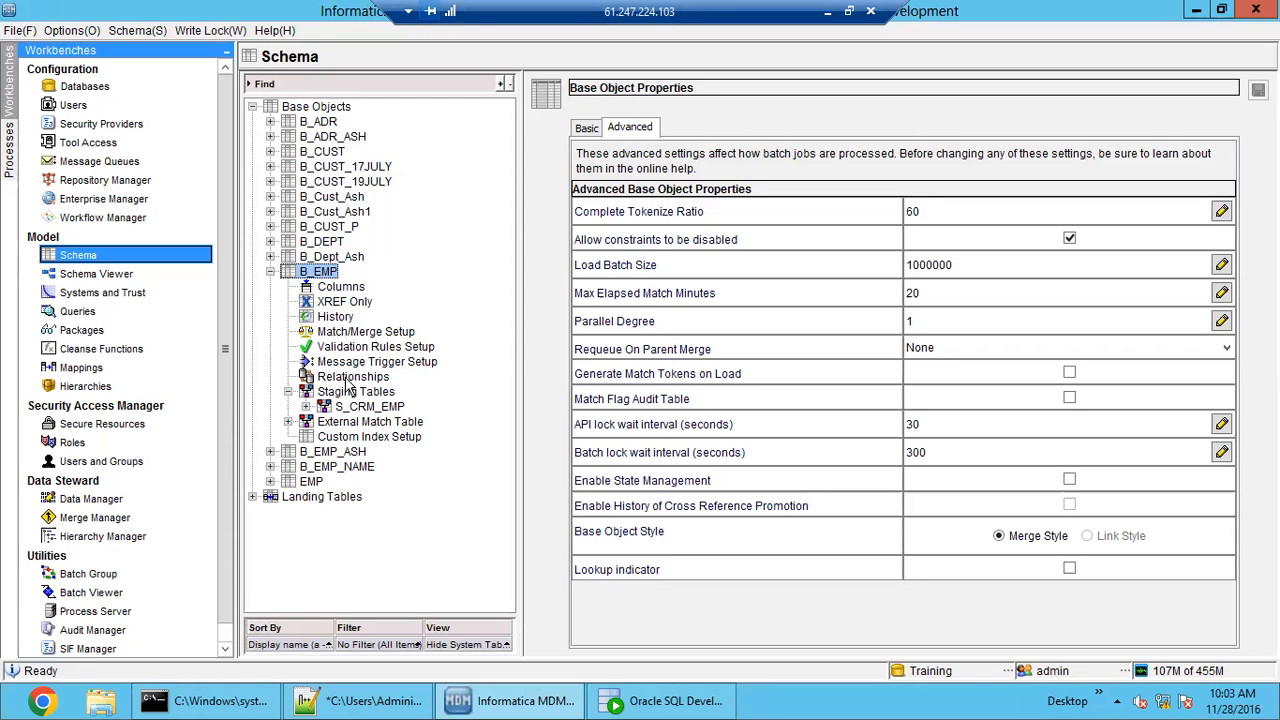
pyautogui.click(372, 333)
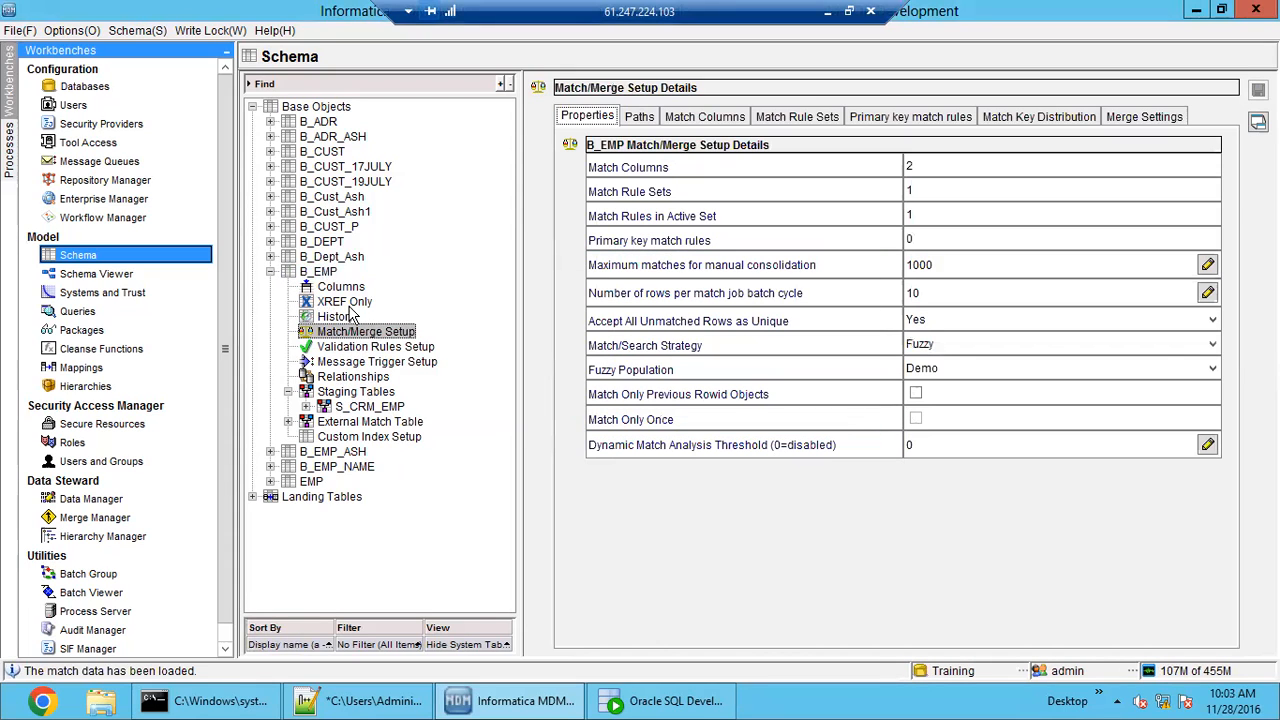
pyautogui.click(321, 276)
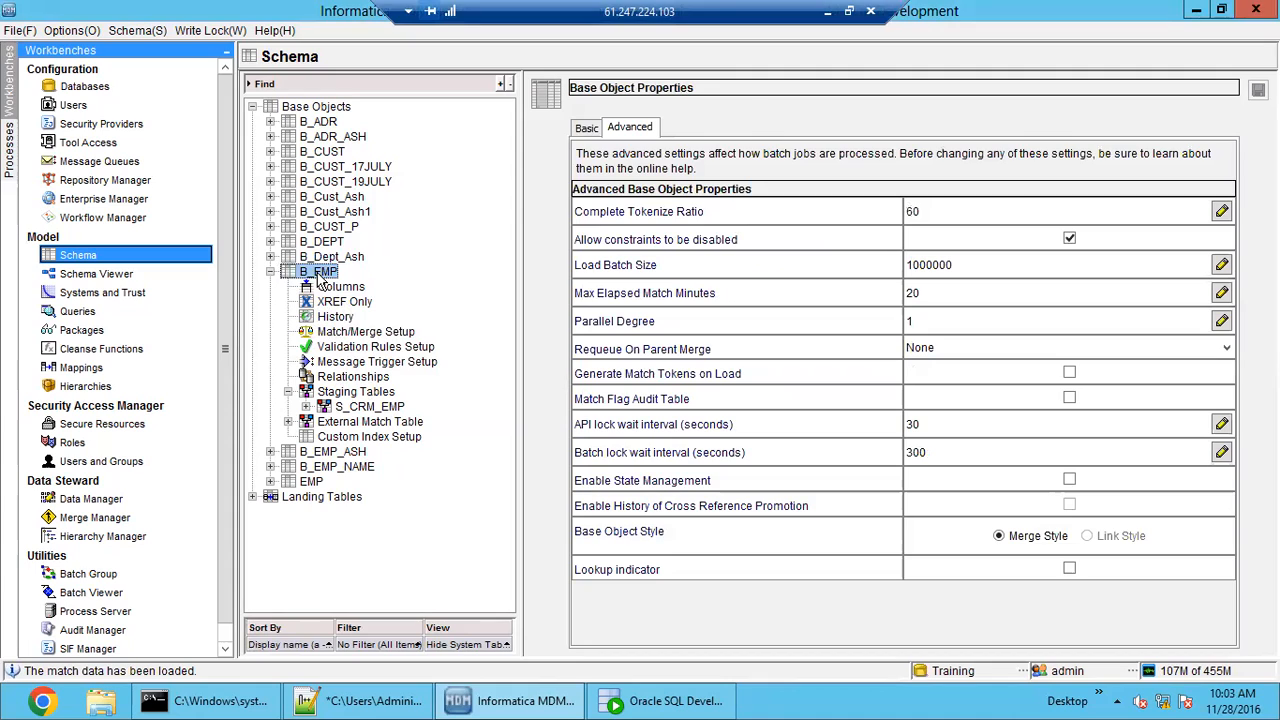
pyautogui.click(357, 335)
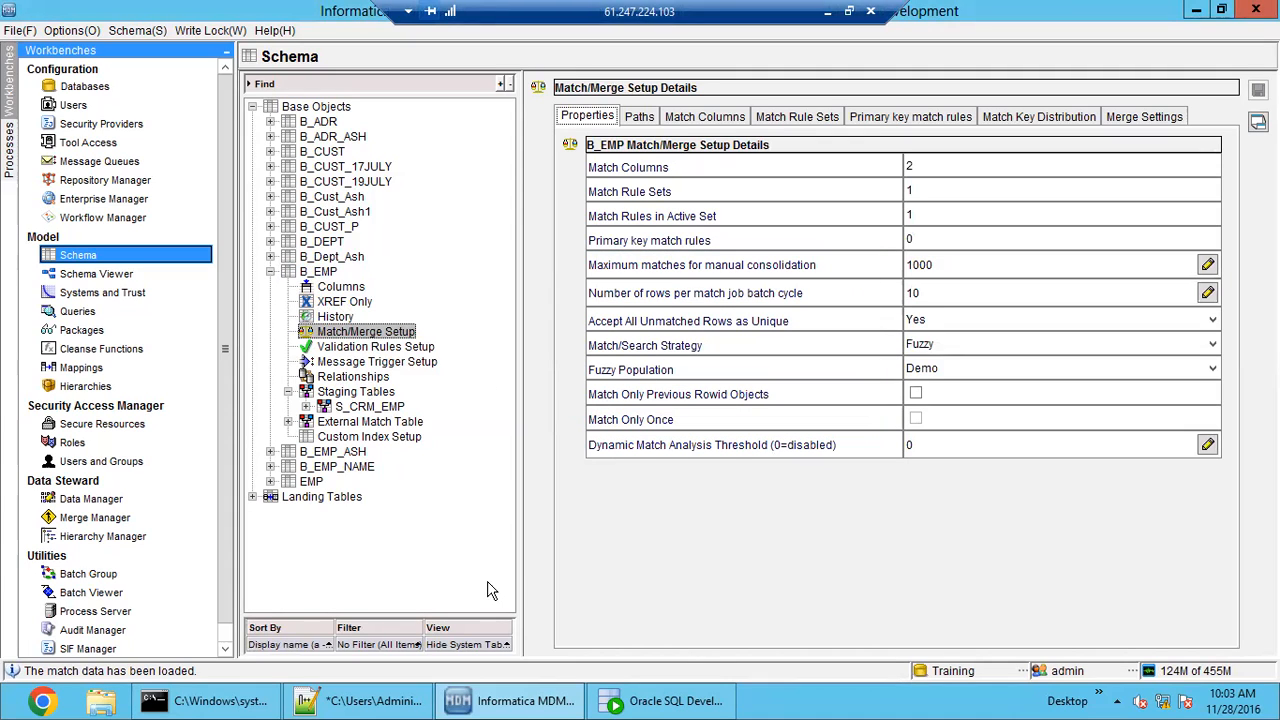
# - Examine the ADDRESS path component and the match columns in B_EMP's match/merge setup
pyautogui.click(323, 276)
pyautogui.click(345, 333)
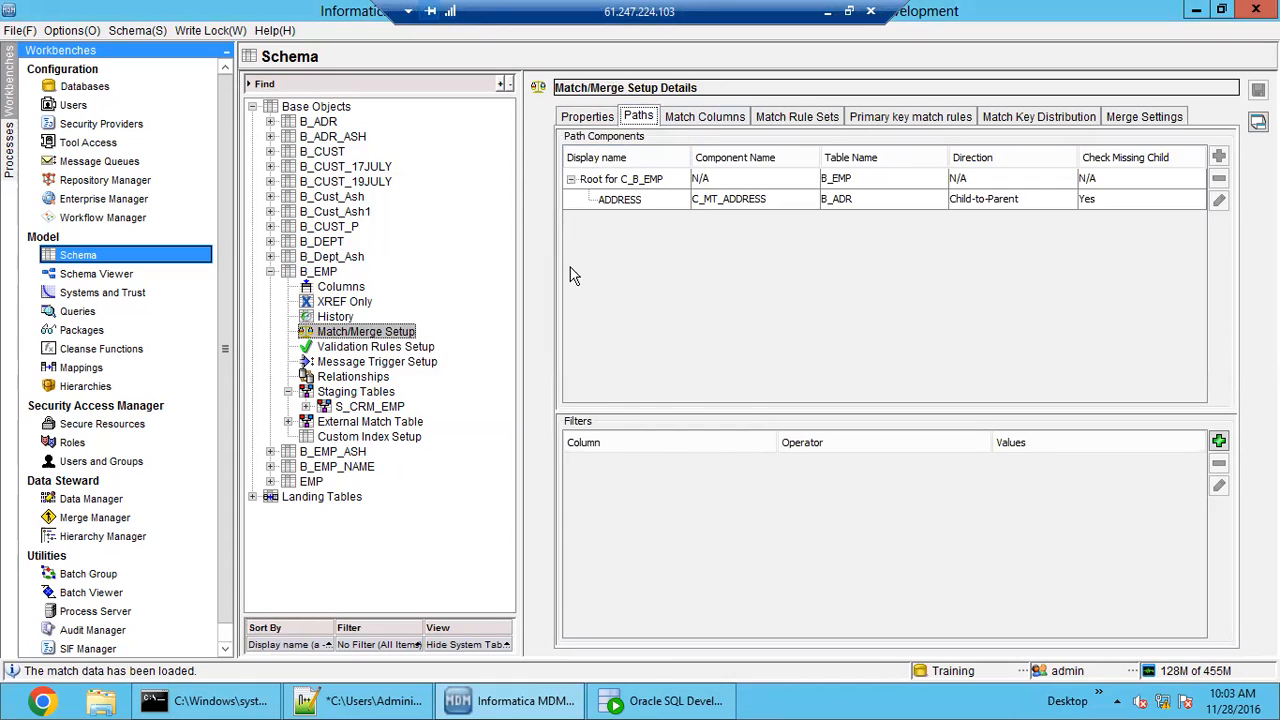
pyautogui.click(660, 200)
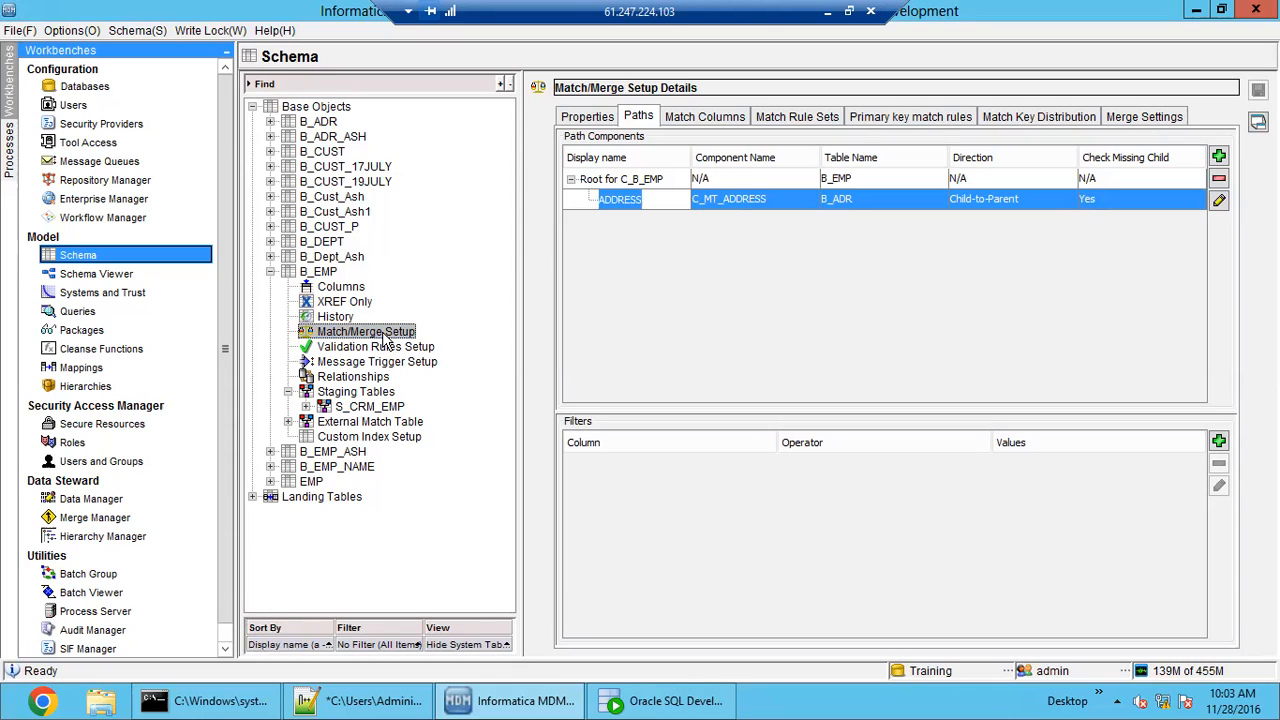
pyautogui.click(706, 120)
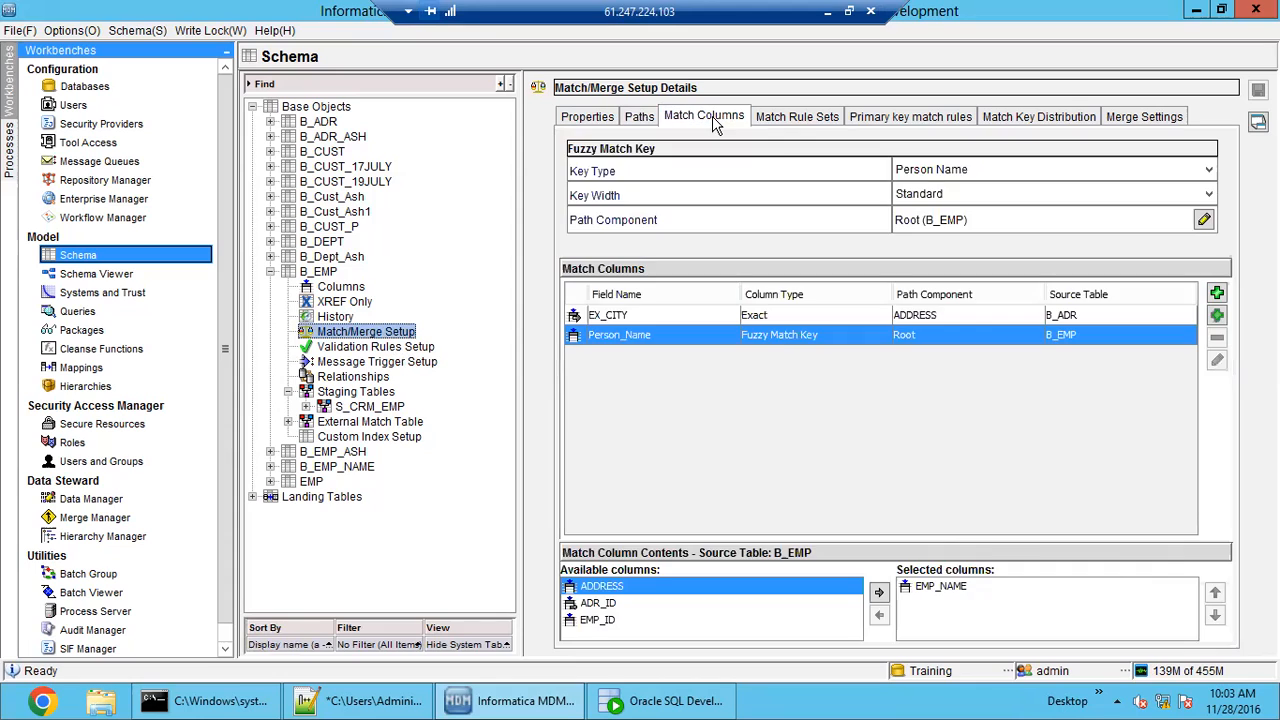
# - Inspect the MRS_EMP match rule set, its fuzzy match rule and the available search levels
pyautogui.click(802, 121)
pyautogui.click(605, 155)
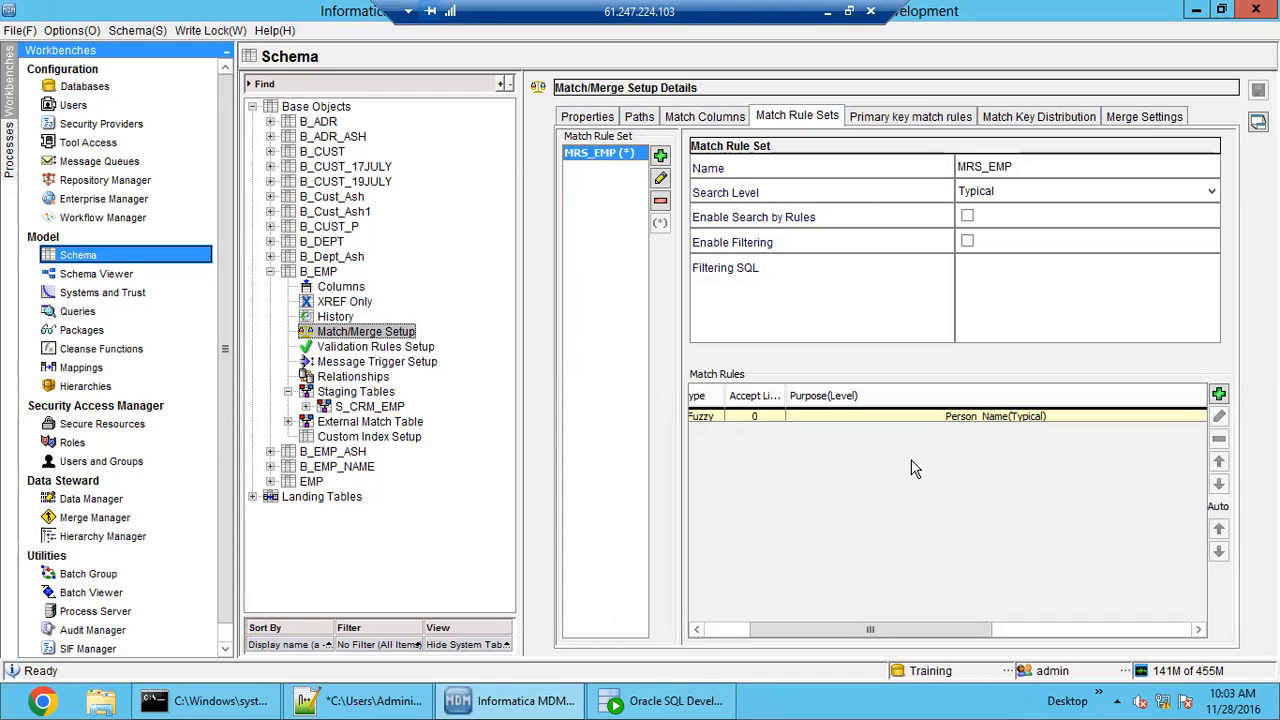
pyautogui.click(920, 415)
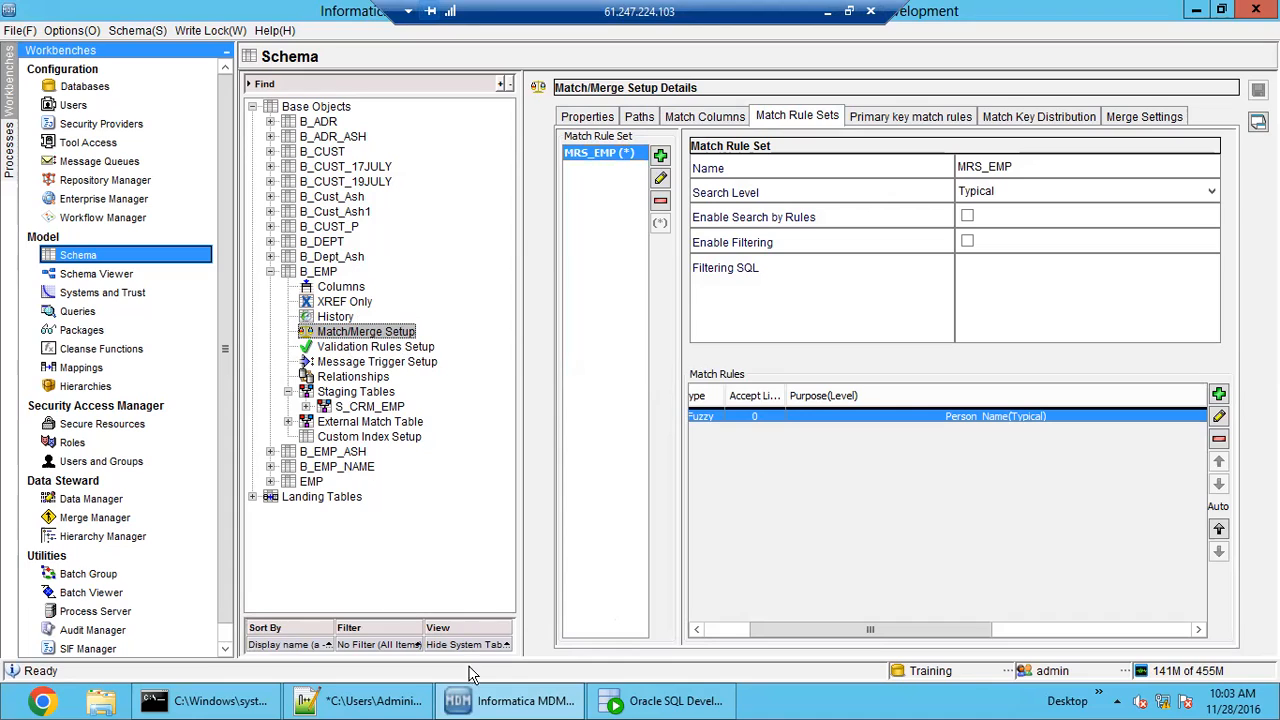
pyautogui.moveTo(879, 629); pyautogui.dragTo(750, 612)
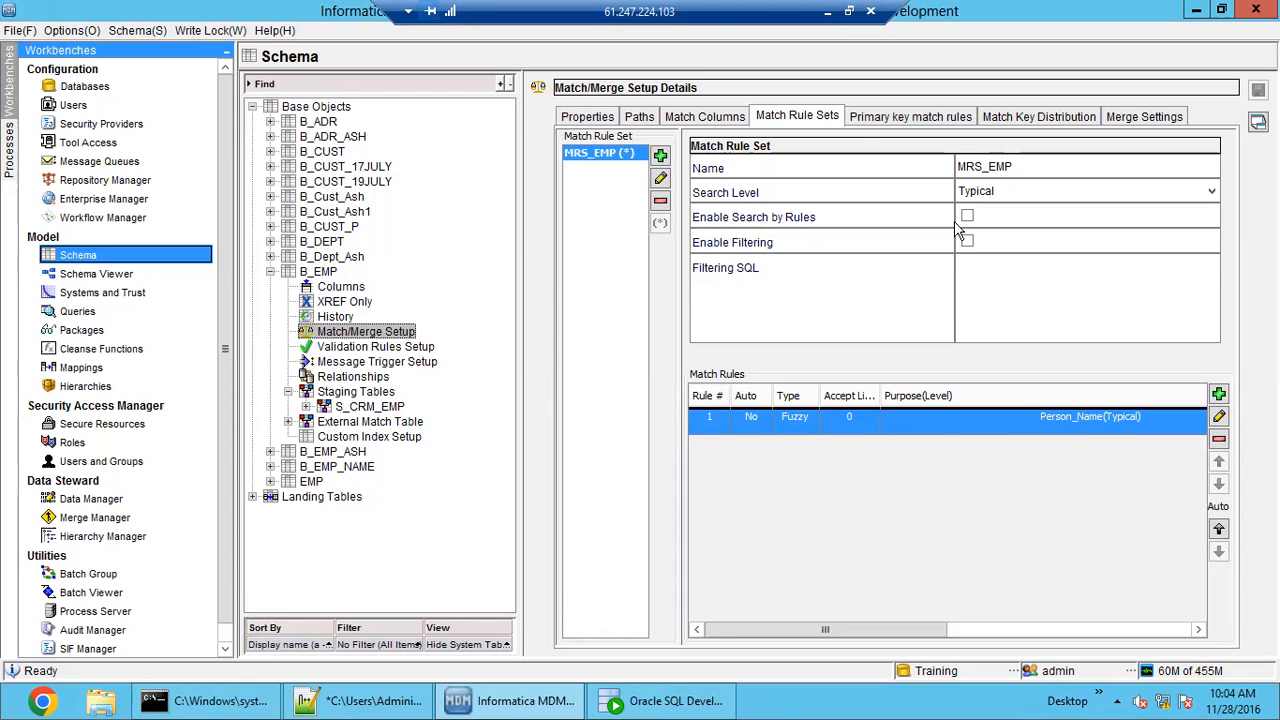
pyautogui.click(1008, 190)
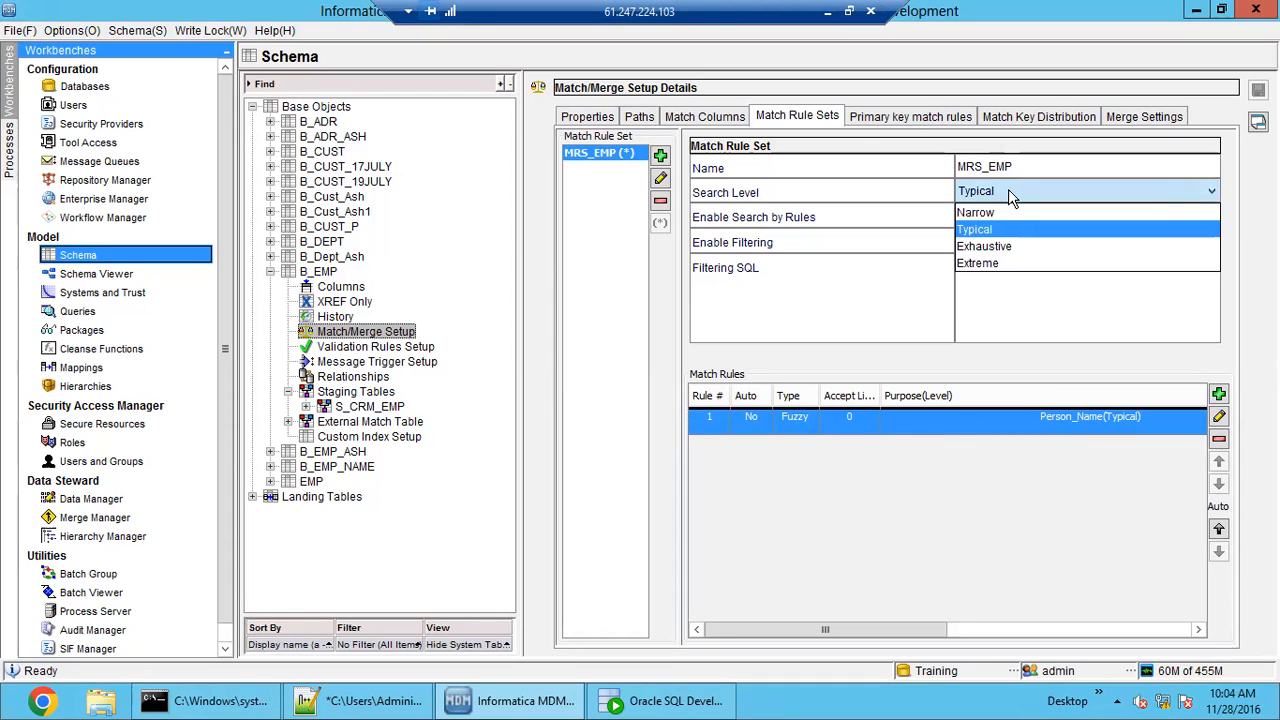
pyautogui.click(997, 290)
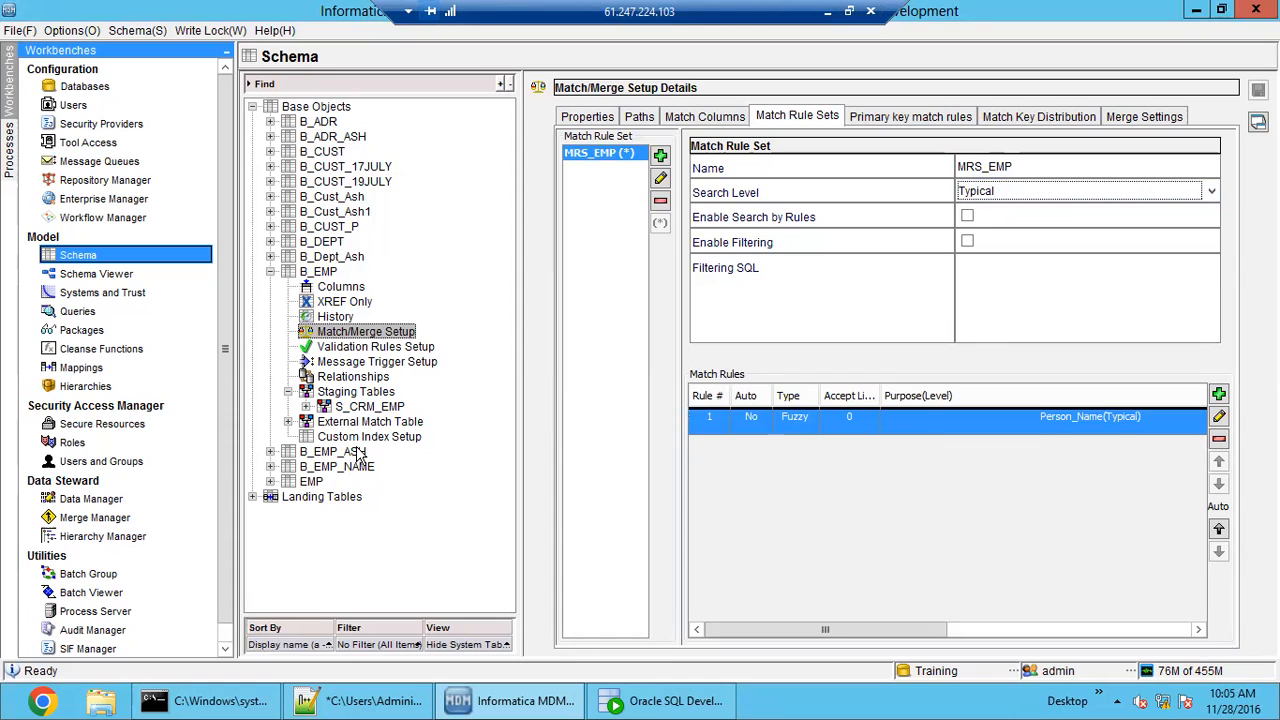
# - Review the package definitions of PUT_CUST_P, PKG_PUT_ADR, PKG_PUT_ADR_ASH and PKG_PUT_CUST
pyautogui.click(121, 330)
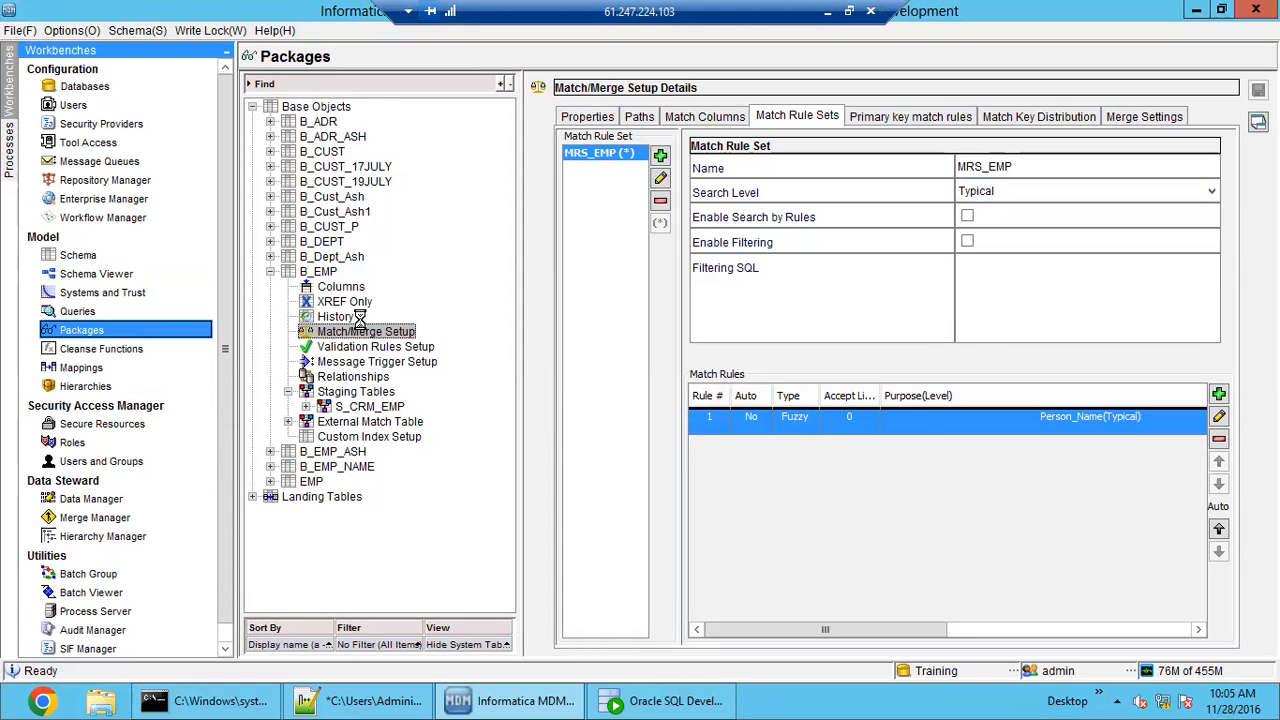
pyautogui.click(344, 303)
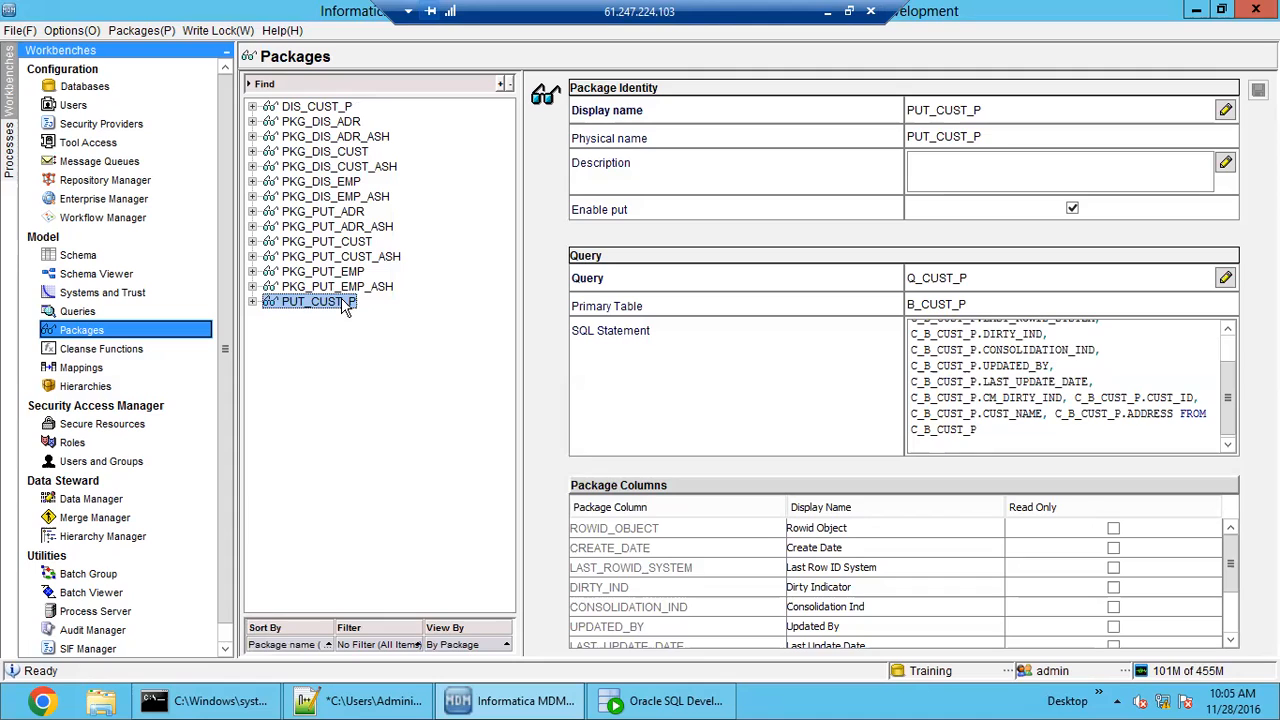
pyautogui.click(338, 214)
pyautogui.click(342, 227)
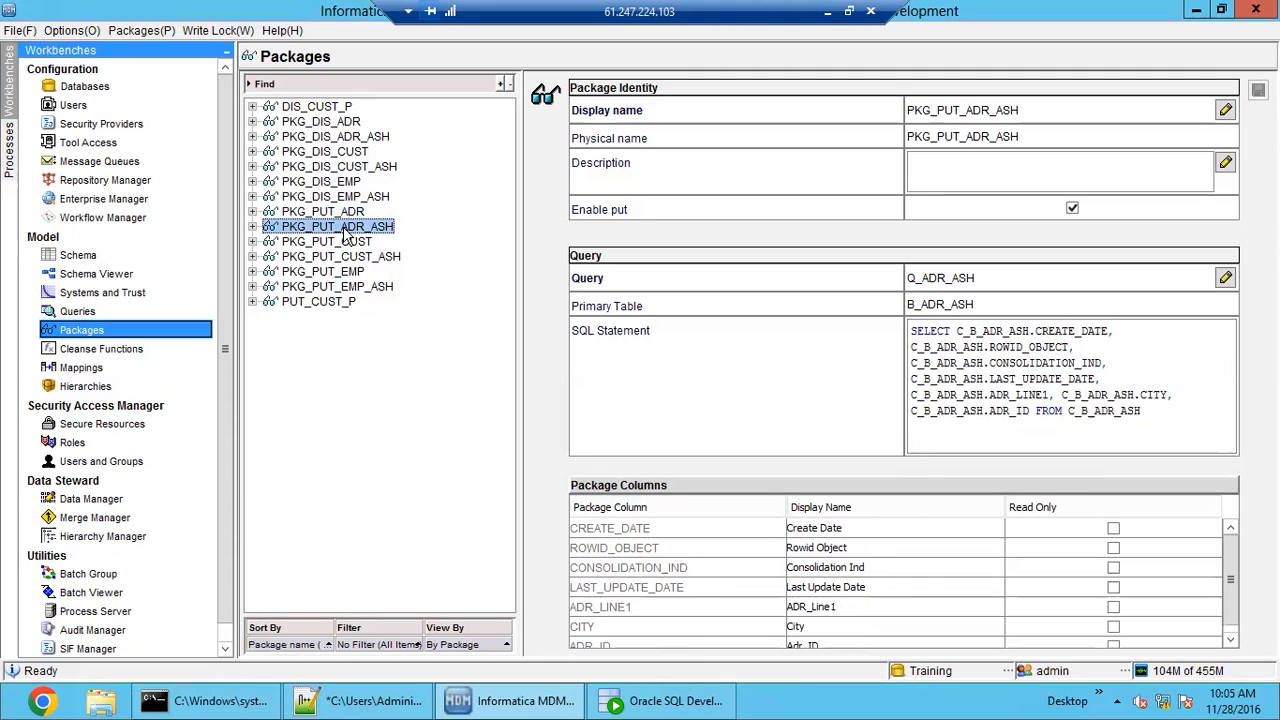
pyautogui.click(344, 244)
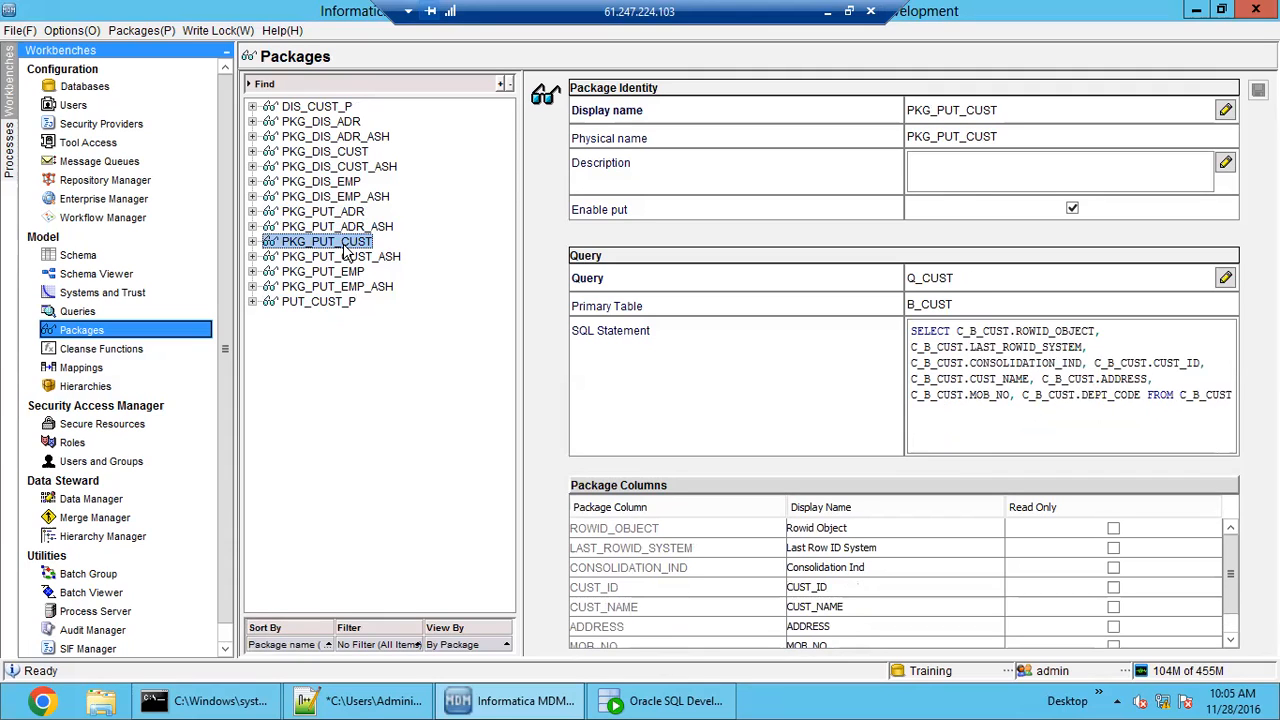
# - Load the B_CUST records in the Data Manager through the PKG_PUT_CUST put package, without search criteria
pyautogui.click(122, 503)
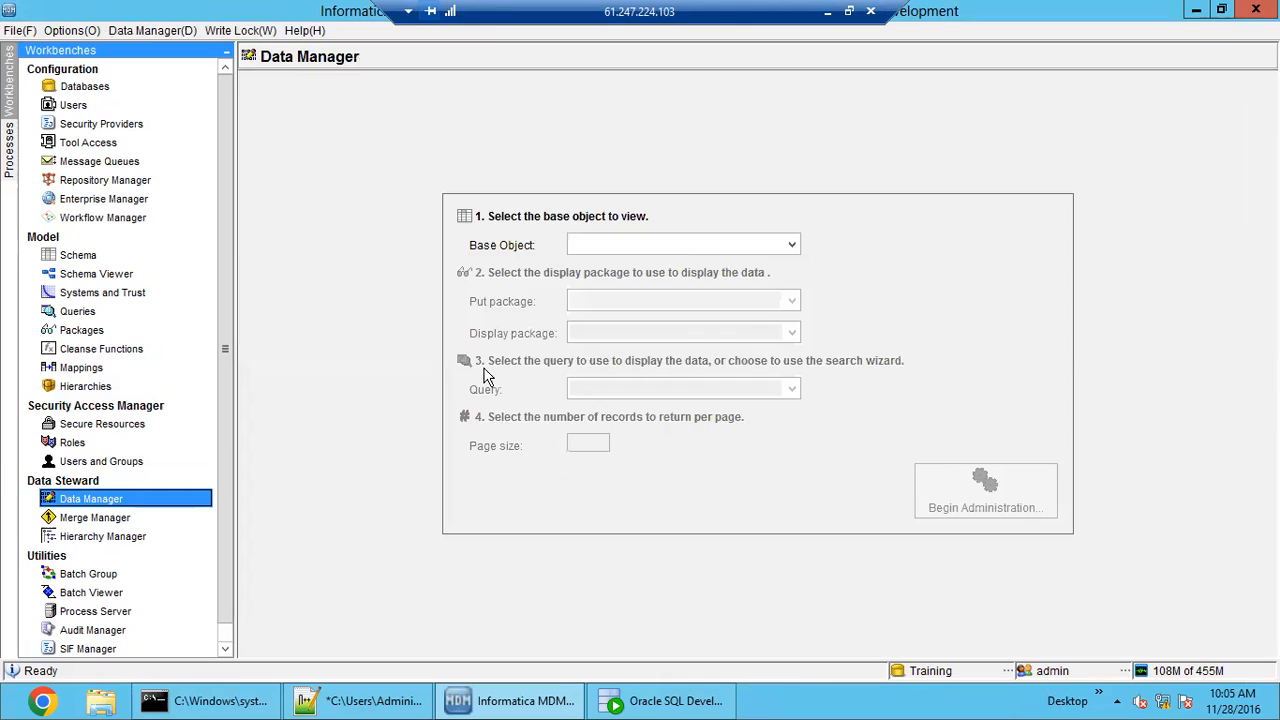
pyautogui.click(717, 247)
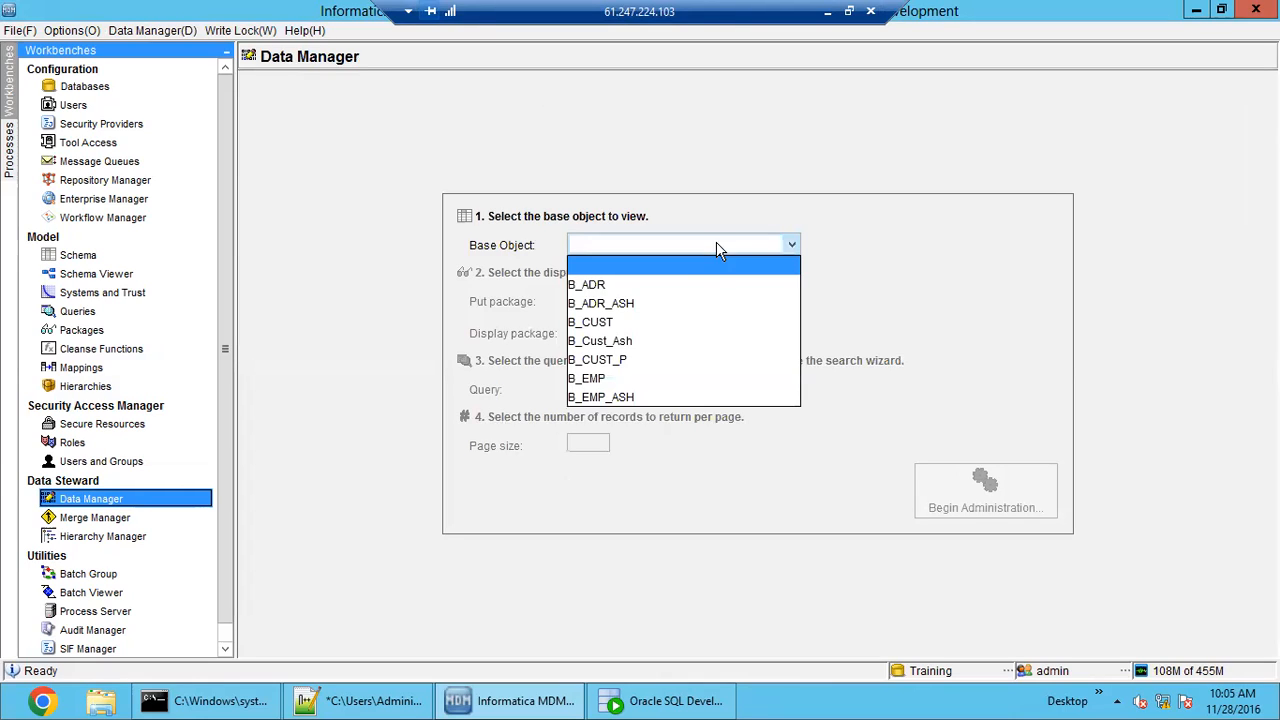
pyautogui.click(686, 322)
pyautogui.click(716, 302)
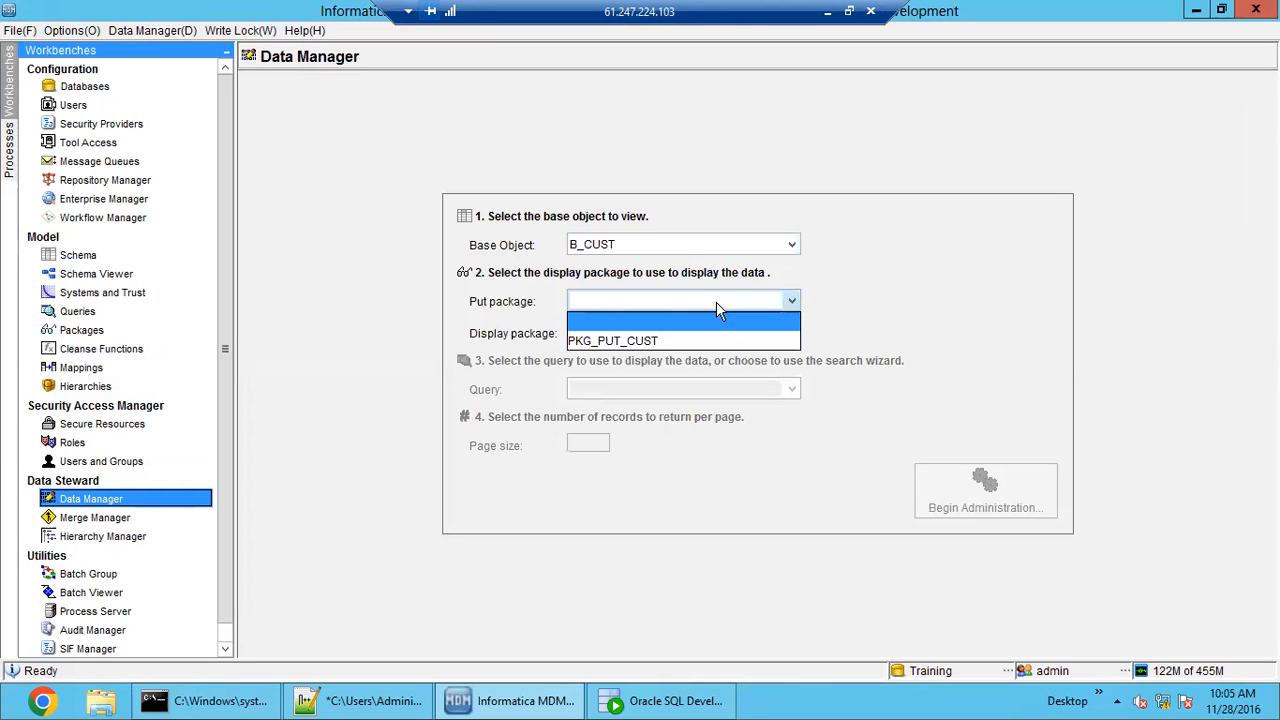
pyautogui.click(722, 341)
pyautogui.click(972, 488)
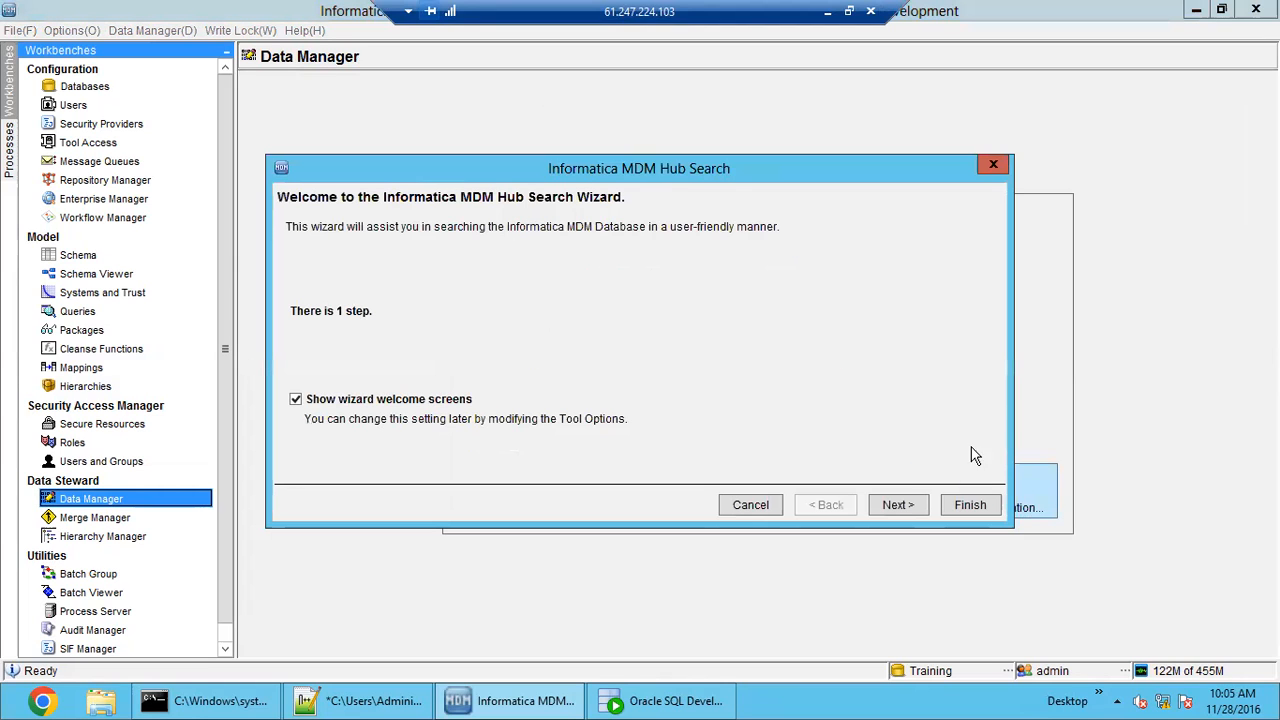
pyautogui.click(968, 505)
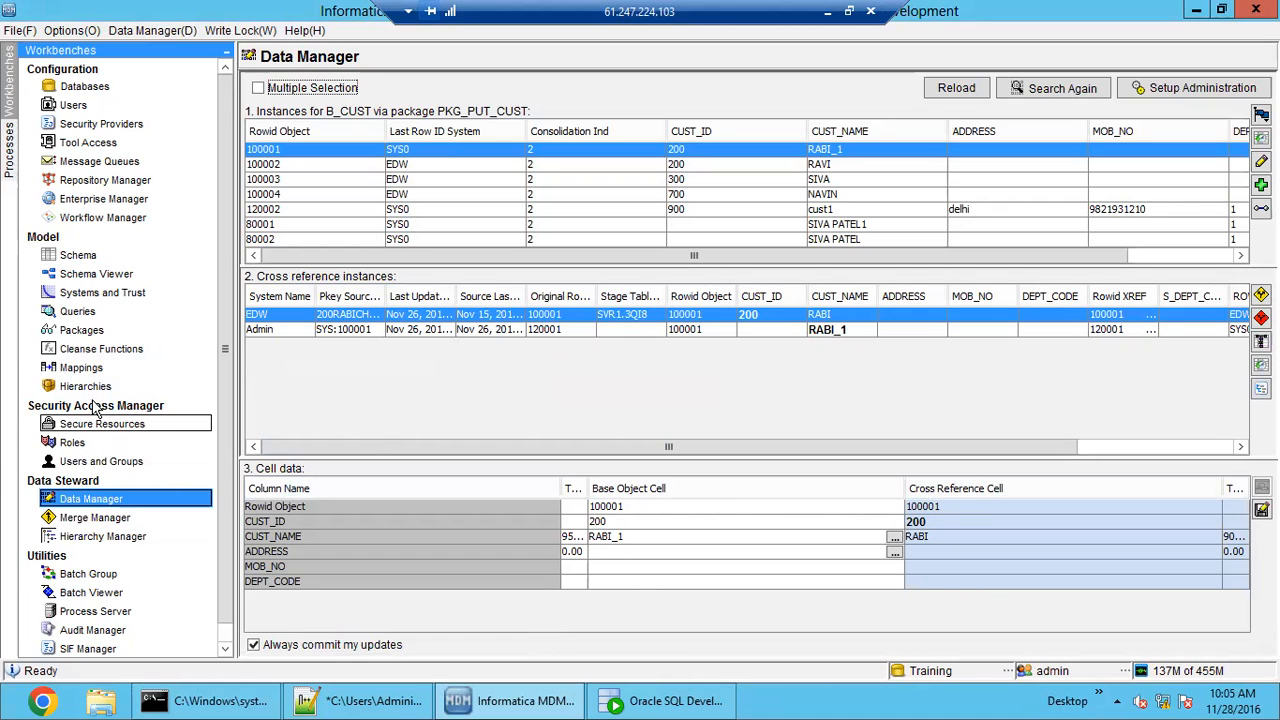
# - Check the PKG_PUT_CUST_ASH package definition and examine the address records in PKG_PUT_ADR's view
pyautogui.click(88, 338)
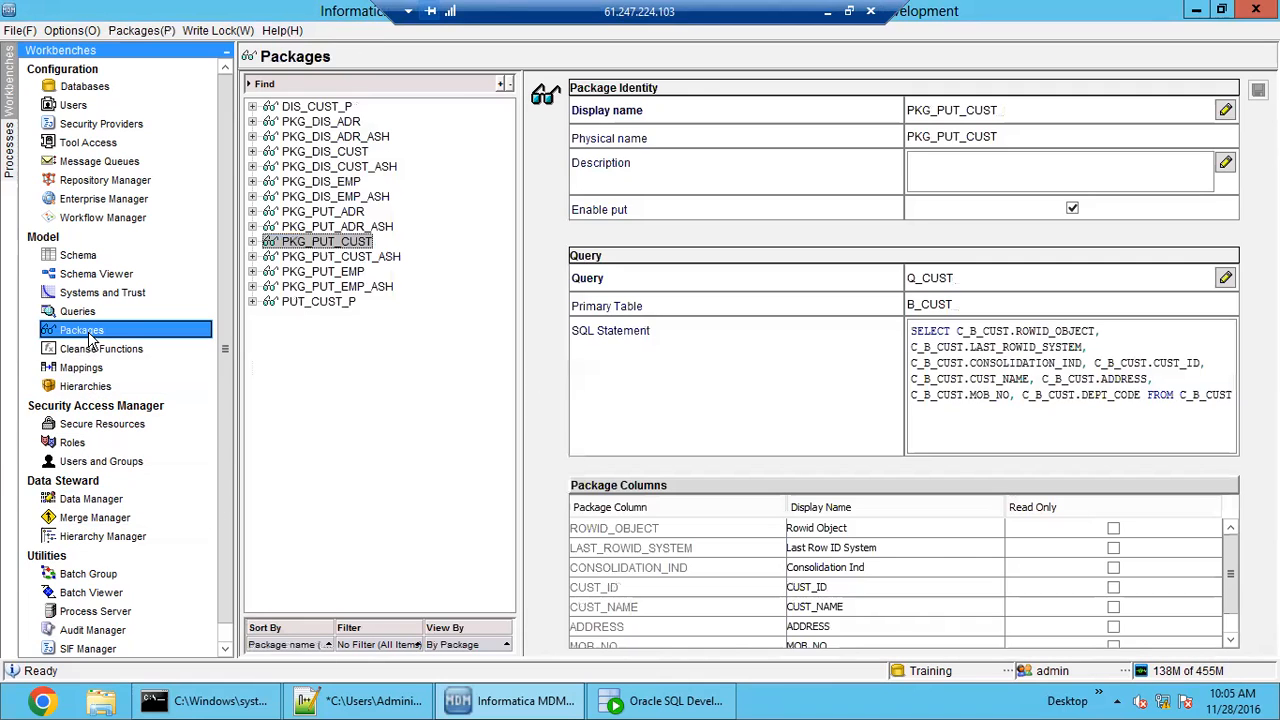
pyautogui.click(348, 257)
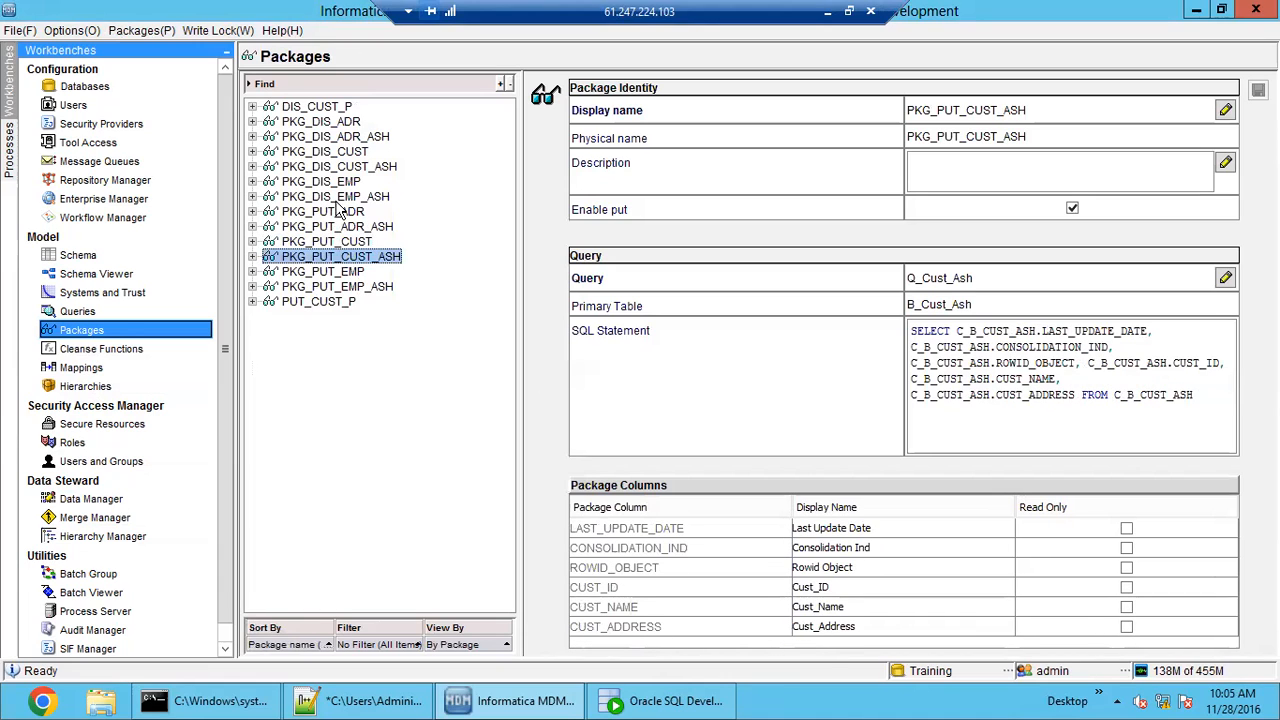
pyautogui.doubleClick(348, 212)
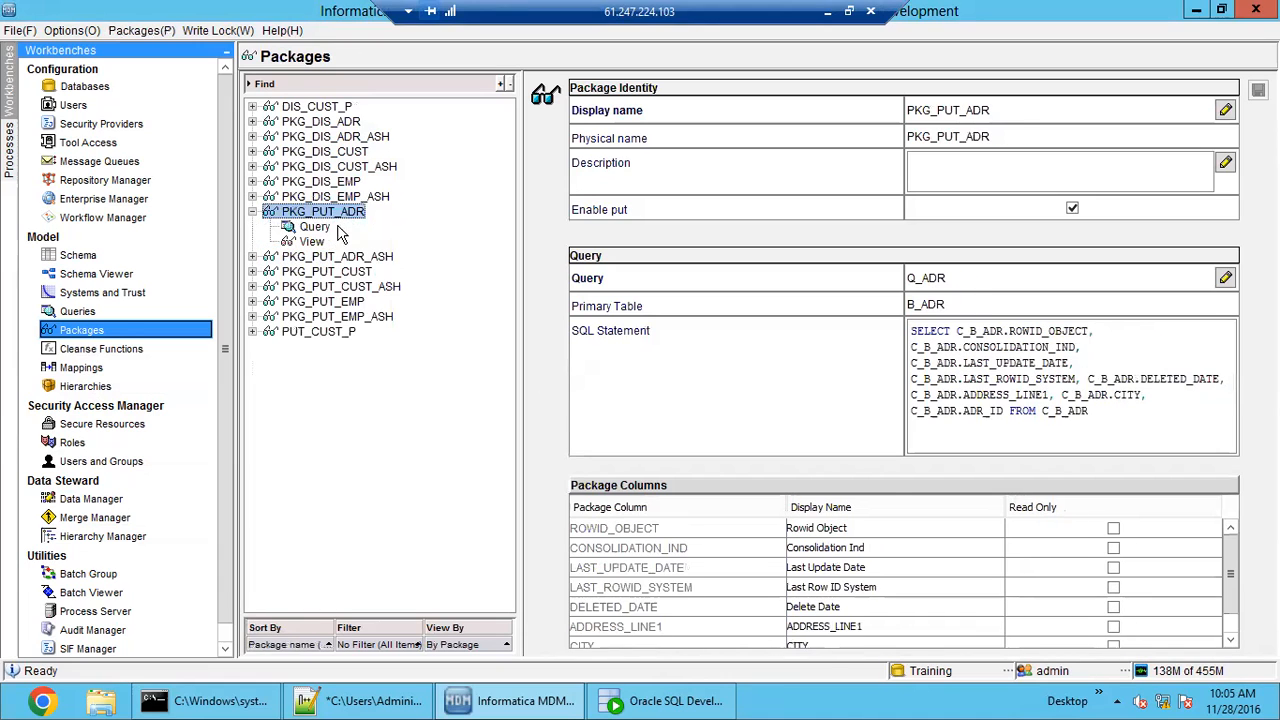
pyautogui.click(318, 243)
pyautogui.click(891, 174)
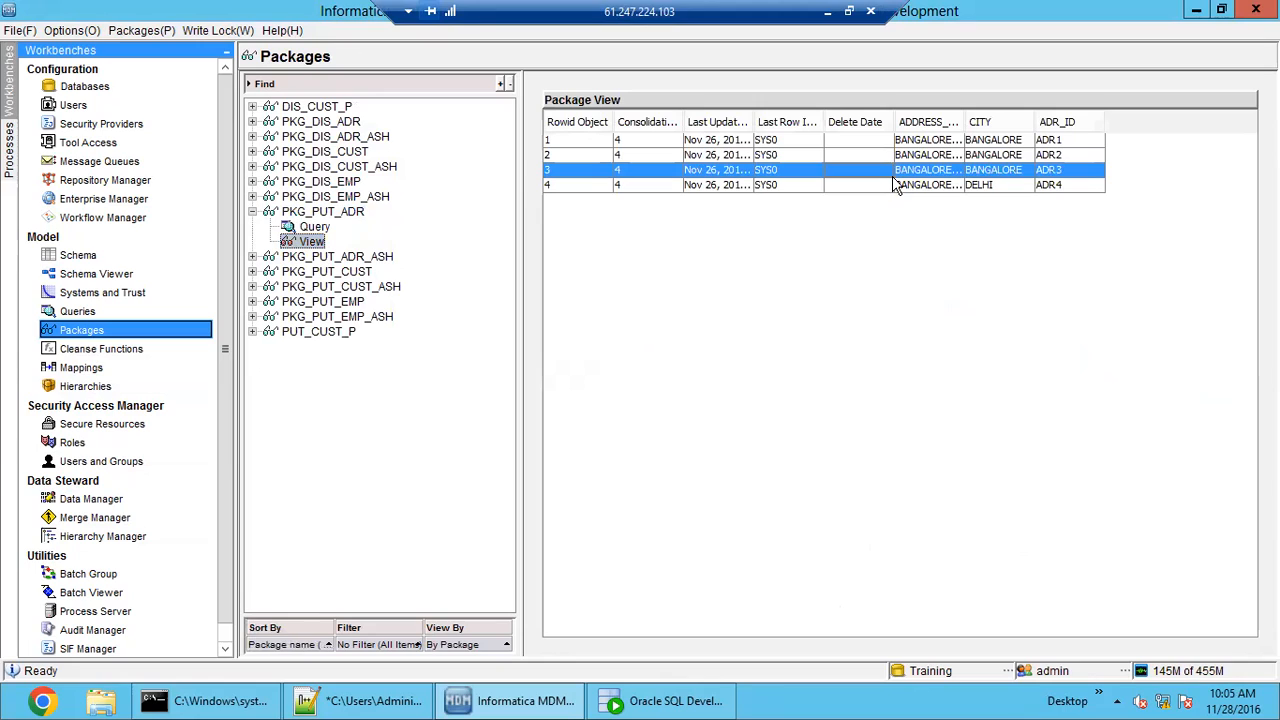
pyautogui.click(1065, 188)
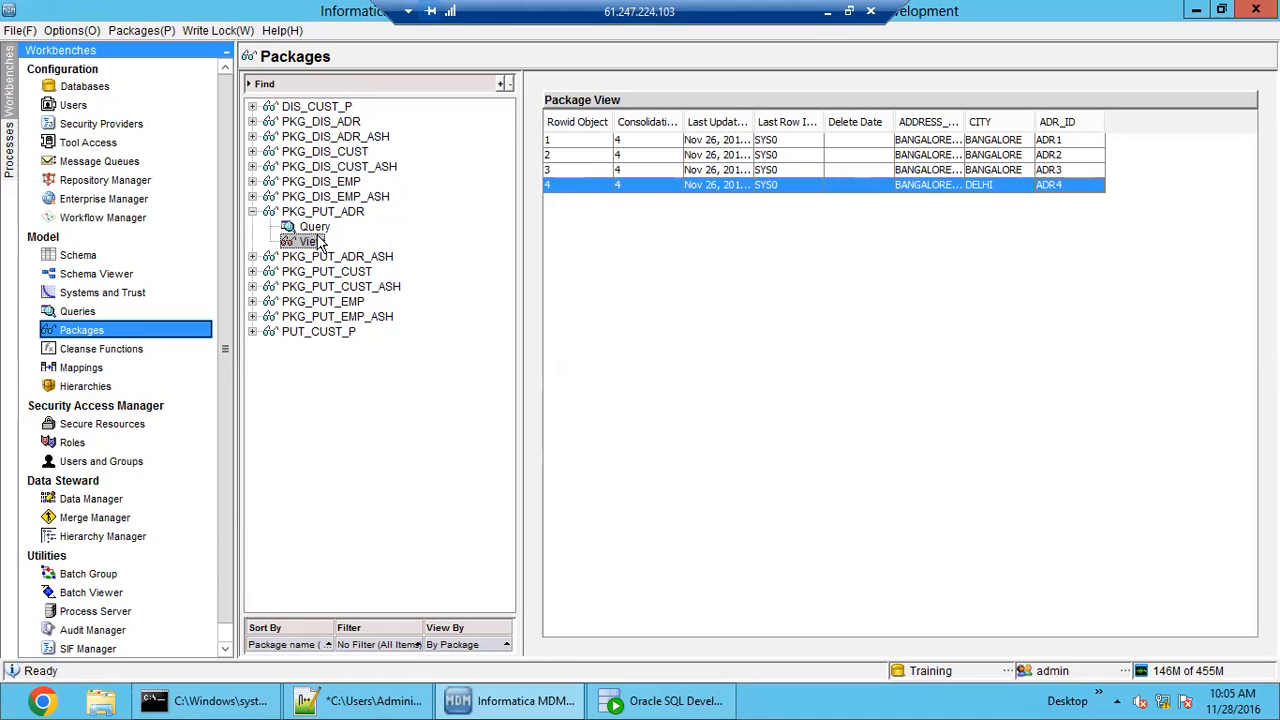
# - Return to the B_CUST records in the Data Manager and inspect the last record across all its columns
pyautogui.click(100, 500)
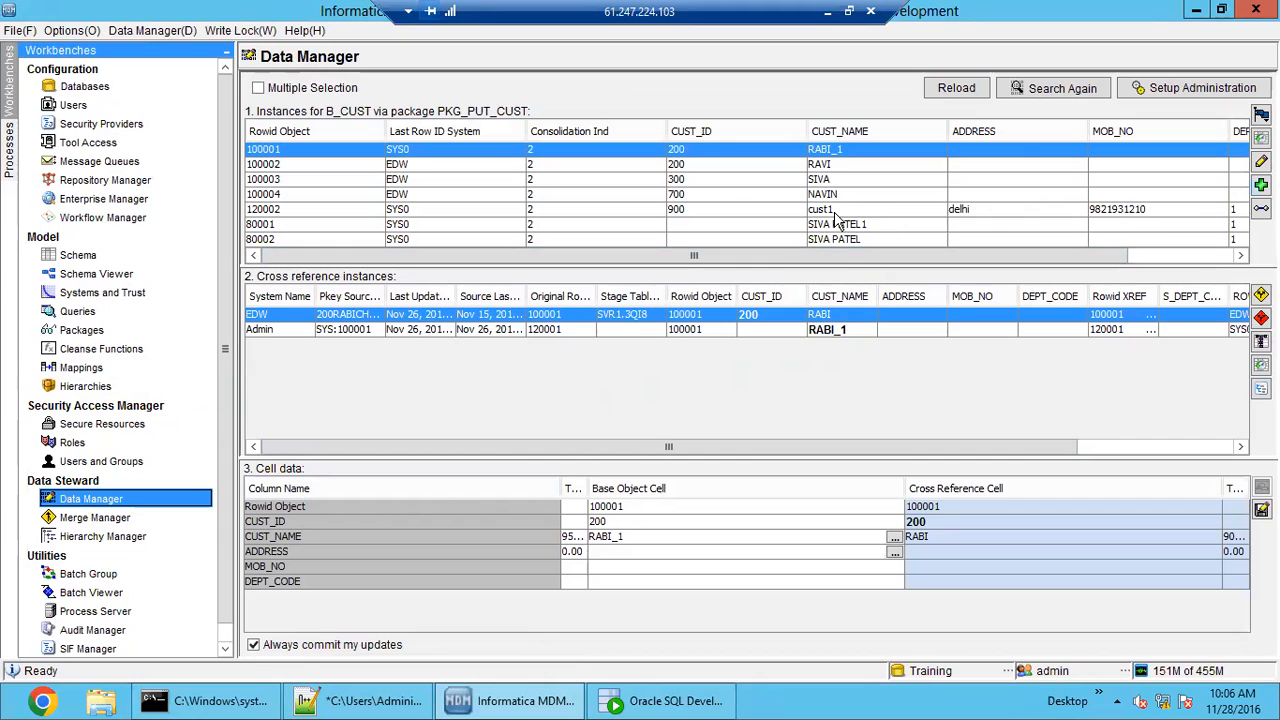
pyautogui.moveTo(815, 258); pyautogui.dragTo(958, 252)
pyautogui.click(958, 244)
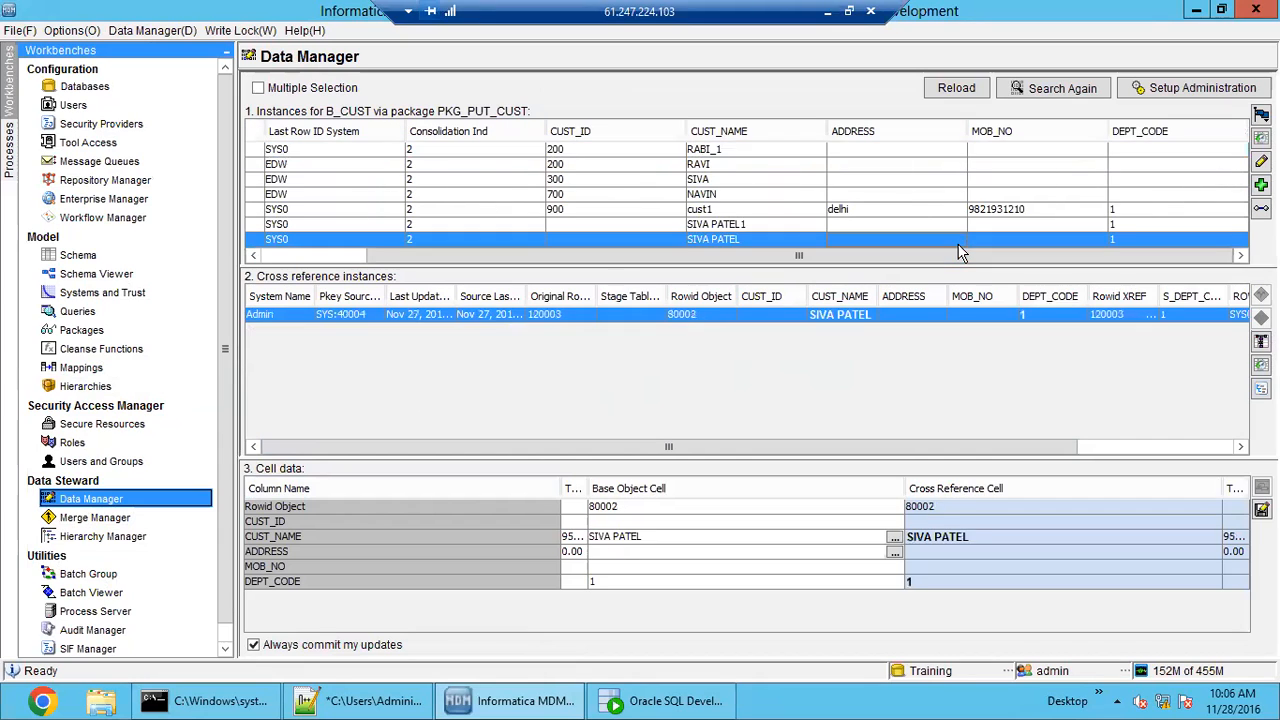
pyautogui.moveTo(963, 258); pyautogui.dragTo(855, 266)
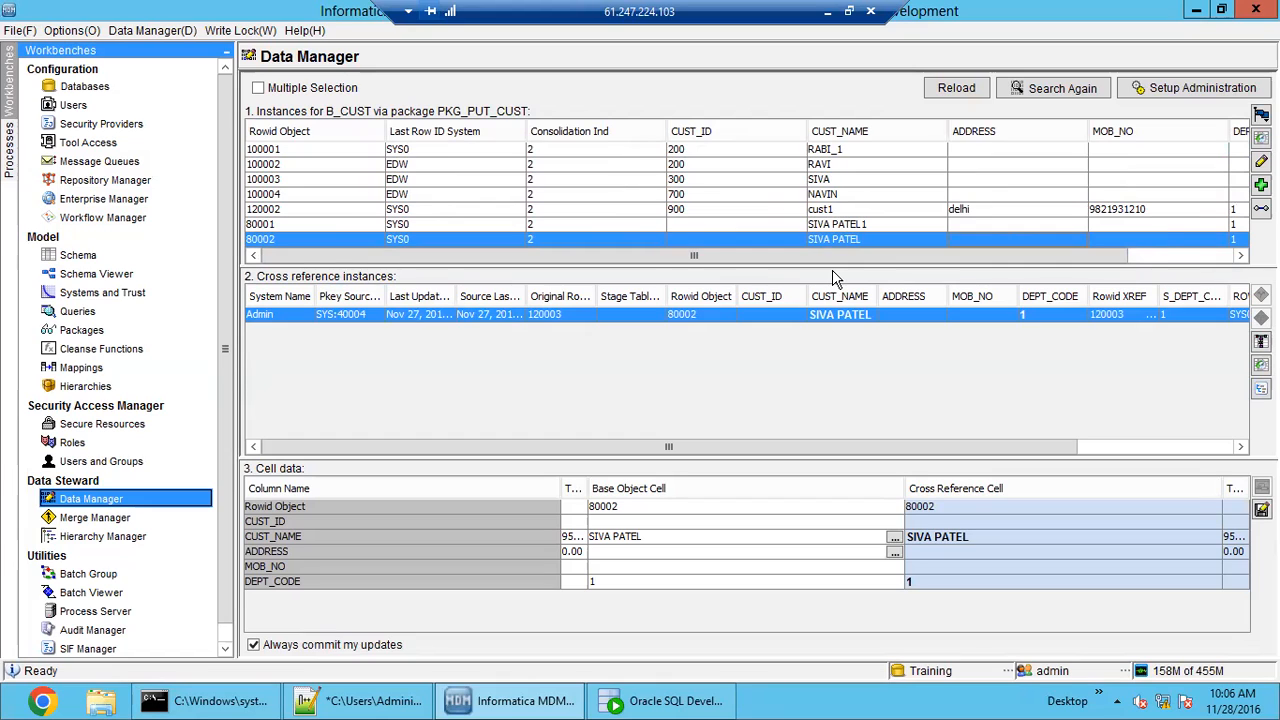
# - Compare PKG_PUT_ADR's package view with the Data Manager by inspecting the fourth B_CUST record and its cross-reference
pyautogui.click(85, 333)
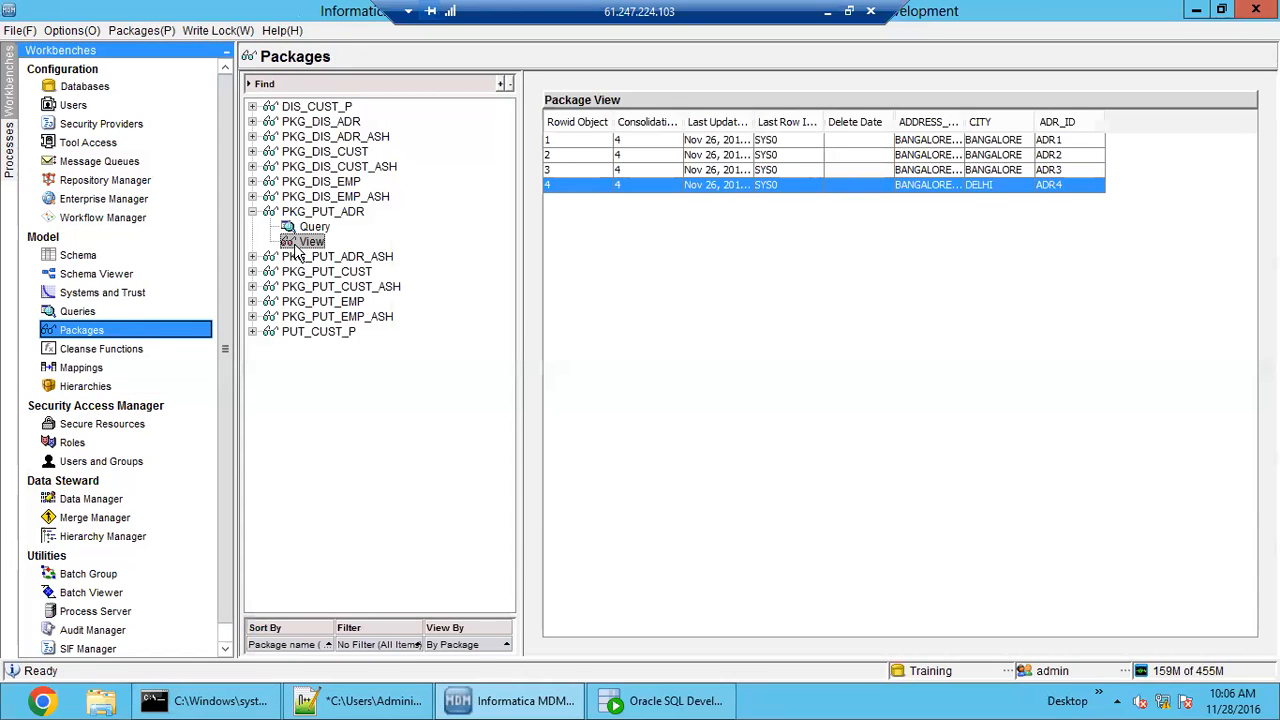
pyautogui.click(333, 216)
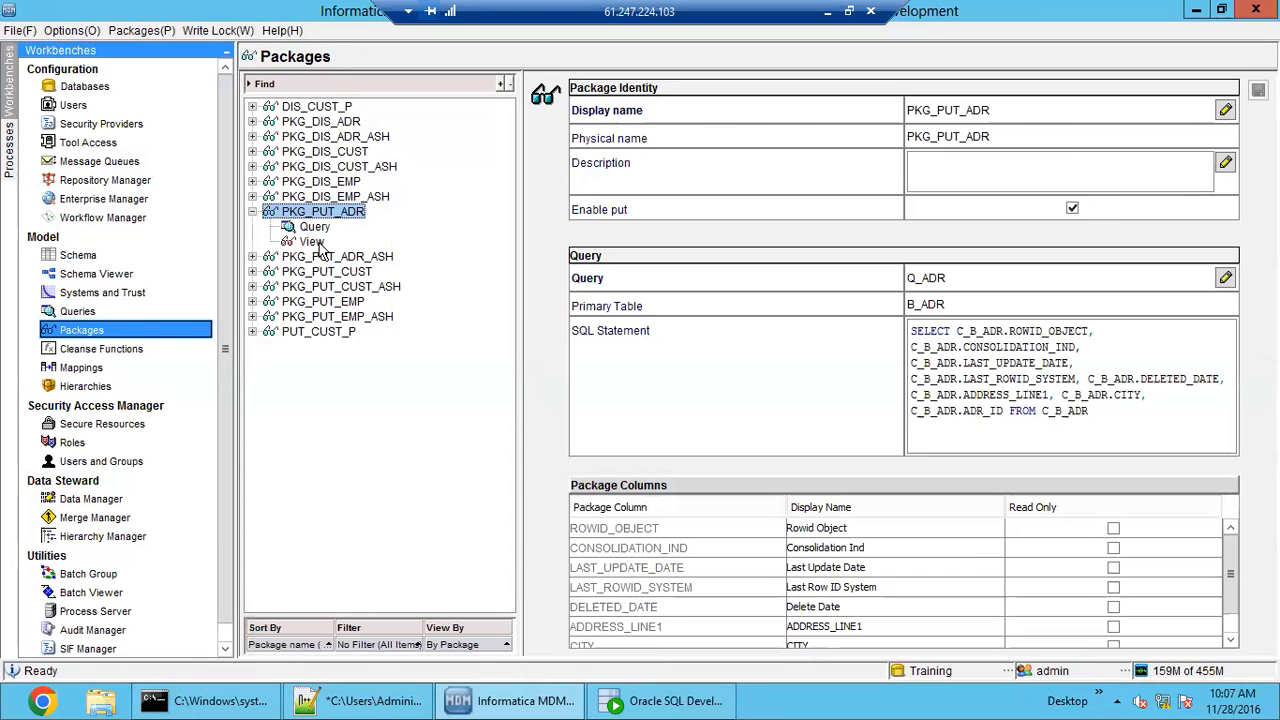
pyautogui.click(318, 244)
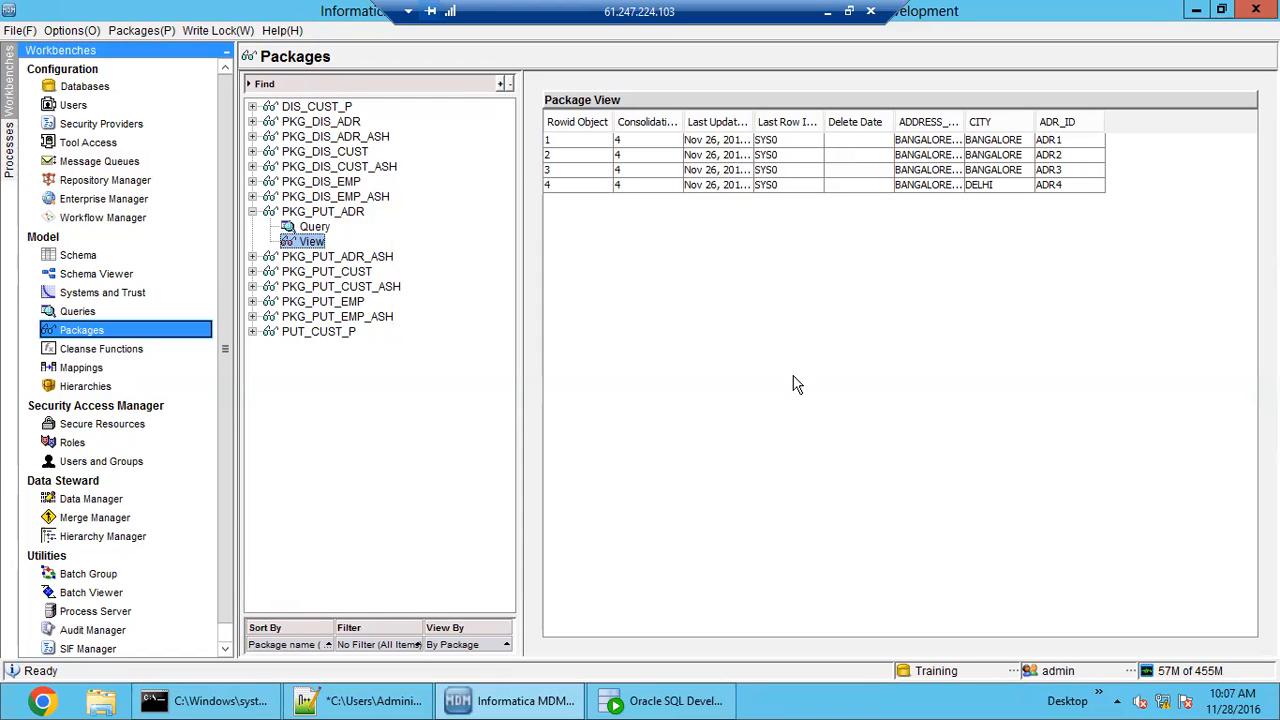
pyautogui.click(98, 502)
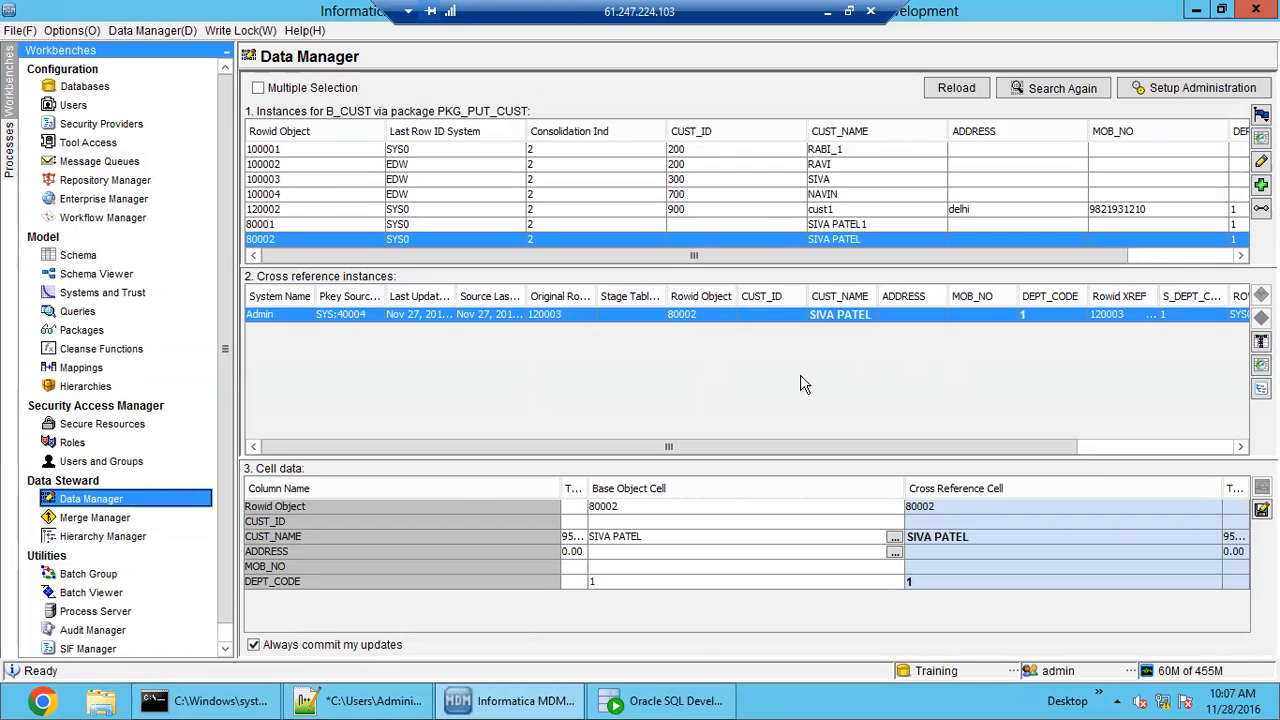
pyautogui.click(1102, 195)
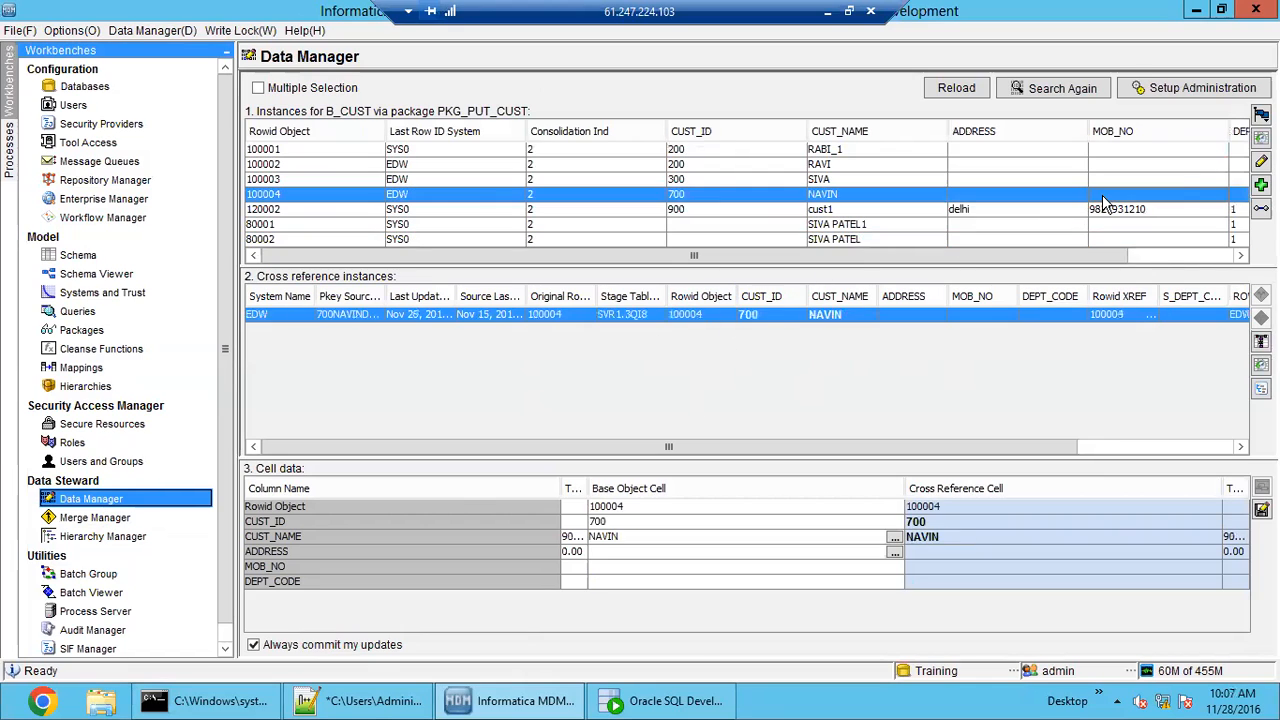
# - View the blank Record Editor for adding a B_CUST record, and close it without entering anything
pyautogui.click(1261, 184)
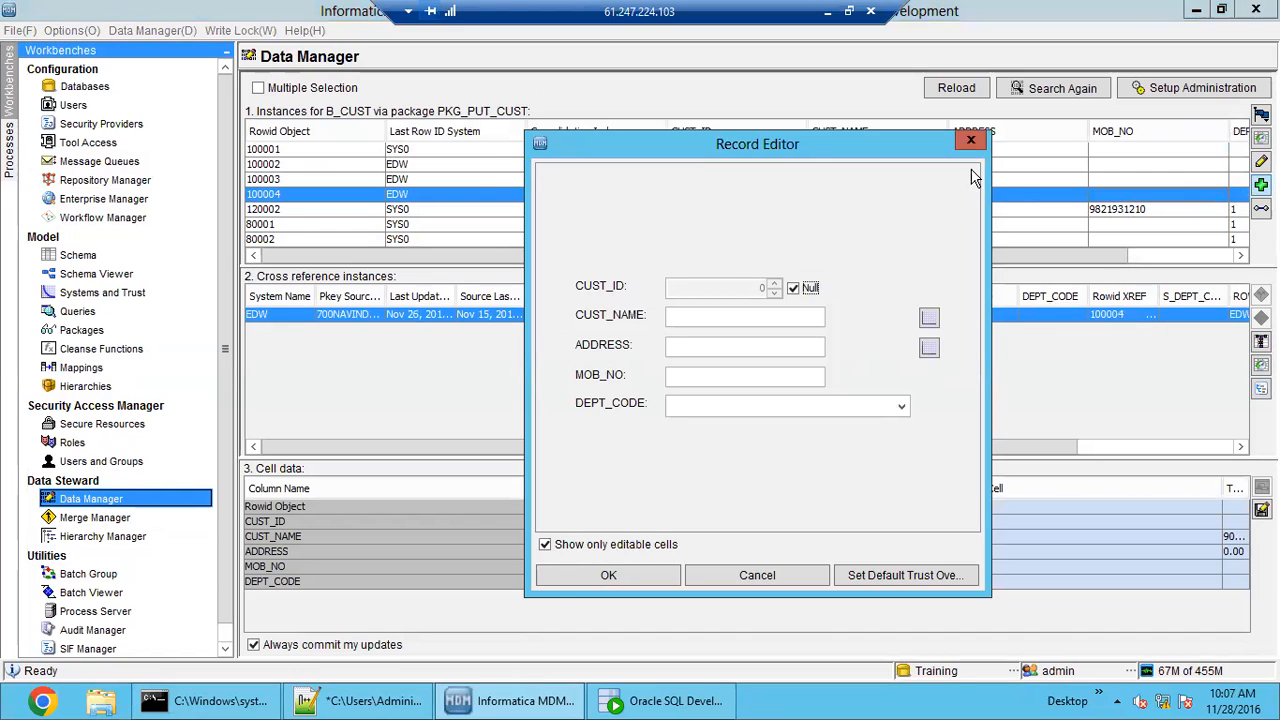
pyautogui.click(971, 141)
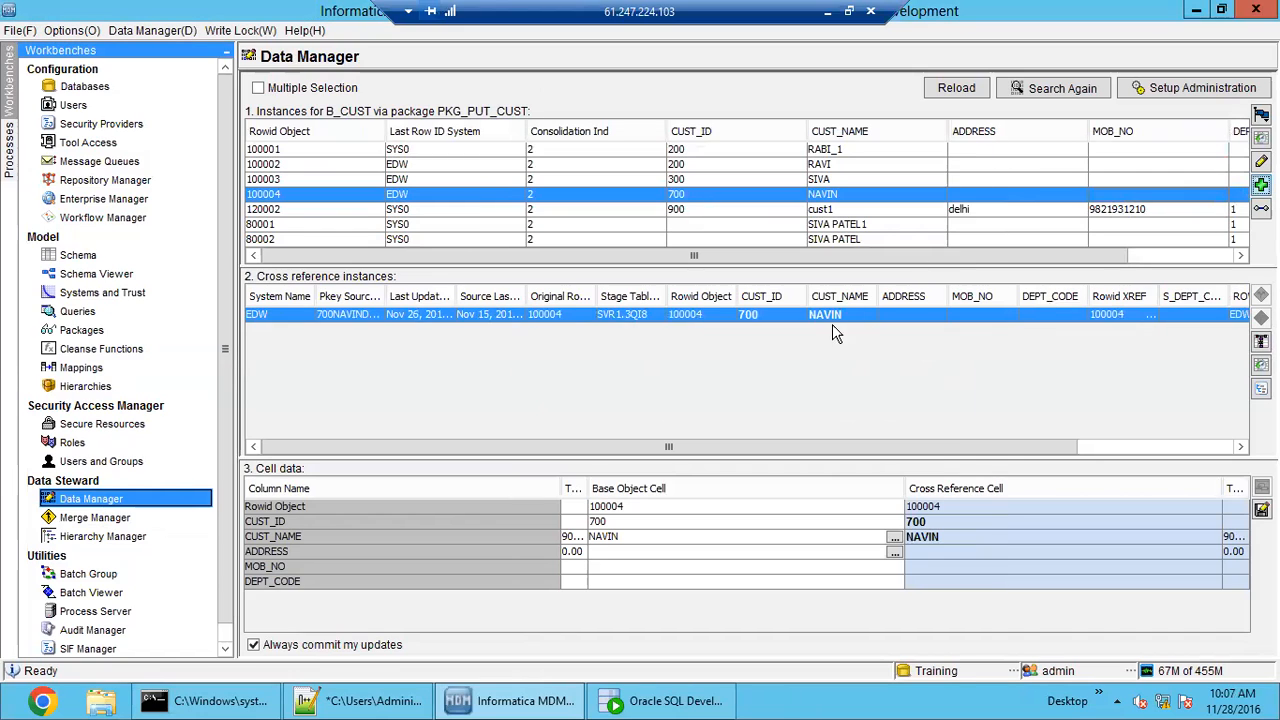
# - Inspect the fifth B_CUST record's cross-reference and cell data, and compare them with those of the neighbouring records
pyautogui.click(888, 211)
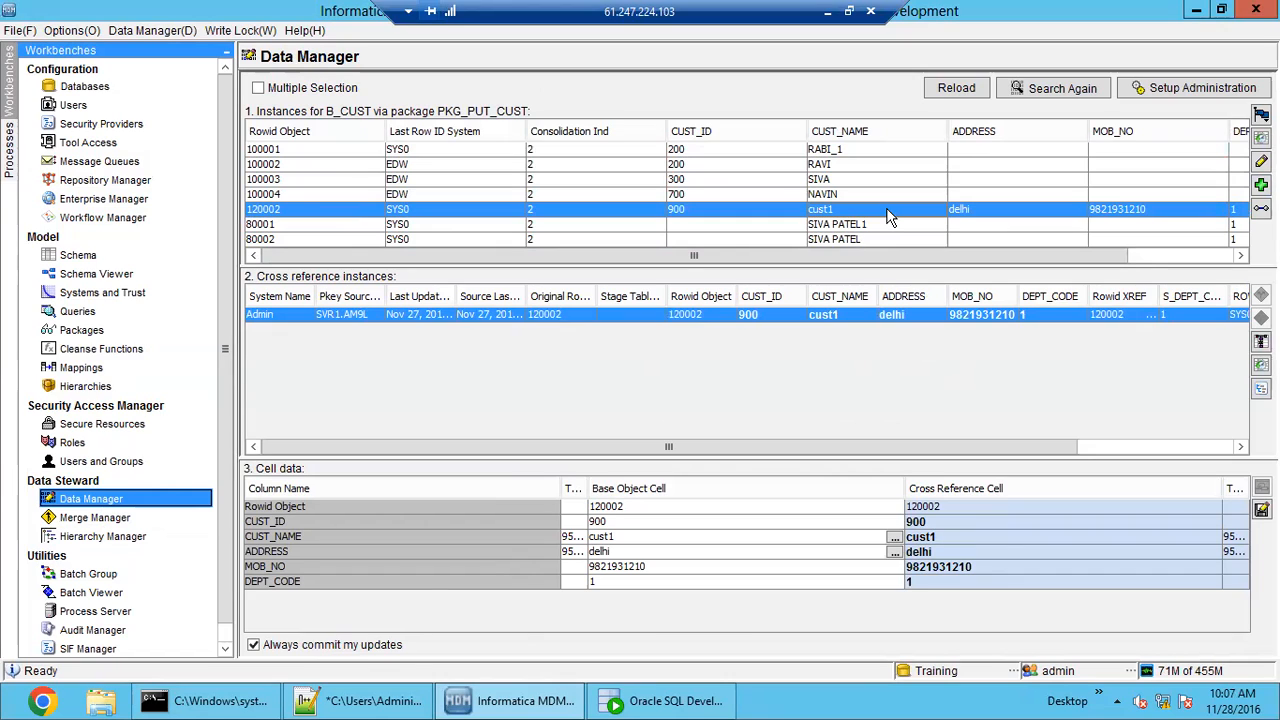
pyautogui.moveTo(860, 160); pyautogui.dragTo(853, 222)
pyautogui.click(875, 167)
pyautogui.click(871, 206)
pyautogui.click(849, 200)
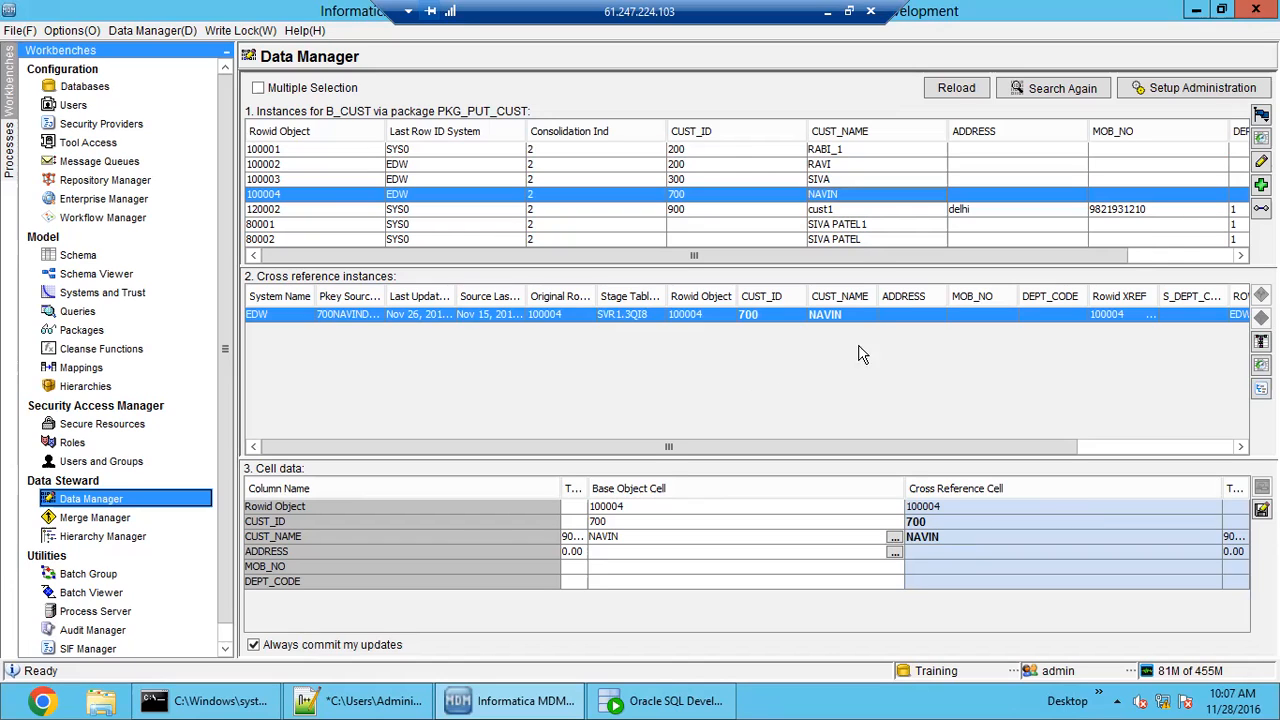
# - Go through the B_CUST records from the last row up to the first, examining each record's cross-reference instances
pyautogui.click(840, 239)
pyautogui.click(841, 221)
pyautogui.click(841, 195)
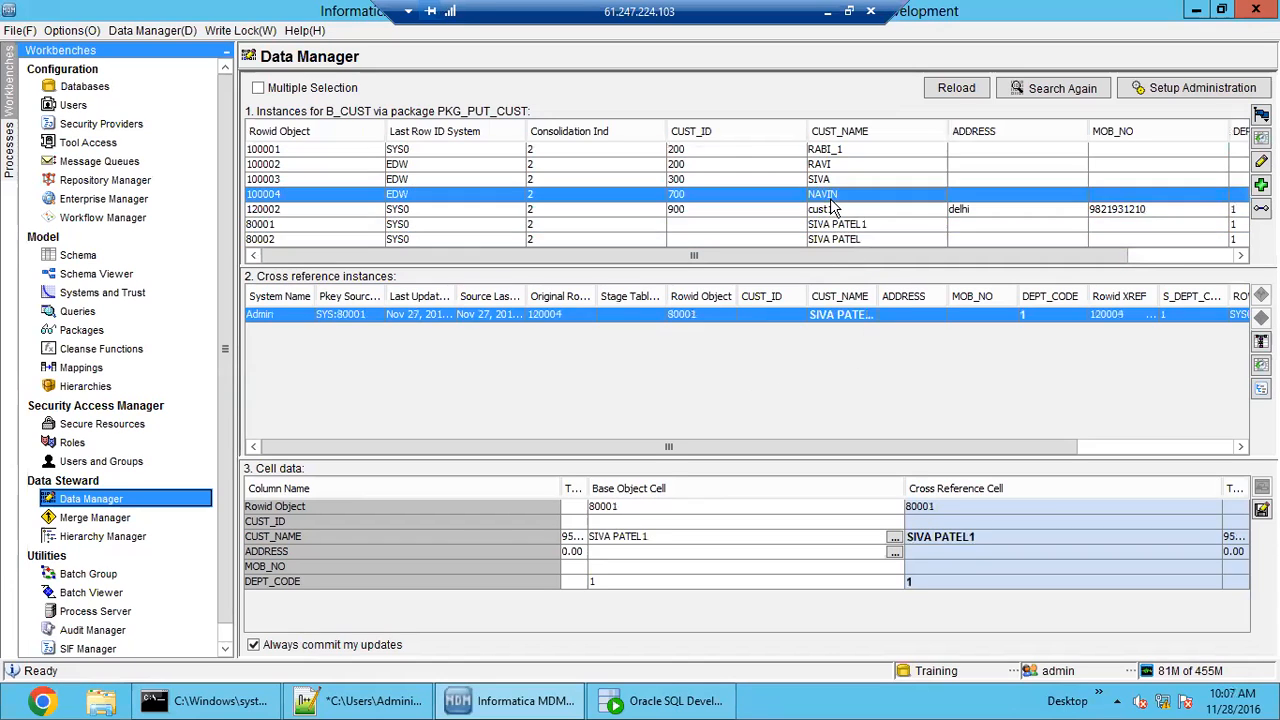
pyautogui.click(841, 178)
pyautogui.click(841, 164)
pyautogui.click(841, 152)
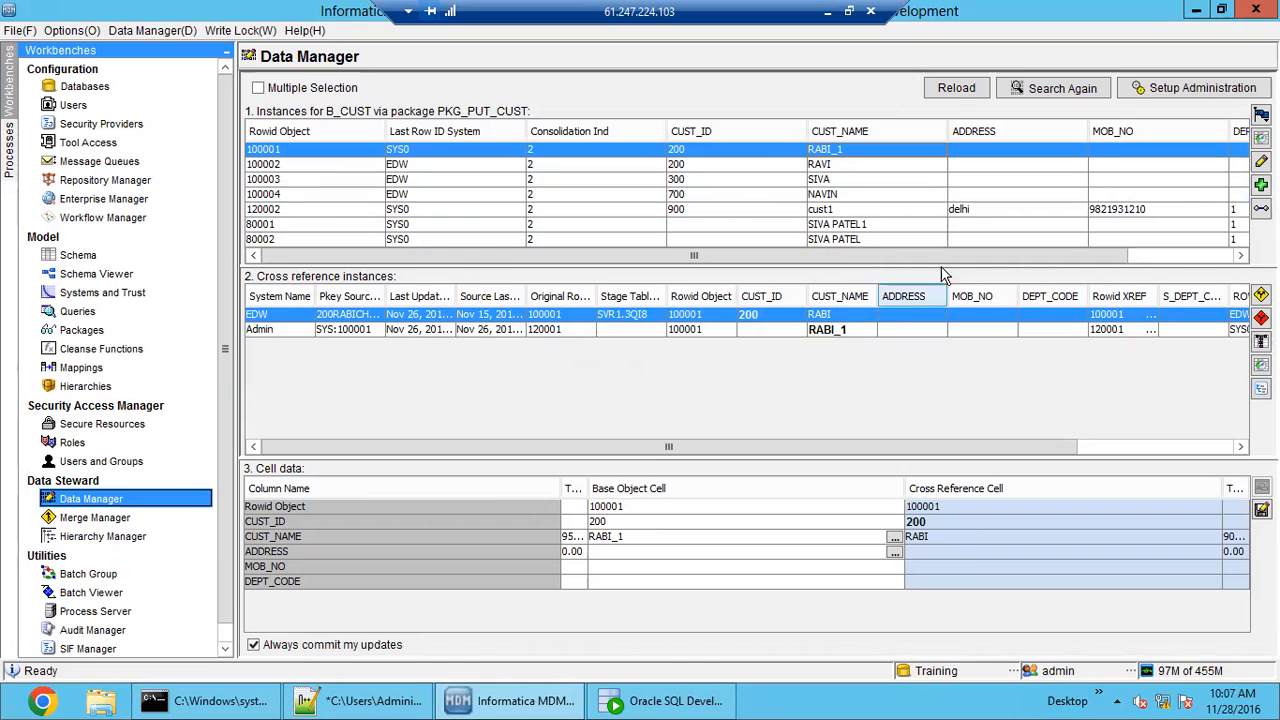
pyautogui.moveTo(968, 256)
pyautogui.mouseDown()
pyautogui.moveTo(1060, 263)
pyautogui.moveTo(965, 258)
pyautogui.mouseUp()
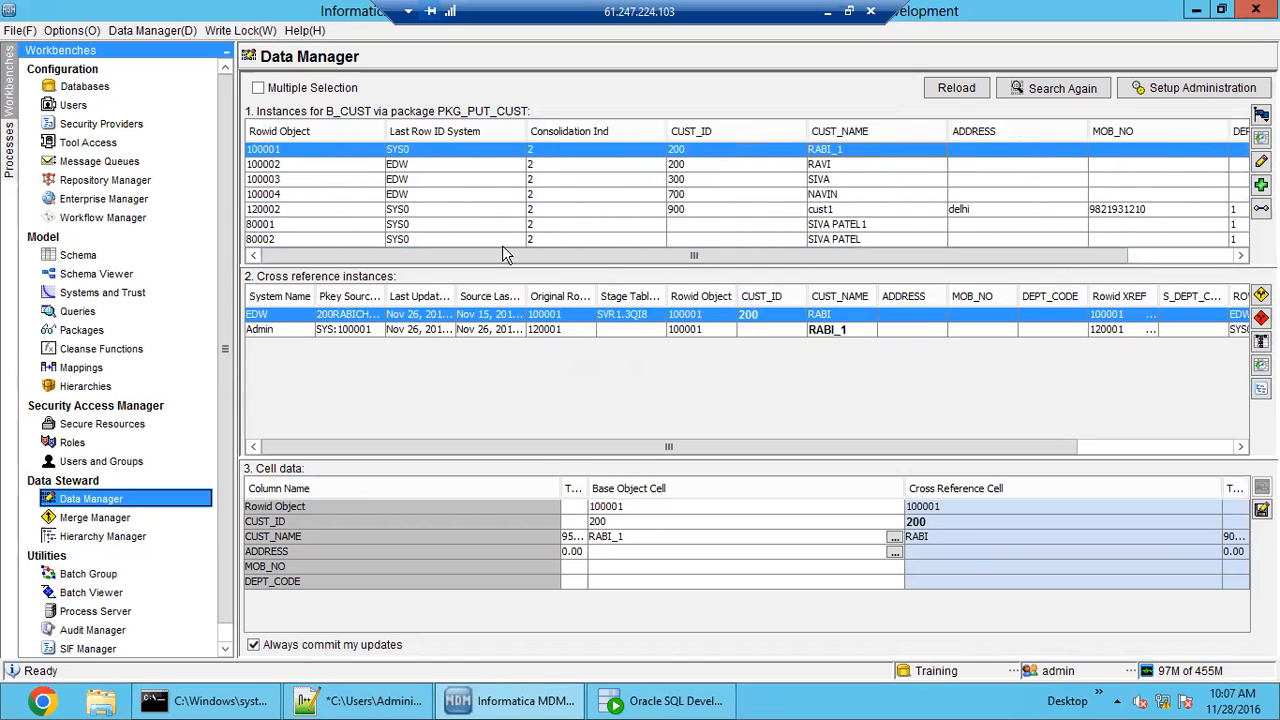